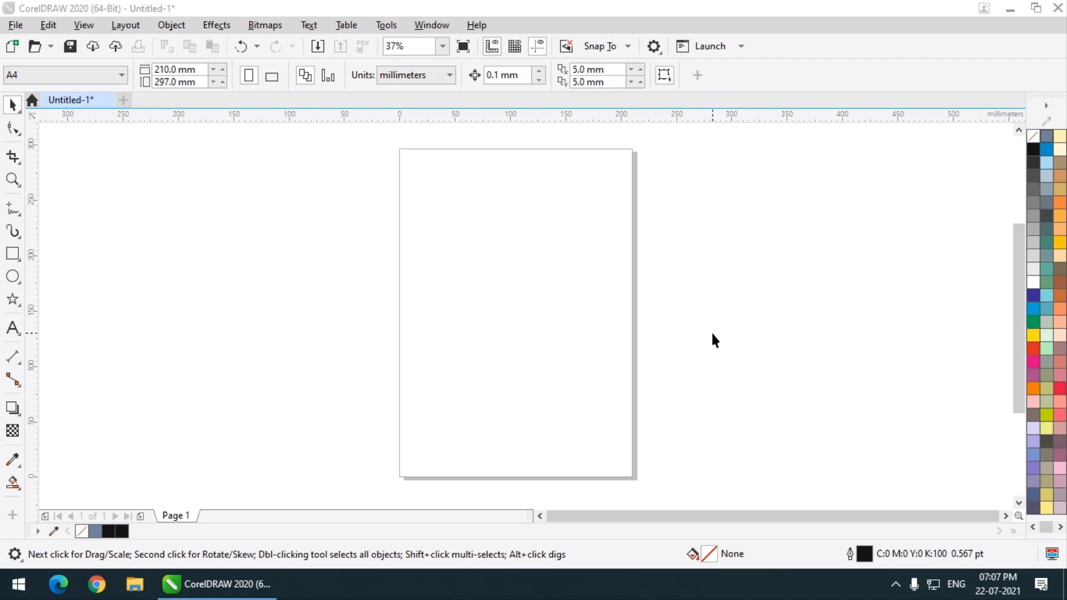
- Draw a square about 193 mm wide with the Rectangle tool and move it slightly up and right on the page
{"action": "left_click", "coordinate": [19, 259]}
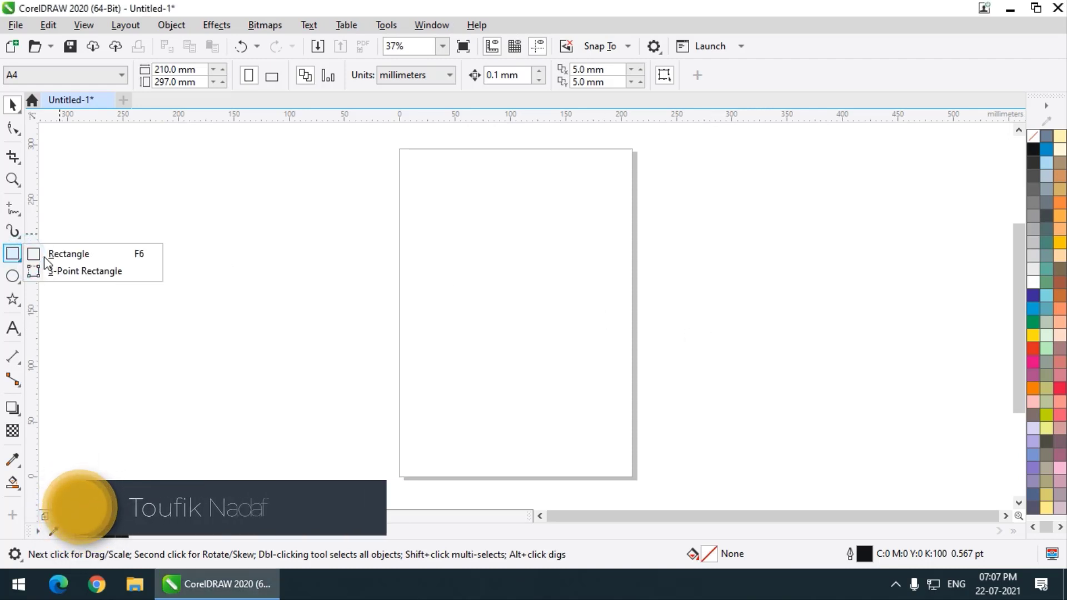
{"action": "left_click", "coordinate": [58, 255]}
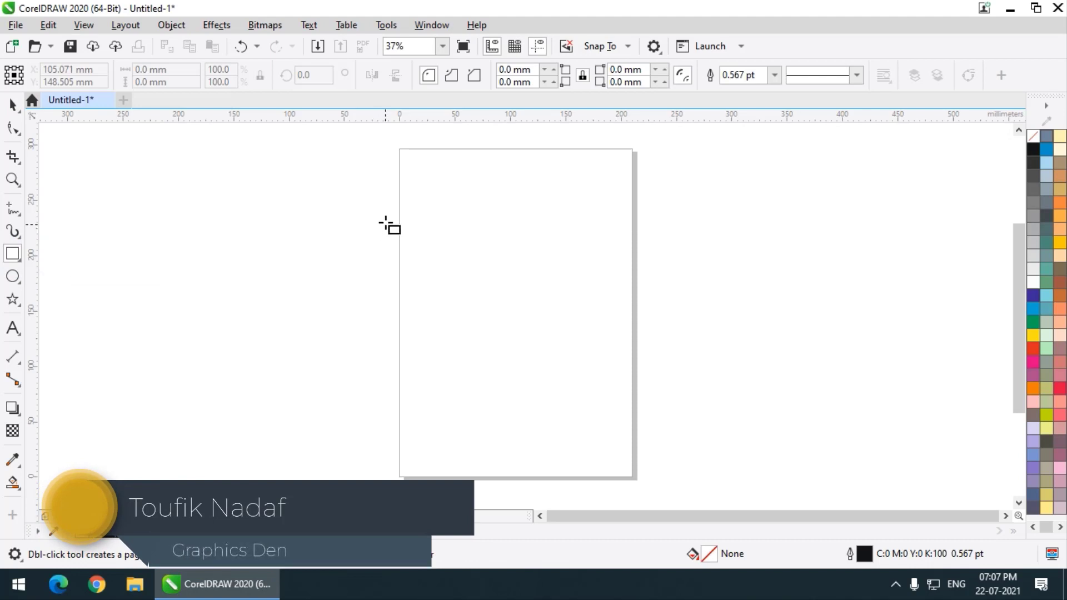
{"action": "key", "text": "shift"}
{"action": "left_click_drag", "start_coordinate": [378, 210], "coordinate": [592, 410]}
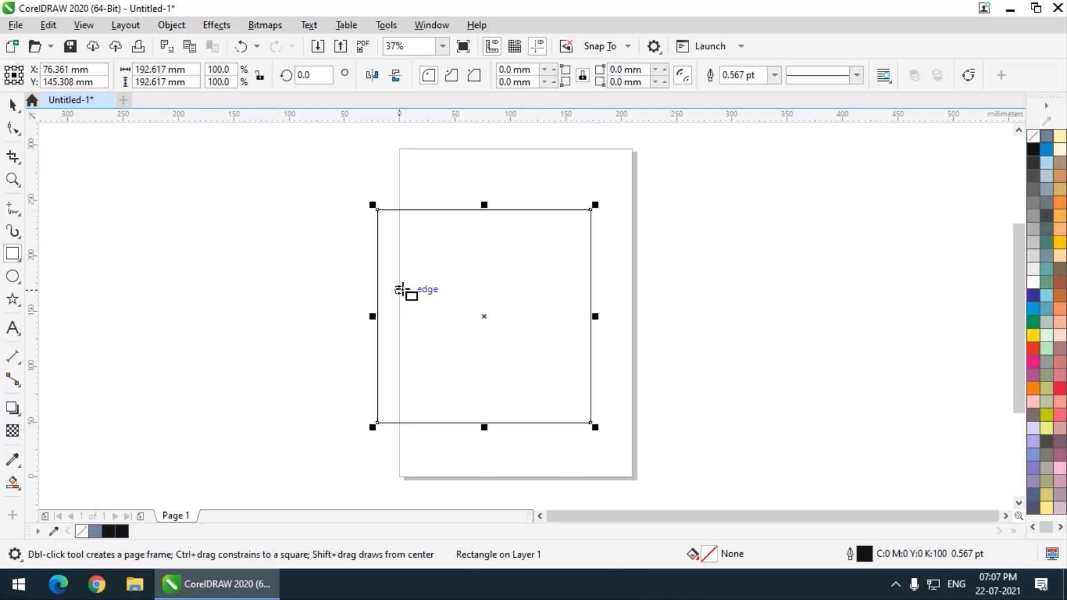
{"action": "left_click_drag", "start_coordinate": [484, 316], "coordinate": [498, 295]}
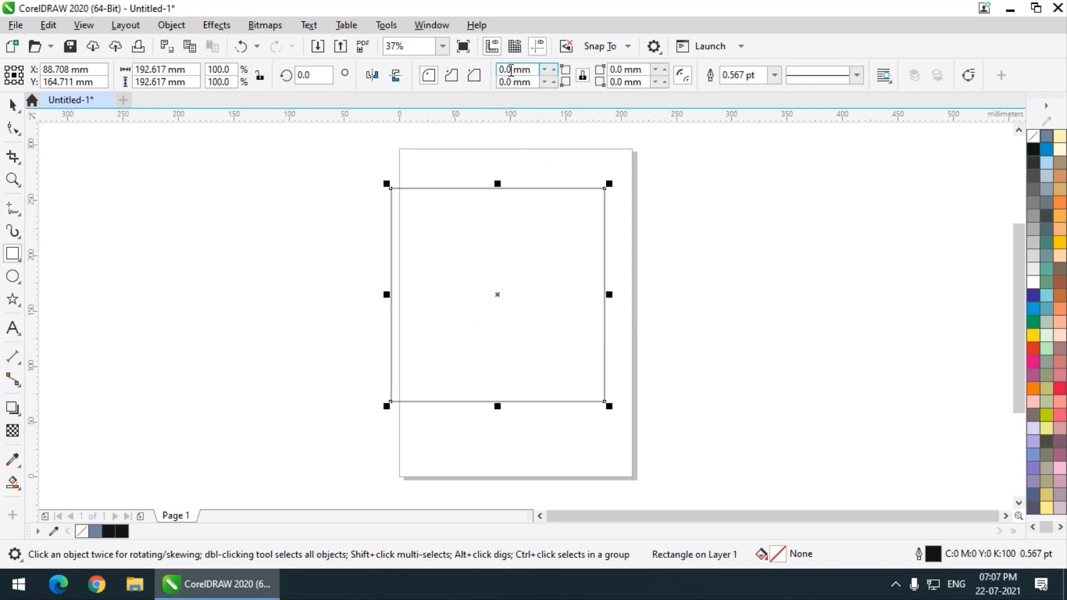
- Round all four corners of the square together with a 48 mm radius
{"action": "left_click", "coordinate": [508, 71]}
{"action": "type", "text": "48"}
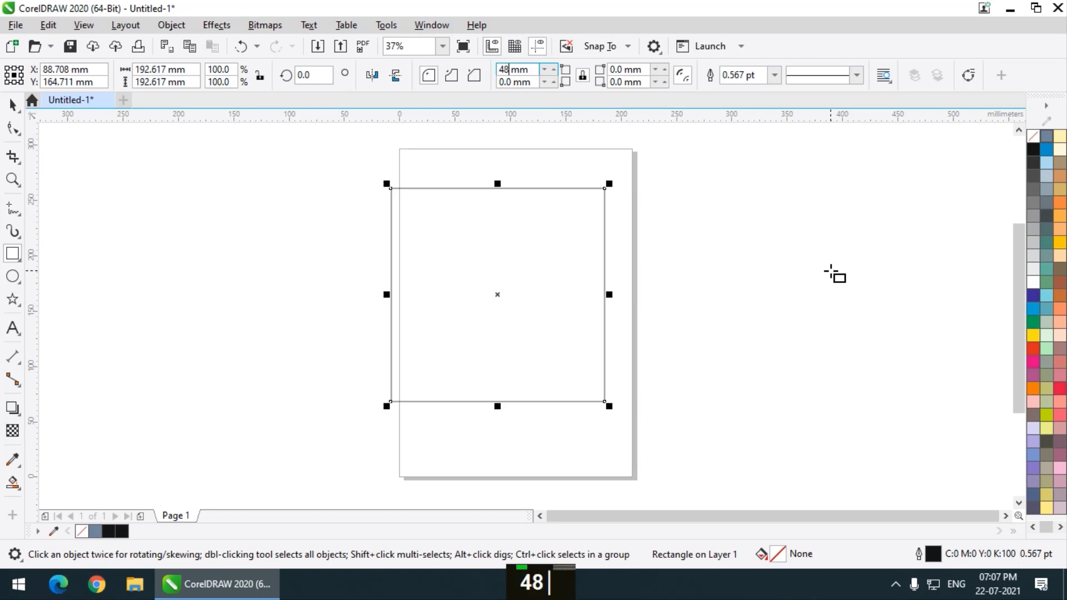
{"action": "key", "text": "Return"}
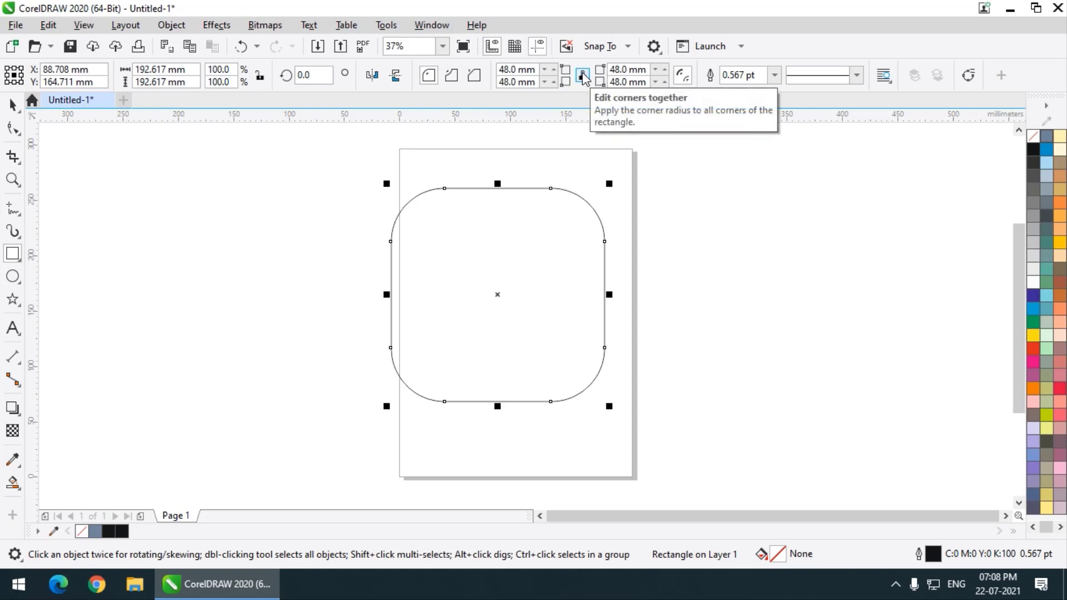
{"action": "left_click", "coordinate": [582, 77]}
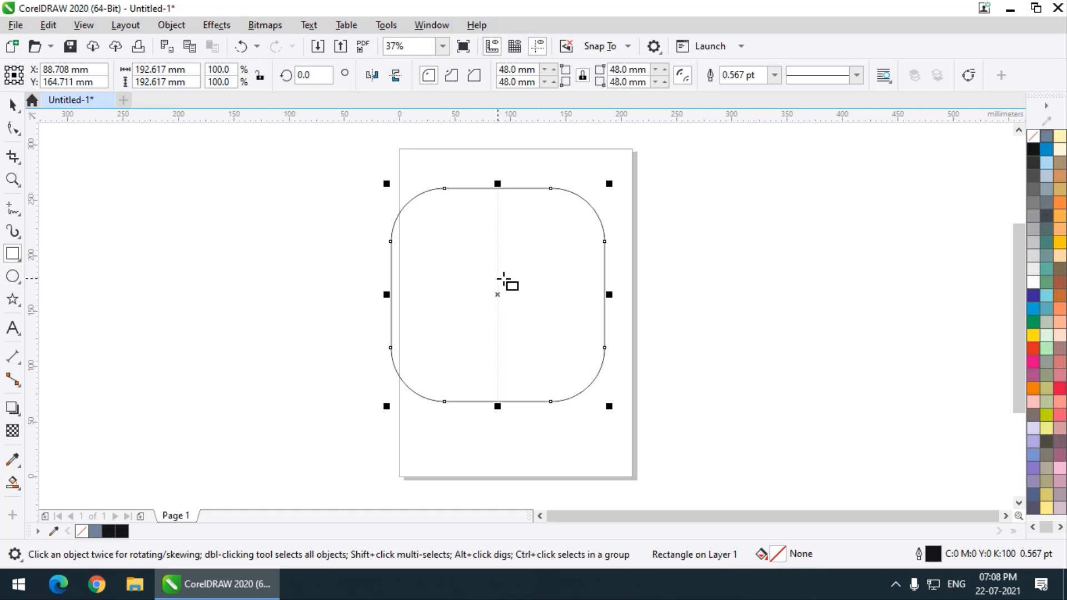
- Open the Transform docker with its Rotate settings for the rounded square
{"action": "key", "text": "alt"}
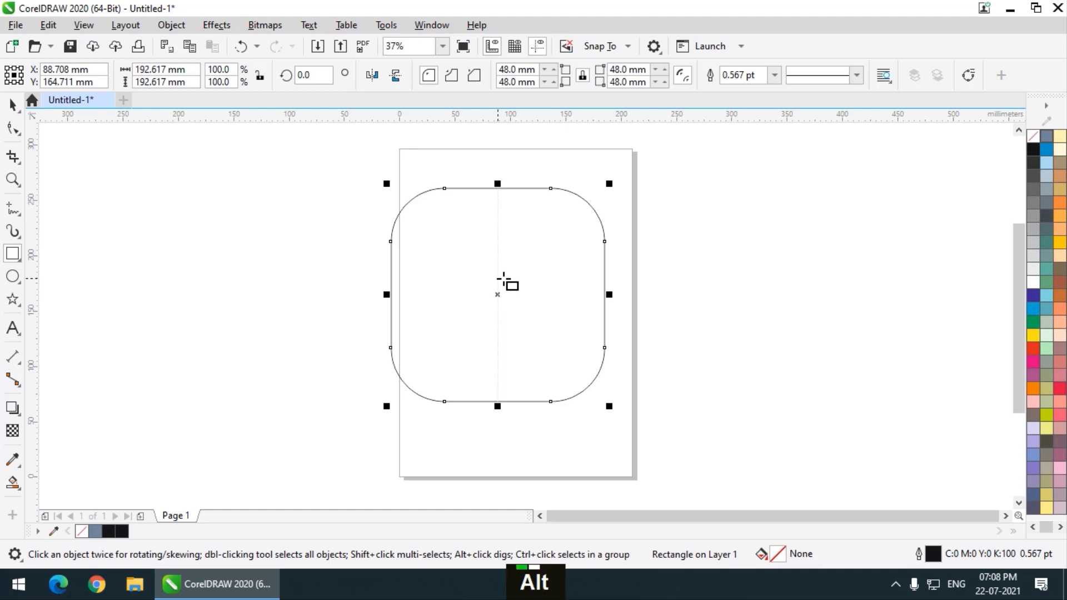
{"action": "key", "text": "alt+F7"}
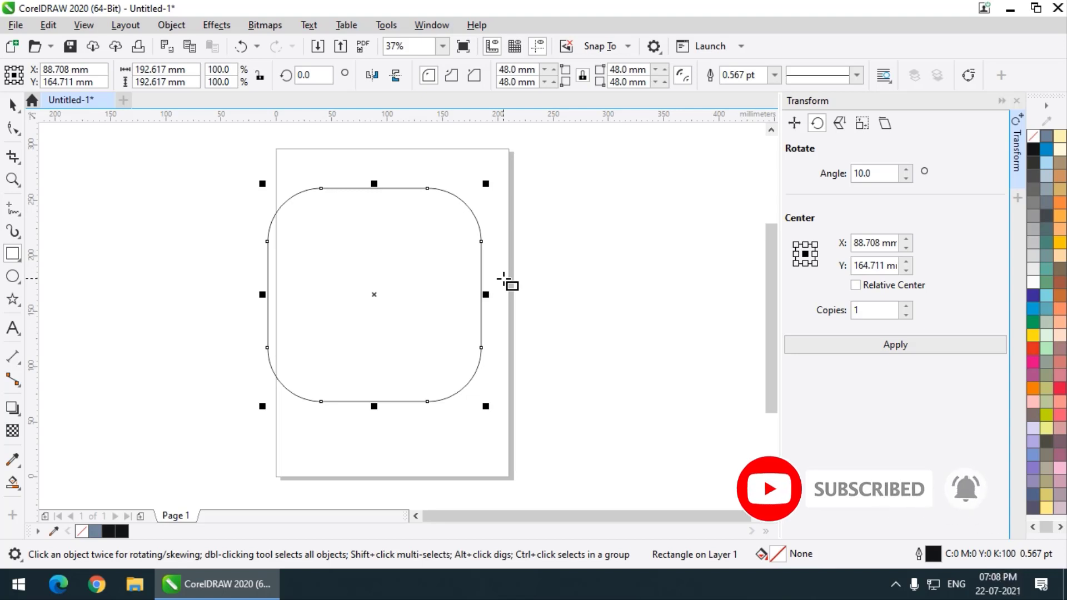
{"action": "left_click", "coordinate": [432, 25]}
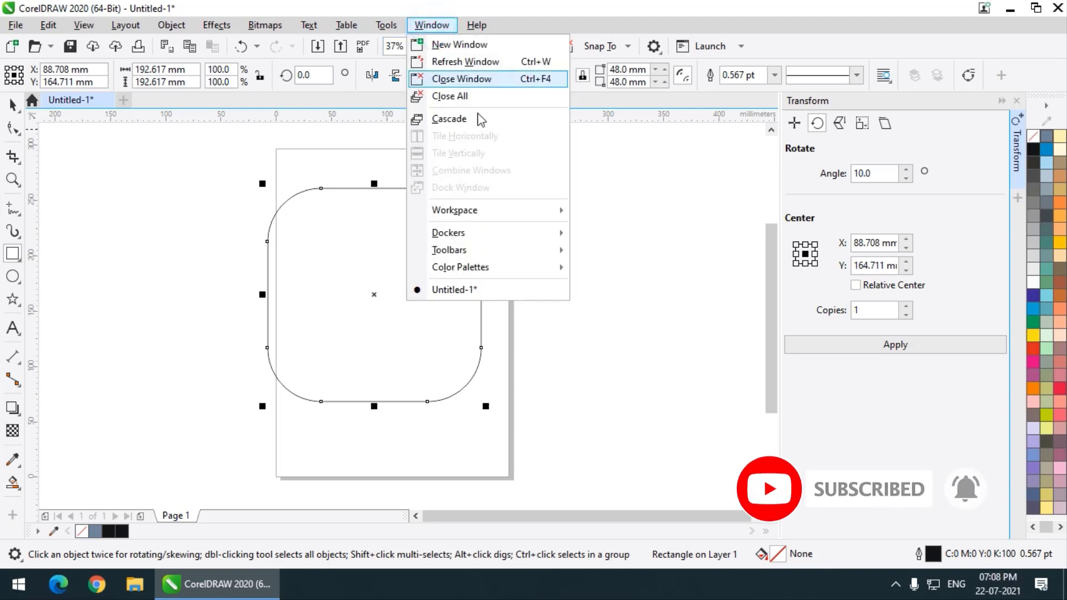
{"action": "mouse_move", "coordinate": [493, 239]}
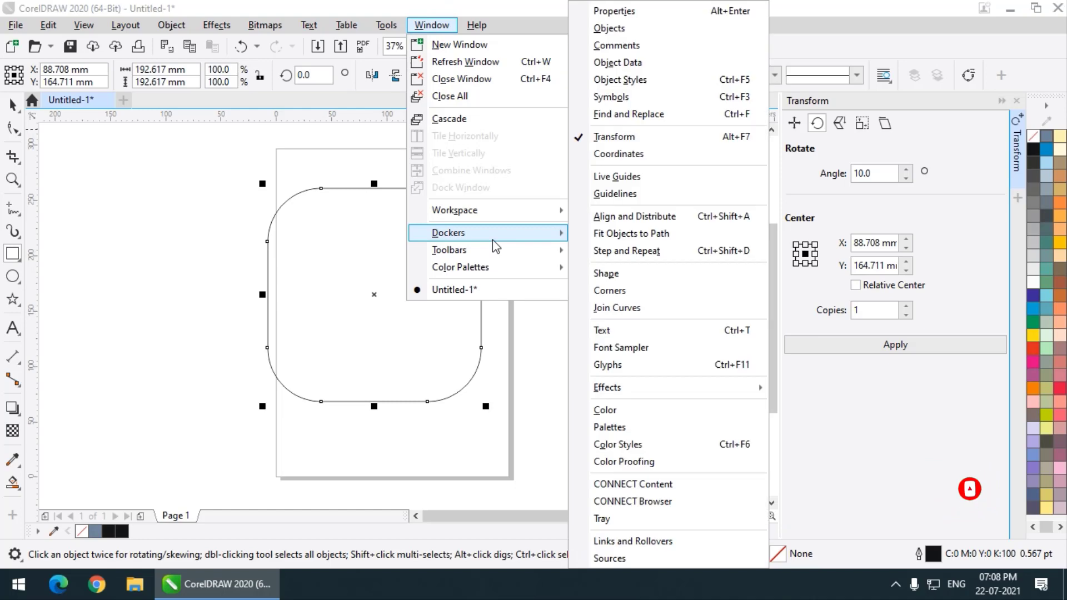
{"action": "left_click", "coordinate": [650, 139]}
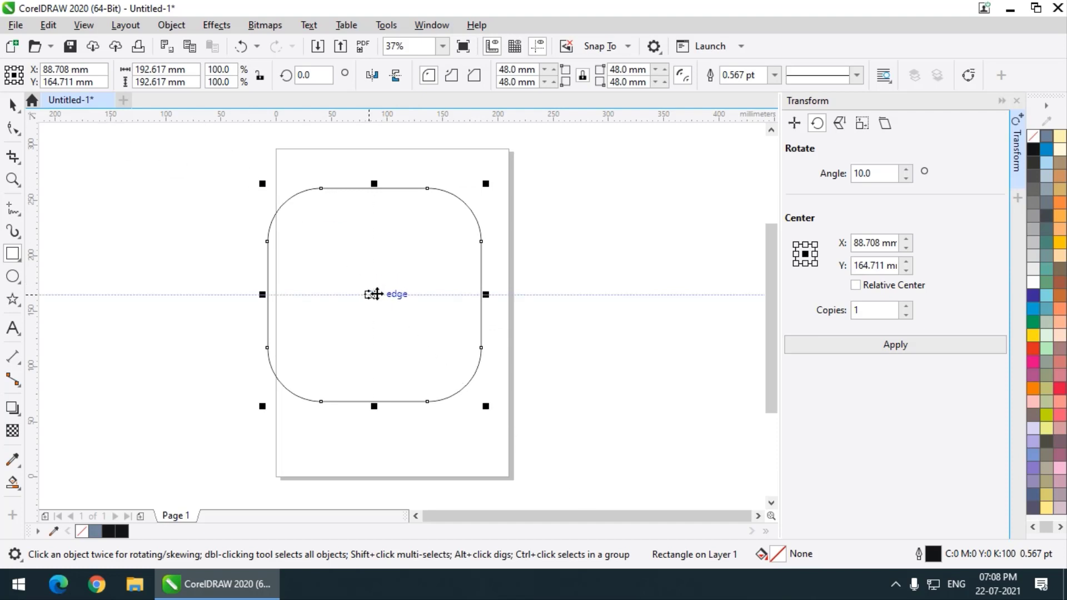
- Examine the rounded square's centre point and rotation handles, and check the alignment and dynamic guide settings
{"action": "left_click", "coordinate": [371, 294]}
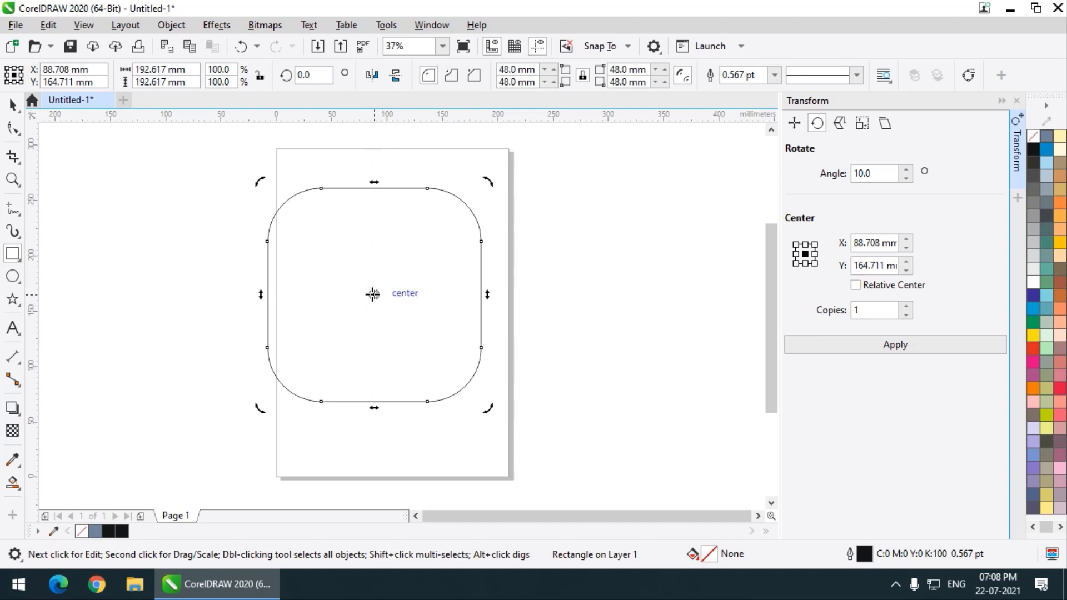
{"action": "left_click", "coordinate": [372, 294]}
{"action": "left_click", "coordinate": [373, 294]}
{"action": "left_click", "coordinate": [374, 295]}
{"action": "left_click", "coordinate": [374, 294]}
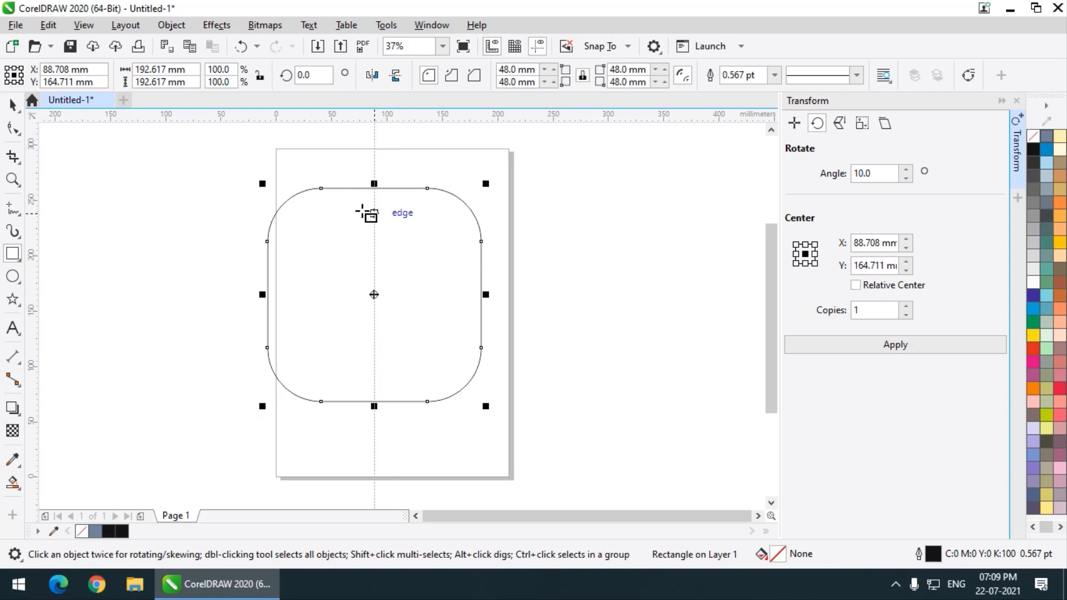
{"action": "left_click", "coordinate": [52, 26]}
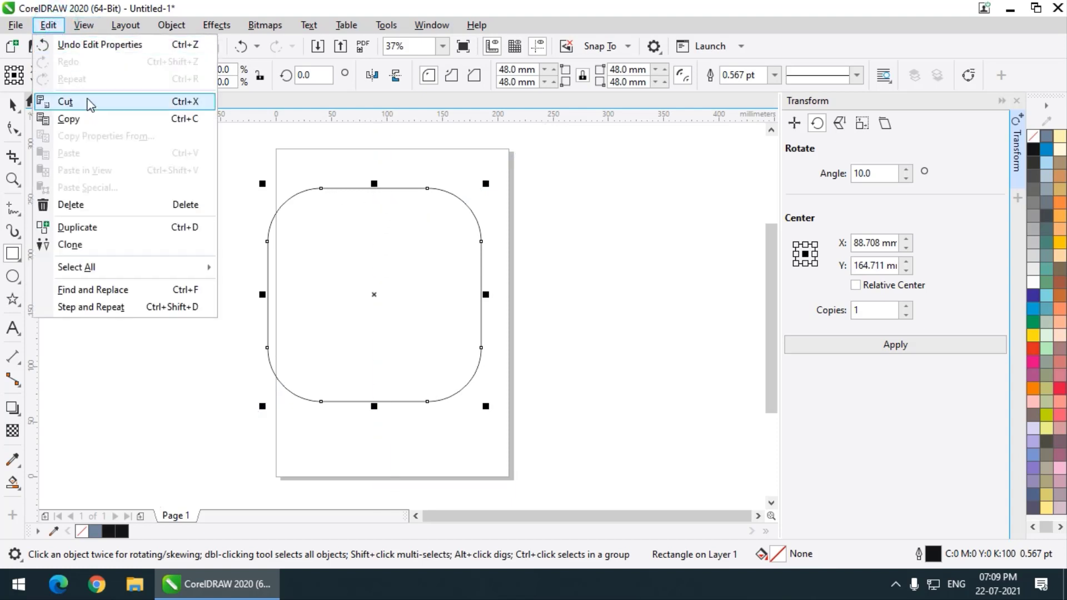
{"action": "mouse_move", "coordinate": [77, 27]}
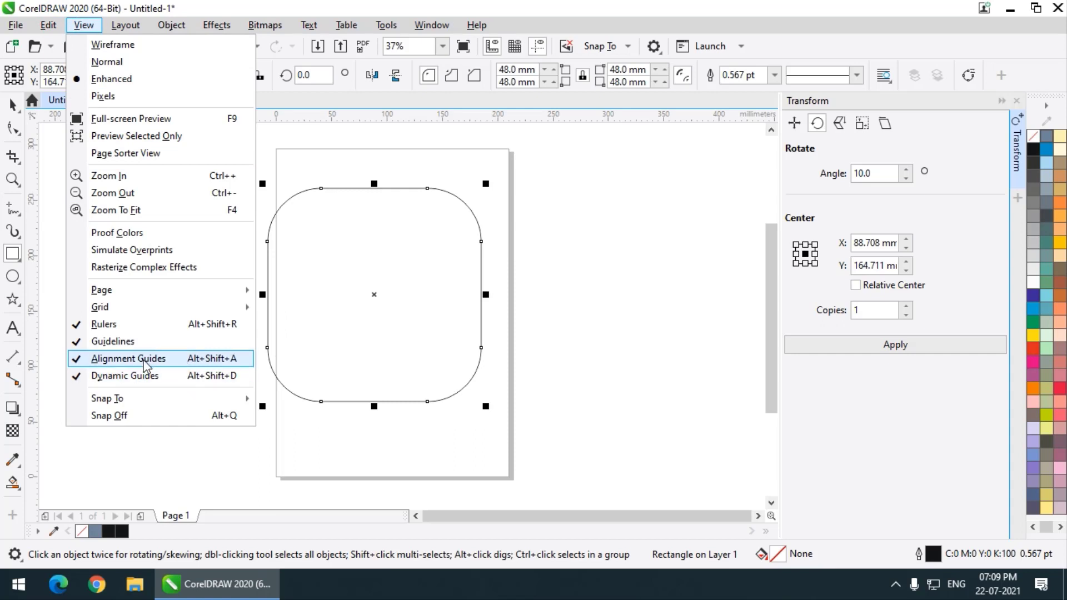
{"action": "left_click", "coordinate": [372, 293]}
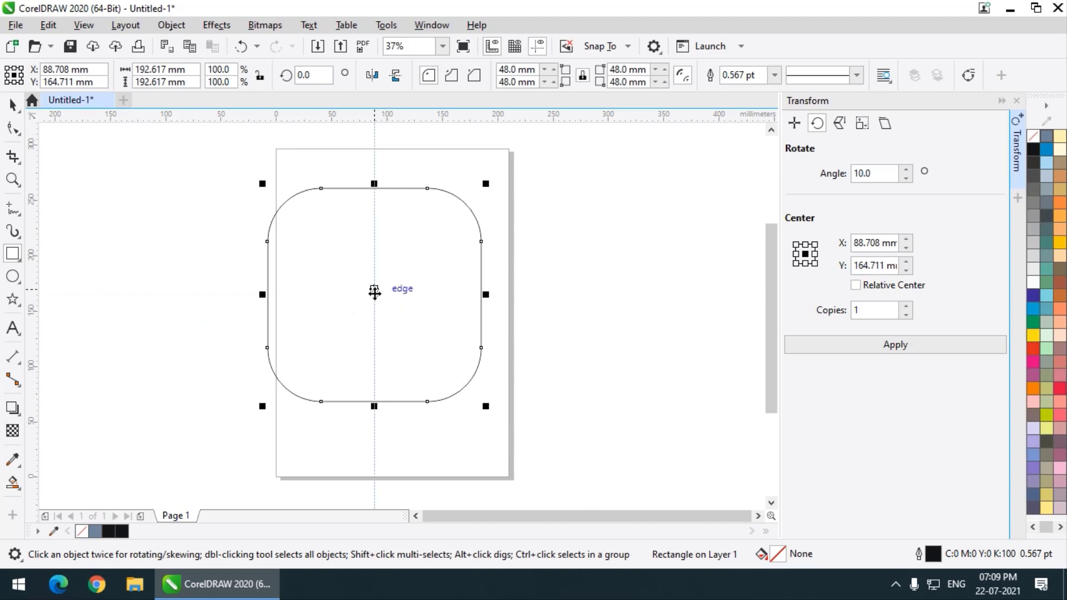
{"action": "scroll", "coordinate": [374, 292], "scroll_direction": "up", "scroll_amount": 2}
{"action": "scroll", "coordinate": [372, 295], "scroll_direction": "down", "scroll_amount": 2}
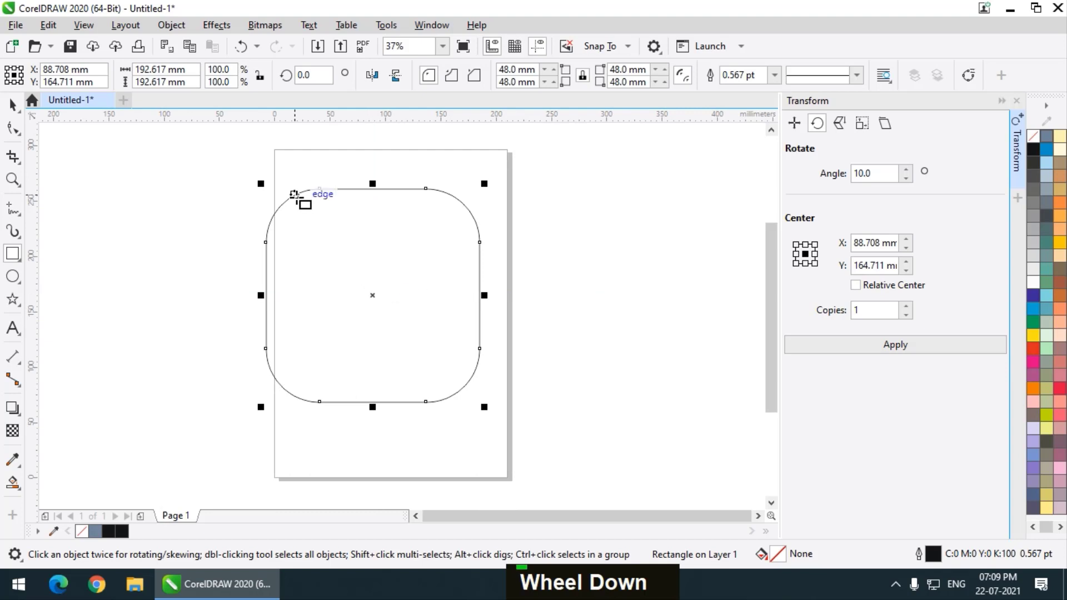
- Rotate a copy of the rounded square freehand by about 29° around its centre and undo it
{"action": "left_click", "coordinate": [371, 295]}
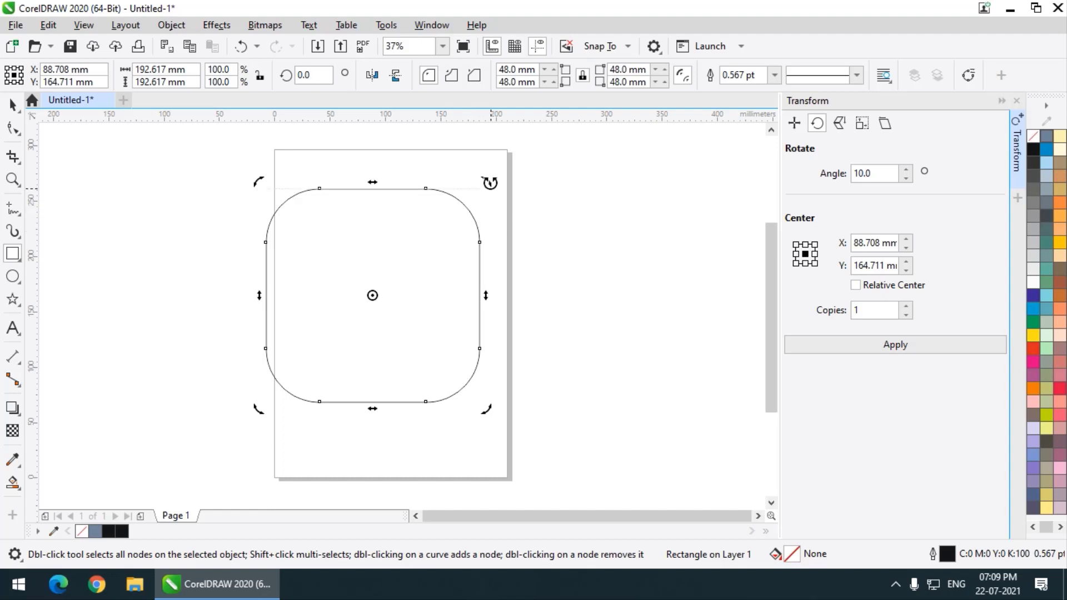
{"action": "left_click_drag", "start_coordinate": [489, 183], "coordinate": [411, 162]}
{"action": "right_click", "coordinate": [410, 162]}
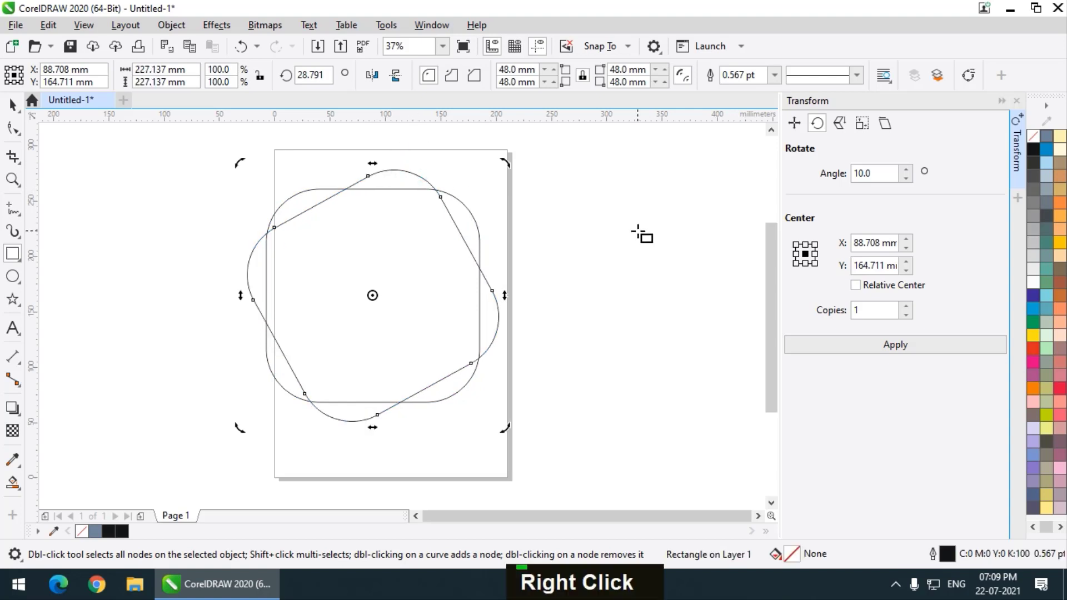
{"action": "key", "text": "ctrl+z"}
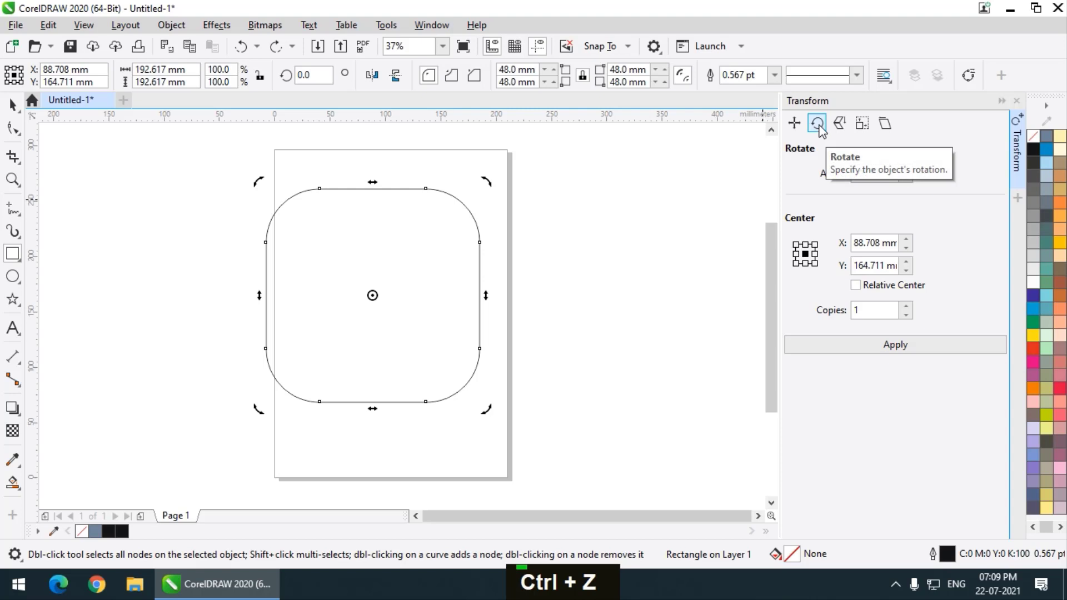
- Create 8 copies of the rounded square around its centre, each rotated by a further 10°
{"action": "left_click", "coordinate": [856, 309]}
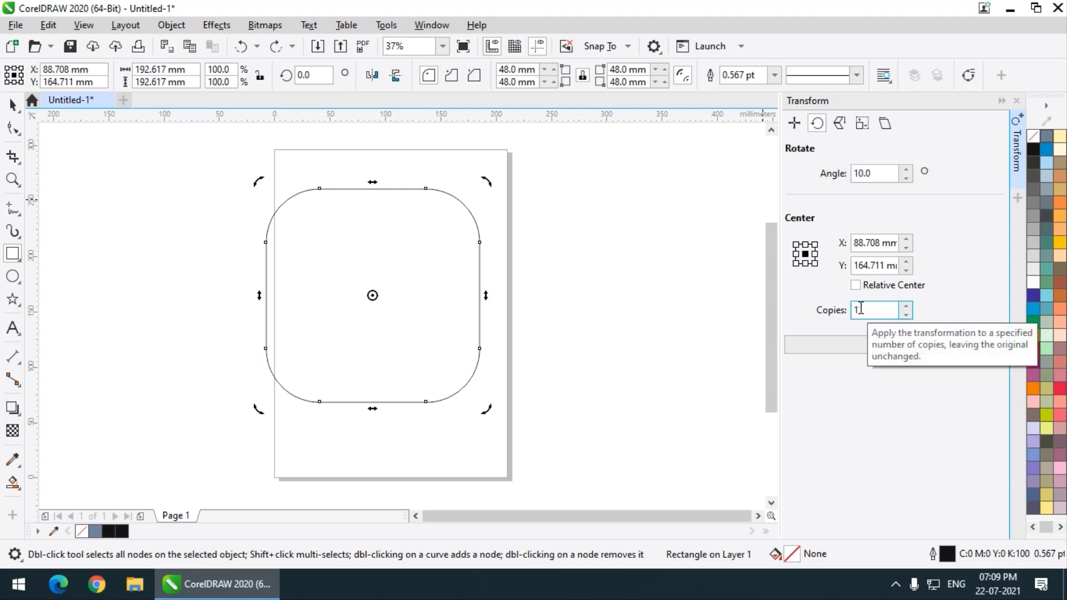
{"action": "double_click", "coordinate": [860, 309]}
{"action": "type", "text": "8"}
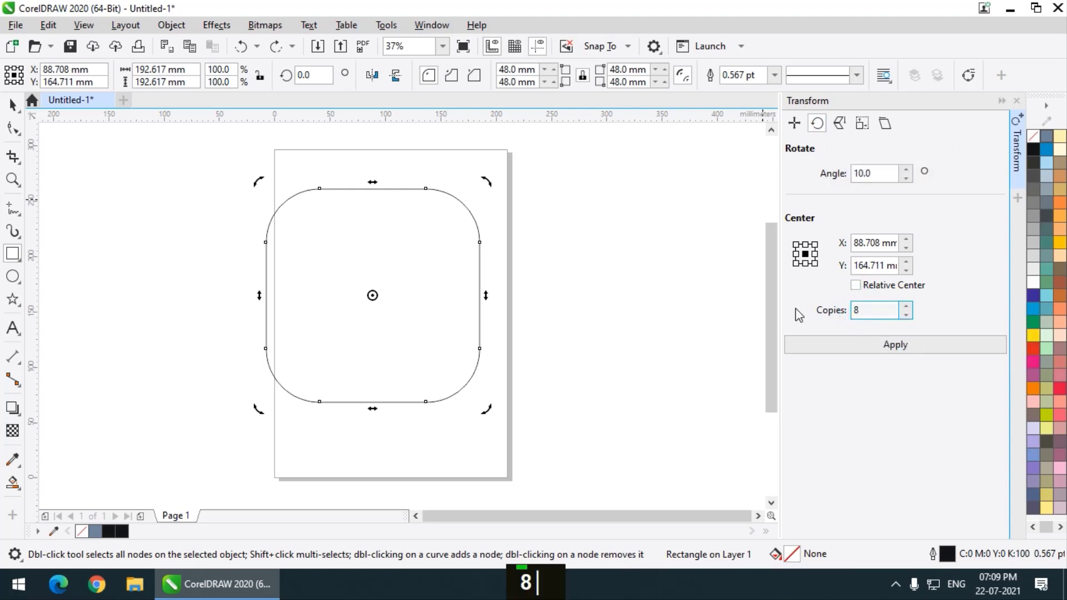
{"action": "left_click", "coordinate": [889, 174]}
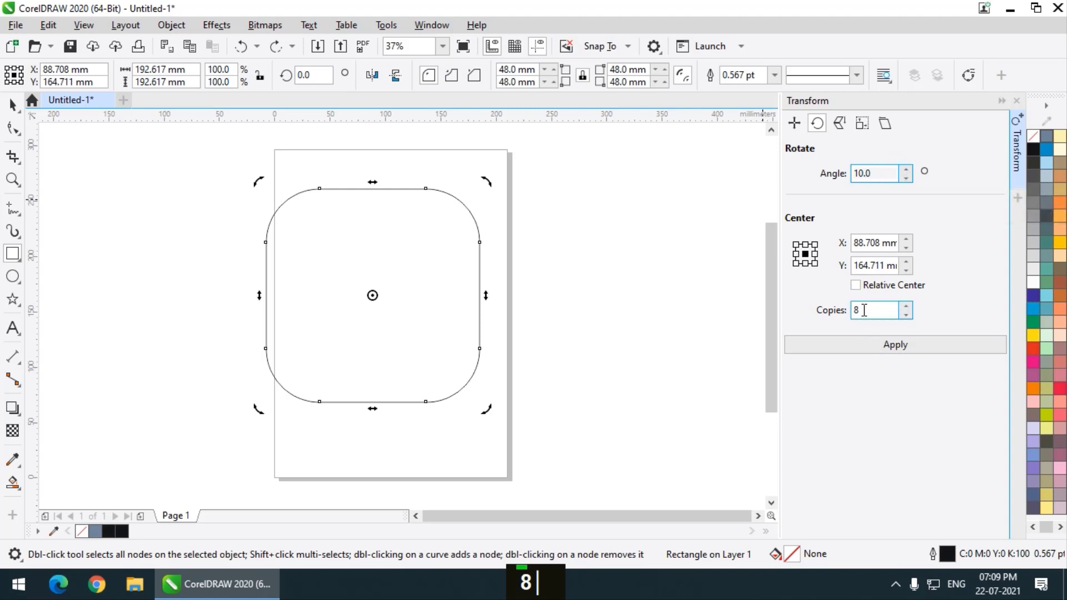
{"action": "left_click", "coordinate": [854, 345]}
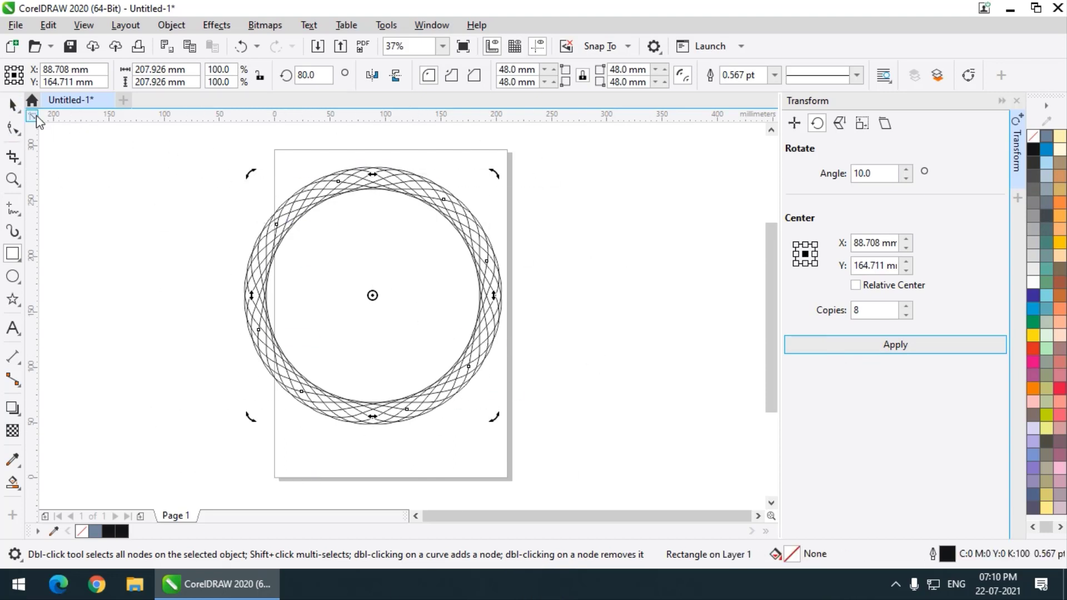
- Select all nine overlapping rounded squares with the Pick tool
{"action": "left_click", "coordinate": [12, 105]}
{"action": "left_click_drag", "start_coordinate": [185, 152], "coordinate": [605, 453]}
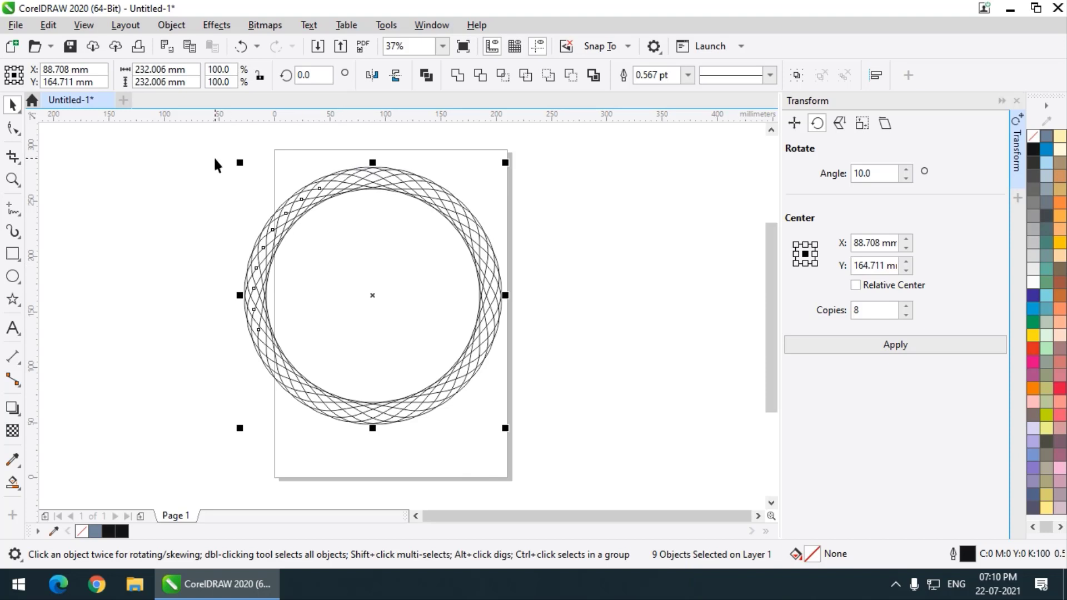
{"action": "left_click_drag", "start_coordinate": [187, 148], "coordinate": [578, 462]}
{"action": "left_click_drag", "start_coordinate": [178, 136], "coordinate": [610, 453]}
{"action": "left_click", "coordinate": [203, 157]}
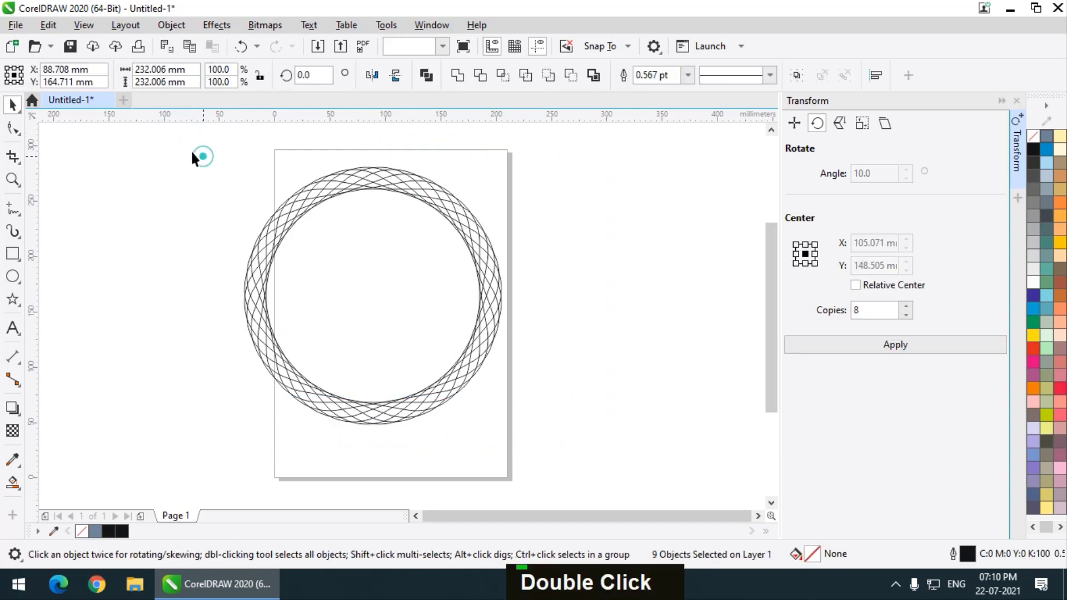
{"action": "left_click_drag", "start_coordinate": [192, 148], "coordinate": [572, 447]}
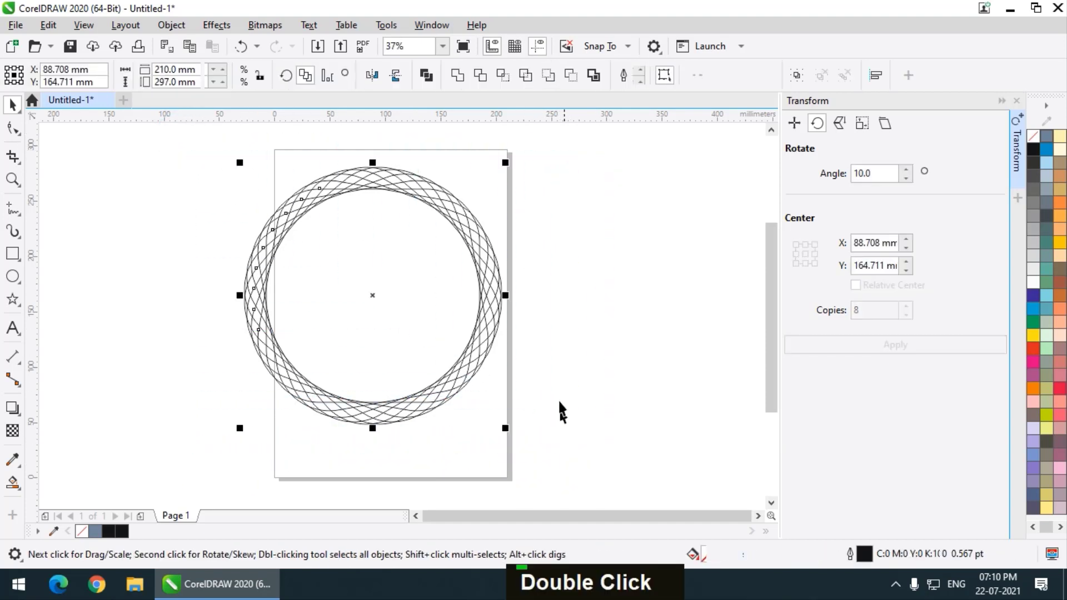
{"action": "left_click", "coordinate": [165, 142]}
{"action": "left_click_drag", "start_coordinate": [165, 144], "coordinate": [555, 464]}
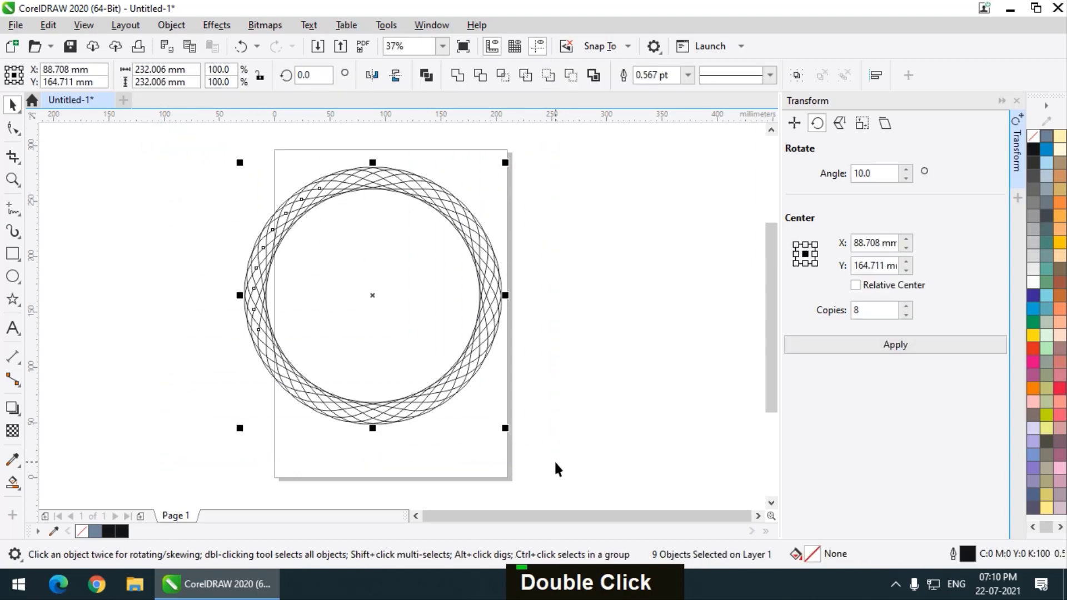
{"action": "left_click_drag", "start_coordinate": [198, 149], "coordinate": [563, 459]}
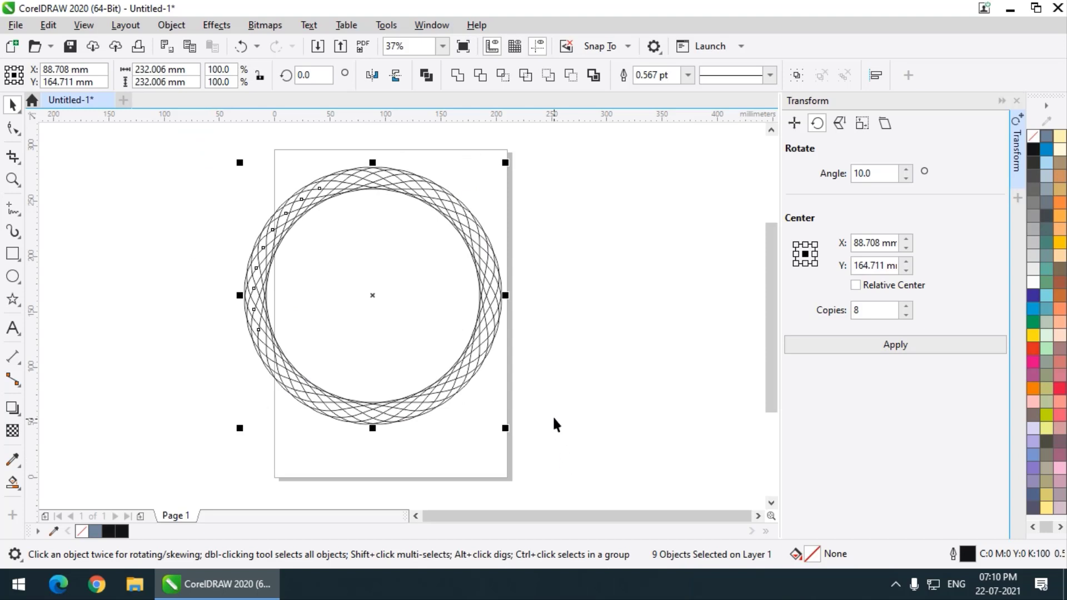
- Smart Fill eight adjoining regions at the top of the ring, forming a tapered curved strip from its outer edge to its inner edge
{"action": "left_click", "coordinate": [13, 484]}
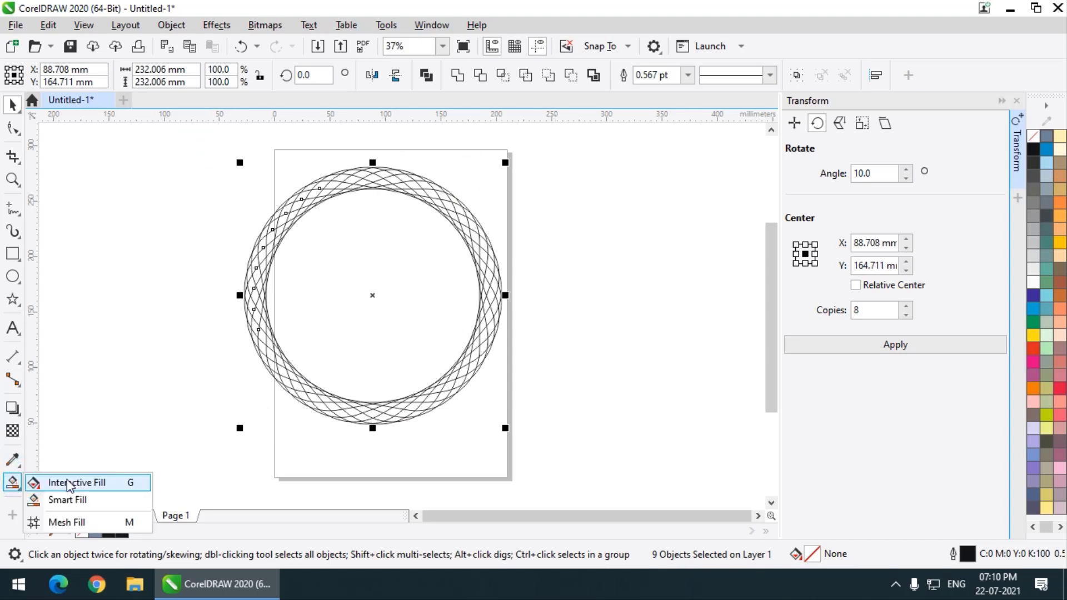
{"action": "left_click", "coordinate": [61, 498]}
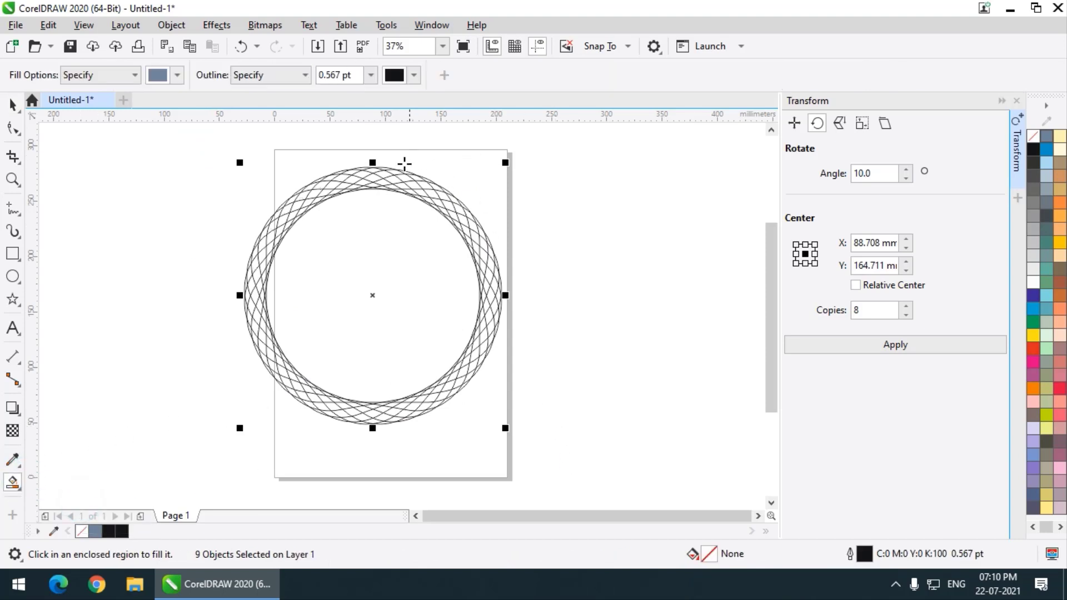
{"action": "scroll", "coordinate": [364, 160], "scroll_direction": "up", "scroll_amount": 2}
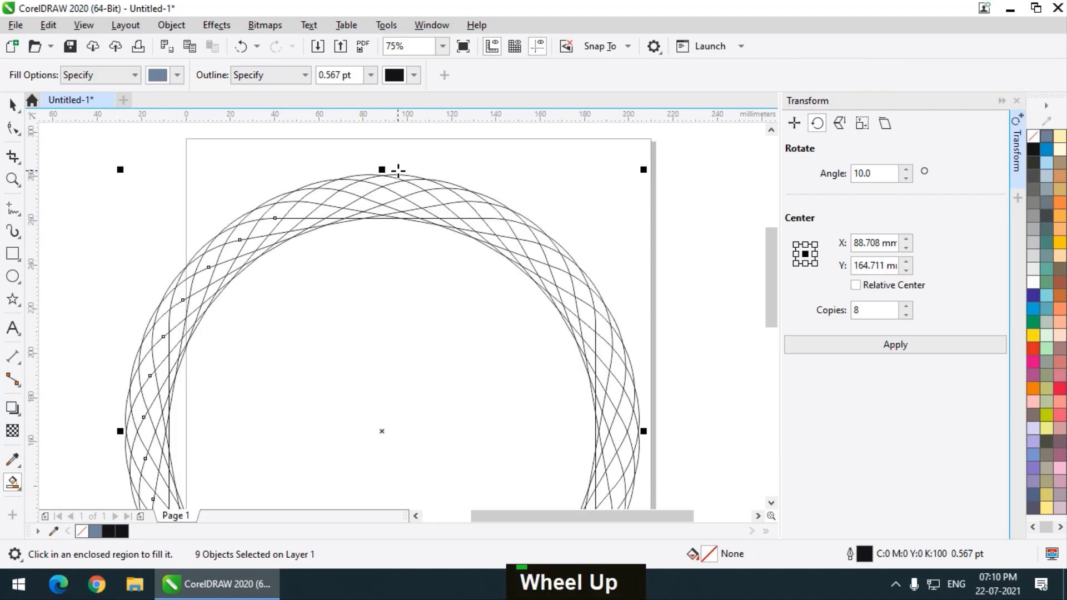
{"action": "scroll", "coordinate": [399, 163], "scroll_direction": "up", "scroll_amount": 1}
{"action": "scroll", "coordinate": [432, 177], "scroll_direction": "down", "scroll_amount": 1}
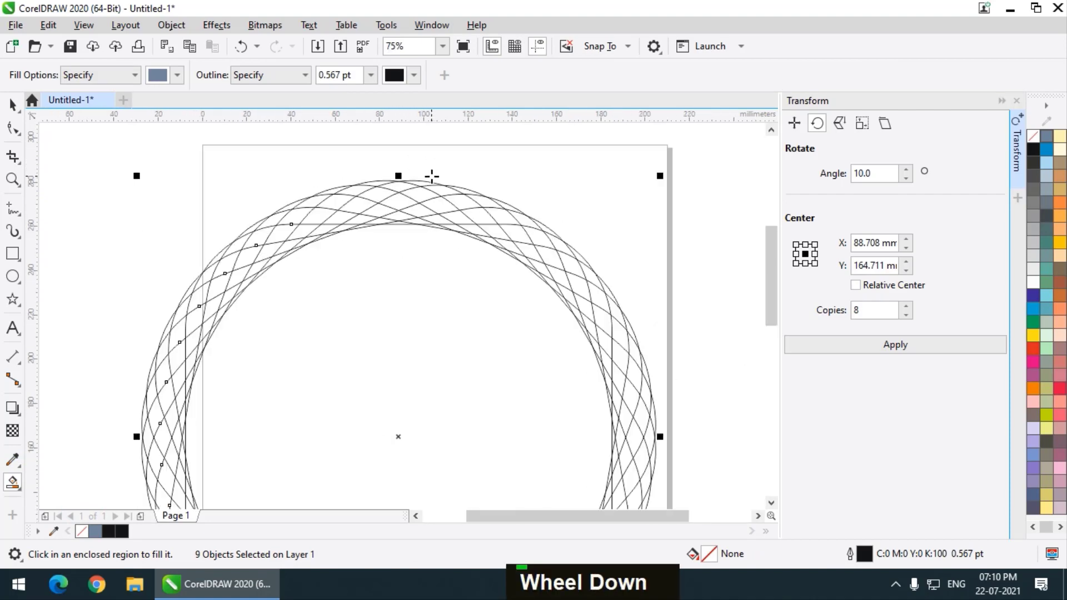
{"action": "scroll", "coordinate": [411, 176], "scroll_direction": "up", "scroll_amount": 2}
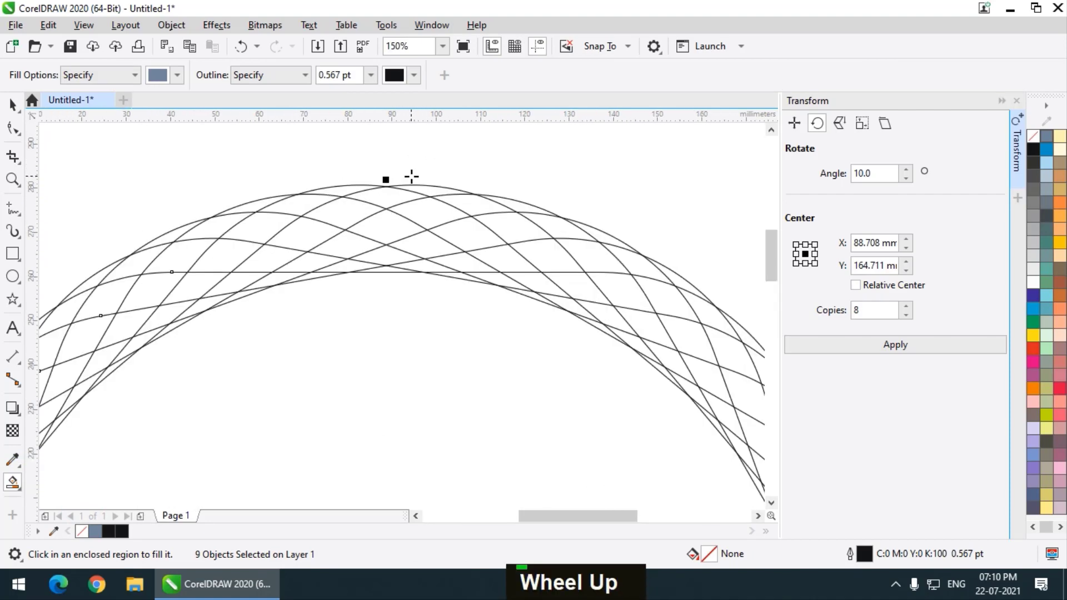
{"action": "left_click", "coordinate": [515, 203]}
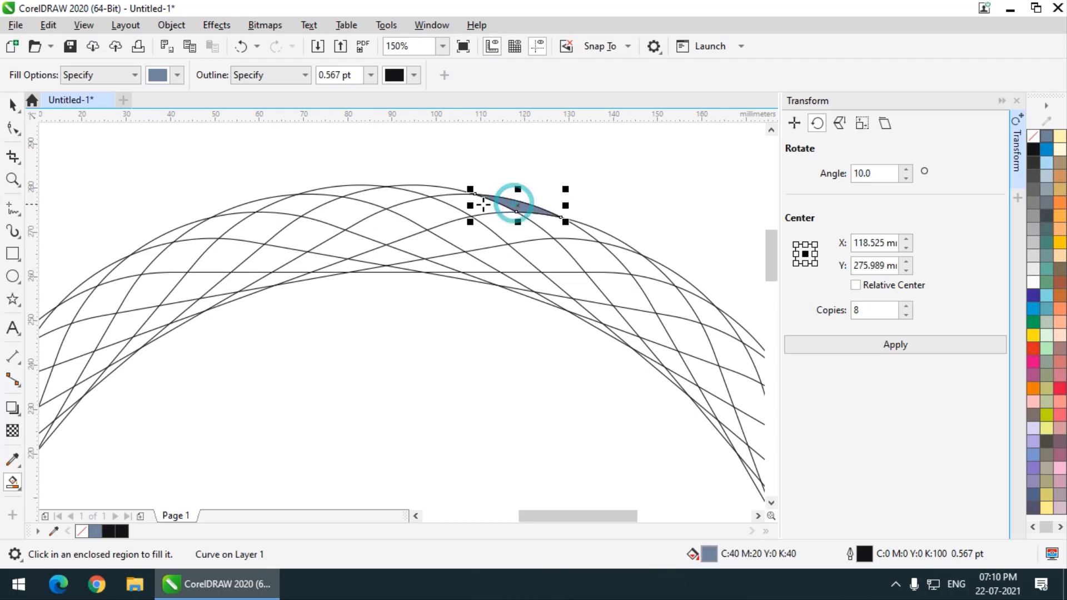
{"action": "left_click", "coordinate": [453, 201]}
{"action": "left_click", "coordinate": [416, 207]}
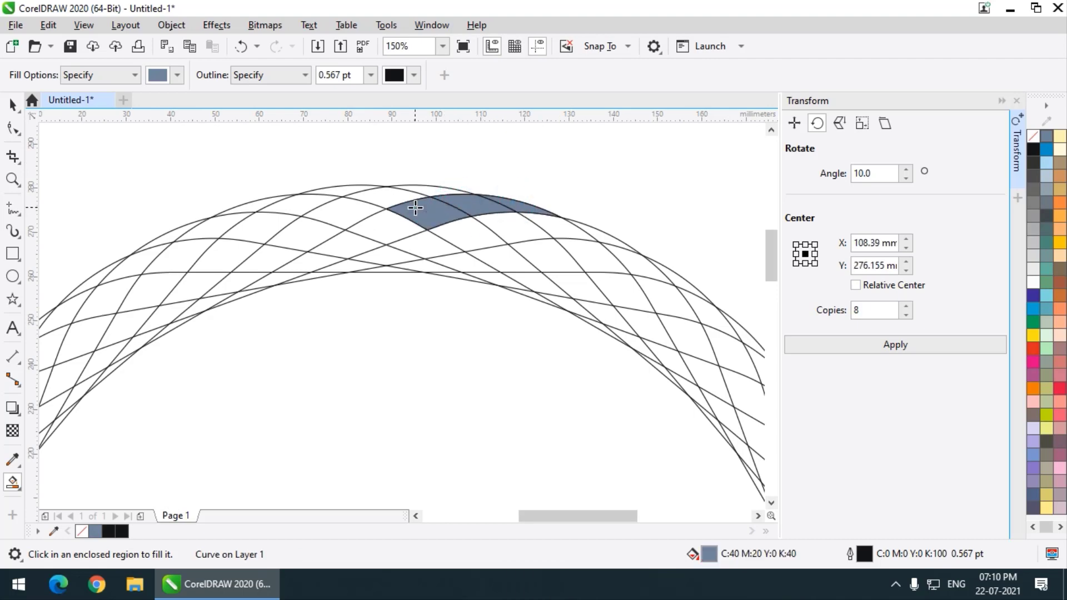
{"action": "left_click", "coordinate": [384, 225]}
{"action": "left_click", "coordinate": [333, 248]}
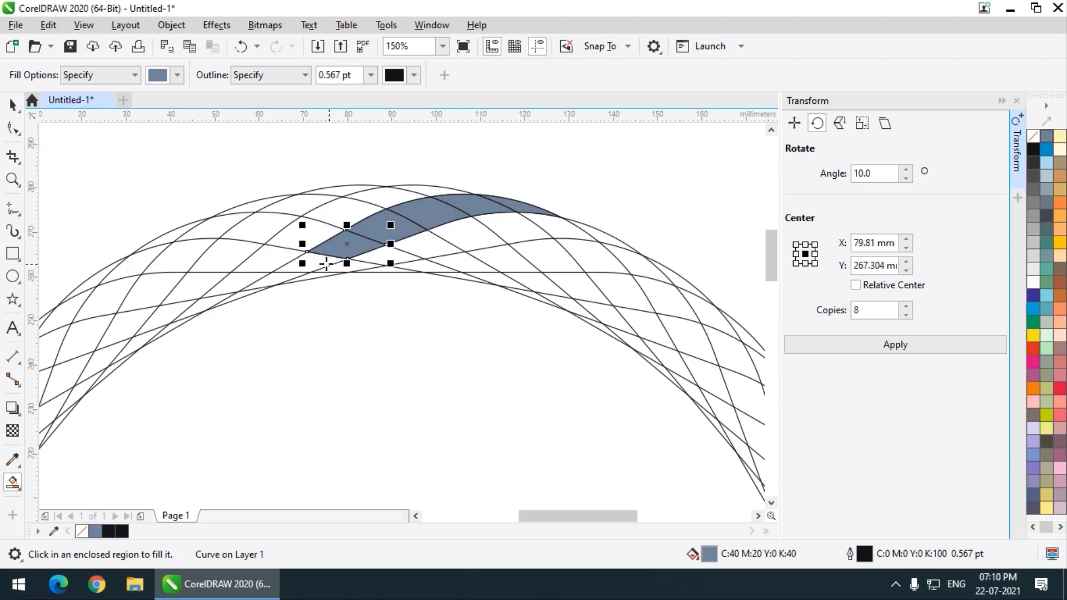
{"action": "left_click", "coordinate": [326, 263]}
{"action": "scroll", "coordinate": [279, 266], "scroll_direction": "up", "scroll_amount": 2}
{"action": "left_click", "coordinate": [275, 297]}
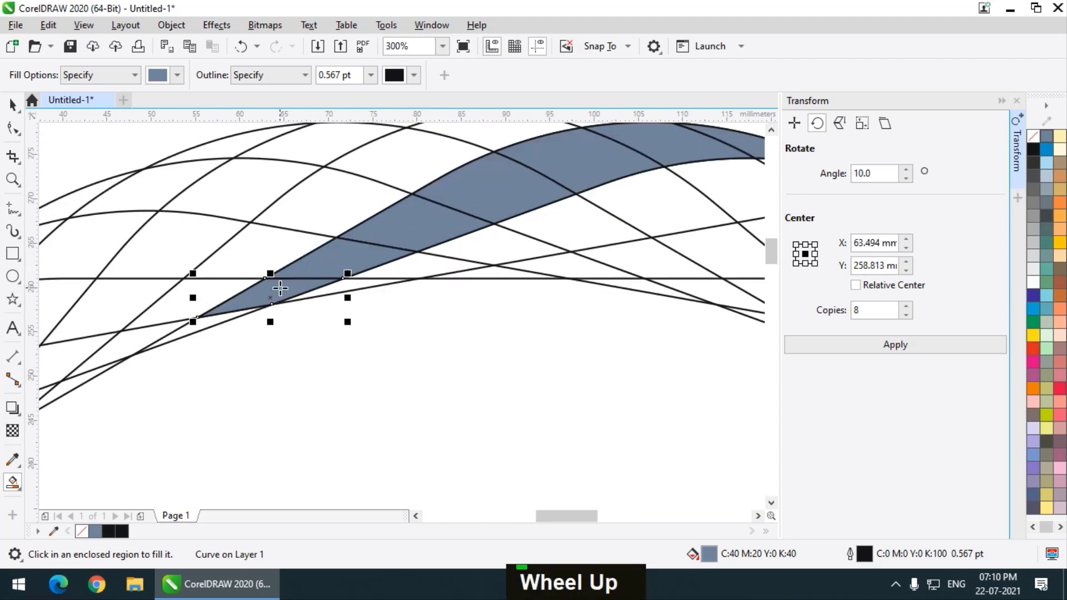
{"action": "left_click", "coordinate": [214, 319]}
{"action": "scroll", "coordinate": [214, 319], "scroll_direction": "down", "scroll_amount": 4}
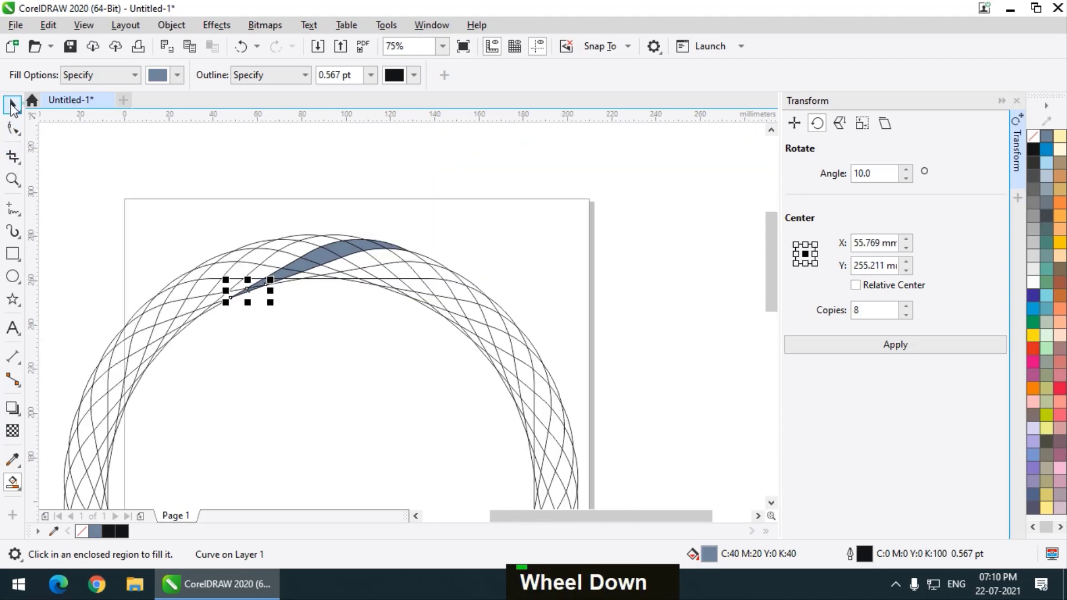
- Select only the eight filled regions of the curved strip with the Pick tool
{"action": "double_click", "coordinate": [12, 106]}
{"action": "scroll", "coordinate": [357, 252], "scroll_direction": "down", "scroll_amount": 3}
{"action": "scroll", "coordinate": [261, 179], "scroll_direction": "up", "scroll_amount": 3}
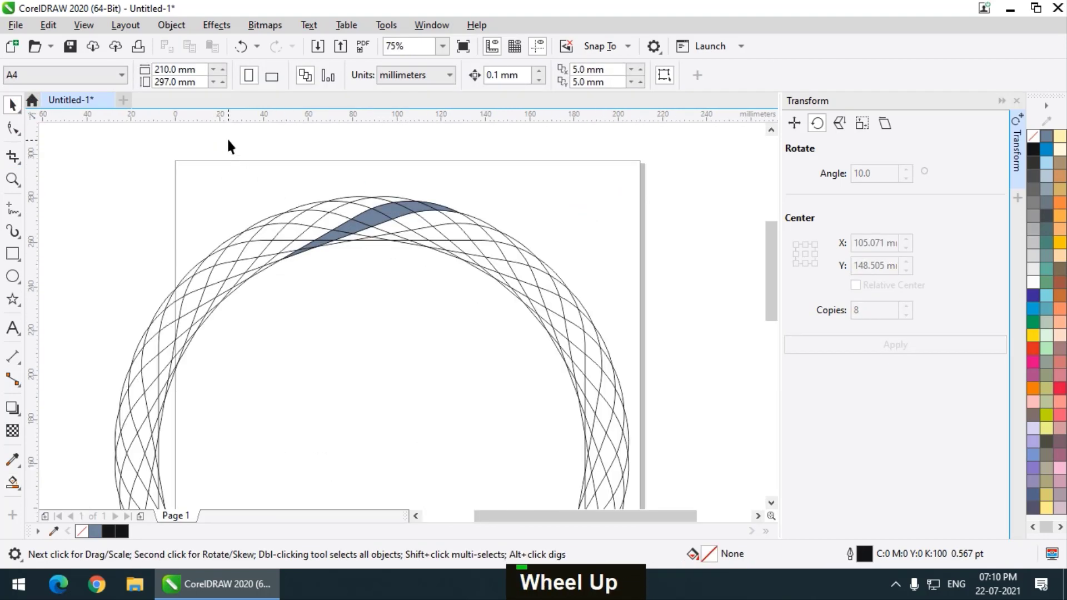
{"action": "left_click_drag", "start_coordinate": [326, 227], "coordinate": [491, 285]}
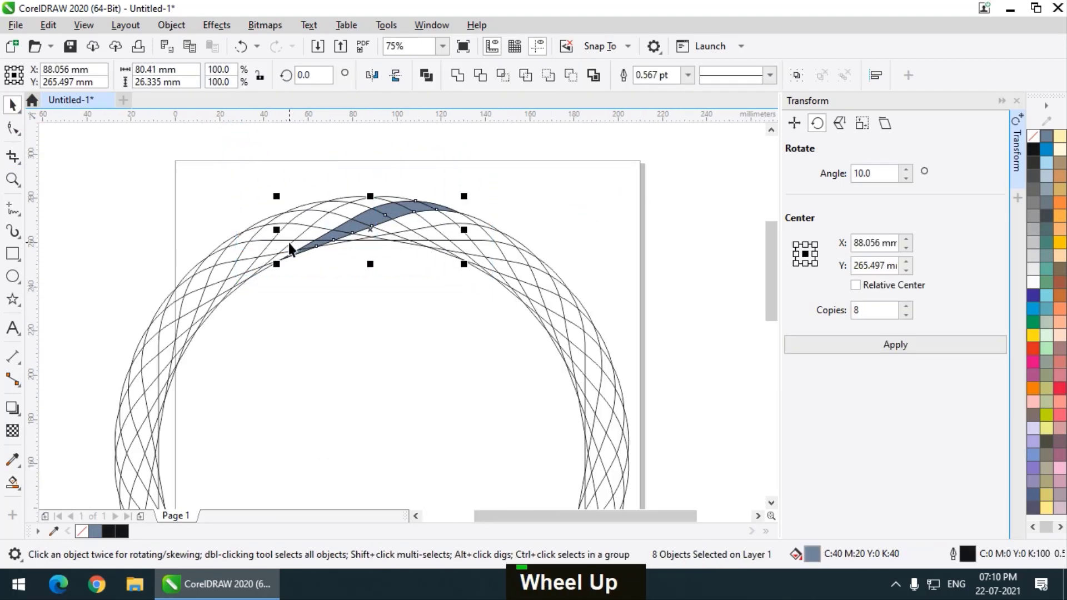
- Move the selected filled pieces about 110 mm across and 23 mm up, clear of the ring, and undo the move
{"action": "scroll", "coordinate": [289, 244], "scroll_direction": "down", "scroll_amount": 2}
{"action": "left_click_drag", "start_coordinate": [334, 229], "coordinate": [457, 204]}
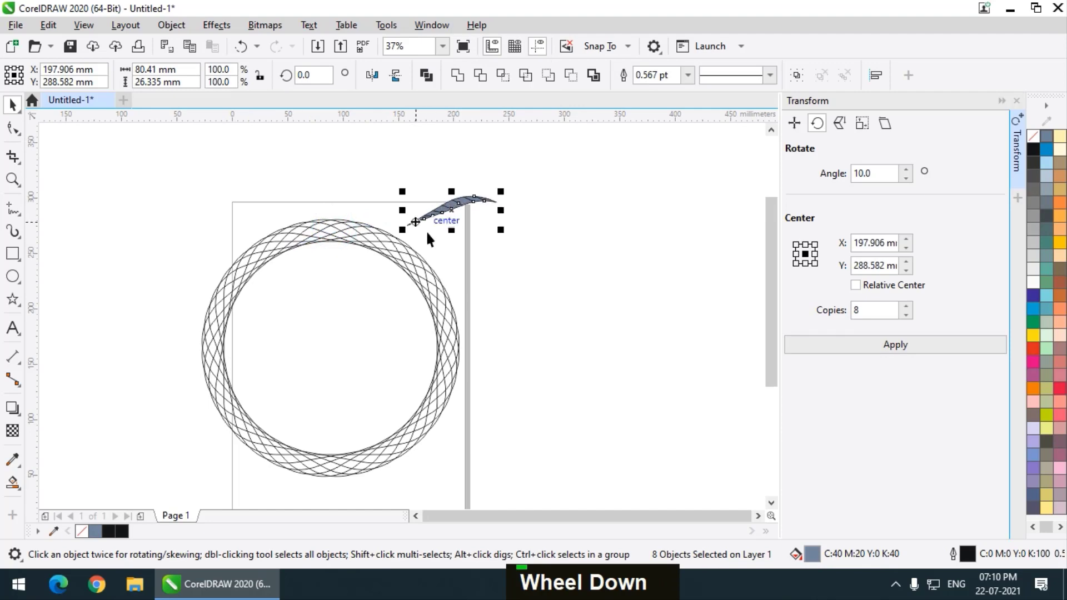
{"action": "scroll", "coordinate": [449, 199], "scroll_direction": "up", "scroll_amount": 2}
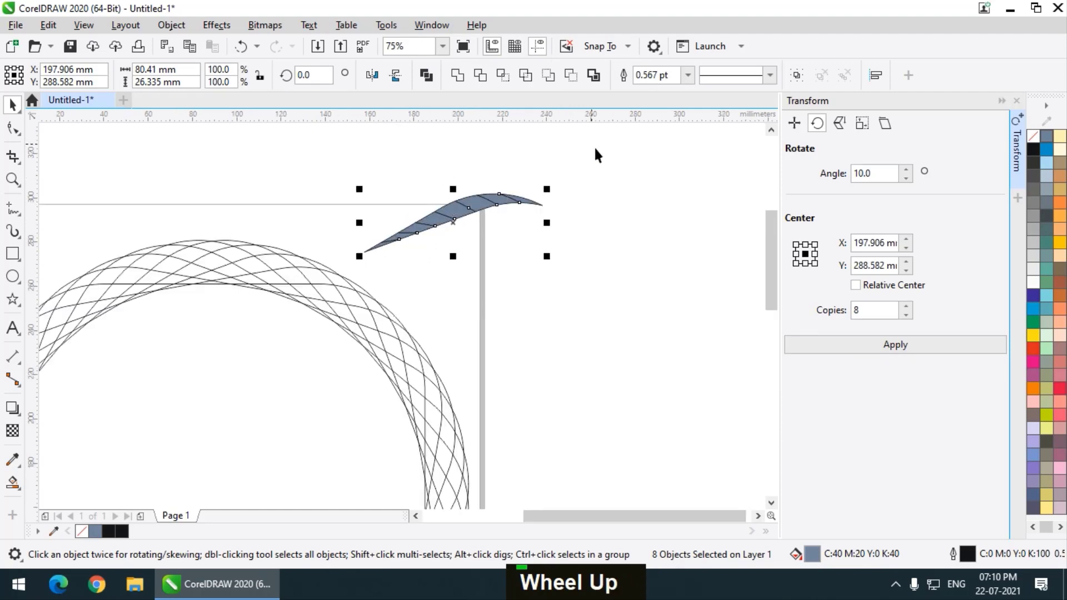
{"action": "key", "text": "ctrl+z"}
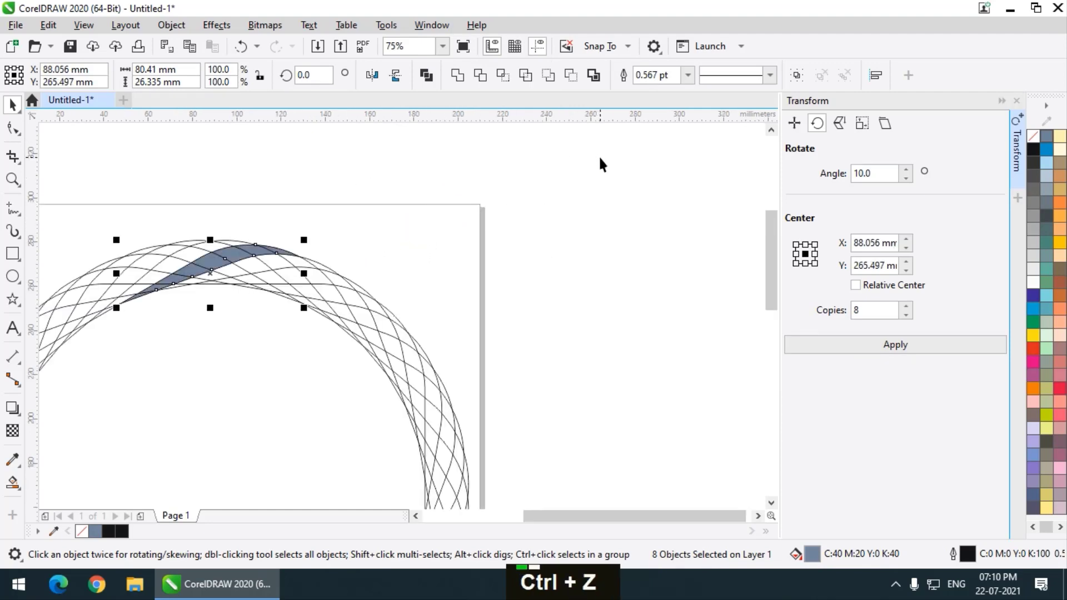
- Weld the eight selected filled pieces of the strip into a single curve
{"action": "scroll", "coordinate": [466, 196], "scroll_direction": "down", "scroll_amount": 2}
{"action": "scroll", "coordinate": [431, 190], "scroll_direction": "up", "scroll_amount": 4}
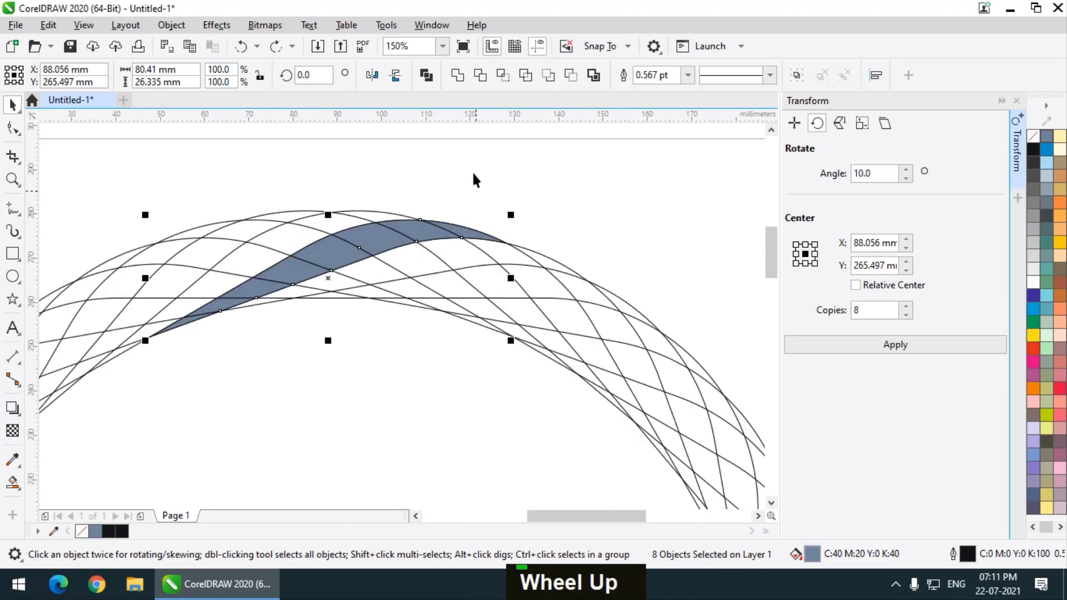
{"action": "left_click", "coordinate": [456, 76]}
- Apply a linear fountain fill along the welded strip from its inner tip towards its outer end, with an orange end colour
{"action": "scroll", "coordinate": [305, 236], "scroll_direction": "down", "scroll_amount": 2}
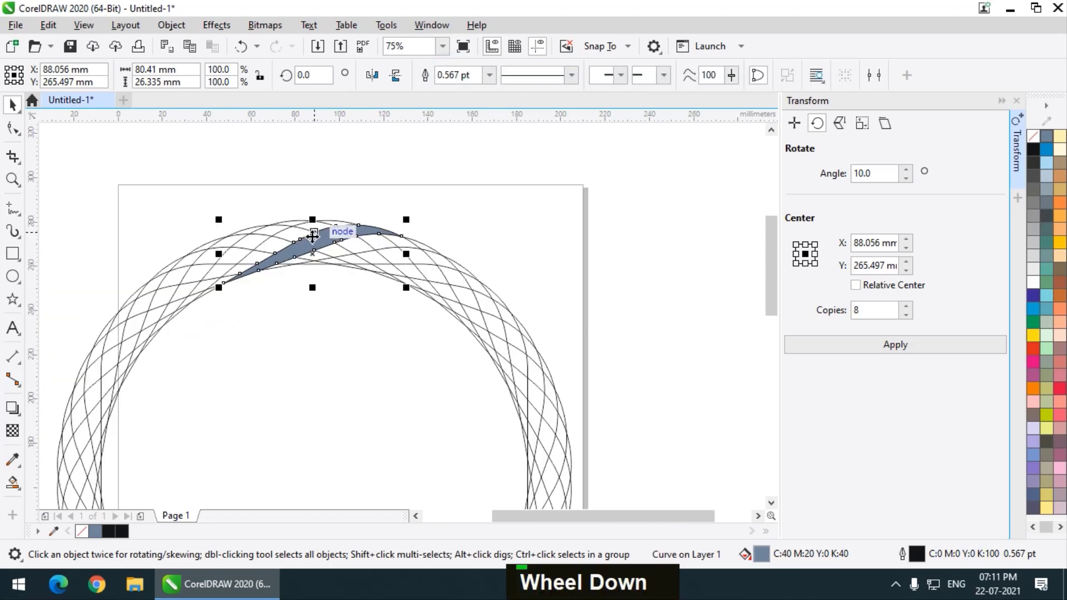
{"action": "scroll", "coordinate": [395, 161], "scroll_direction": "down", "scroll_amount": 1}
{"action": "scroll", "coordinate": [350, 195], "scroll_direction": "up", "scroll_amount": 1}
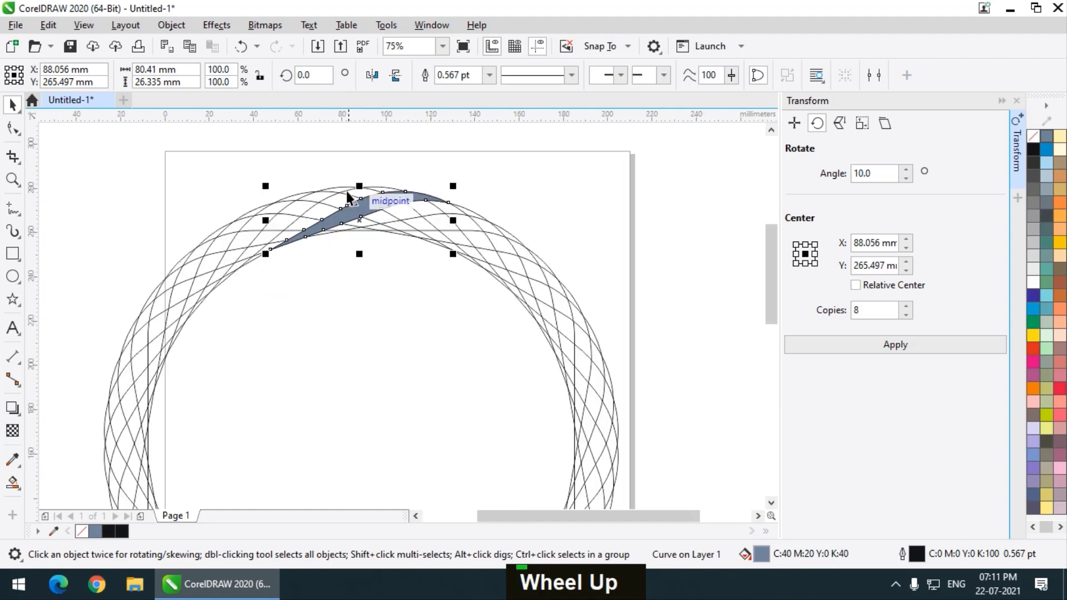
{"action": "left_click", "coordinate": [13, 482]}
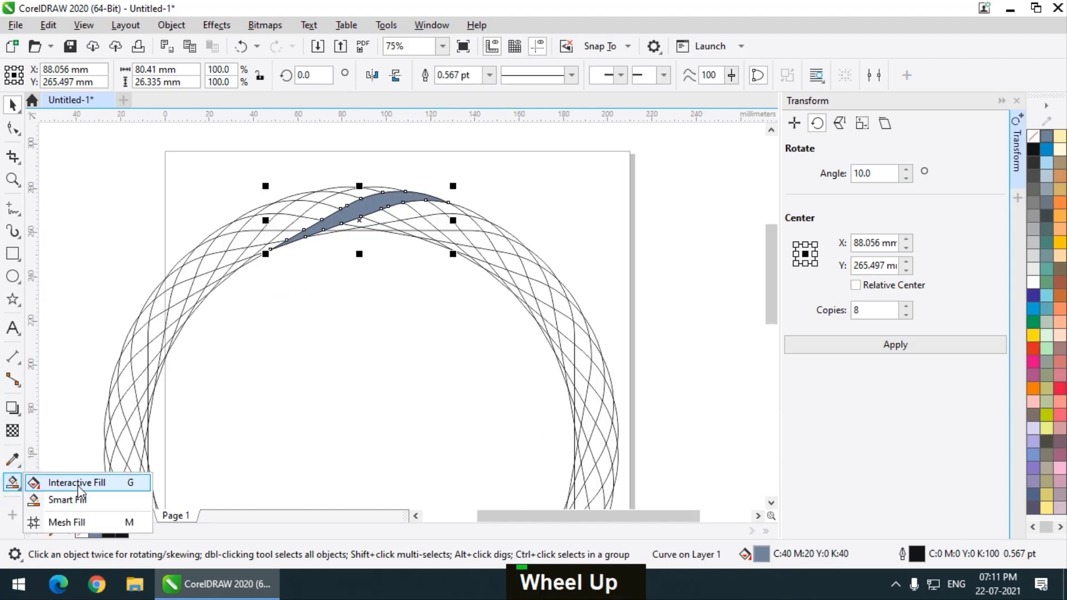
{"action": "left_click", "coordinate": [77, 483]}
{"action": "scroll", "coordinate": [362, 184], "scroll_direction": "up", "scroll_amount": 1}
{"action": "left_click_drag", "start_coordinate": [196, 310], "coordinate": [481, 204]}
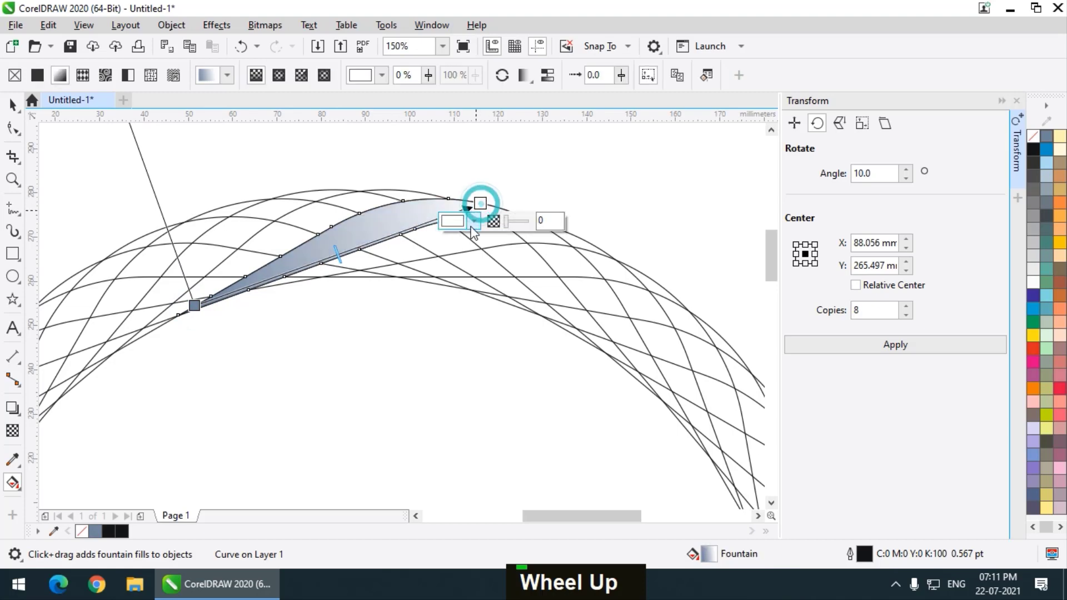
{"action": "left_click", "coordinate": [473, 221]}
{"action": "left_click", "coordinate": [454, 411]}
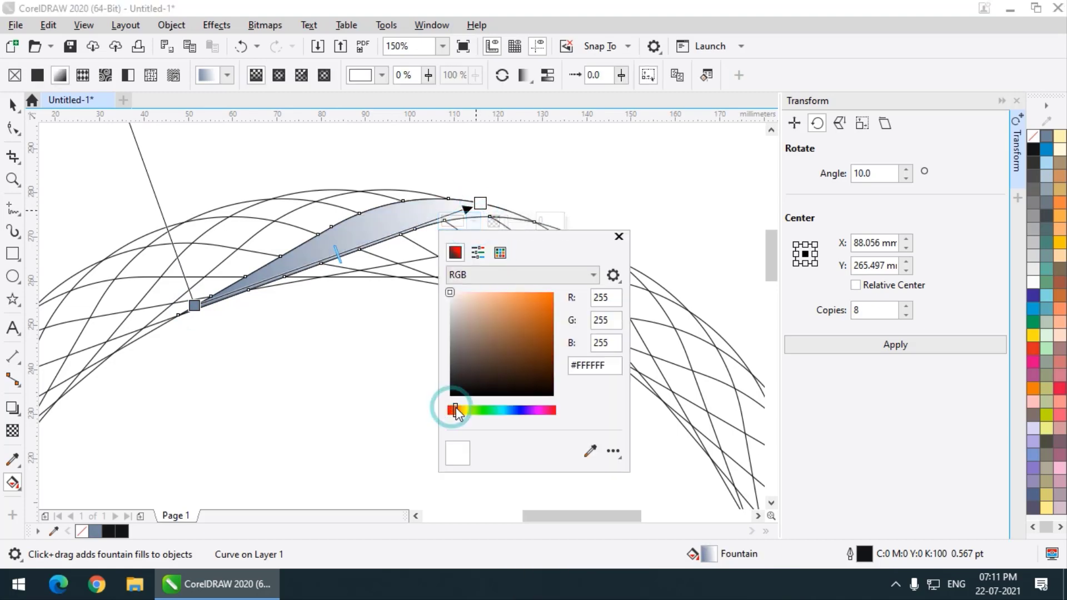
{"action": "left_click", "coordinate": [538, 293]}
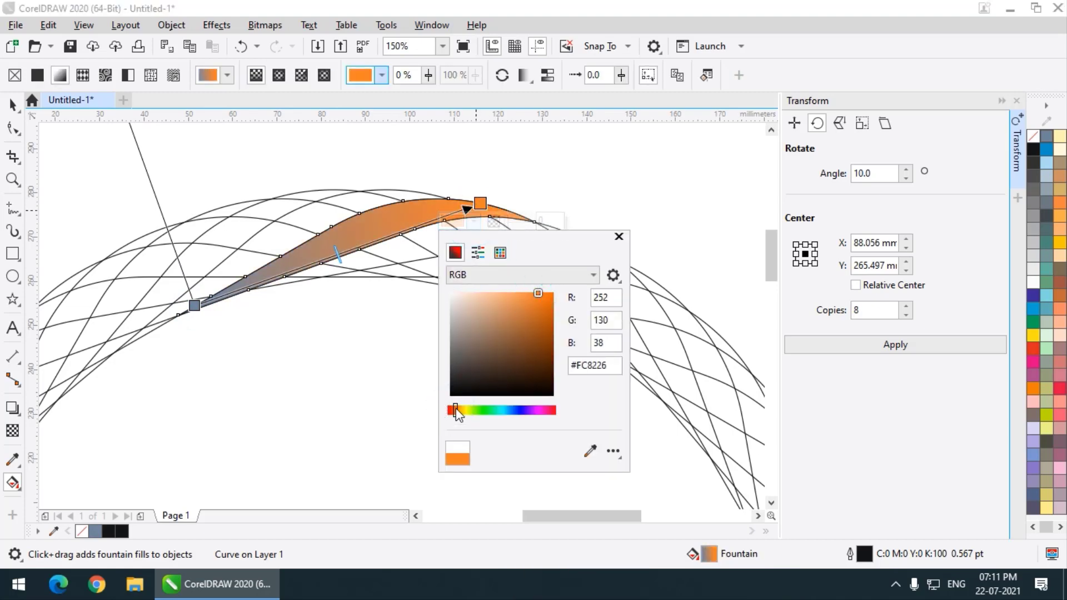
{"action": "left_click_drag", "start_coordinate": [456, 409], "coordinate": [454, 409]}
- Set the start colour of the strip's fountain fill to yellow (C0 M8 Y94 K1) and deselect the strip
{"action": "left_click", "coordinate": [196, 305]}
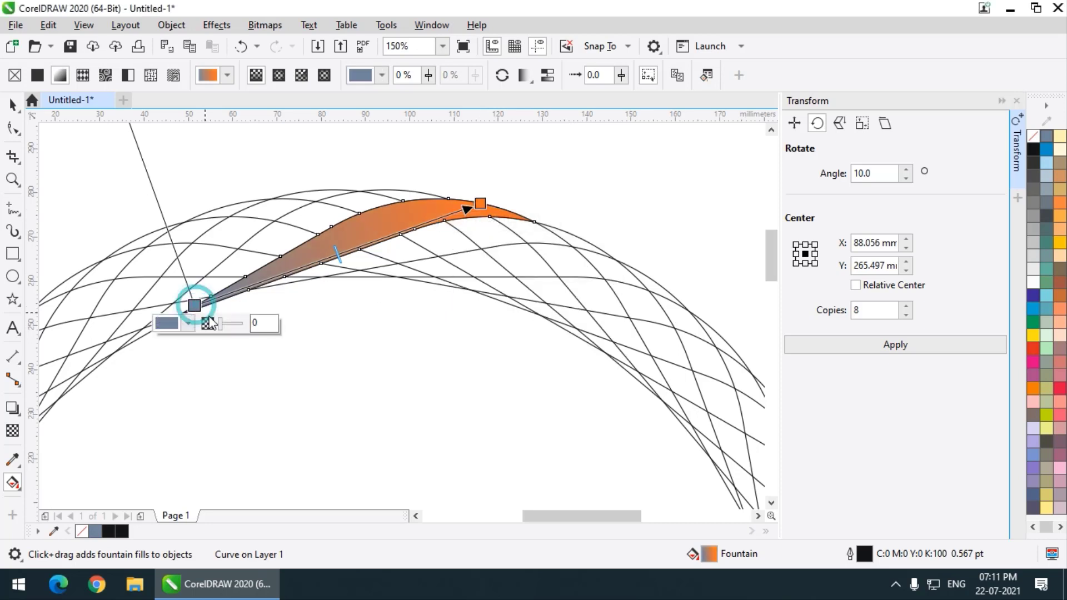
{"action": "left_click", "coordinate": [188, 323]}
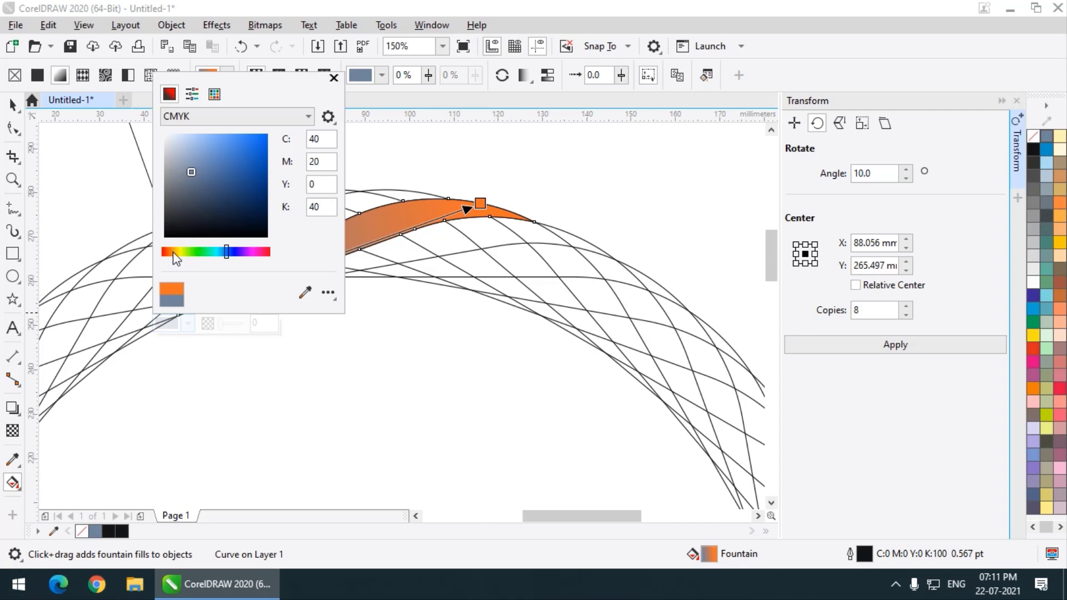
{"action": "left_click", "coordinate": [174, 252]}
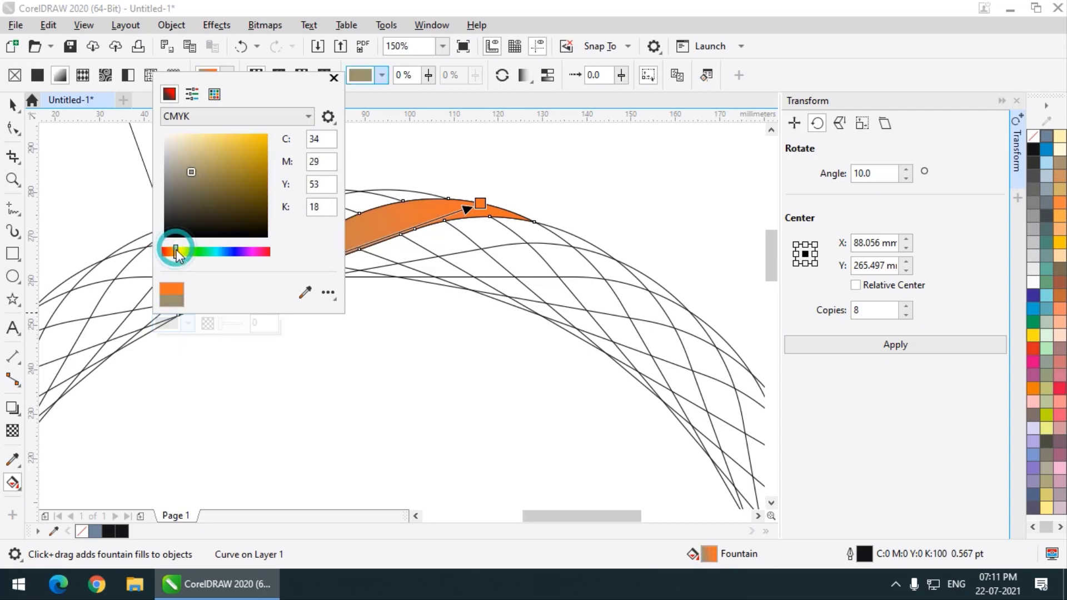
{"action": "left_click_drag", "start_coordinate": [227, 175], "coordinate": [292, 117]}
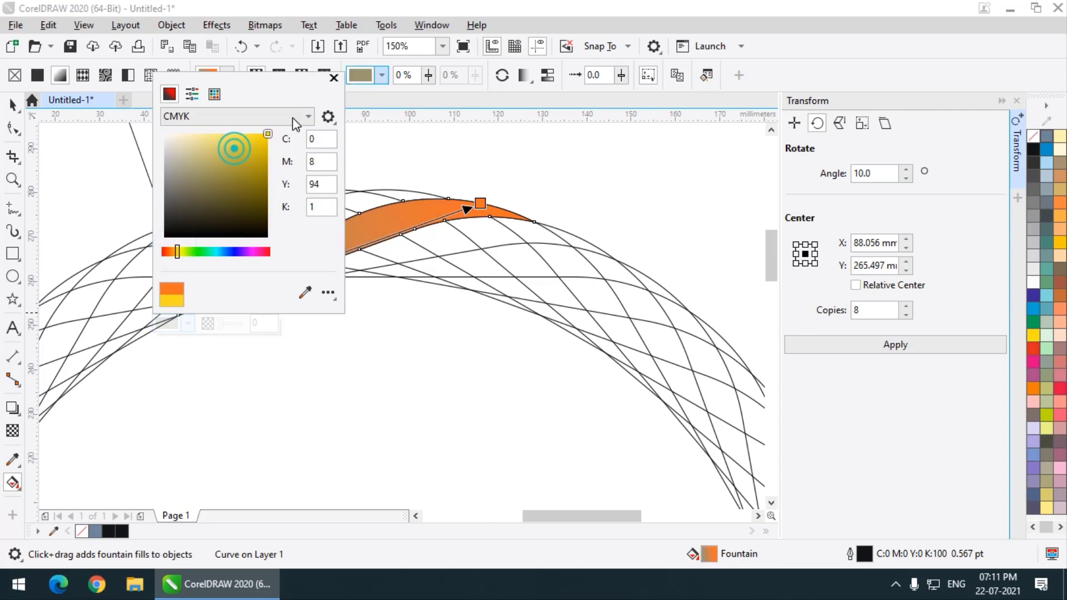
{"action": "double_click", "coordinate": [11, 109]}
{"action": "scroll", "coordinate": [335, 203], "scroll_direction": "down", "scroll_amount": 1}
{"action": "left_click", "coordinate": [486, 178]}
- Move the gradient strip's rotation centre to the centre of the ring at X 88.708 mm, Y 164.711 mm
{"action": "scroll", "coordinate": [397, 175], "scroll_direction": "down", "scroll_amount": 1}
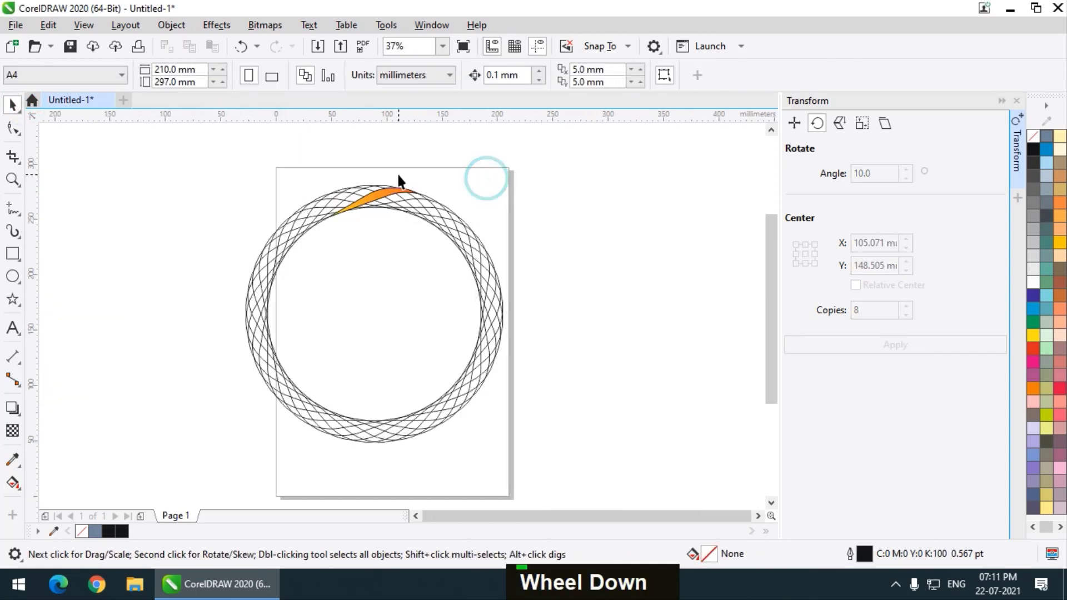
{"action": "scroll", "coordinate": [397, 172], "scroll_direction": "up", "scroll_amount": 1}
{"action": "scroll", "coordinate": [356, 186], "scroll_direction": "down", "scroll_amount": 1}
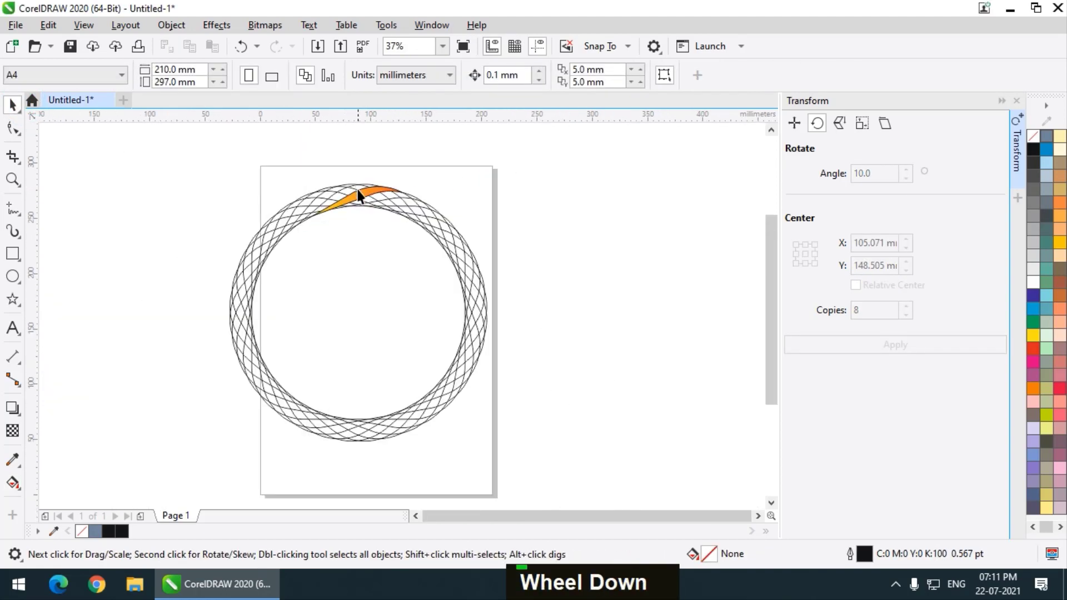
{"action": "left_click", "coordinate": [362, 192]}
{"action": "scroll", "coordinate": [363, 192], "scroll_direction": "up", "scroll_amount": 1}
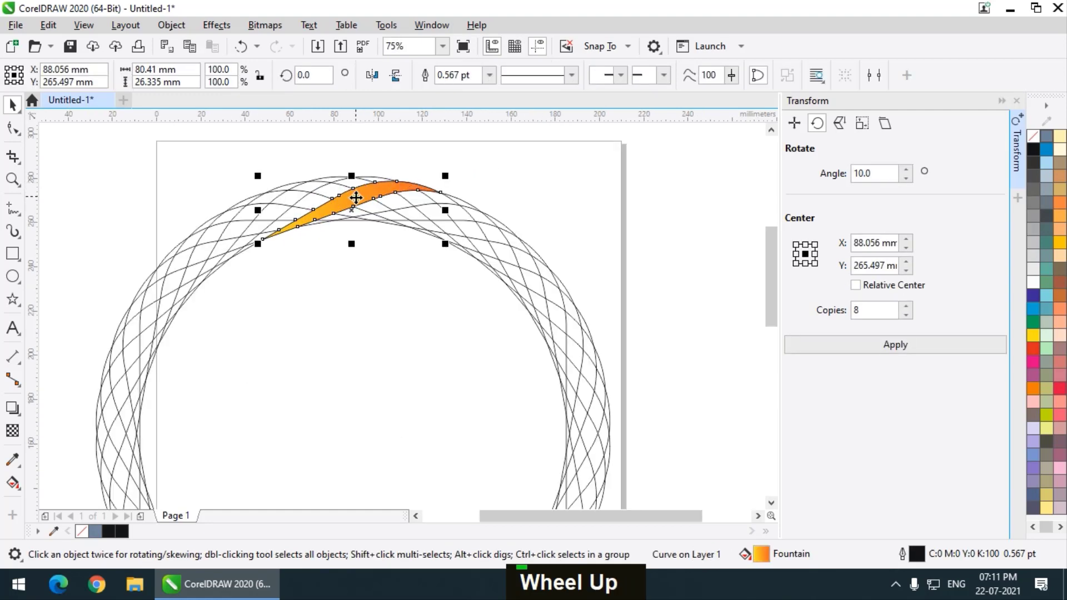
{"action": "scroll", "coordinate": [359, 197], "scroll_direction": "down", "scroll_amount": 1}
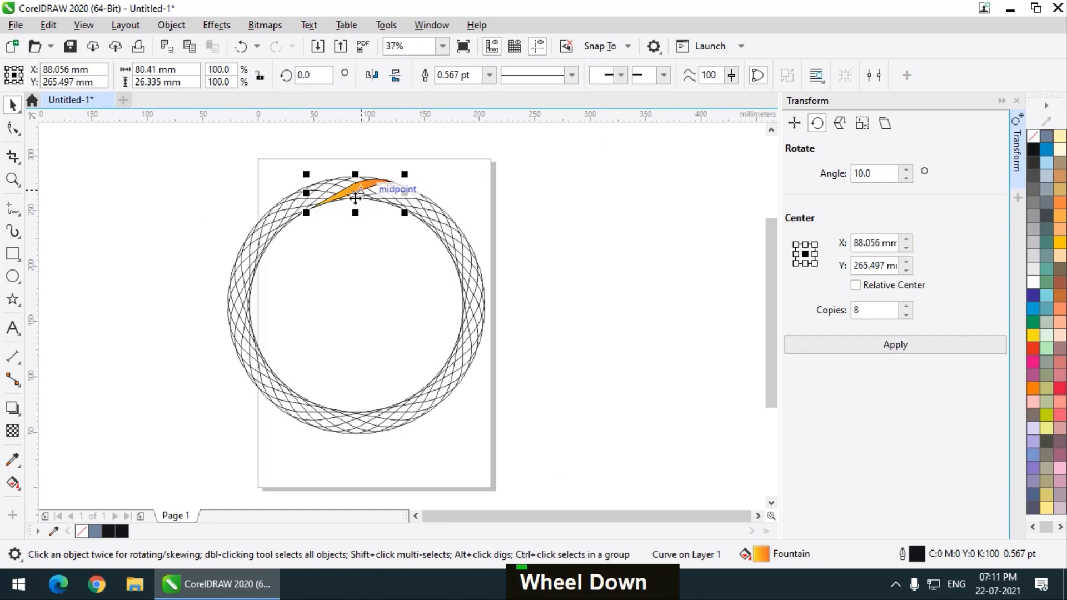
{"action": "left_click", "coordinate": [356, 192]}
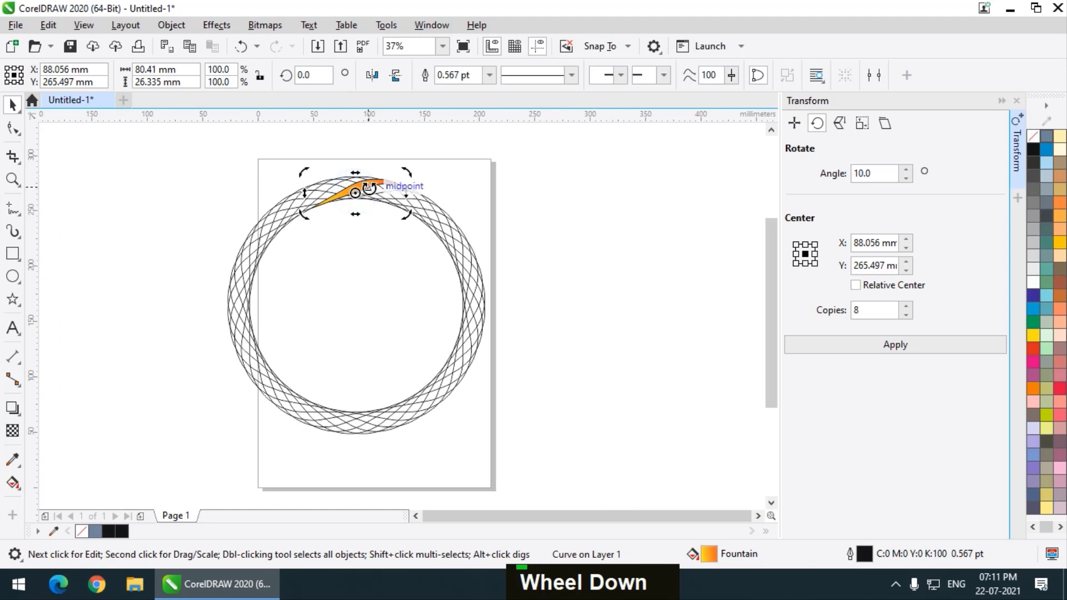
{"action": "scroll", "coordinate": [354, 184], "scroll_direction": "up", "scroll_amount": 1}
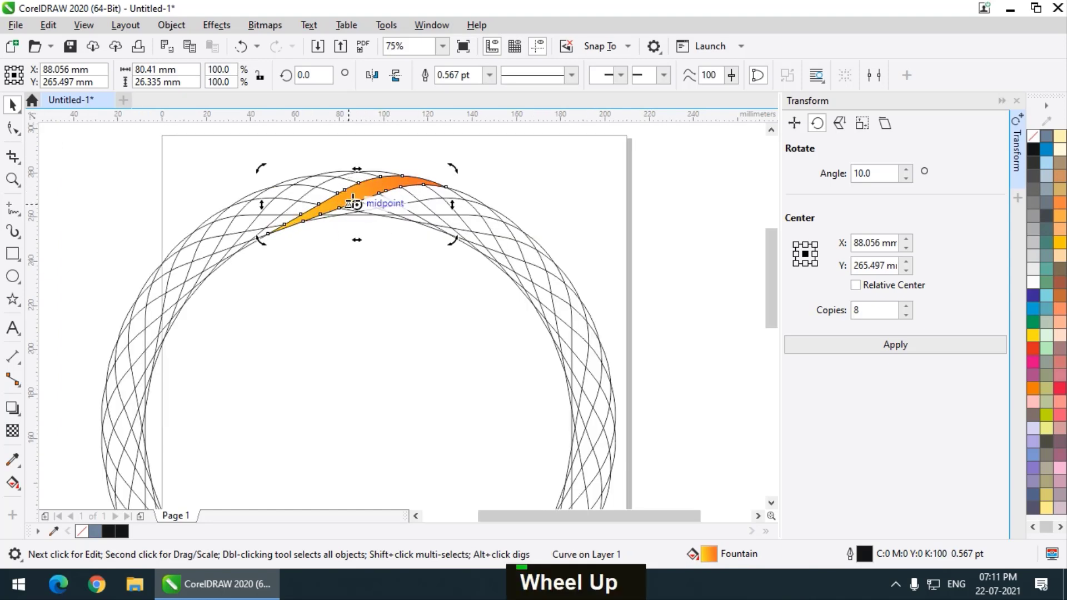
{"action": "left_click_drag", "start_coordinate": [356, 206], "coordinate": [355, 305]}
{"action": "scroll", "coordinate": [352, 181], "scroll_direction": "down", "scroll_amount": 1}
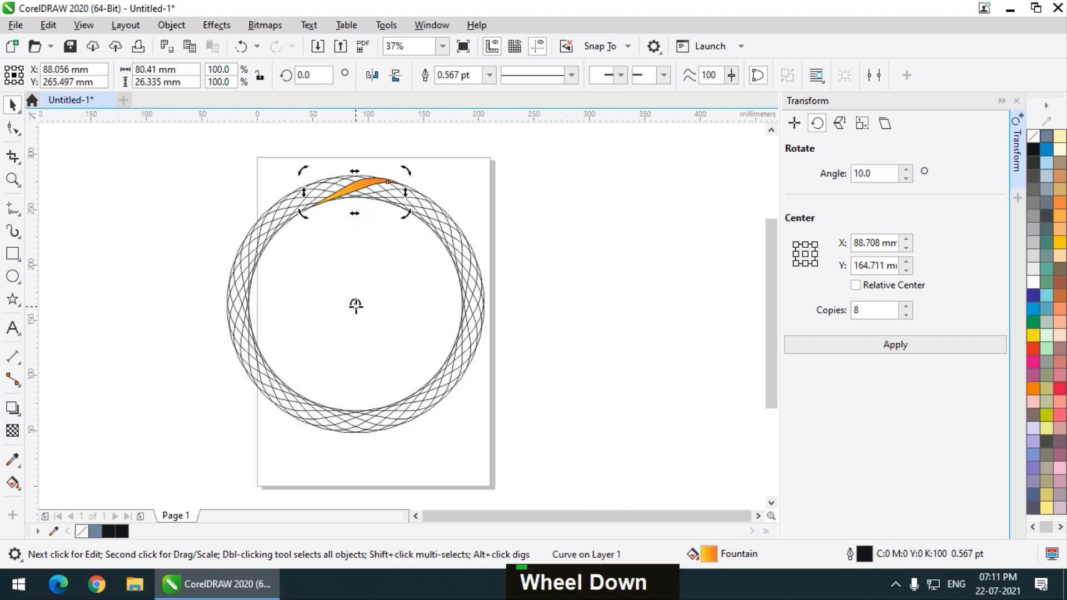
{"action": "right_click", "coordinate": [208, 449]}
{"action": "left_click", "coordinate": [531, 145]}
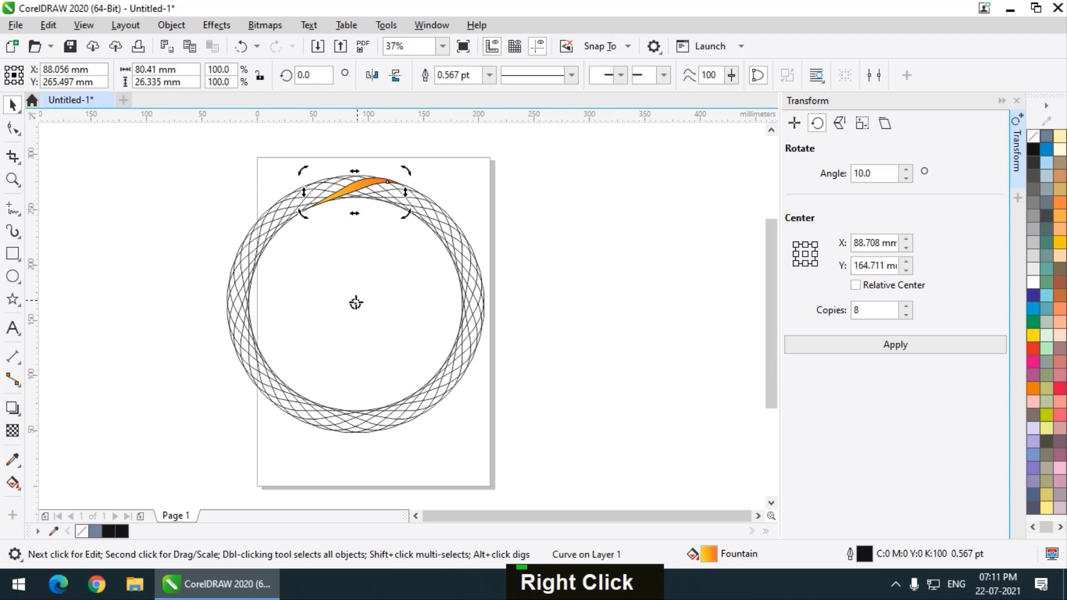
{"action": "mouse_move", "coordinate": [354, 303]}
{"action": "left_mouse_down"}
{"action": "mouse_move", "coordinate": [365, 232]}
{"action": "mouse_move", "coordinate": [352, 186]}
{"action": "mouse_move", "coordinate": [357, 303]}
{"action": "left_mouse_up"}
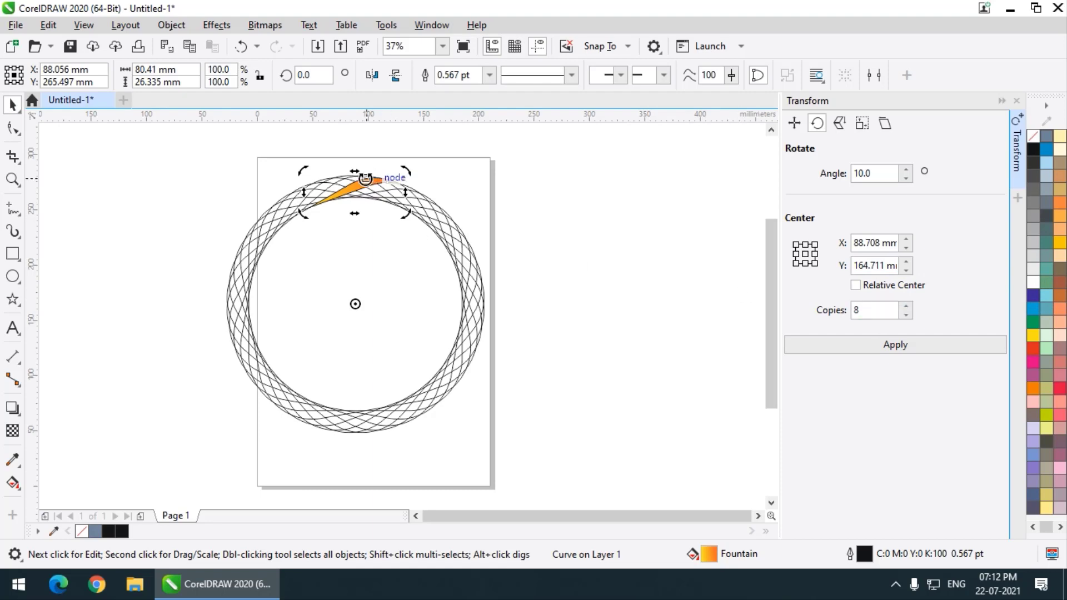
- Rotate the gradient strip by 10° with 35 copies around the ring's centre and clear the selection
{"action": "scroll", "coordinate": [359, 183], "scroll_direction": "up", "scroll_amount": 1}
{"action": "scroll", "coordinate": [359, 184], "scroll_direction": "down", "scroll_amount": 1}
{"action": "scroll", "coordinate": [359, 184], "scroll_direction": "up", "scroll_amount": 1}
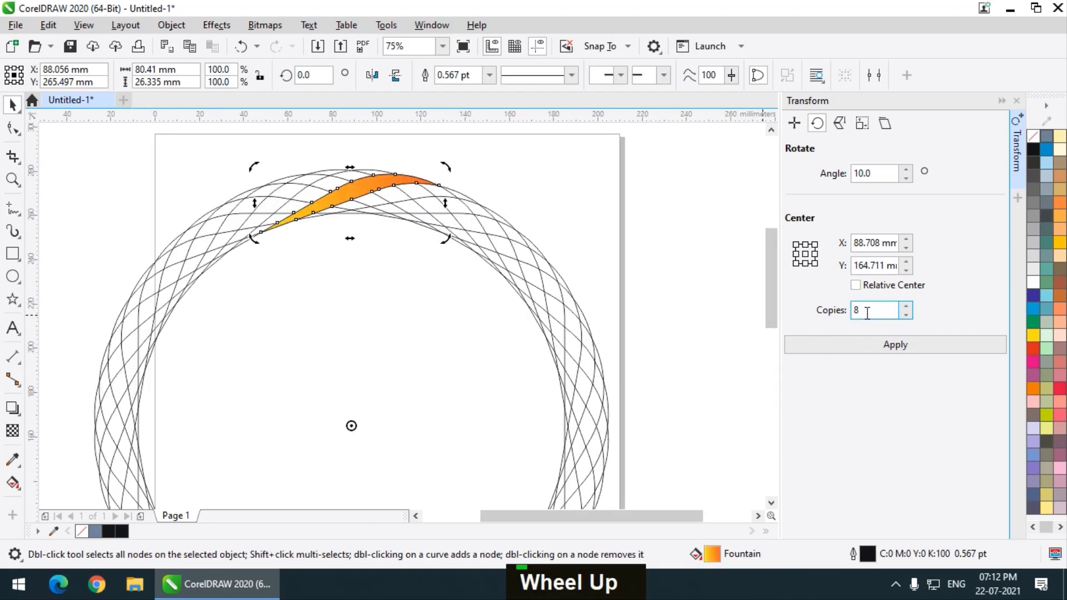
{"action": "left_click_drag", "start_coordinate": [867, 312], "coordinate": [825, 318]}
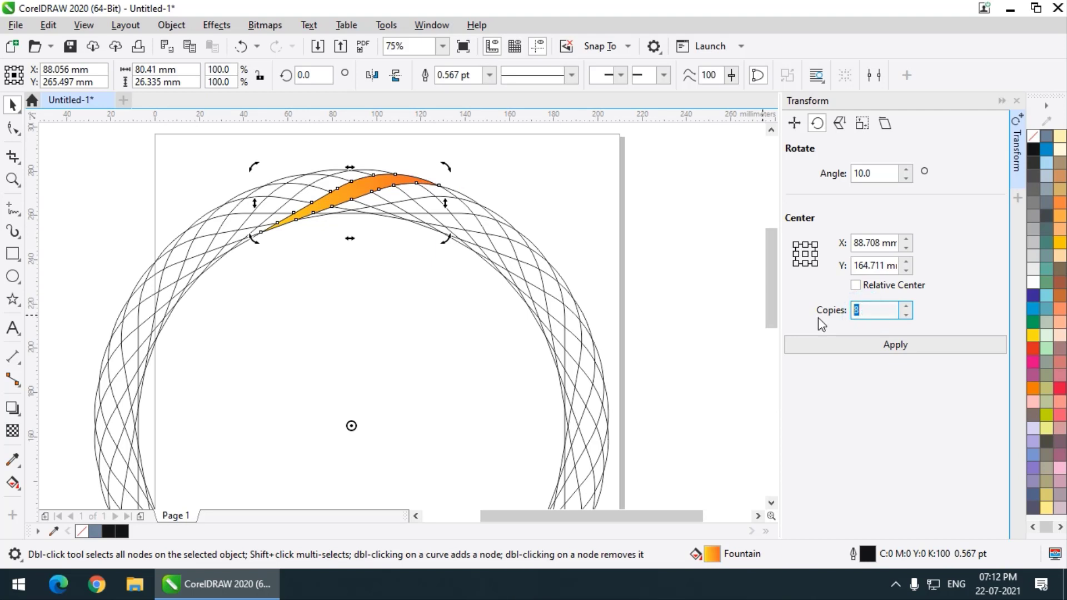
{"action": "type", "text": "35"}
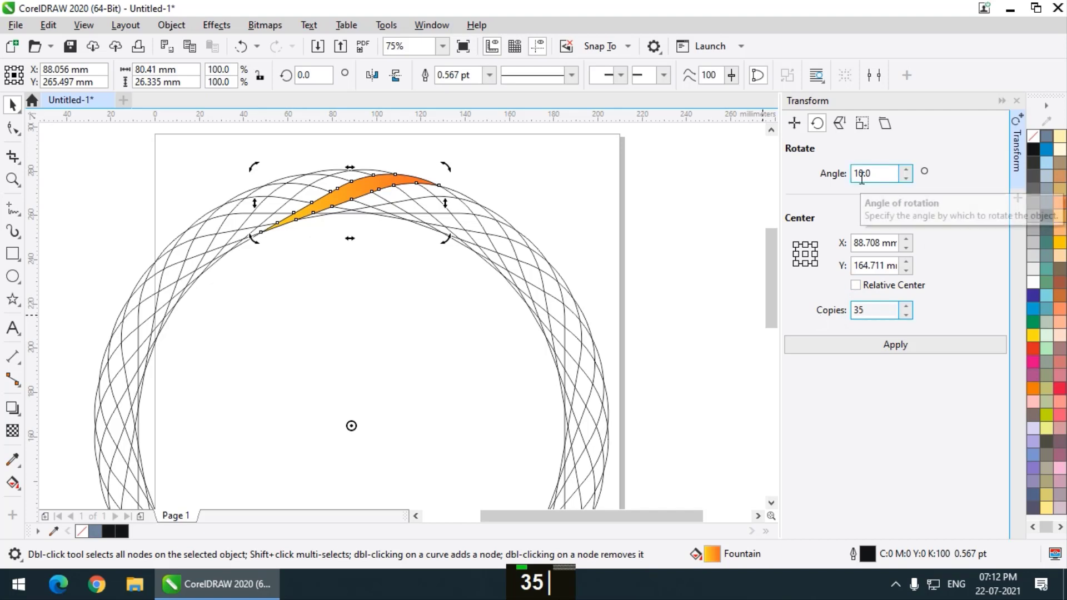
{"action": "left_click", "coordinate": [872, 345]}
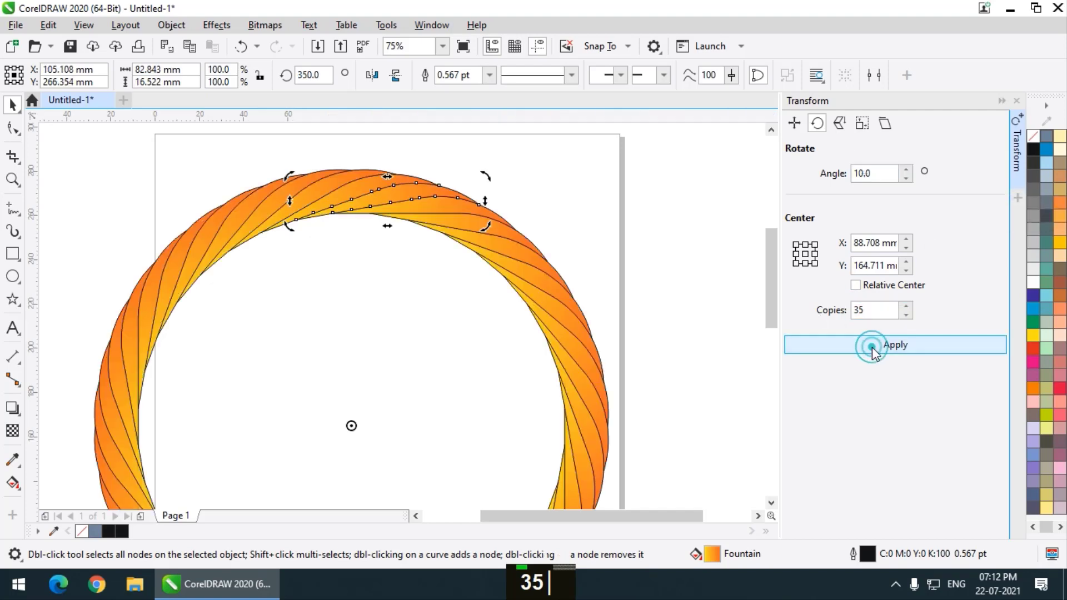
{"action": "scroll", "coordinate": [328, 185], "scroll_direction": "down", "scroll_amount": 2}
{"action": "left_click", "coordinate": [537, 198]}
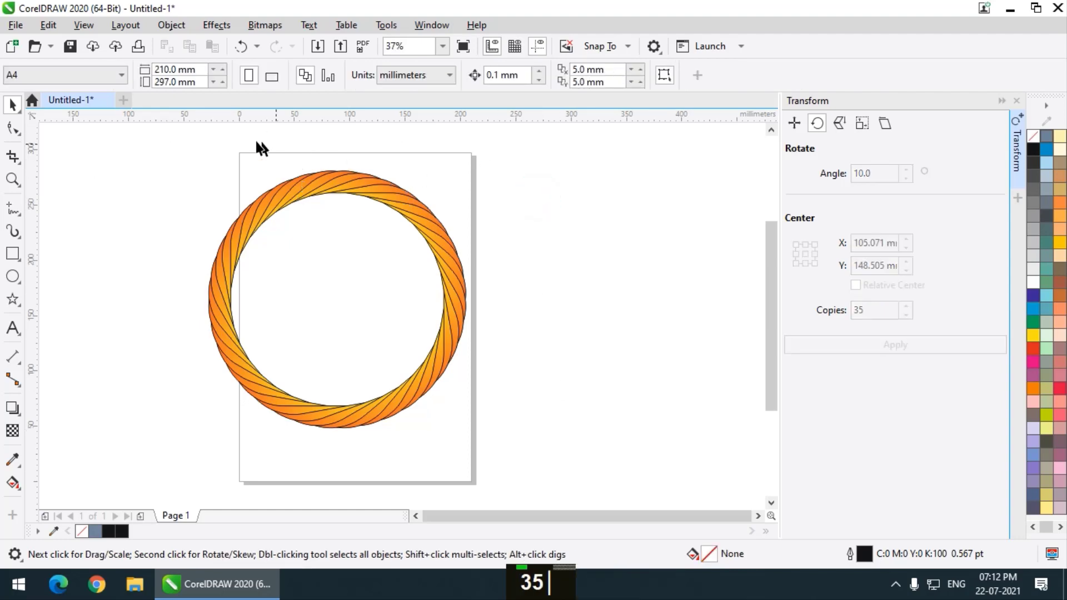
- Select all the strips of the ring and remove their outlines
{"action": "left_click_drag", "start_coordinate": [139, 142], "coordinate": [581, 470]}
{"action": "scroll", "coordinate": [317, 185], "scroll_direction": "up", "scroll_amount": 2}
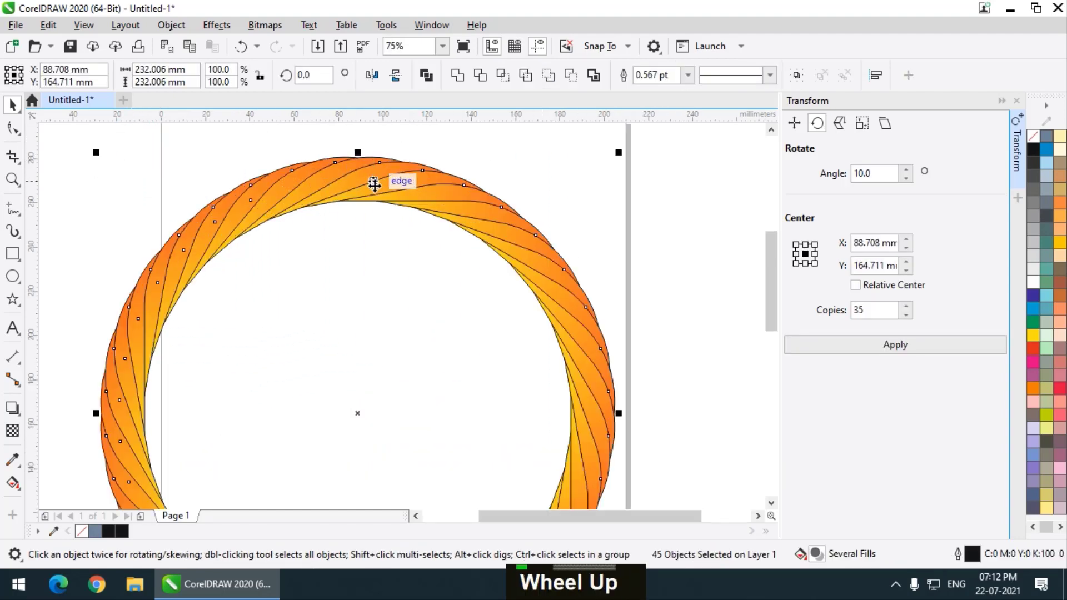
{"action": "right_click", "coordinate": [1033, 143]}
{"action": "scroll", "coordinate": [449, 217], "scroll_direction": "down", "scroll_amount": 2}
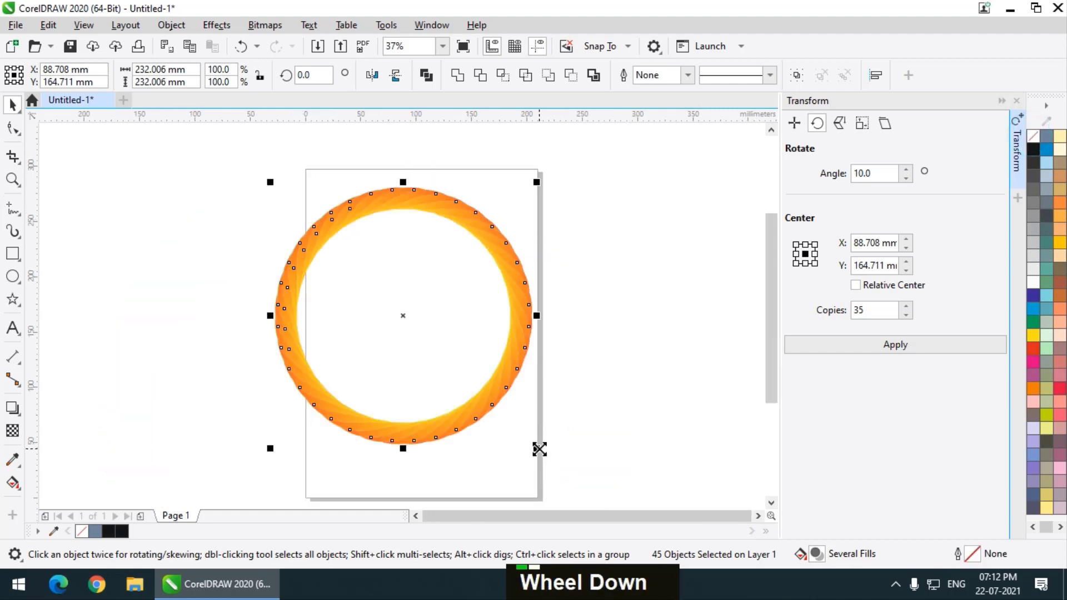
- Enlarge the ring proportionally about its centre to about 257 mm in diameter and deselect it
{"action": "left_click_drag", "start_coordinate": [539, 449], "coordinate": [554, 463]}
{"action": "scroll", "coordinate": [410, 185], "scroll_direction": "up", "scroll_amount": 2}
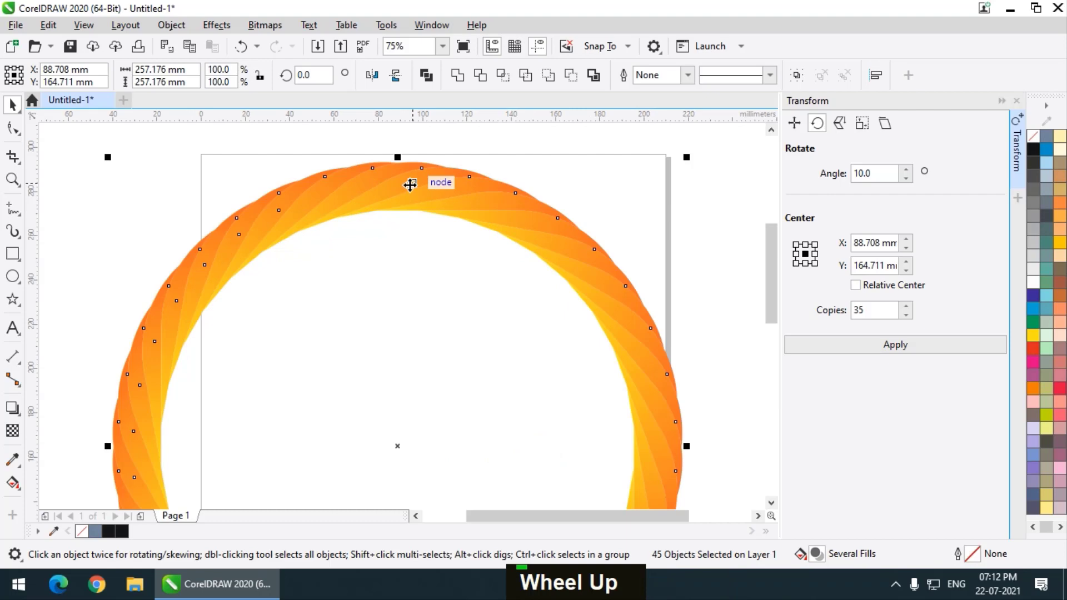
{"action": "scroll", "coordinate": [410, 185], "scroll_direction": "down", "scroll_amount": 2}
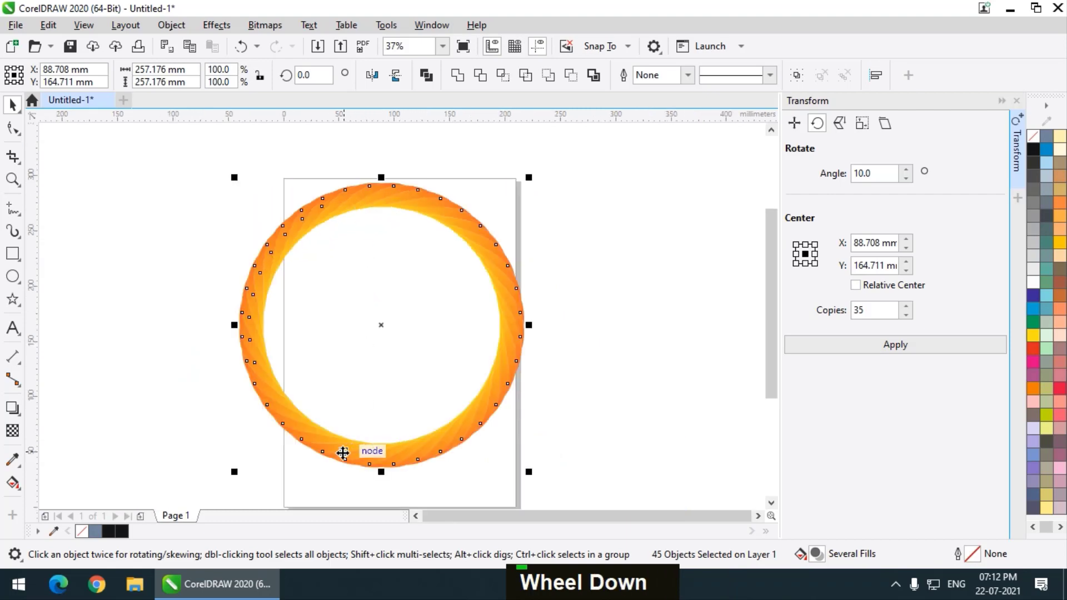
{"action": "scroll", "coordinate": [339, 443], "scroll_direction": "up", "scroll_amount": 2}
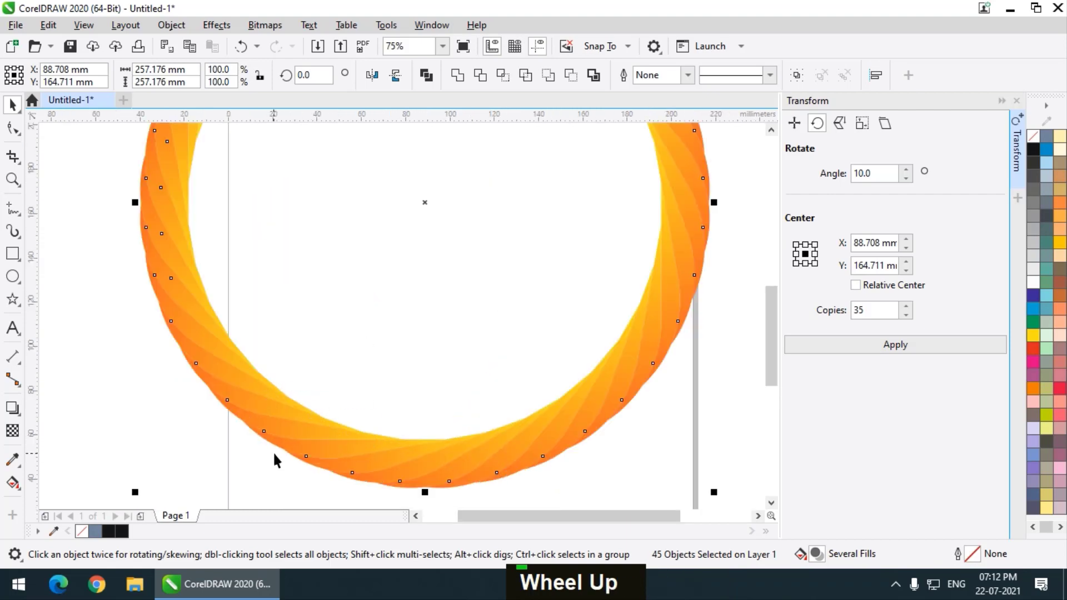
{"action": "scroll", "coordinate": [307, 453], "scroll_direction": "down", "scroll_amount": 2}
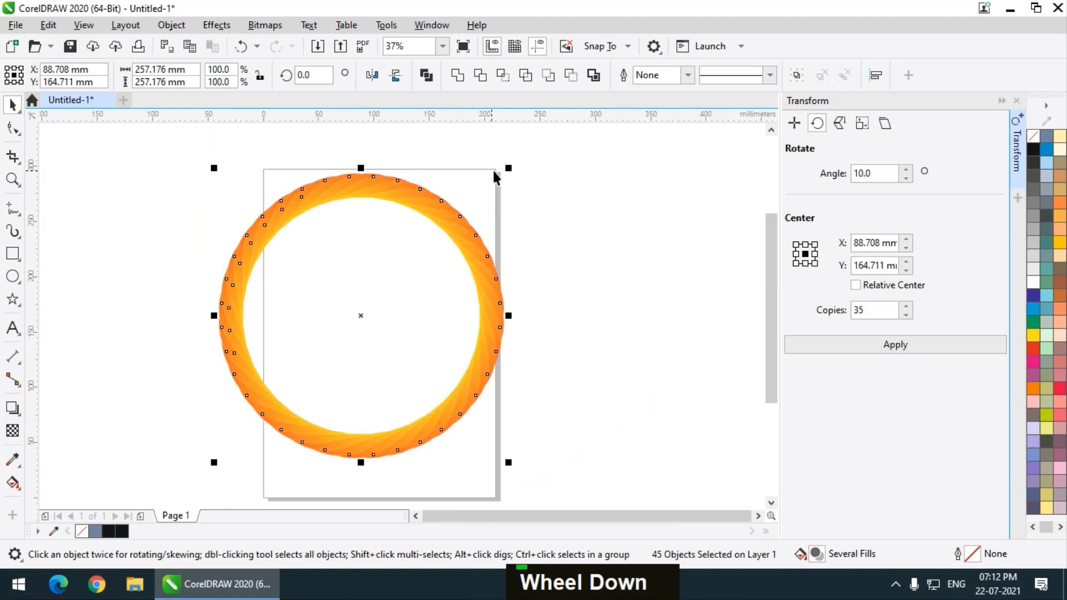
{"action": "scroll", "coordinate": [218, 206], "scroll_direction": "down", "scroll_amount": 2}
{"action": "scroll", "coordinate": [313, 164], "scroll_direction": "up", "scroll_amount": 2}
{"action": "scroll", "coordinate": [310, 166], "scroll_direction": "down", "scroll_amount": 2}
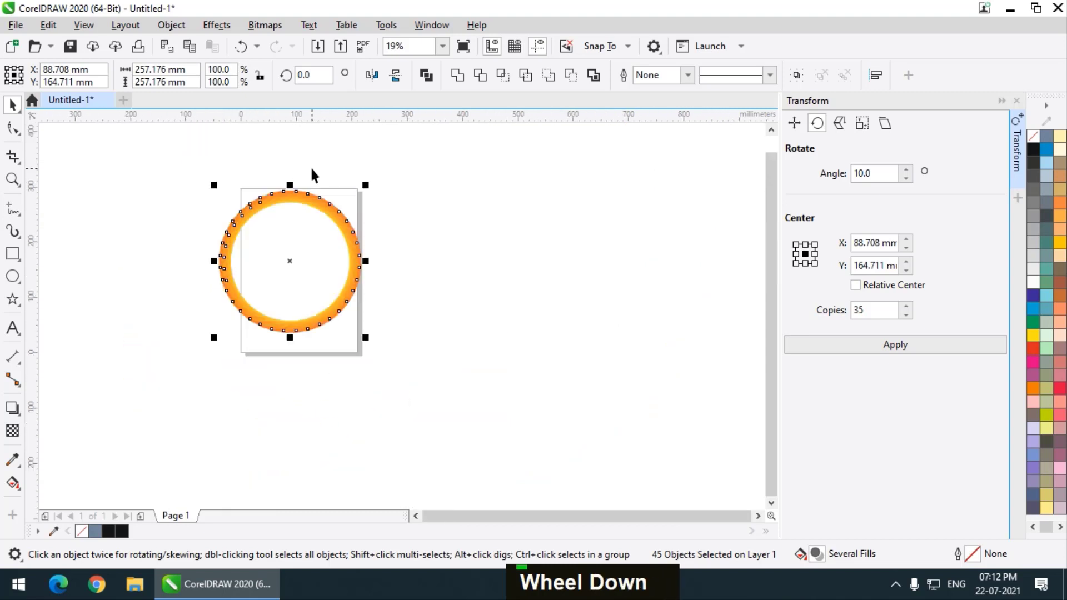
{"action": "scroll", "coordinate": [292, 177], "scroll_direction": "up", "scroll_amount": 2}
{"action": "left_click", "coordinate": [278, 232]}
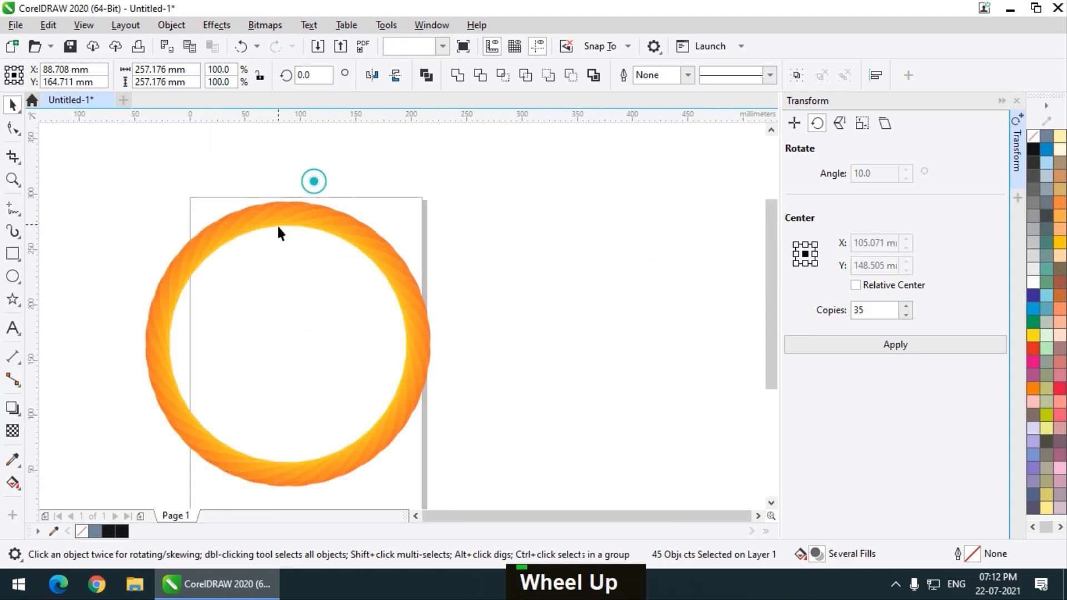
- Duplicate the gradient strip at the top of the ring and place one of the two outside the ring
{"action": "scroll", "coordinate": [279, 231], "scroll_direction": "up", "scroll_amount": 2}
{"action": "left_click", "coordinate": [300, 202]}
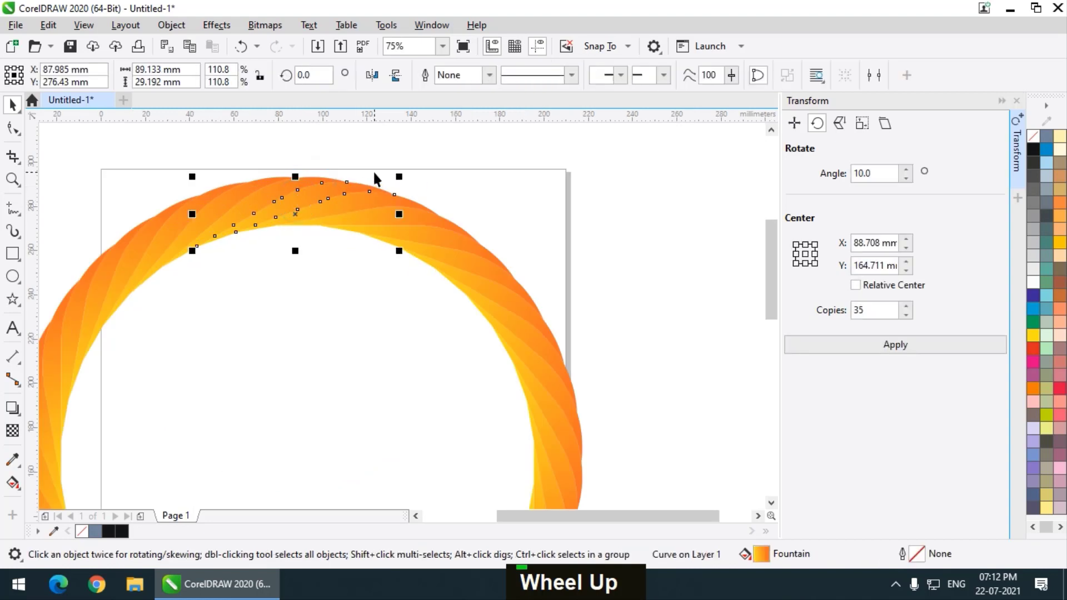
{"action": "key", "text": "ctrl+v"}
{"action": "key", "text": "ctrl+c"}
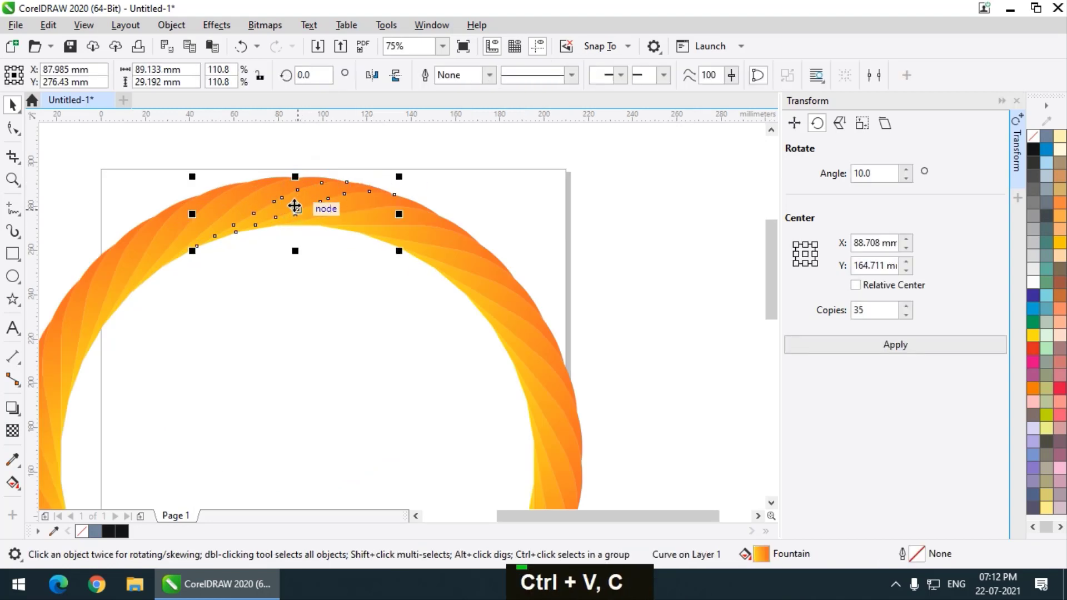
{"action": "left_click_drag", "start_coordinate": [295, 207], "coordinate": [333, 272]}
{"action": "key", "text": "ctrl+z"}
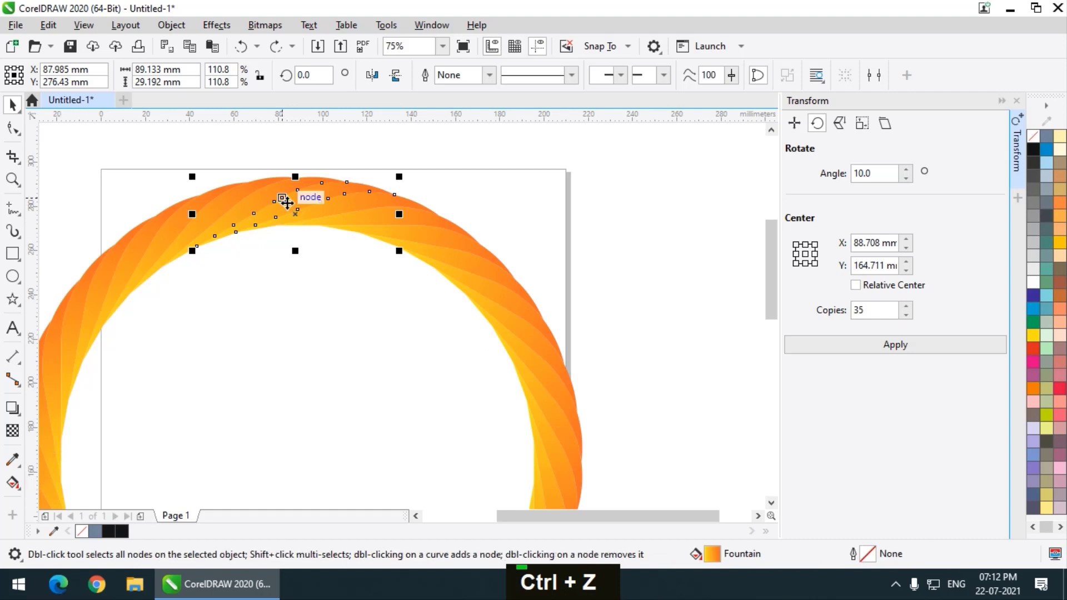
{"action": "left_click_drag", "start_coordinate": [289, 205], "coordinate": [602, 170]}
{"action": "scroll", "coordinate": [601, 172], "scroll_direction": "down", "scroll_amount": 1}
- Select the whole ring without the loose strip and group it, keeping it in place
{"action": "left_click_drag", "start_coordinate": [215, 162], "coordinate": [559, 483]}
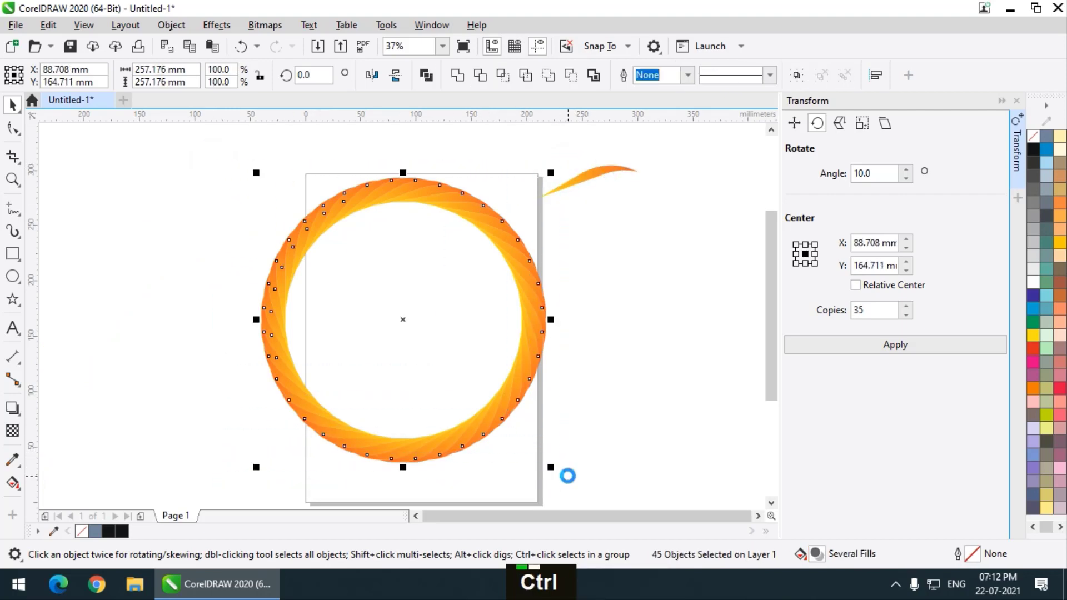
{"action": "key", "text": "ctrl+g"}
{"action": "left_click_drag", "start_coordinate": [533, 316], "coordinate": [488, 324]}
{"action": "key", "text": "ctrl+z"}
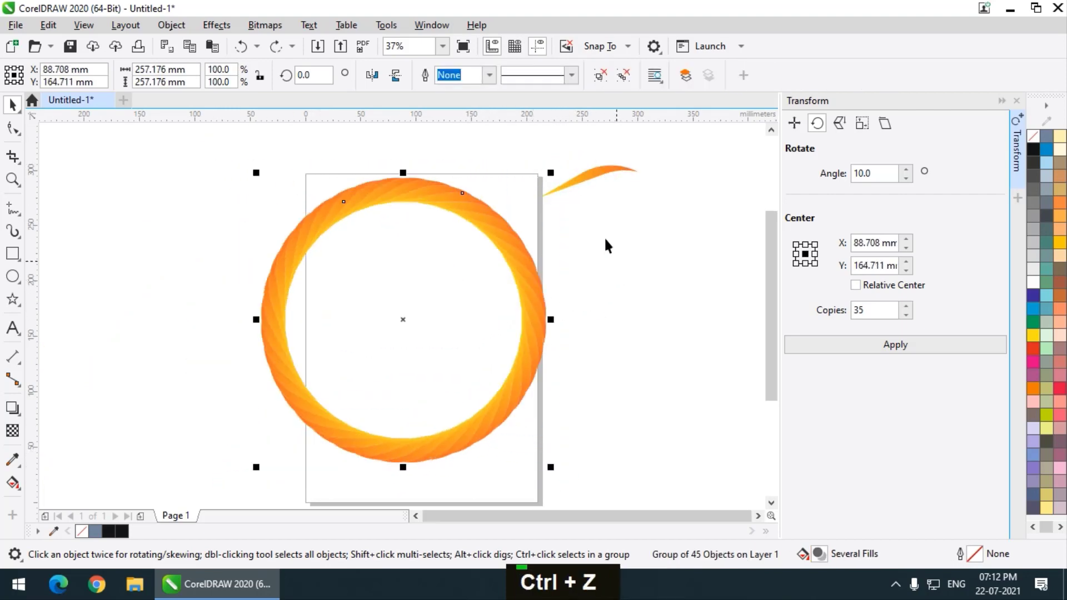
- Move the loose strip back onto the top of the ring, aligned over the matching segment
{"action": "left_click_drag", "start_coordinate": [576, 172], "coordinate": [394, 189]}
{"action": "scroll", "coordinate": [395, 189], "scroll_direction": "up", "scroll_amount": 3}
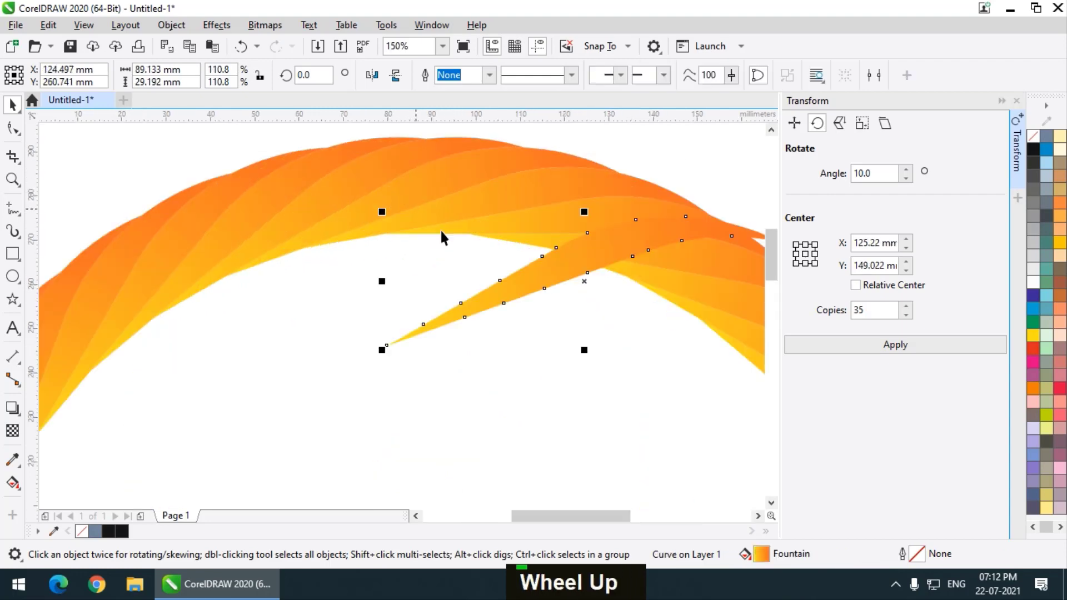
{"action": "left_click_drag", "start_coordinate": [549, 284], "coordinate": [388, 218]}
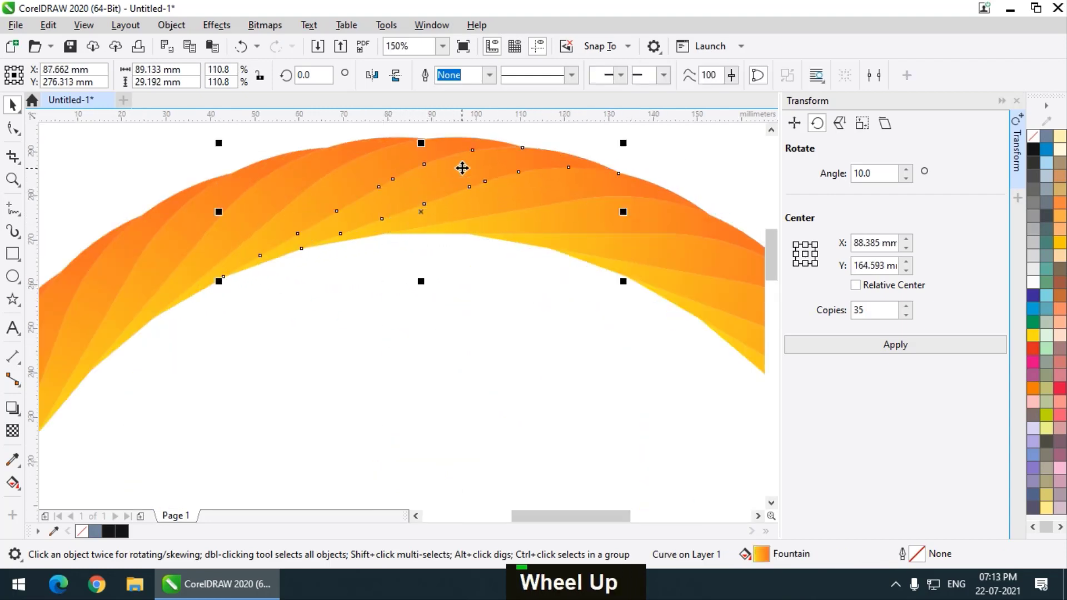
- Set the end colour of the separate strip's fountain fill to dark grey (#42403F)
{"action": "left_click", "coordinate": [13, 482]}
{"action": "left_click", "coordinate": [557, 151]}
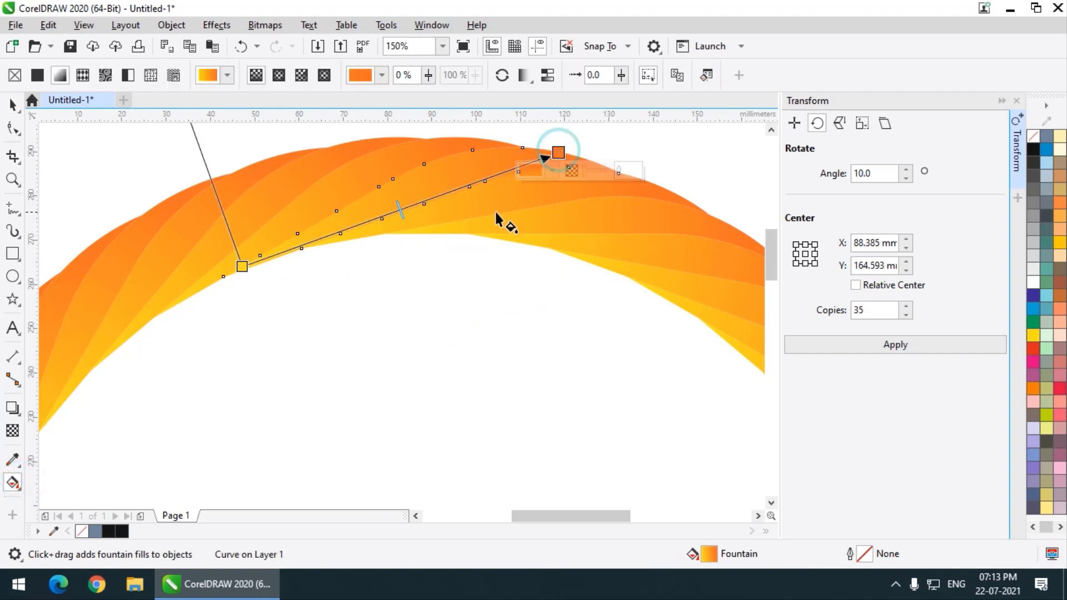
{"action": "left_click", "coordinate": [551, 173]}
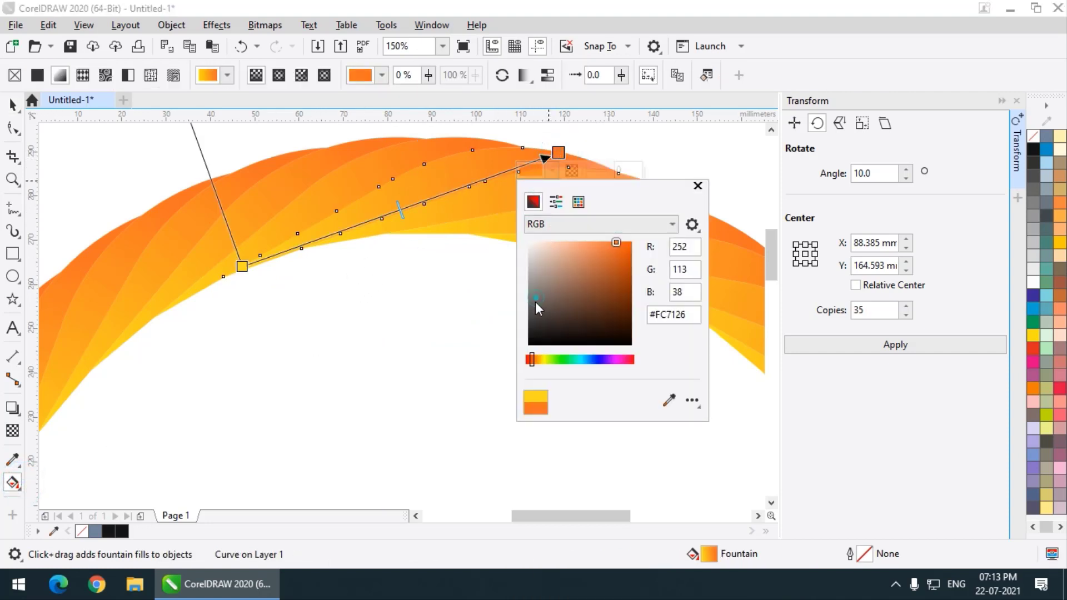
{"action": "left_click_drag", "start_coordinate": [536, 302], "coordinate": [531, 319]}
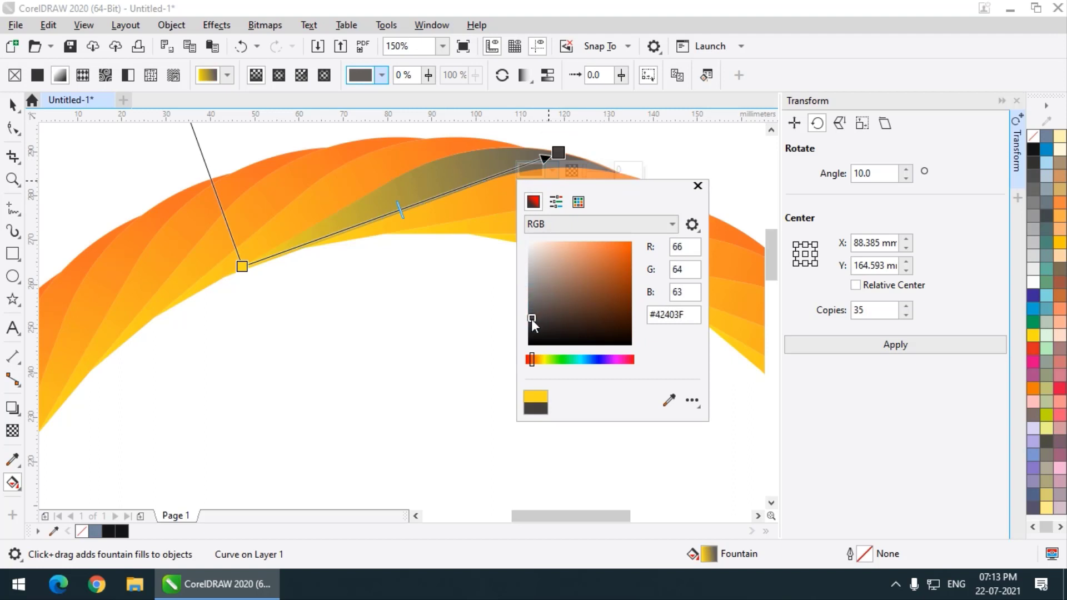
- Set the start colour of the strip's fountain fill to light grey (C16 M11 Y14 K1) and deselect the strip
{"action": "double_click", "coordinate": [242, 266]}
{"action": "left_click", "coordinate": [238, 285]}
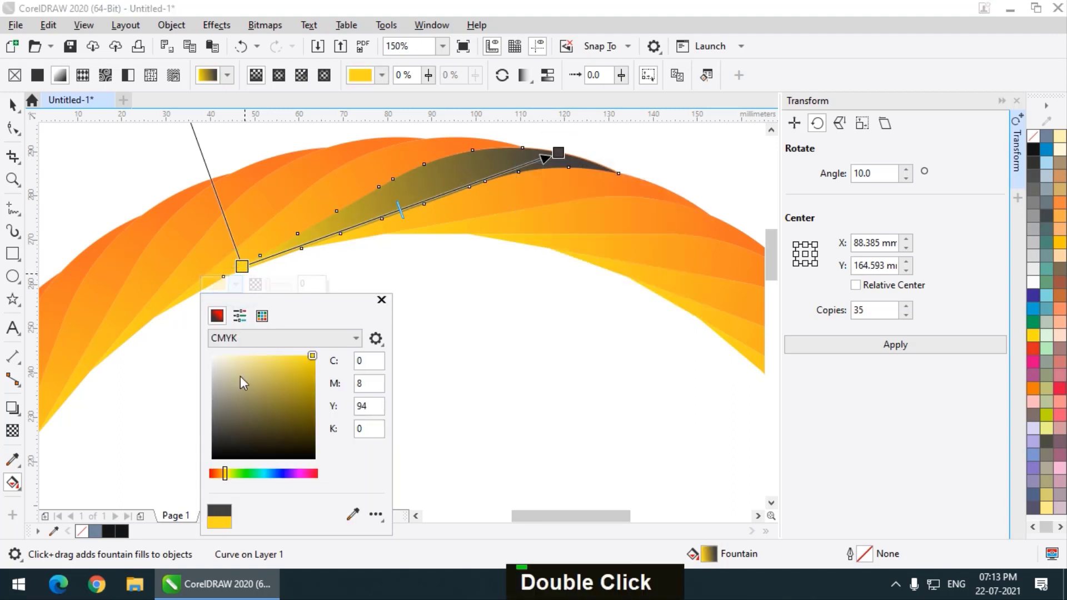
{"action": "left_click_drag", "start_coordinate": [216, 391], "coordinate": [217, 371]}
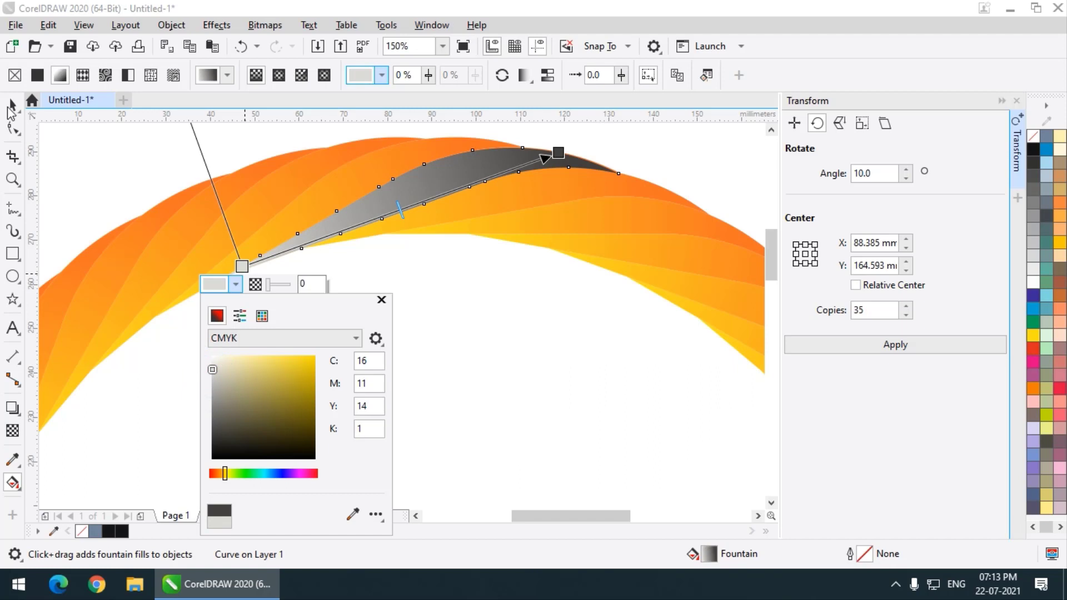
{"action": "left_click", "coordinate": [16, 107]}
{"action": "scroll", "coordinate": [294, 172], "scroll_direction": "down", "scroll_amount": 2}
{"action": "left_click", "coordinate": [553, 190]}
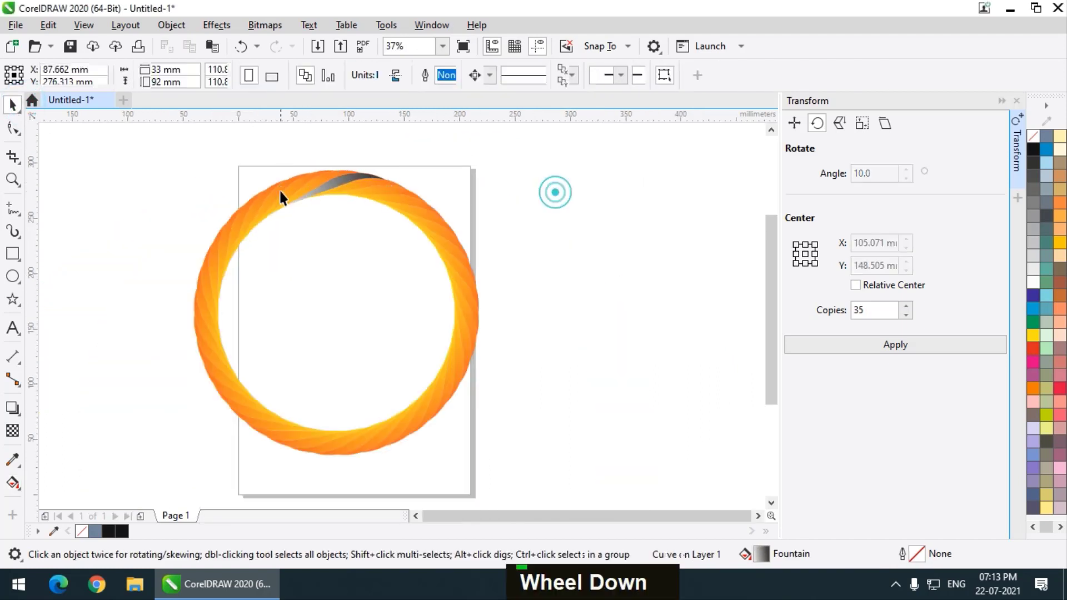
- Rotate the grey gradient strip by 10° with 35 copies around the ring's centre and clear the selection
{"action": "scroll", "coordinate": [281, 192], "scroll_direction": "up", "scroll_amount": 1}
{"action": "left_click", "coordinate": [385, 190]}
{"action": "left_click", "coordinate": [385, 190]}
{"action": "scroll", "coordinate": [384, 190], "scroll_direction": "down", "scroll_amount": 1}
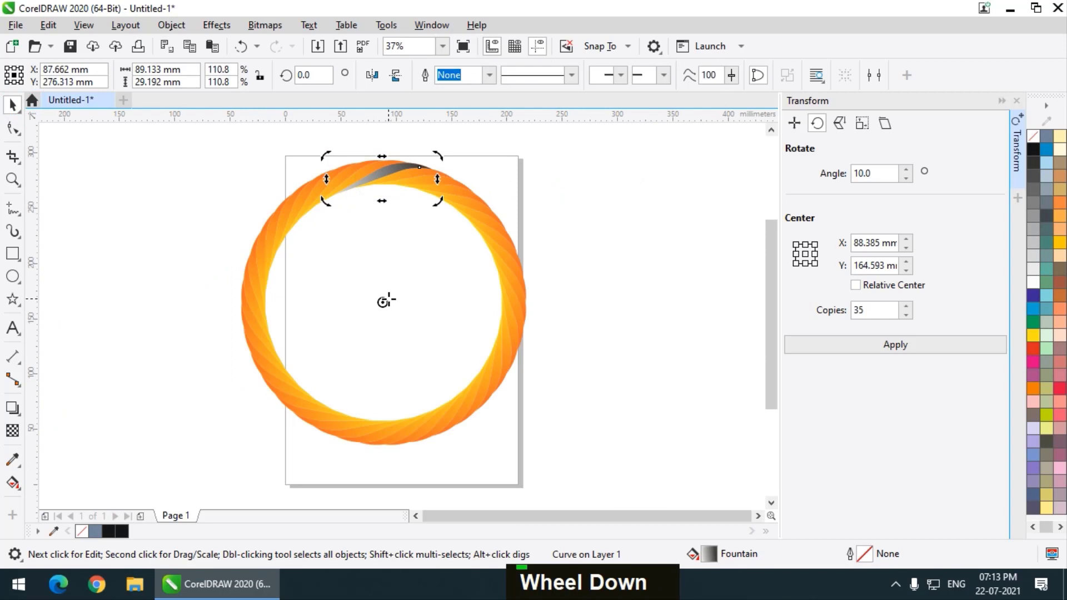
{"action": "scroll", "coordinate": [395, 160], "scroll_direction": "up", "scroll_amount": 1}
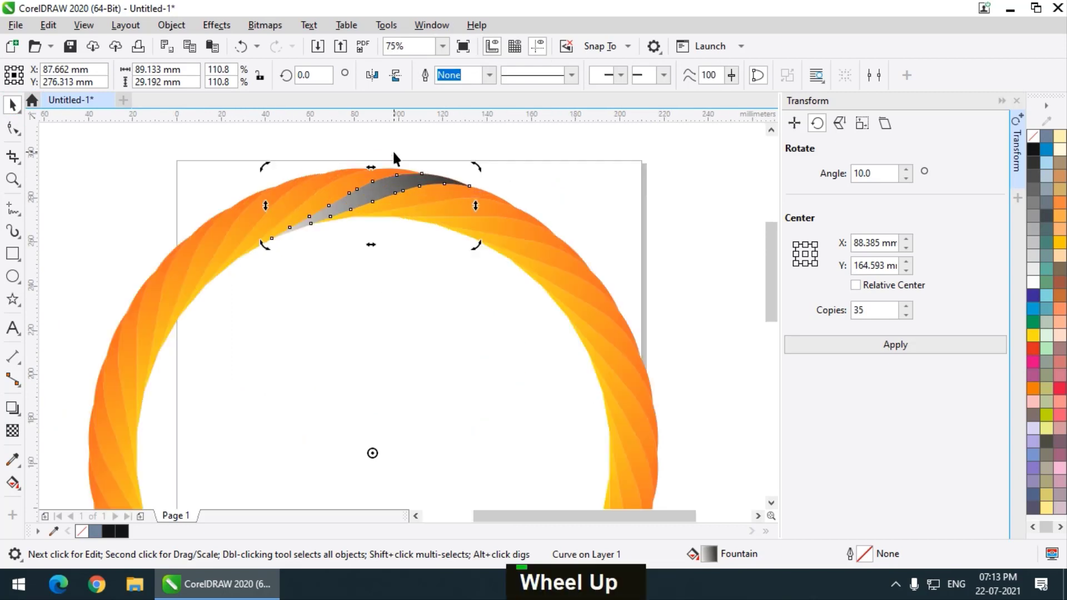
{"action": "scroll", "coordinate": [398, 151], "scroll_direction": "down", "scroll_amount": 1}
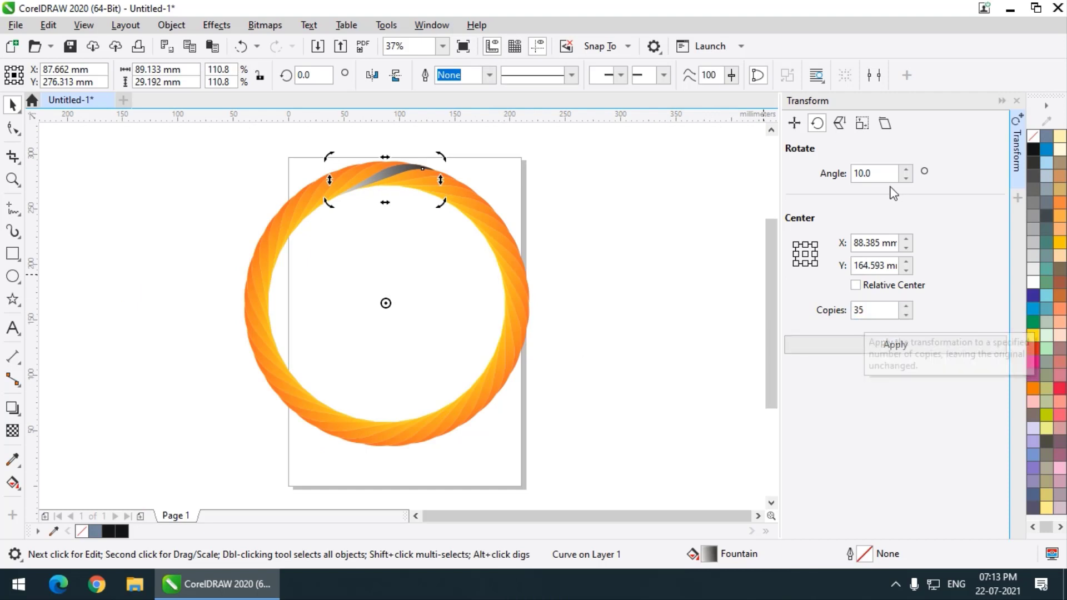
{"action": "left_click", "coordinate": [902, 344]}
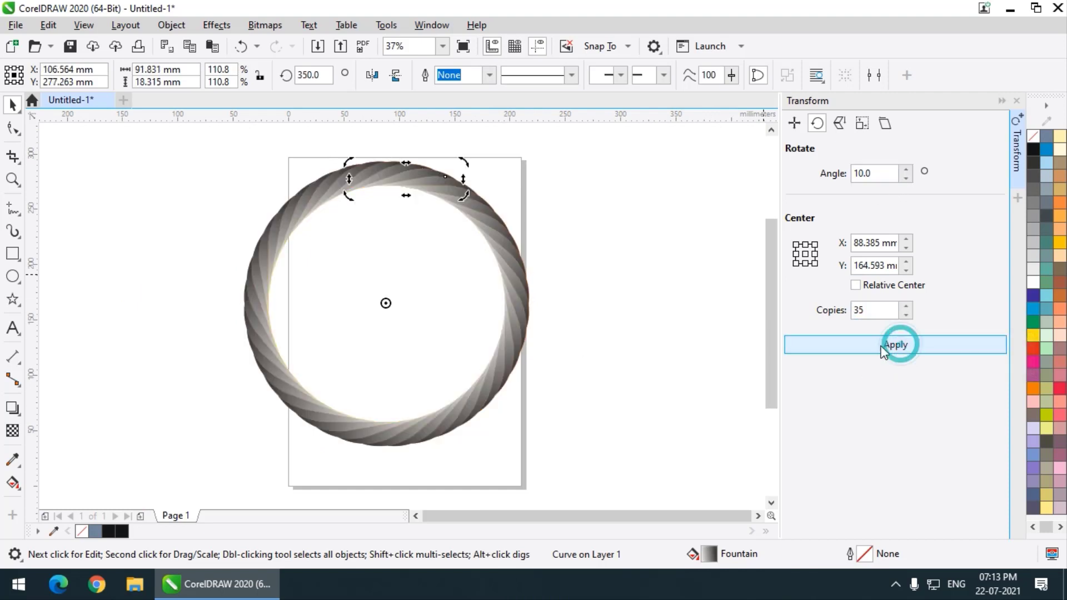
{"action": "left_click", "coordinate": [200, 159]}
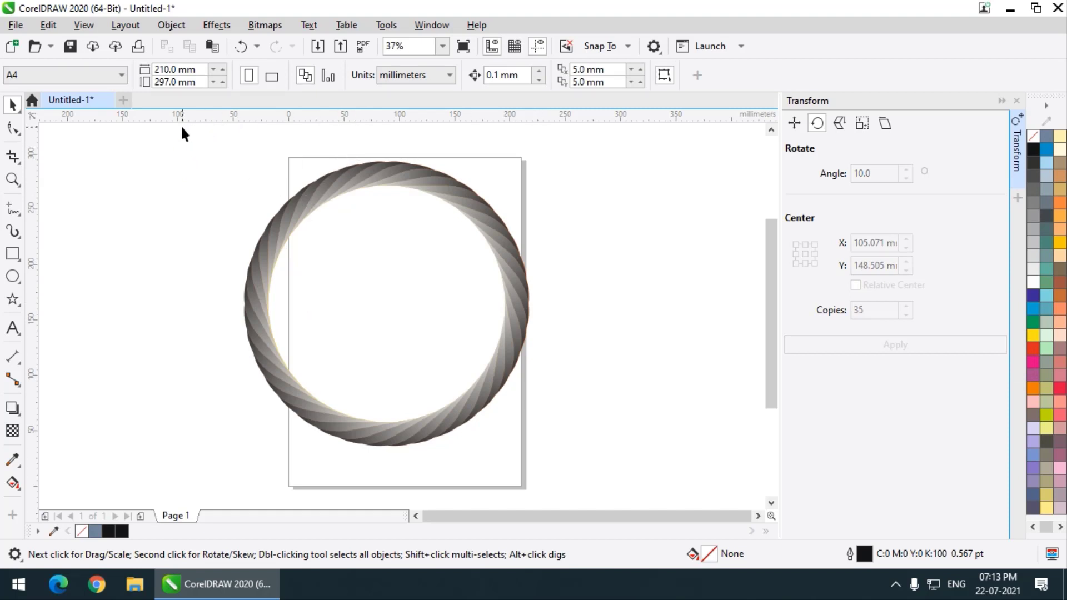
- Open the Objects docker and expand Layer 1 to list its curves down to the ring group
{"action": "left_click_drag", "start_coordinate": [184, 131], "coordinate": [309, 329]}
{"action": "left_click", "coordinate": [387, 214]}
{"action": "left_click", "coordinate": [431, 28]}
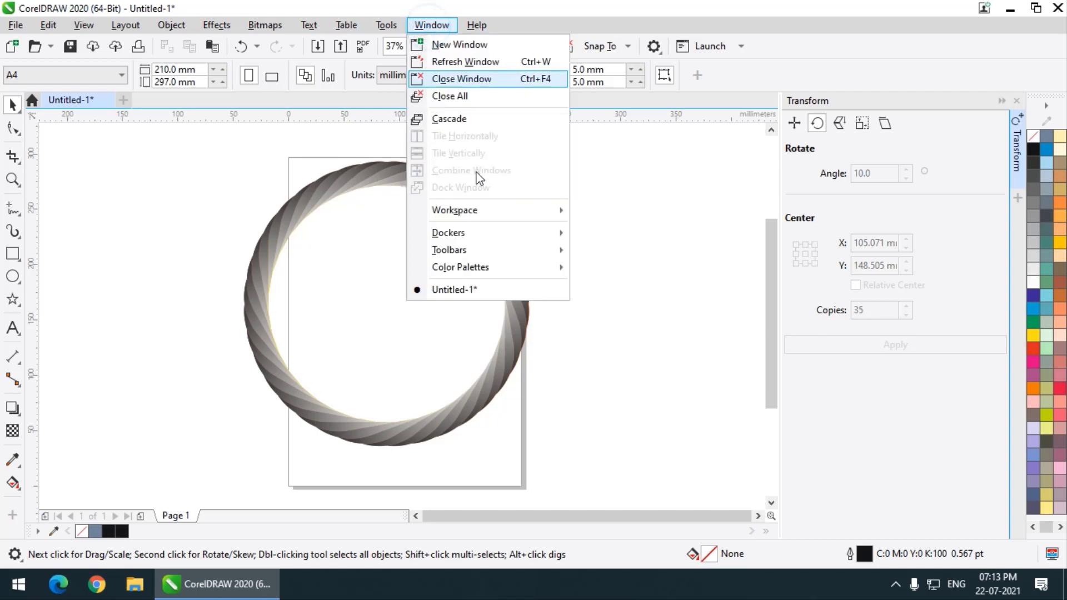
{"action": "mouse_move", "coordinate": [482, 235]}
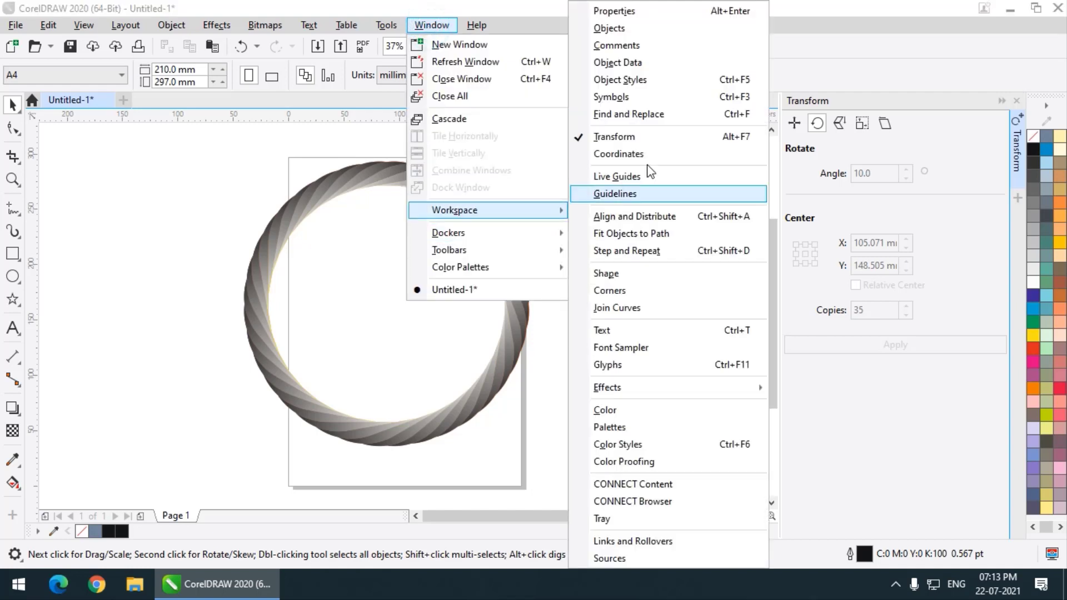
{"action": "left_click", "coordinate": [643, 30]}
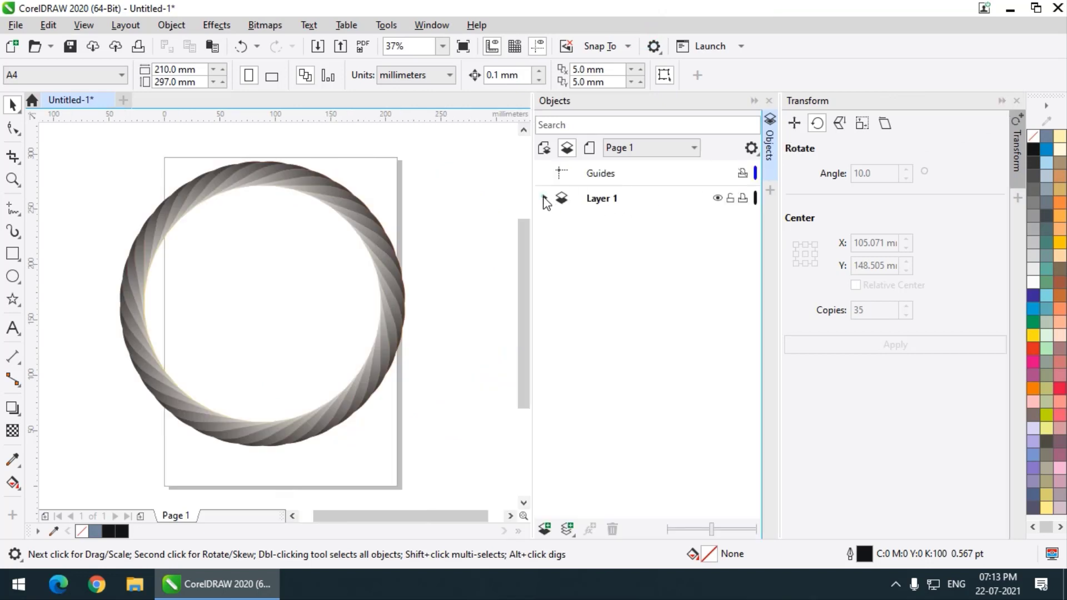
{"action": "left_click", "coordinate": [544, 198]}
{"action": "left_click_drag", "start_coordinate": [753, 372], "coordinate": [755, 511]}
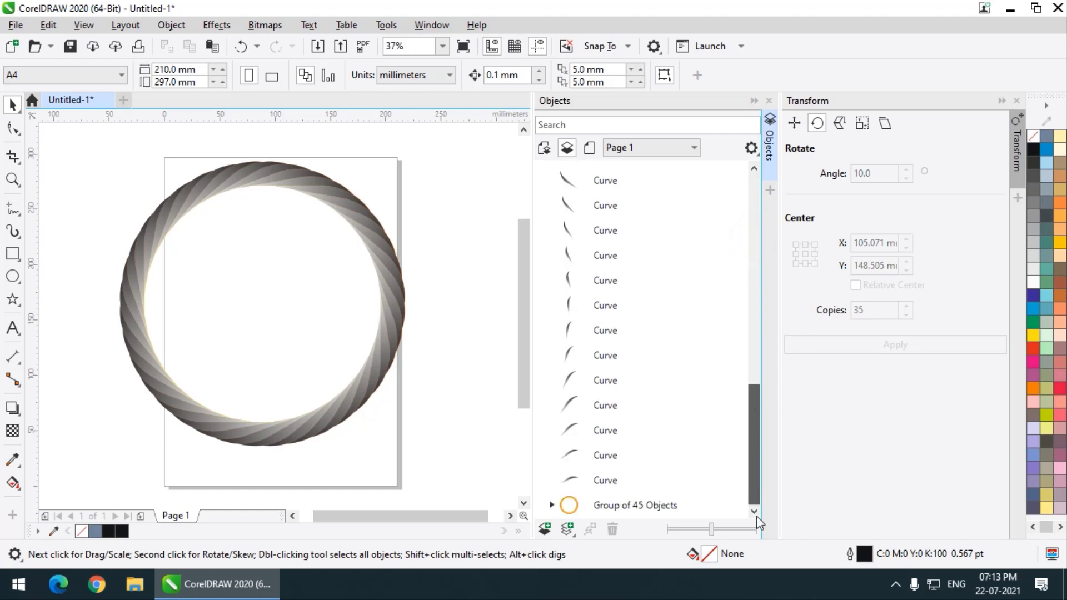
- Move the orange-yellow ring group out from under the grey ring so that the two rings sit side by side
{"action": "left_click", "coordinate": [639, 506]}
{"action": "left_click_drag", "start_coordinate": [262, 303], "coordinate": [405, 304]}
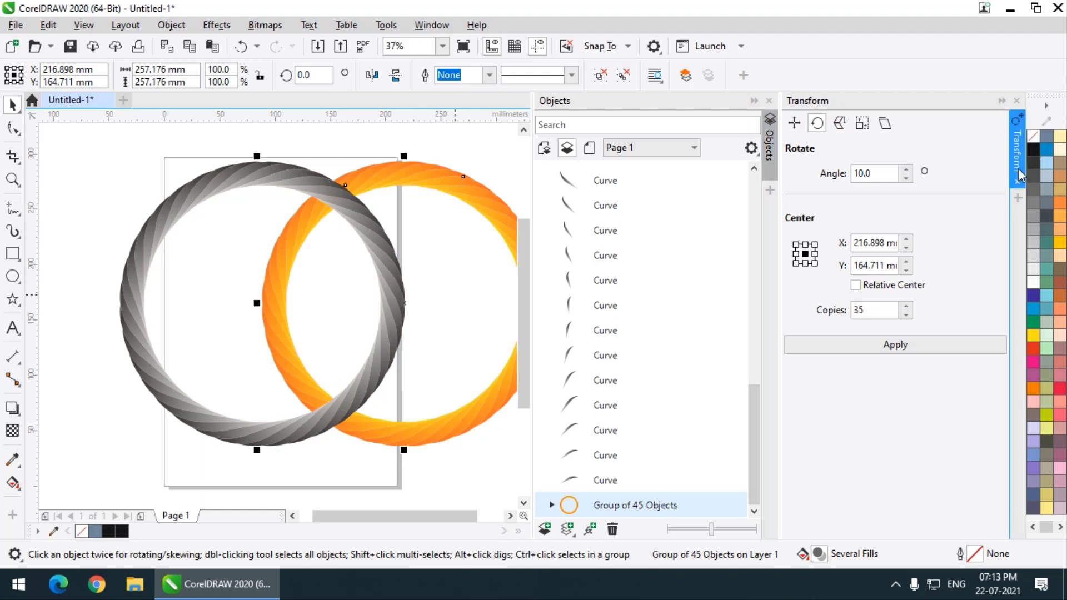
{"action": "left_click", "coordinate": [1002, 101]}
{"action": "scroll", "coordinate": [472, 223], "scroll_direction": "down", "scroll_amount": 2}
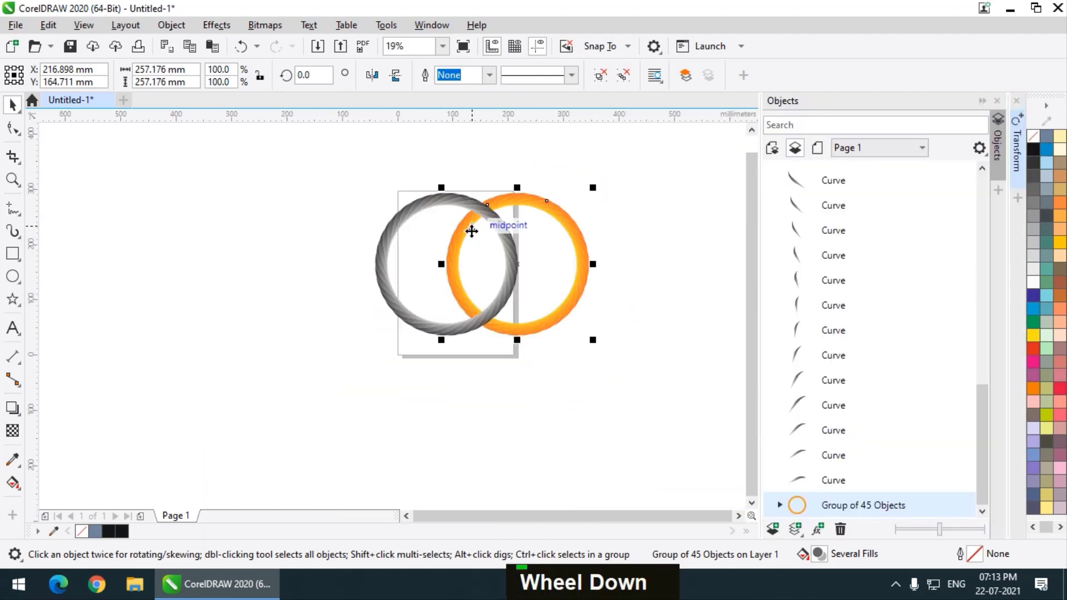
{"action": "scroll", "coordinate": [503, 245], "scroll_direction": "up", "scroll_amount": 2}
{"action": "scroll", "coordinate": [487, 244], "scroll_direction": "down", "scroll_amount": 2}
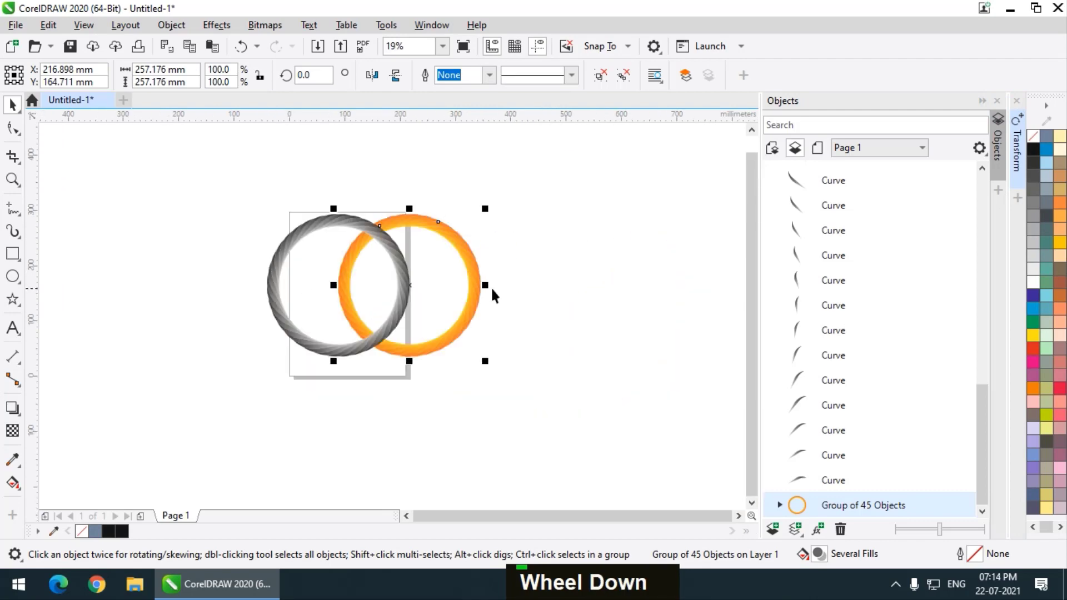
{"action": "left_click_drag", "start_coordinate": [469, 278], "coordinate": [565, 281]}
- Select all the strips of the grey ring and group them
{"action": "left_click_drag", "start_coordinate": [224, 191], "coordinate": [431, 398]}
{"action": "key", "text": "ctrl+g"}
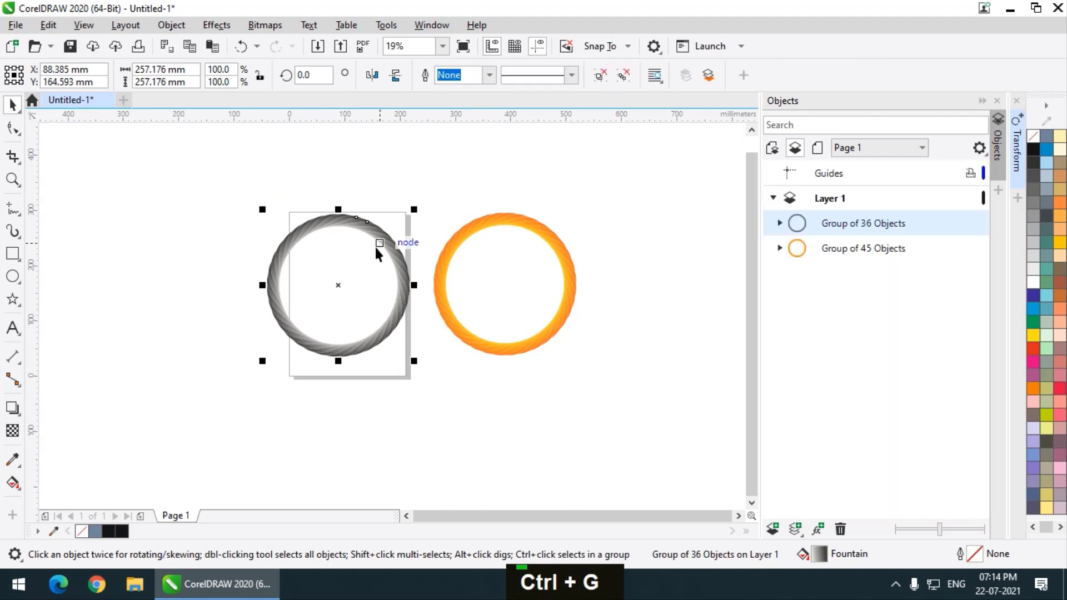
{"action": "scroll", "coordinate": [375, 248], "scroll_direction": "up", "scroll_amount": 2}
{"action": "scroll", "coordinate": [439, 274], "scroll_direction": "down", "scroll_amount": 2}
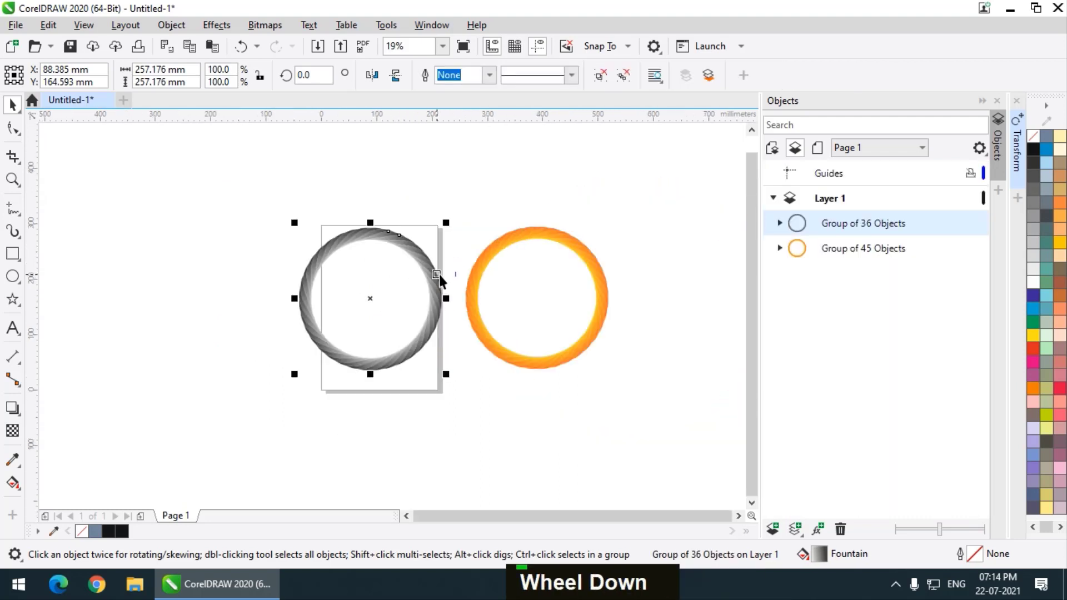
- Arrange the grey and orange ring groups beside the page, leaving the page area empty, and clear the selection
{"action": "left_click_drag", "start_coordinate": [433, 282], "coordinate": [688, 397]}
{"action": "left_click_drag", "start_coordinate": [602, 303], "coordinate": [587, 294]}
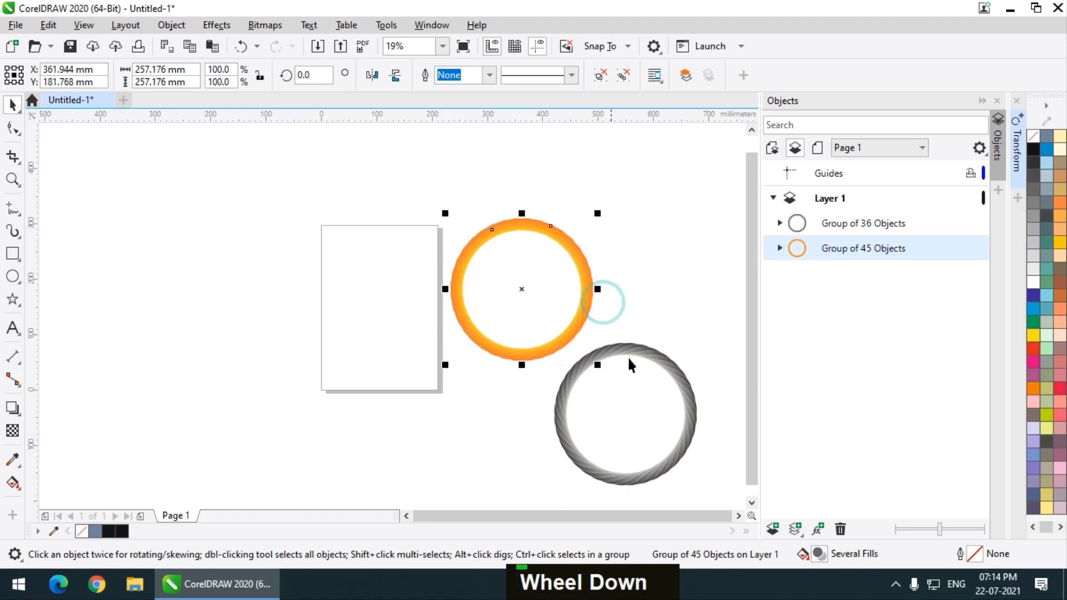
{"action": "left_click_drag", "start_coordinate": [641, 355], "coordinate": [665, 314]}
{"action": "left_click", "coordinate": [601, 197]}
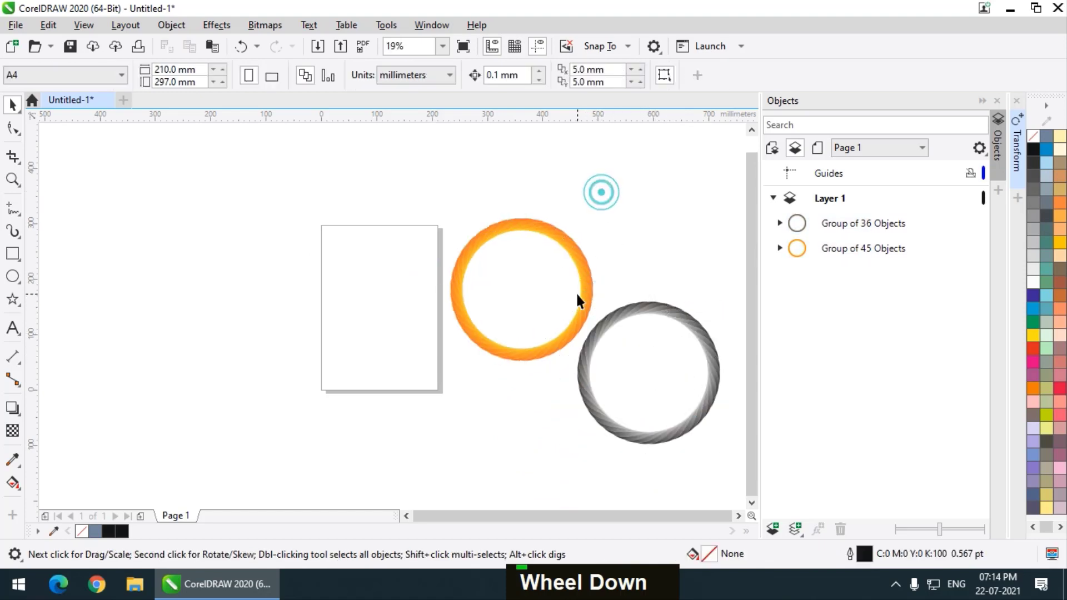
{"action": "scroll", "coordinate": [575, 290], "scroll_direction": "up", "scroll_amount": 1}
{"action": "scroll", "coordinate": [573, 291], "scroll_direction": "down", "scroll_amount": 1}
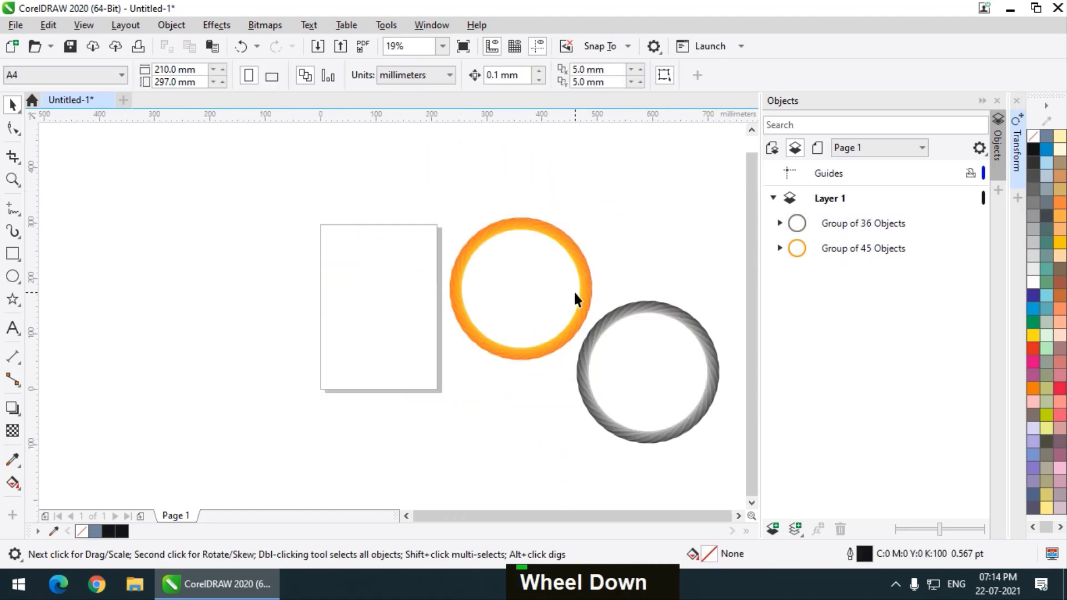
- Draw a square about 194 mm wide over the page and round all its corners with a 25 mm radius
{"action": "left_click", "coordinate": [13, 253]}
{"action": "scroll", "coordinate": [453, 278], "scroll_direction": "up", "scroll_amount": 2}
{"action": "left_click_drag", "start_coordinate": [176, 196], "coordinate": [391, 389]}
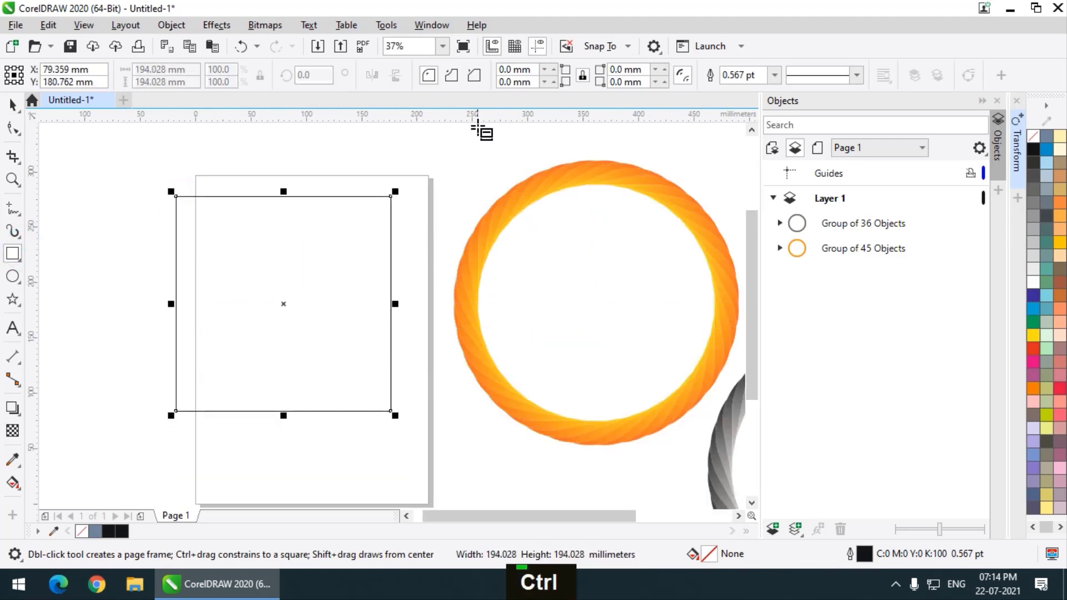
{"action": "double_click", "coordinate": [512, 71]}
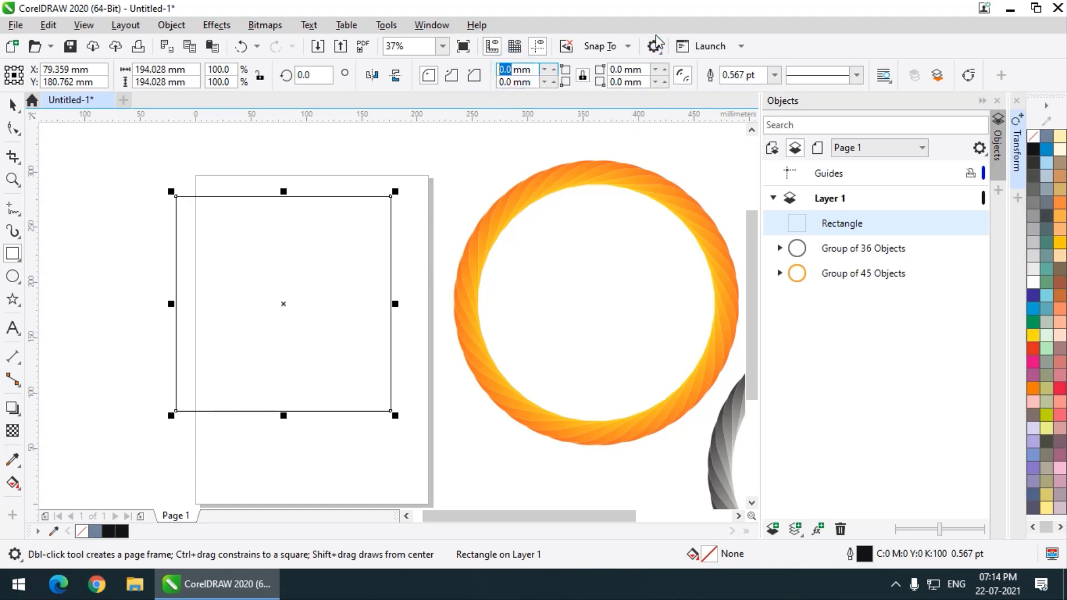
{"action": "type", "text": "25"}
{"action": "key", "text": "Return"}
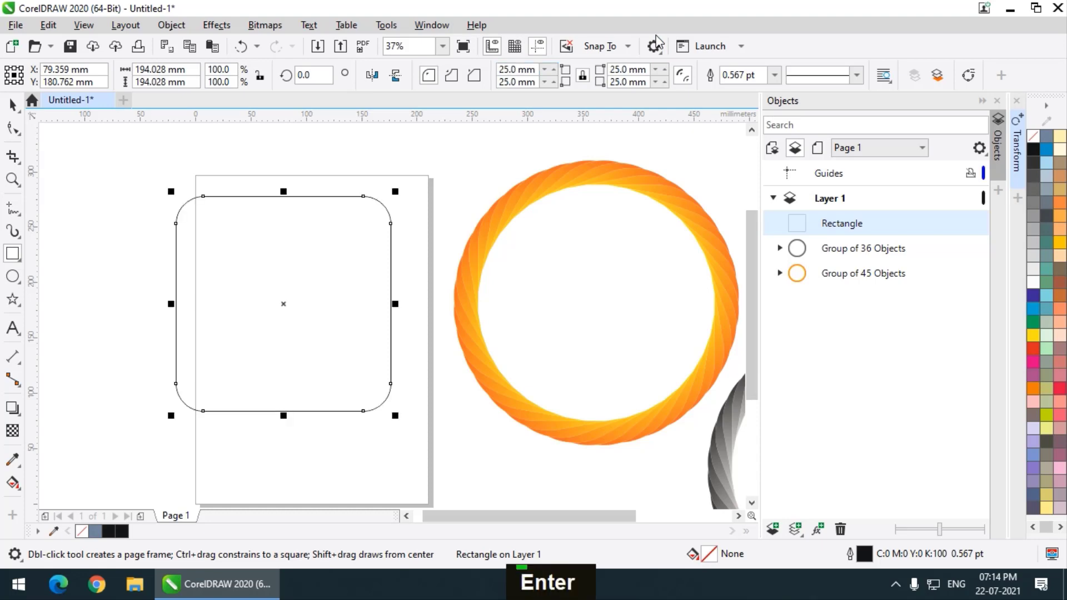
{"action": "left_click", "coordinate": [12, 103]}
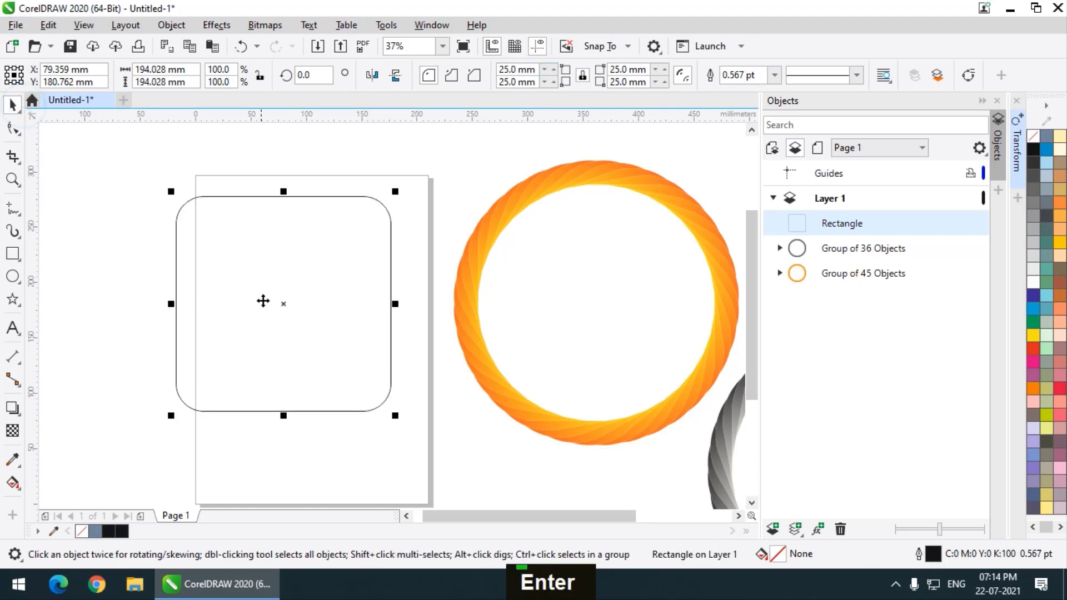
- Rotate the rounded square by 10° about its own centre with 8 copies
{"action": "left_click", "coordinate": [262, 301]}
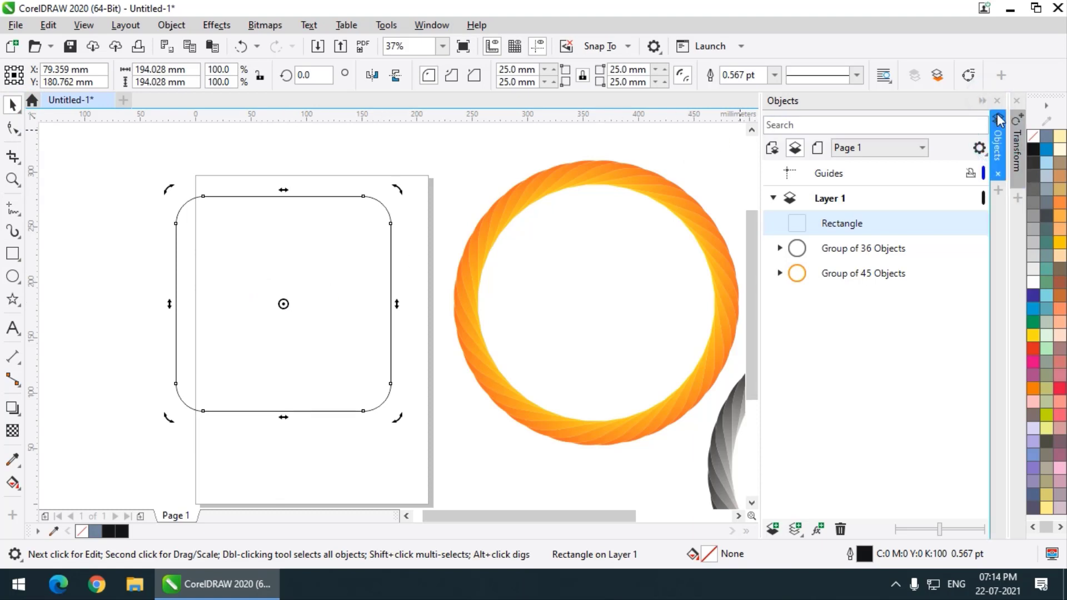
{"action": "left_click", "coordinate": [982, 101]}
{"action": "left_click", "coordinate": [1015, 145]}
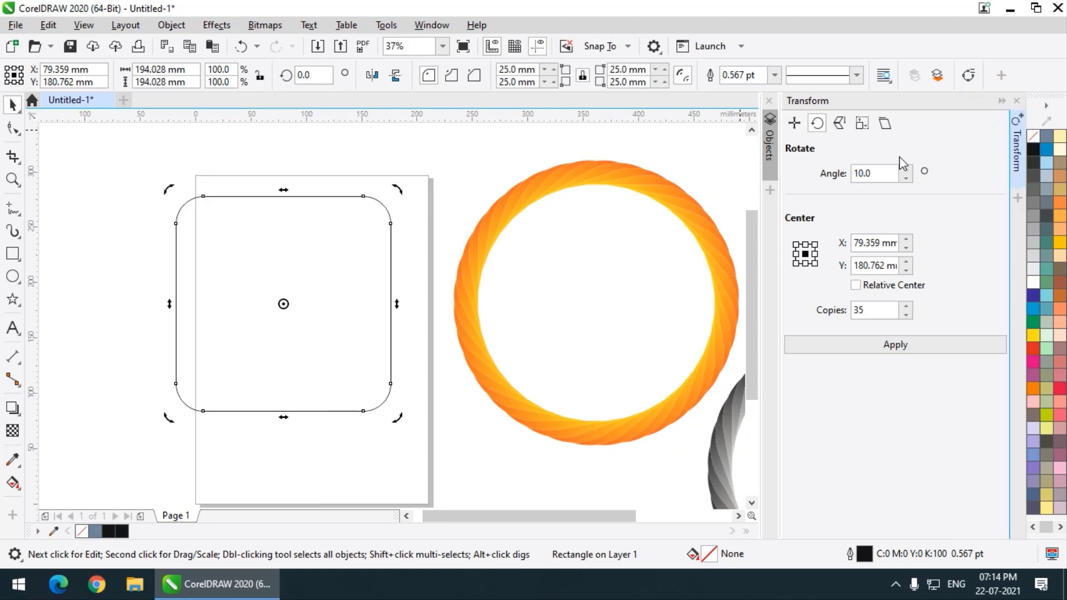
{"action": "double_click", "coordinate": [870, 310]}
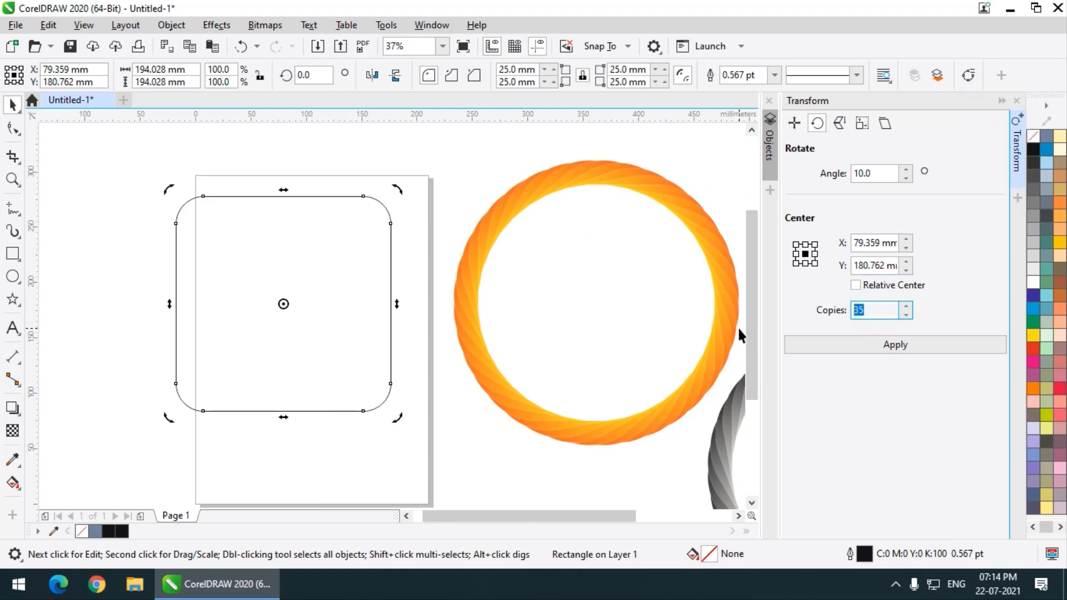
{"action": "type", "text": "8"}
{"action": "left_click", "coordinate": [914, 357]}
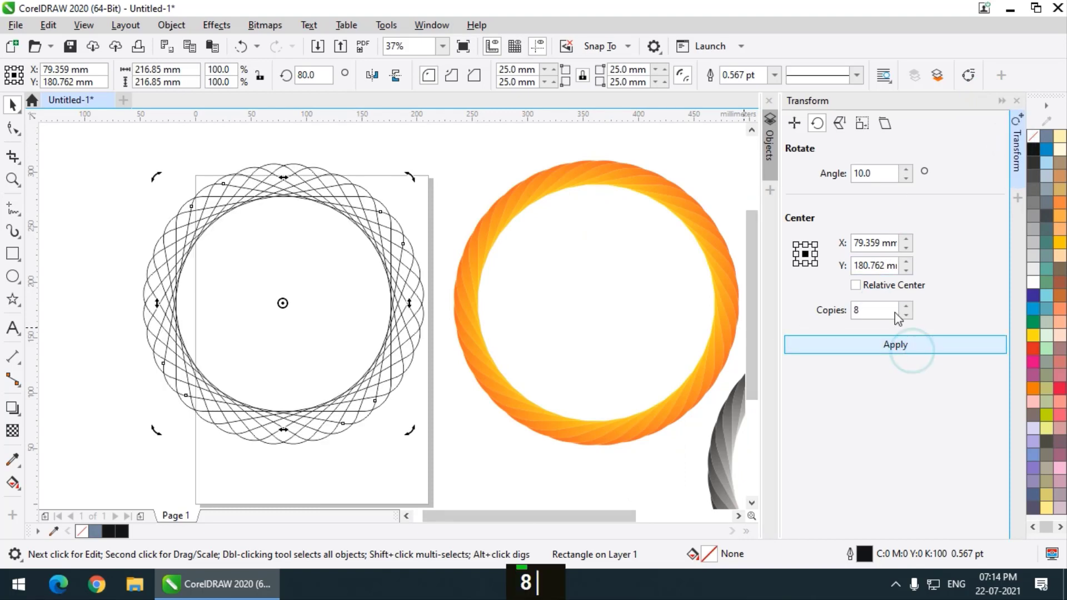
{"action": "scroll", "coordinate": [247, 163], "scroll_direction": "up", "scroll_amount": 1}
{"action": "scroll", "coordinate": [247, 163], "scroll_direction": "down", "scroll_amount": 1}
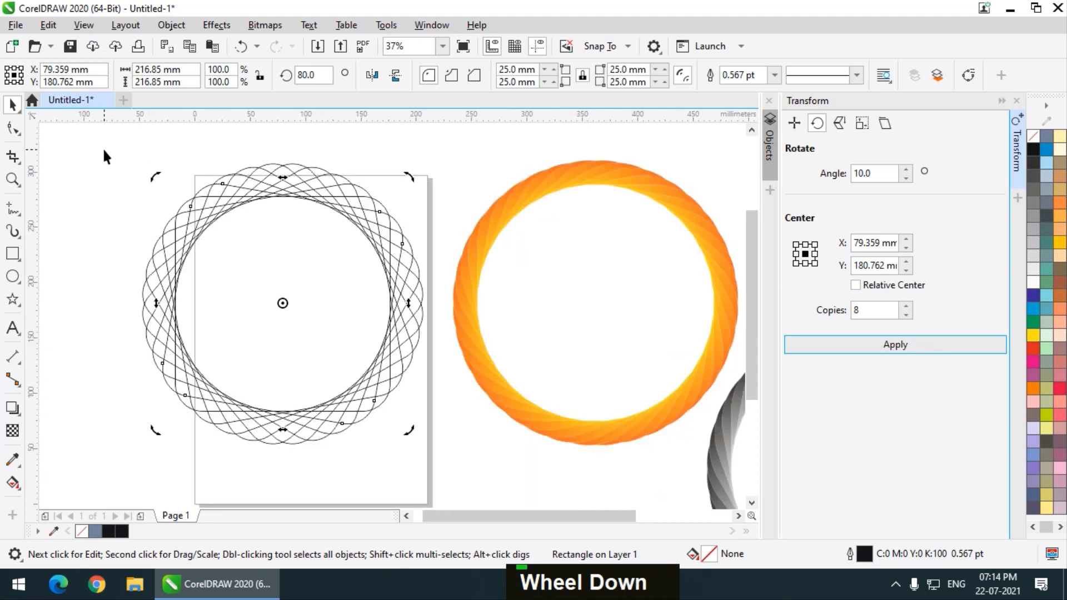
- Select all the rotated squares and Smart Fill the adjoining regions of one strip from its rounded outer end to its inner tip
{"action": "left_click_drag", "start_coordinate": [104, 149], "coordinate": [365, 422]}
{"action": "left_click_drag", "start_coordinate": [437, 481], "coordinate": [437, 481]}
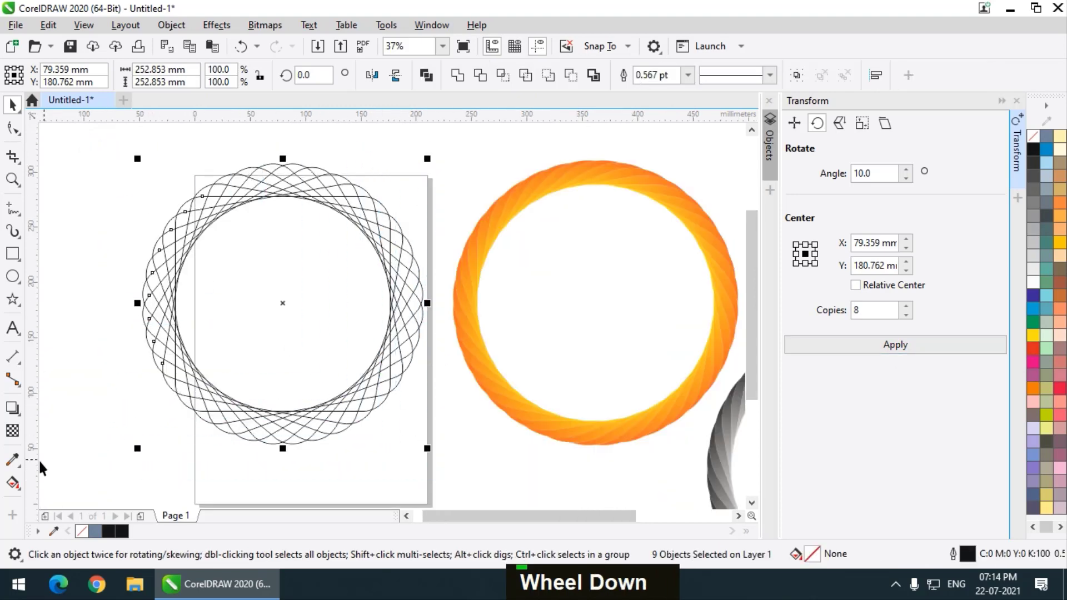
{"action": "left_click", "coordinate": [16, 487]}
{"action": "left_click", "coordinate": [78, 498]}
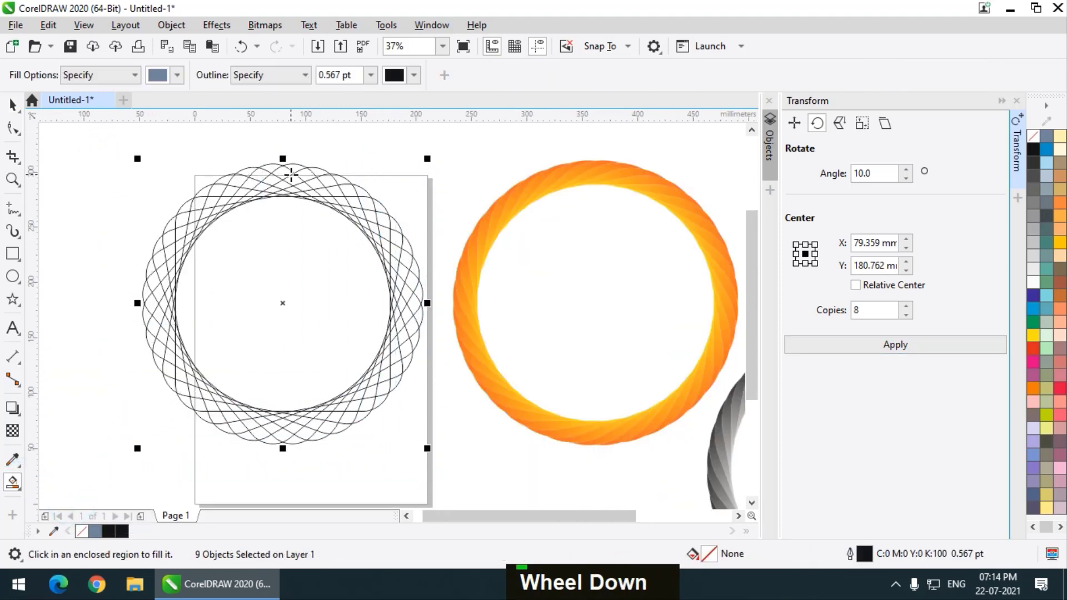
{"action": "scroll", "coordinate": [291, 175], "scroll_direction": "up", "scroll_amount": 3}
{"action": "left_click", "coordinate": [484, 202]}
{"action": "left_click", "coordinate": [431, 200]}
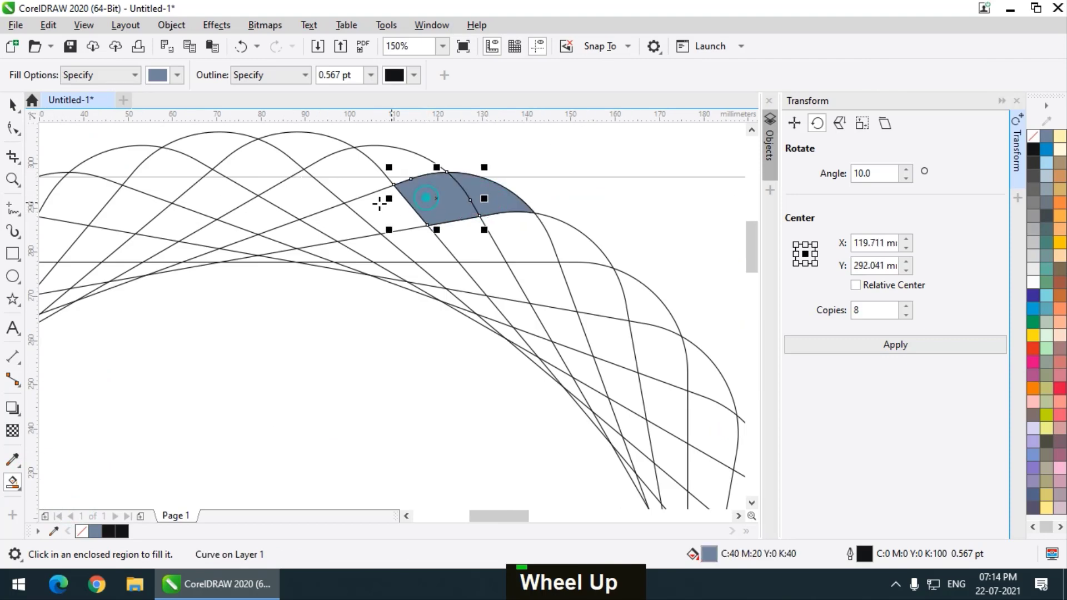
{"action": "left_click", "coordinate": [370, 208]}
{"action": "left_click", "coordinate": [330, 222]}
{"action": "left_click", "coordinate": [295, 233]}
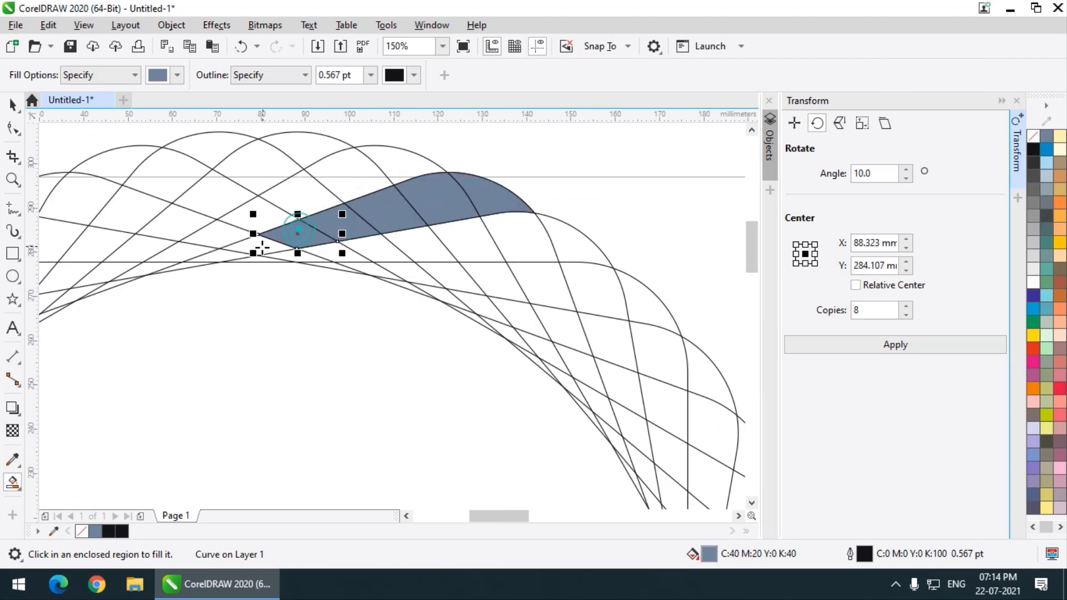
{"action": "left_click", "coordinate": [259, 244]}
{"action": "scroll", "coordinate": [225, 256], "scroll_direction": "up", "scroll_amount": 3}
{"action": "left_click", "coordinate": [227, 256]}
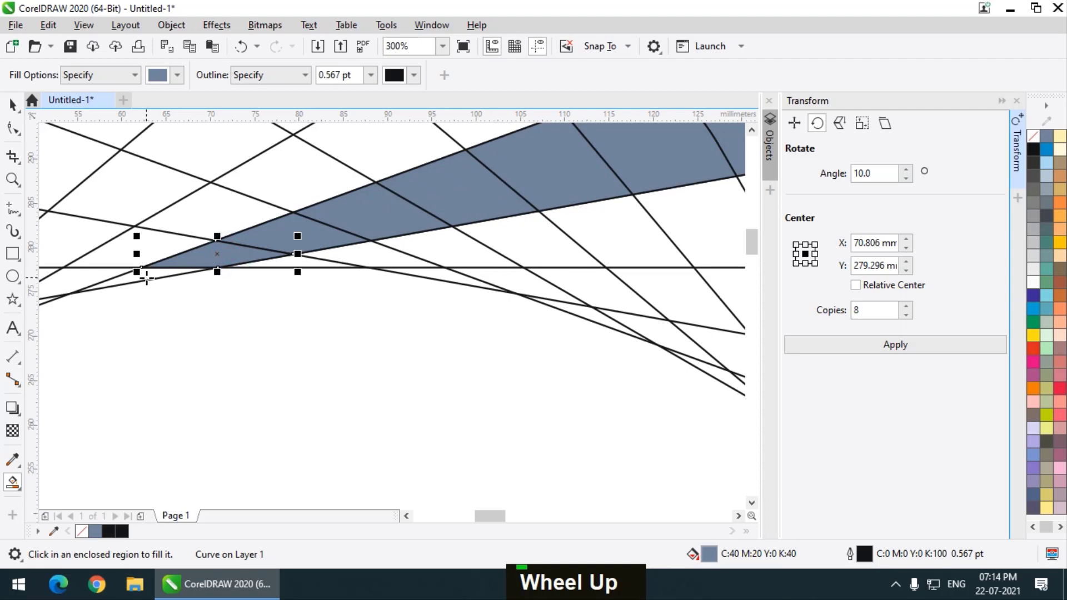
{"action": "left_click", "coordinate": [145, 276]}
- Select the filled strip regions and weld them into a single curve
{"action": "scroll", "coordinate": [258, 284], "scroll_direction": "down", "scroll_amount": 6}
{"action": "left_click", "coordinate": [20, 109]}
{"action": "left_click_drag", "start_coordinate": [125, 137], "coordinate": [433, 316]}
{"action": "scroll", "coordinate": [217, 245], "scroll_direction": "up", "scroll_amount": 1}
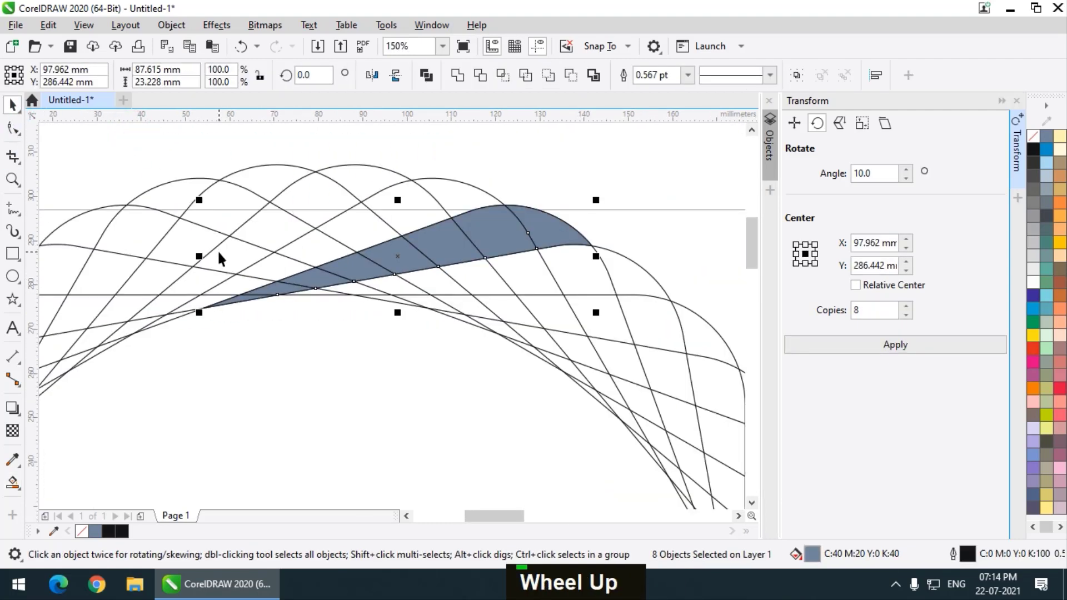
{"action": "scroll", "coordinate": [218, 249], "scroll_direction": "down", "scroll_amount": 1}
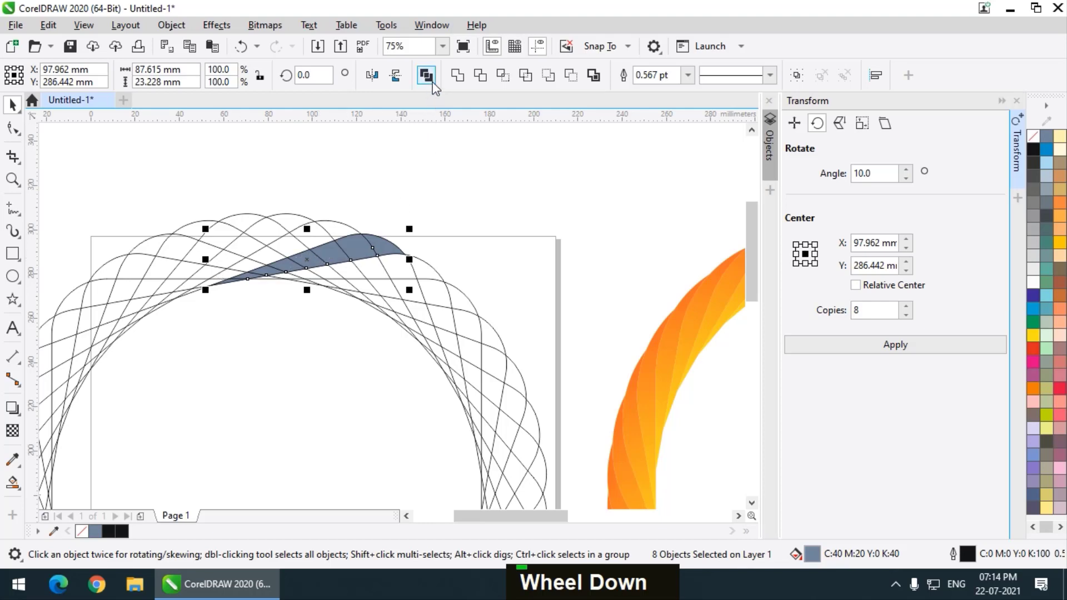
{"action": "left_click", "coordinate": [457, 76]}
{"action": "scroll", "coordinate": [349, 170], "scroll_direction": "down", "scroll_amount": 1}
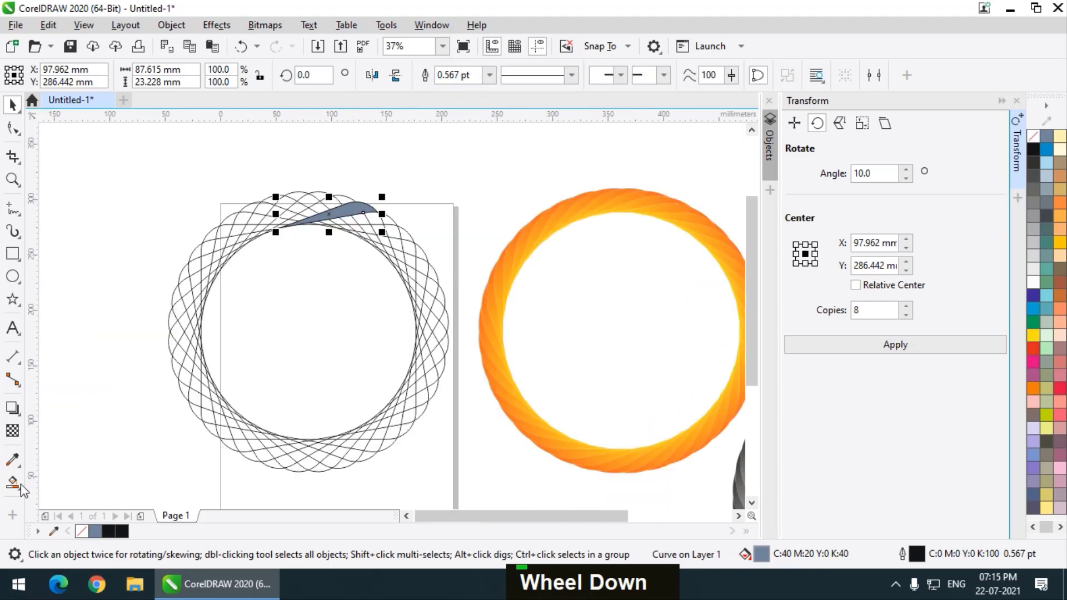
{"action": "left_click", "coordinate": [21, 486]}
{"action": "scroll", "coordinate": [341, 197], "scroll_direction": "up", "scroll_amount": 1}
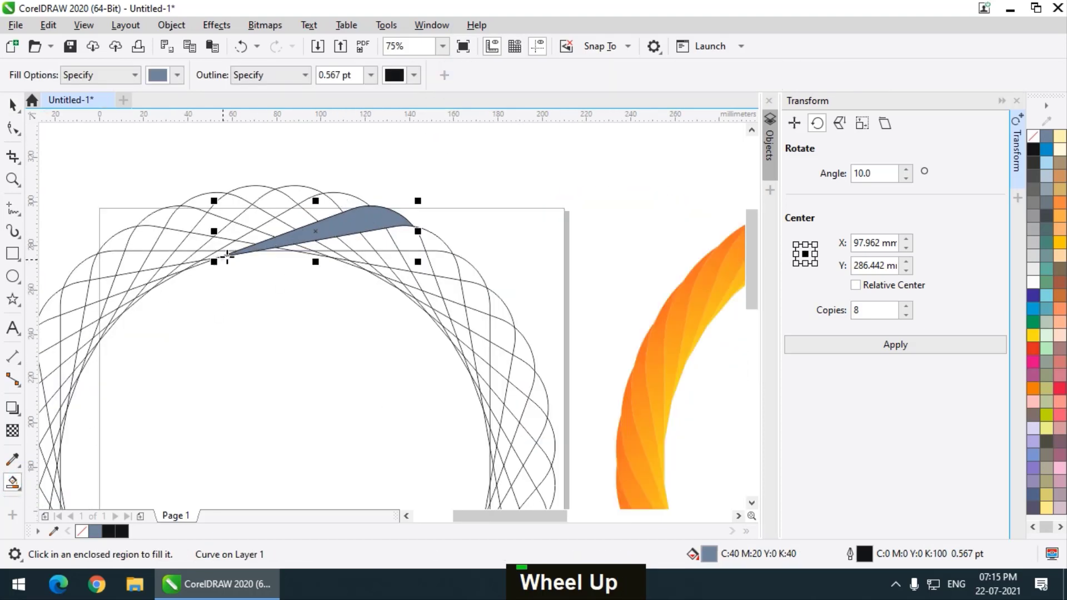
{"action": "left_click", "coordinate": [227, 256]}
{"action": "key", "text": "ctrl+z"}
{"action": "left_click", "coordinate": [357, 214], "text": "ctrl"}
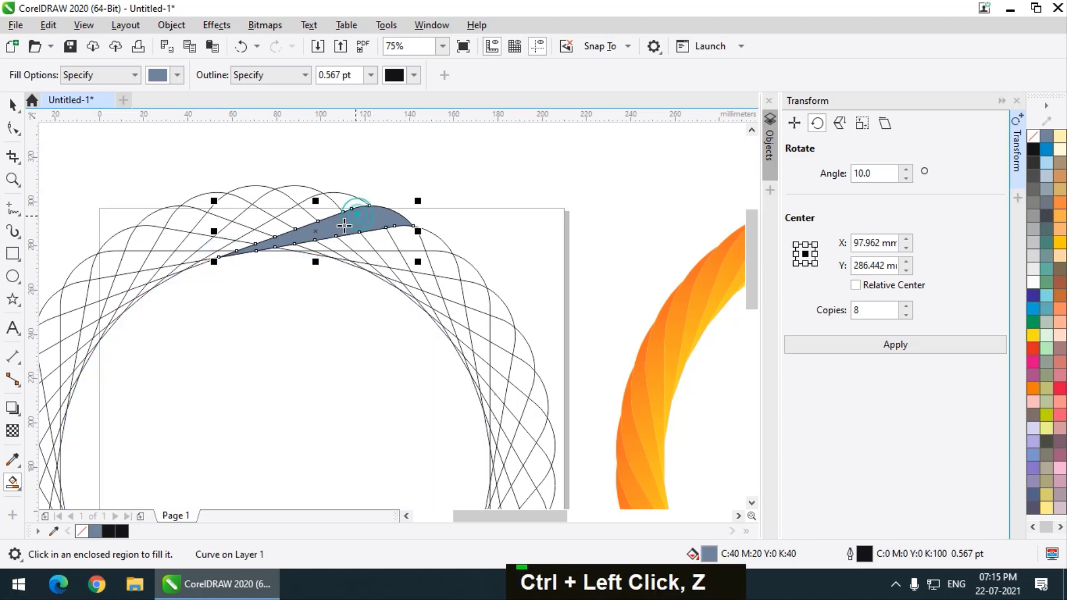
- Apply a linear fountain fill from the strip's inner tip to its outer end, with orange (#F26011) as the end colour
{"action": "left_click", "coordinate": [17, 483]}
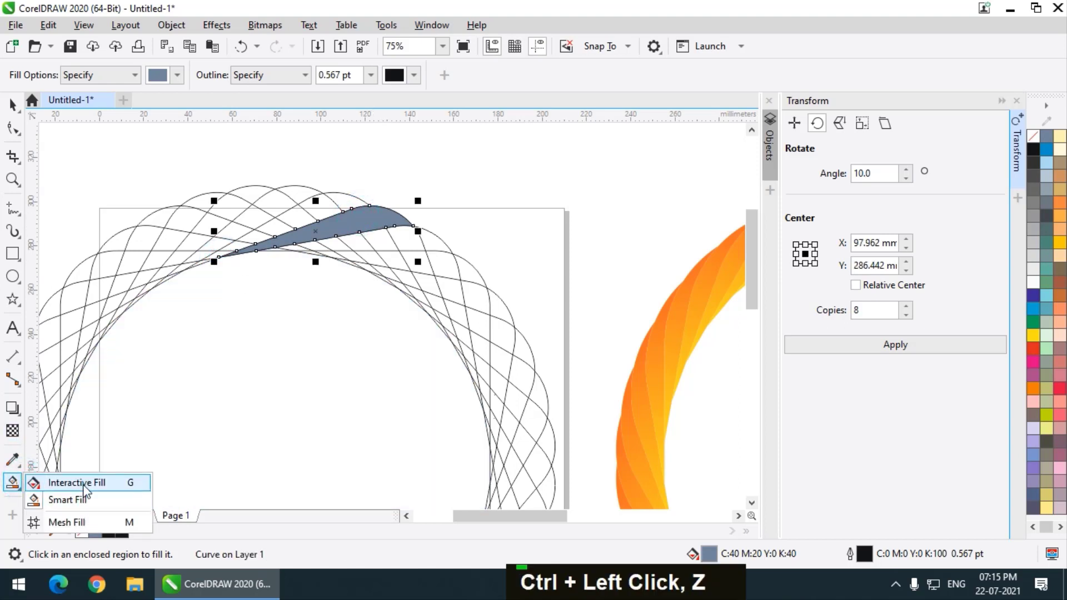
{"action": "left_click", "coordinate": [83, 483]}
{"action": "left_click_drag", "start_coordinate": [226, 253], "coordinate": [386, 210]}
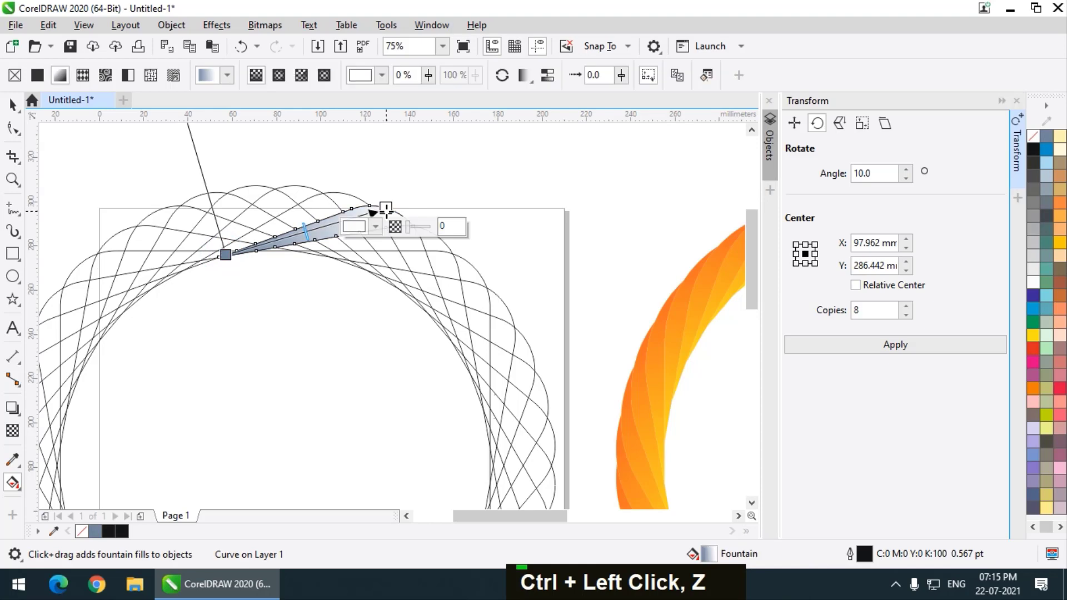
{"action": "left_click", "coordinate": [376, 226]}
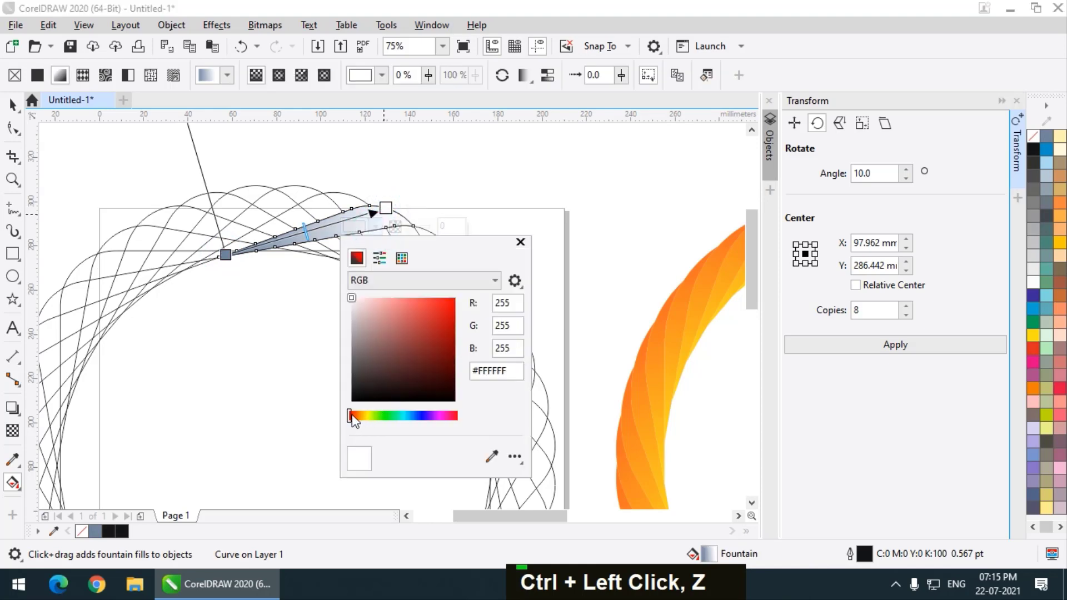
{"action": "left_click_drag", "start_coordinate": [352, 415], "coordinate": [356, 416]}
{"action": "left_click", "coordinate": [448, 304]}
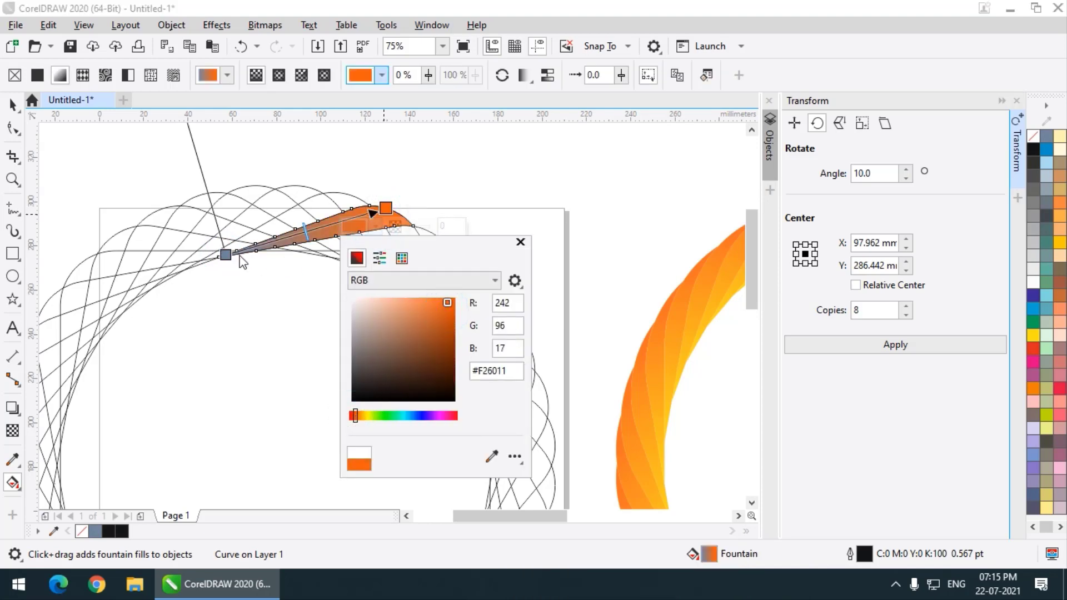
- Set the start colour of the strip's fountain fill to yellow (C3 M5 Y85 K2) and return to the Pick tool
{"action": "double_click", "coordinate": [225, 254]}
{"action": "left_click", "coordinate": [219, 275]}
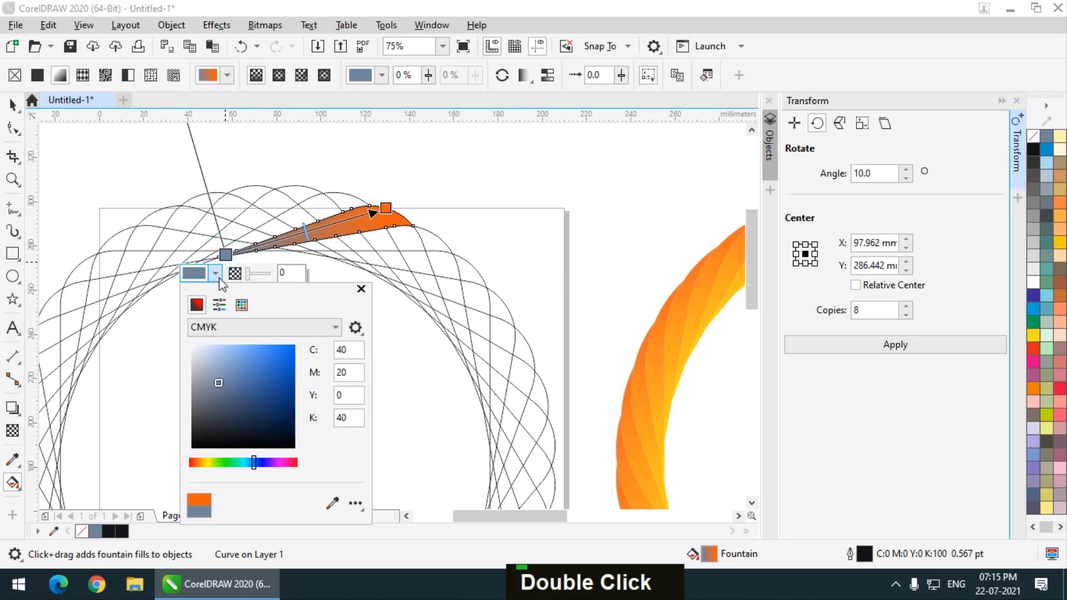
{"action": "left_click_drag", "start_coordinate": [221, 464], "coordinate": [205, 463]}
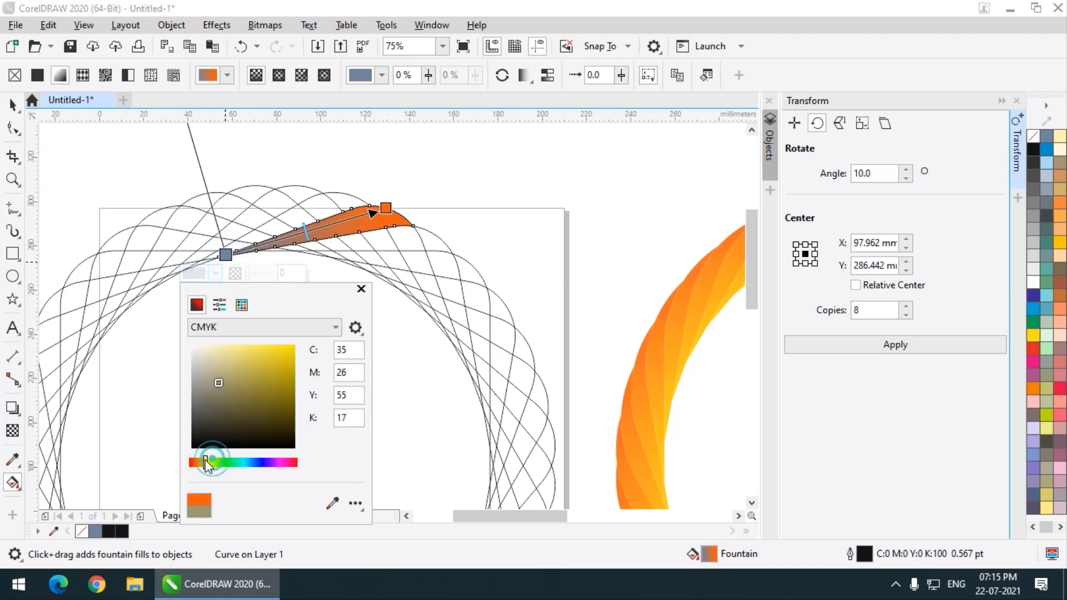
{"action": "left_click_drag", "start_coordinate": [216, 383], "coordinate": [271, 346]}
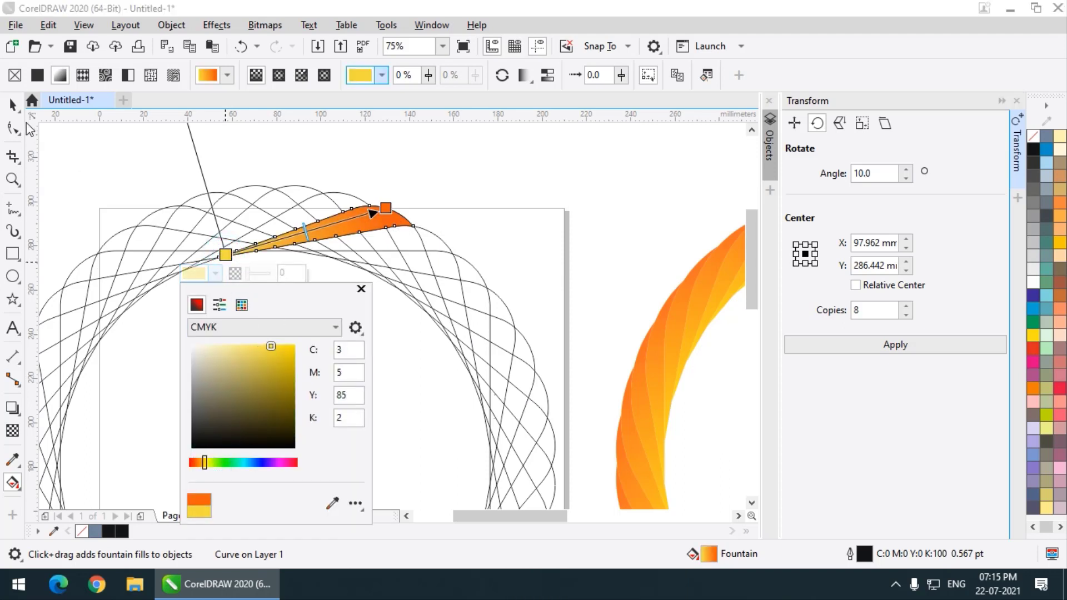
{"action": "double_click", "coordinate": [12, 105]}
{"action": "scroll", "coordinate": [423, 214], "scroll_direction": "down", "scroll_amount": 2}
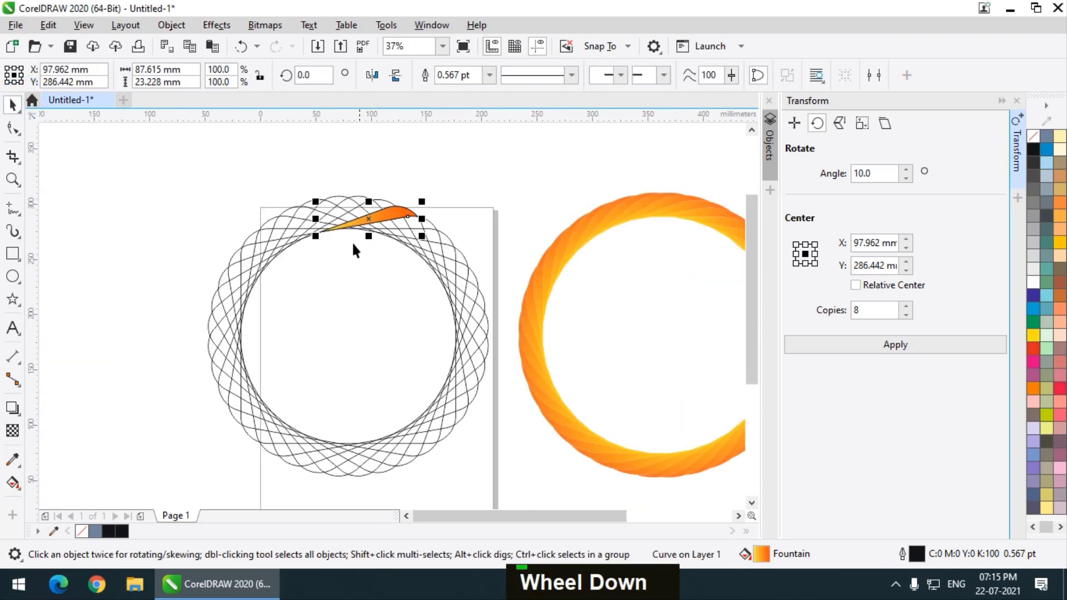
- Move the gradient strip's rotation centre to the middle of the ring and create 35 copies rotated by 10°
{"action": "left_click", "coordinate": [375, 217]}
{"action": "left_click_drag", "start_coordinate": [368, 221], "coordinate": [343, 312]}
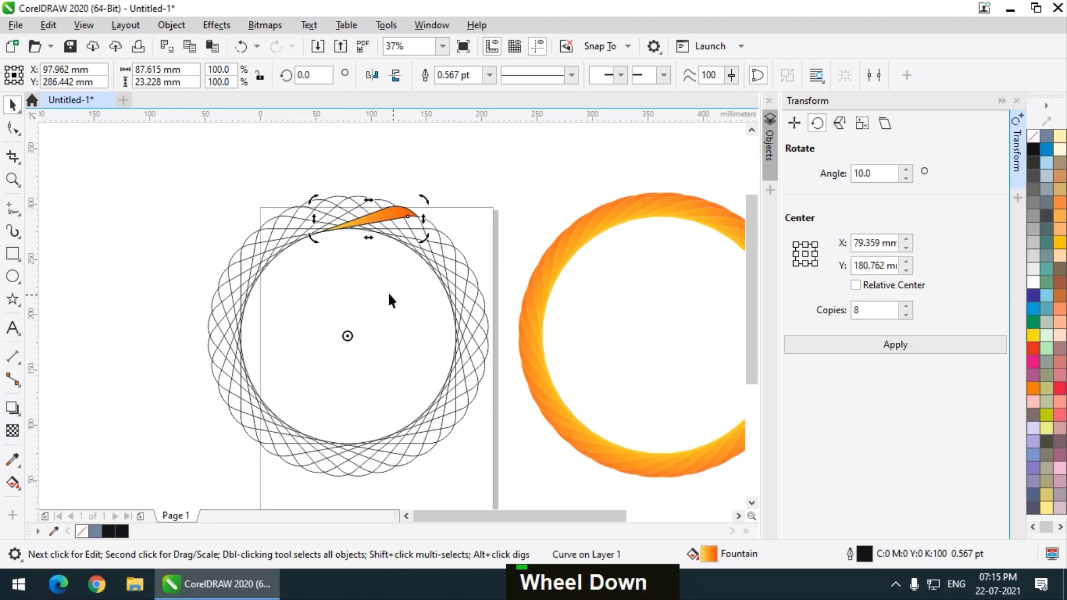
{"action": "double_click", "coordinate": [870, 310]}
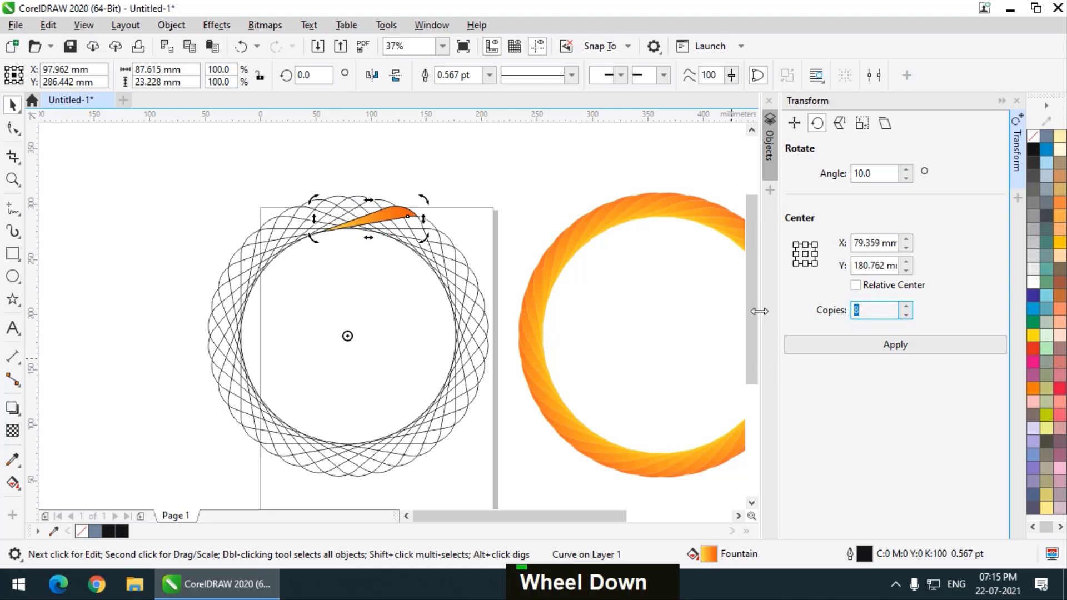
{"action": "type", "text": "35"}
{"action": "left_click", "coordinate": [910, 346]}
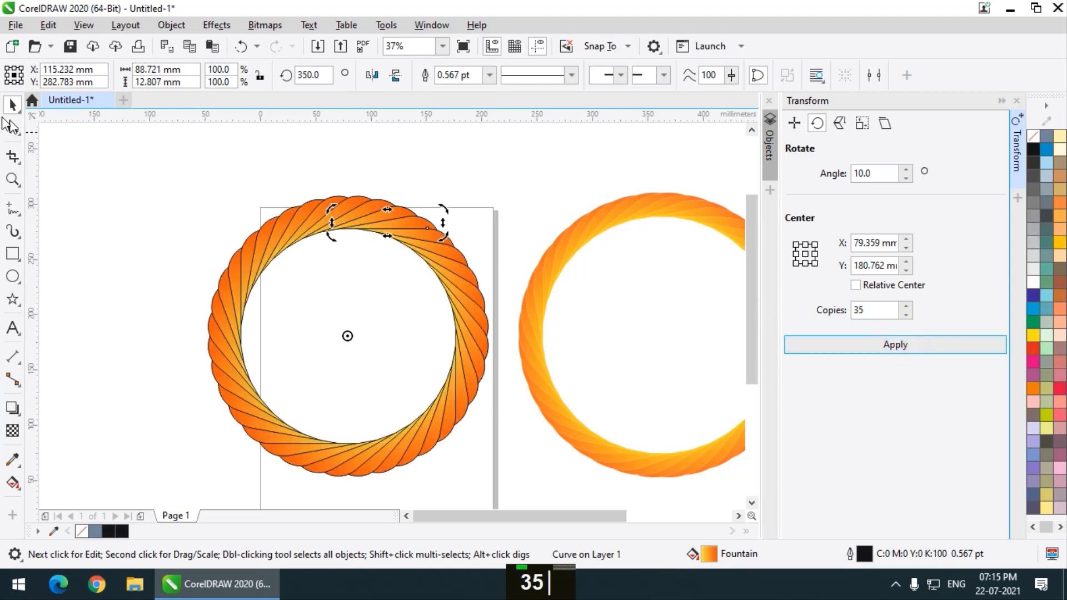
- Select all objects of the newly built orange ring and remove their outlines
{"action": "double_click", "coordinate": [84, 142]}
{"action": "left_click_drag", "start_coordinate": [105, 143], "coordinate": [517, 478]}
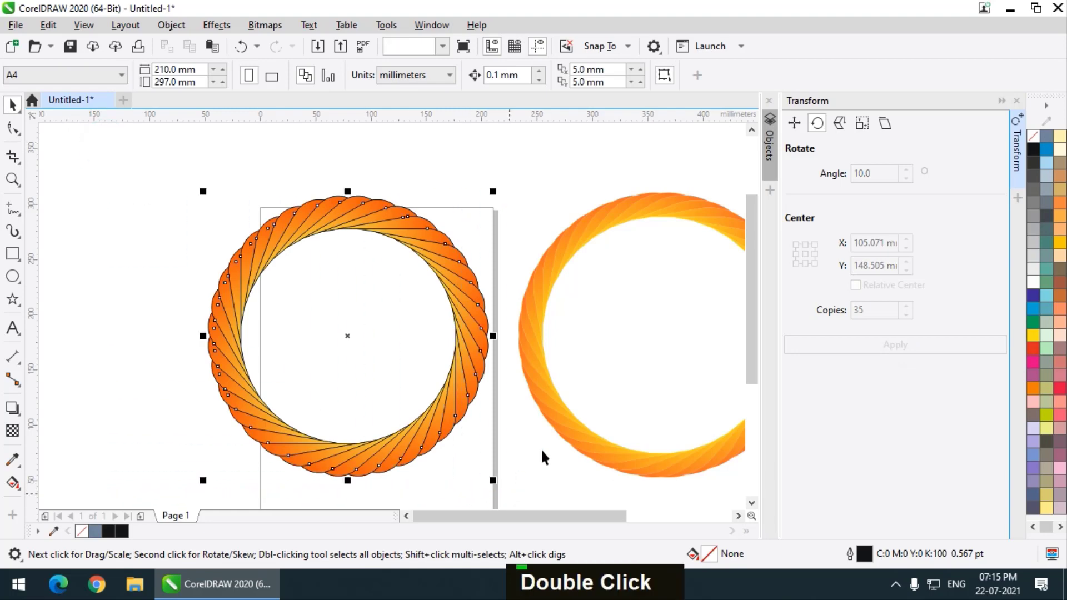
{"action": "right_click", "coordinate": [1036, 137]}
{"action": "scroll", "coordinate": [410, 250], "scroll_direction": "down", "scroll_amount": 2}
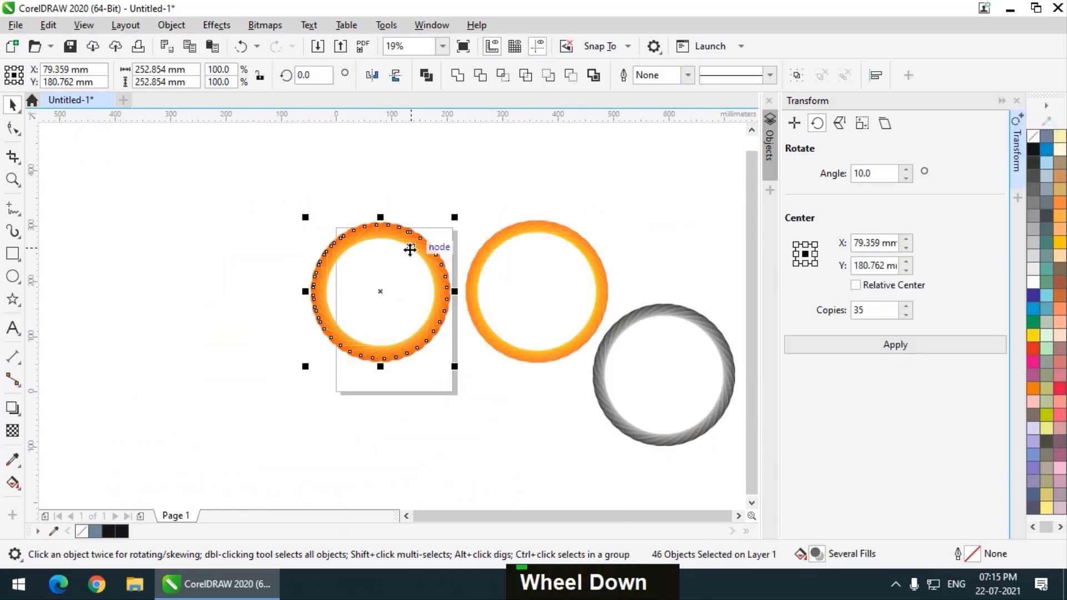
- Move the new orange ring off the page into the empty area above the grey ring
{"action": "scroll", "coordinate": [584, 250], "scroll_direction": "up", "scroll_amount": 2}
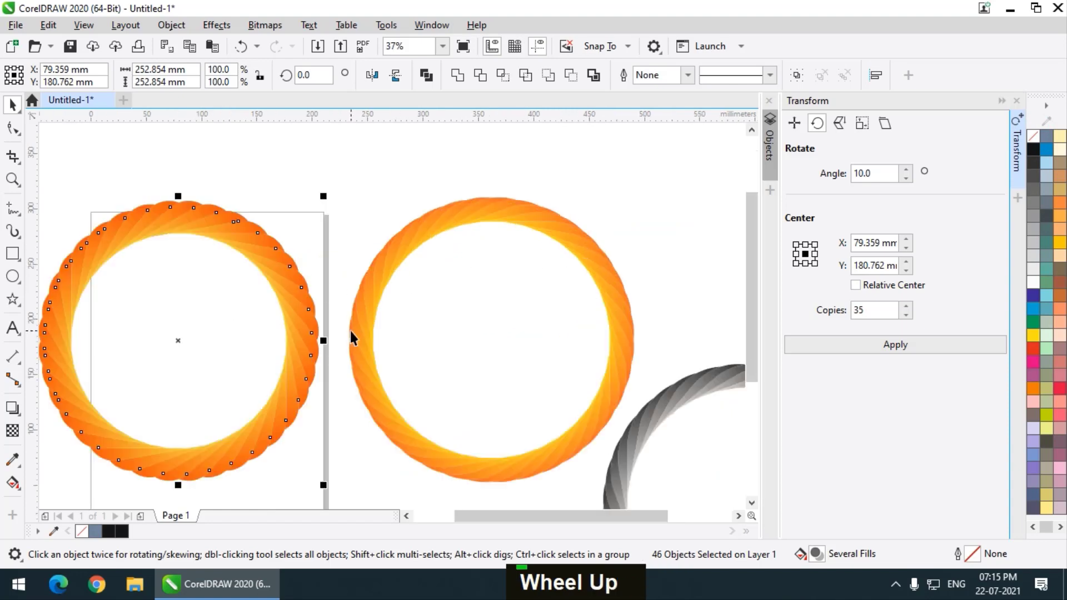
{"action": "scroll", "coordinate": [350, 337], "scroll_direction": "down", "scroll_amount": 2}
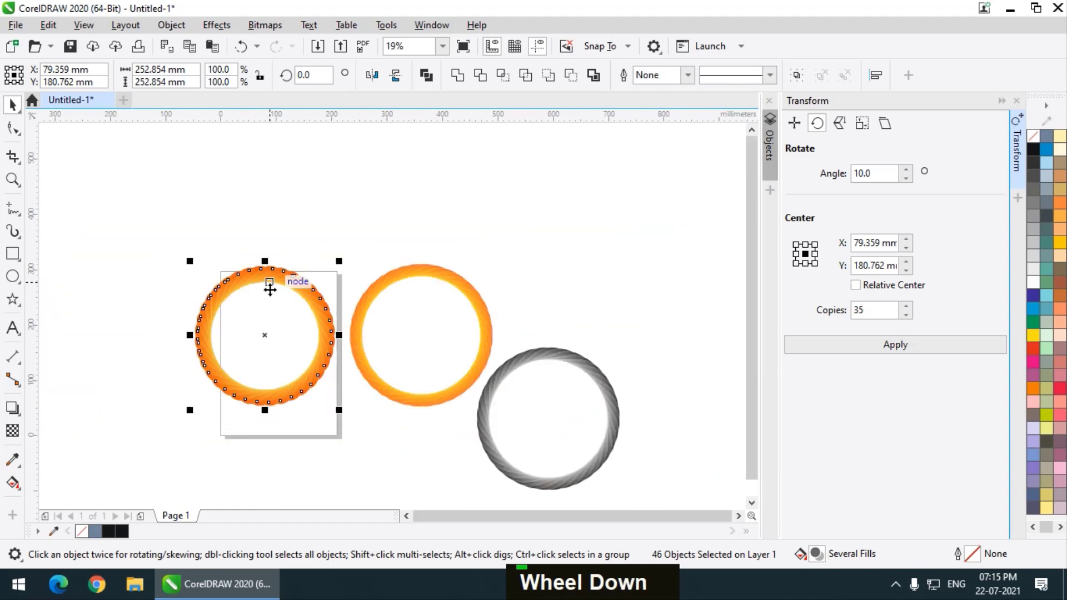
{"action": "scroll", "coordinate": [276, 277], "scroll_direction": "up", "scroll_amount": 2}
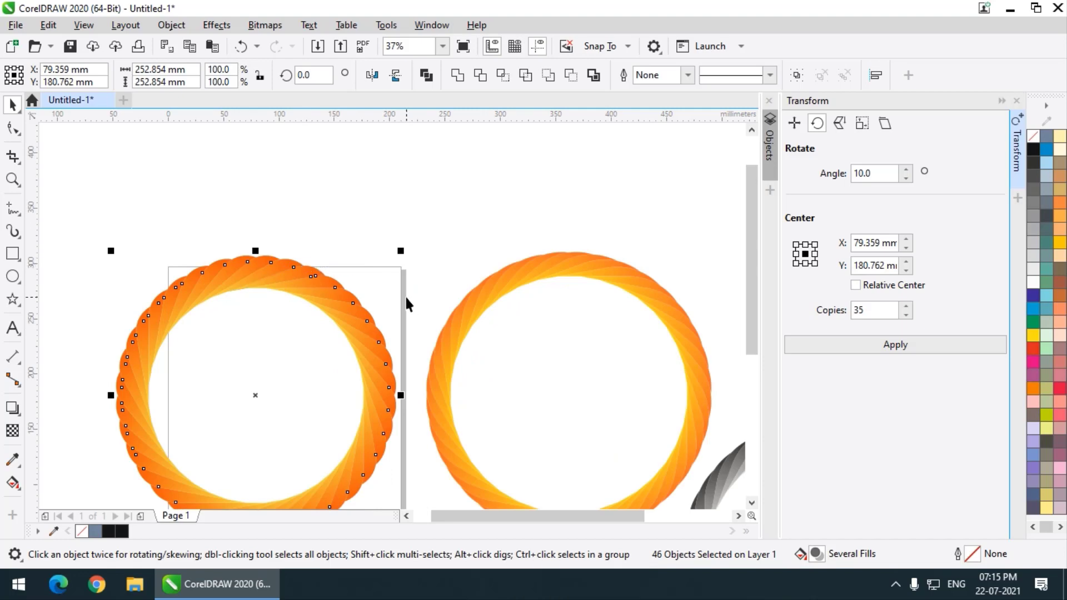
{"action": "scroll", "coordinate": [378, 245], "scroll_direction": "down", "scroll_amount": 2}
{"action": "scroll", "coordinate": [295, 261], "scroll_direction": "up", "scroll_amount": 2}
{"action": "scroll", "coordinate": [289, 265], "scroll_direction": "down", "scroll_amount": 2}
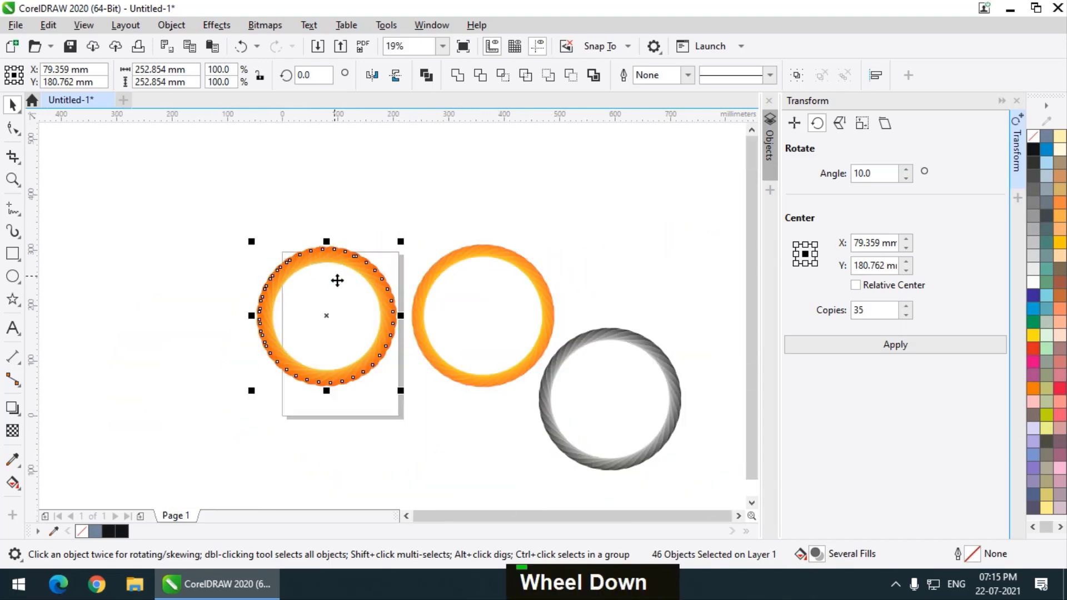
{"action": "scroll", "coordinate": [314, 278], "scroll_direction": "down", "scroll_amount": 2}
{"action": "left_click_drag", "start_coordinate": [319, 291], "coordinate": [476, 256]}
{"action": "scroll", "coordinate": [324, 269], "scroll_direction": "up", "scroll_amount": 1}
{"action": "scroll", "coordinate": [325, 268], "scroll_direction": "down", "scroll_amount": 1}
{"action": "scroll", "coordinate": [381, 255], "scroll_direction": "up", "scroll_amount": 2}
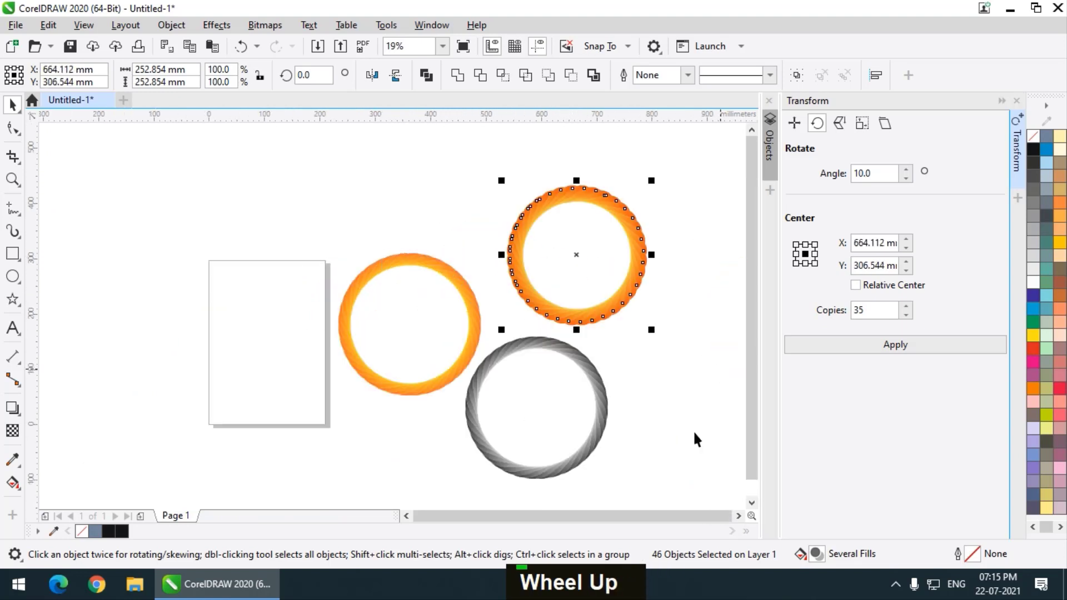
- Draw a square about 232 mm wide over the left part of the page
{"action": "left_click", "coordinate": [12, 255]}
{"action": "left_click", "coordinate": [69, 254]}
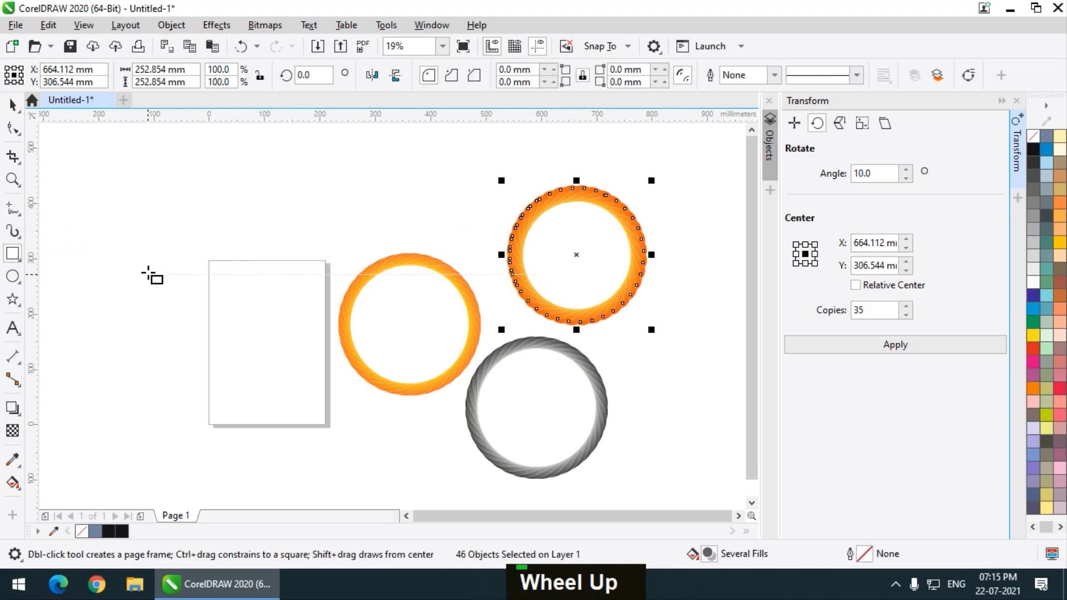
{"action": "left_click", "coordinate": [148, 266], "text": "ctrl"}
{"action": "left_click_drag", "start_coordinate": [148, 266], "coordinate": [275, 394]}
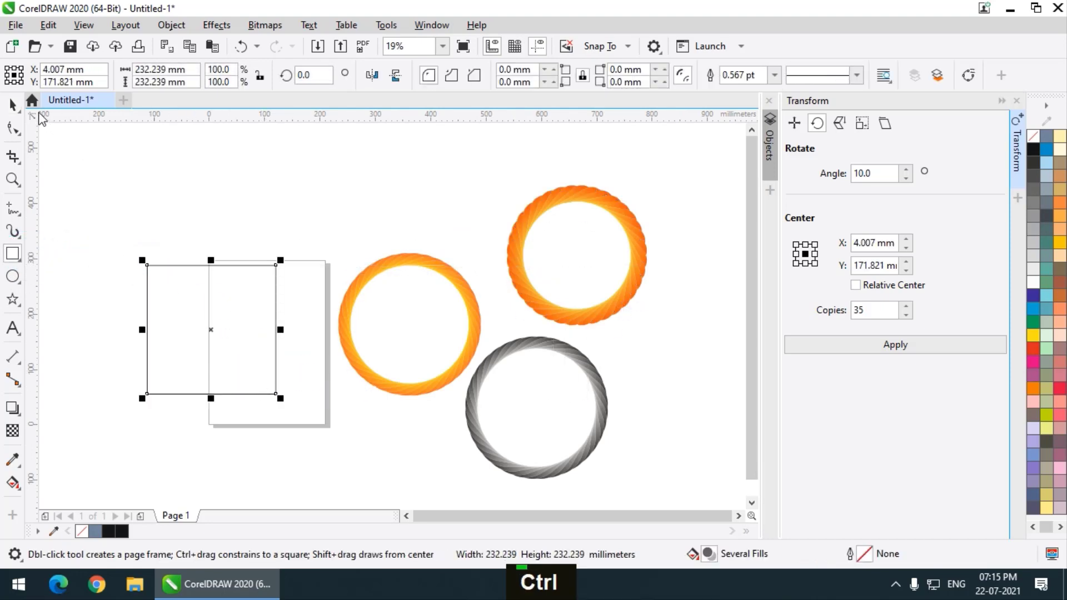
- Reposition the square so its centre sits at about X -34.7 mm, Y 180.1 mm, clear of the finished rings
{"action": "left_click", "coordinate": [12, 105]}
{"action": "left_click_drag", "start_coordinate": [243, 317], "coordinate": [259, 298]}
{"action": "scroll", "coordinate": [291, 316], "scroll_direction": "down", "scroll_amount": 1}
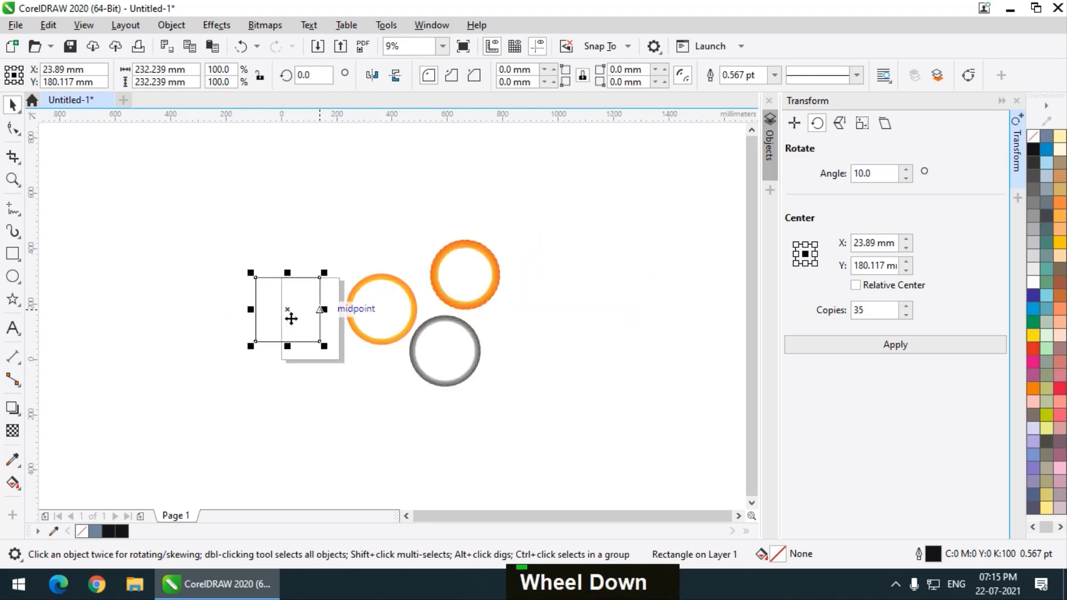
{"action": "scroll", "coordinate": [334, 329], "scroll_direction": "up", "scroll_amount": 1}
{"action": "left_click_drag", "start_coordinate": [334, 329], "coordinate": [297, 330]}
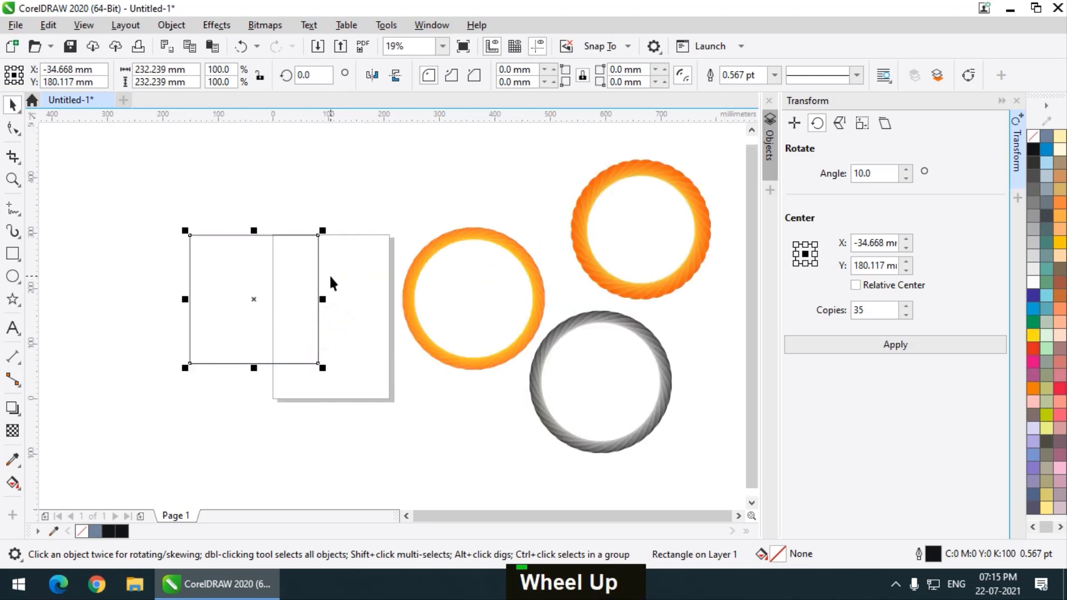
- Create 8 copies of the square, each rotated by 10° about its own centre
{"action": "left_click", "coordinate": [263, 300]}
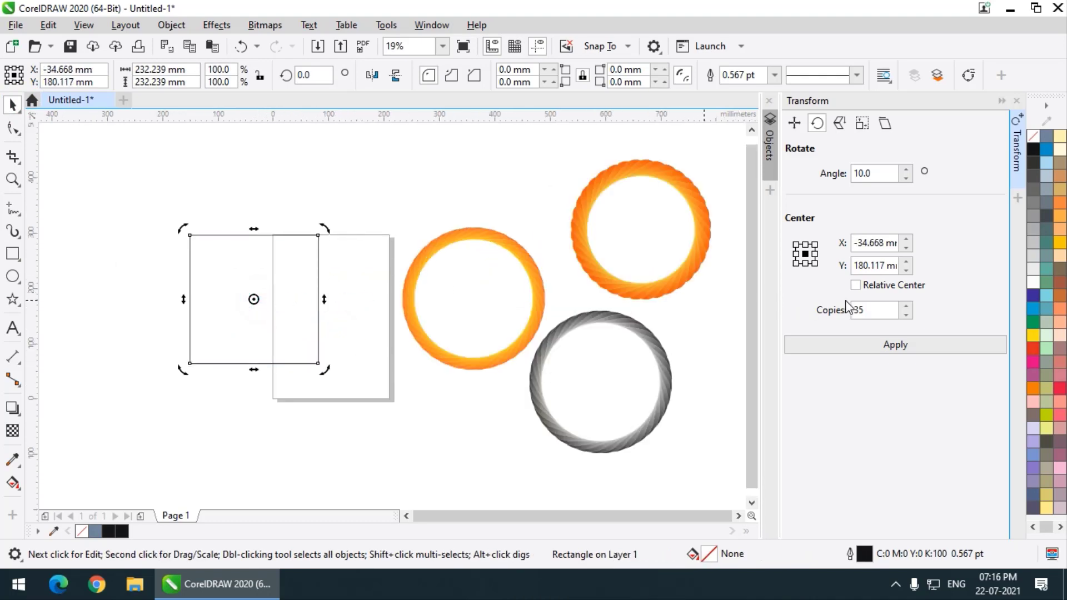
{"action": "double_click", "coordinate": [862, 310]}
{"action": "type", "text": "8"}
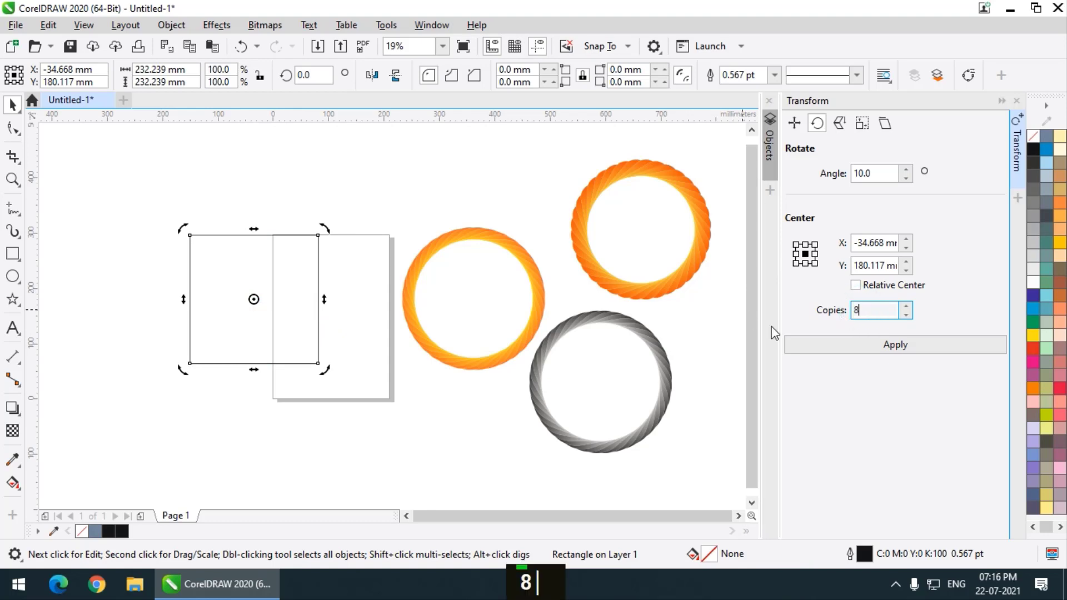
{"action": "left_click", "coordinate": [880, 350]}
{"action": "scroll", "coordinate": [228, 205], "scroll_direction": "up", "scroll_amount": 2}
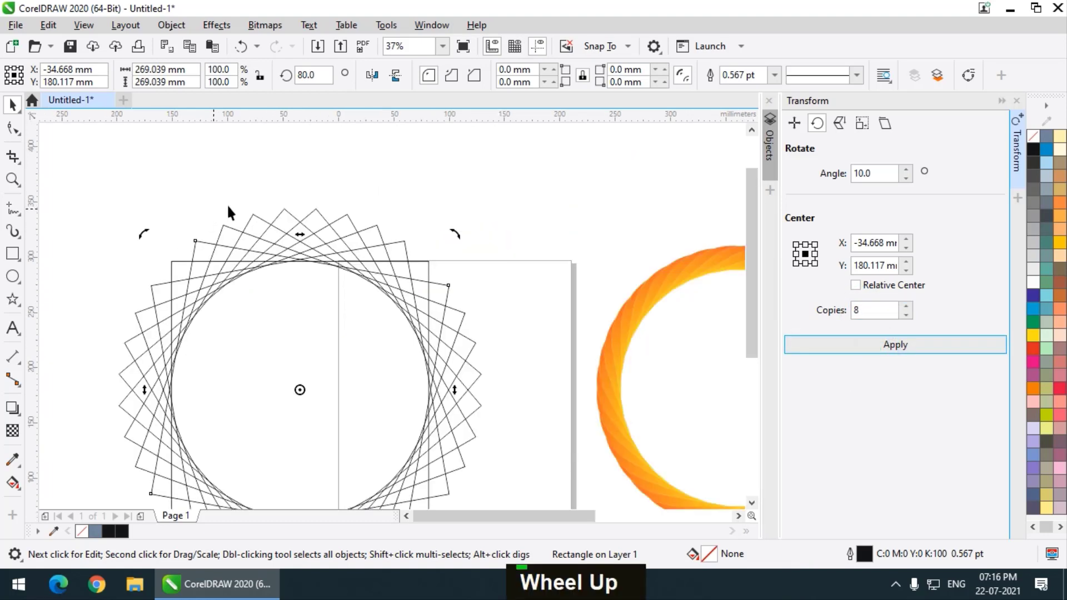
{"action": "scroll", "coordinate": [293, 169], "scroll_direction": "down", "scroll_amount": 2}
{"action": "scroll", "coordinate": [163, 369], "scroll_direction": "up", "scroll_amount": 2}
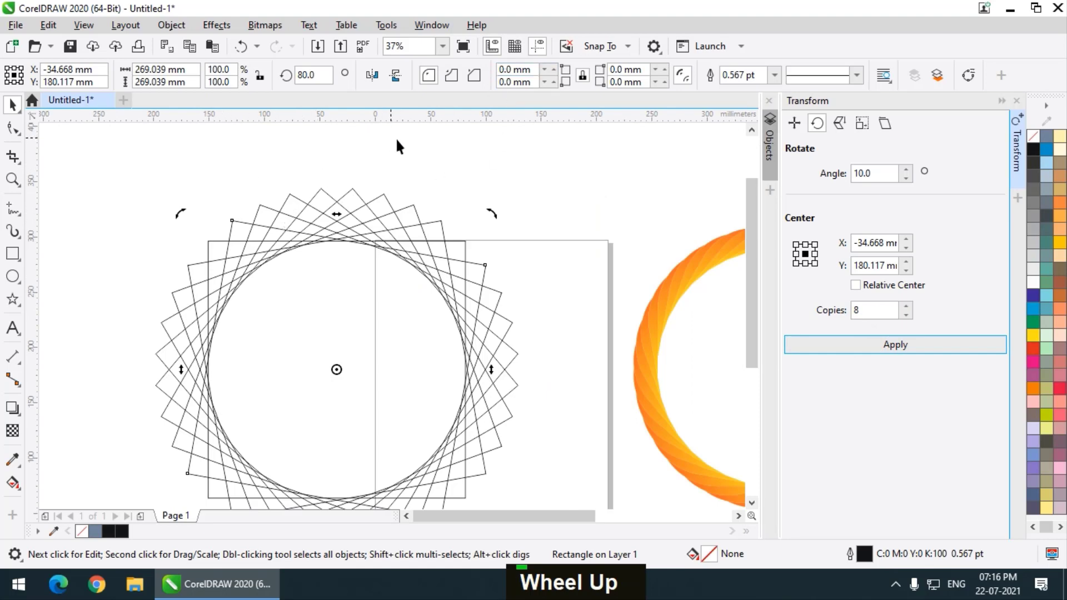
- Select all the rotated squares and Smart Fill the adjoining regions of one strip, from its outer corner inward
{"action": "scroll", "coordinate": [228, 174], "scroll_direction": "down", "scroll_amount": 2}
{"action": "left_click_drag", "start_coordinate": [141, 147], "coordinate": [418, 394]}
{"action": "scroll", "coordinate": [293, 184], "scroll_direction": "up", "scroll_amount": 4}
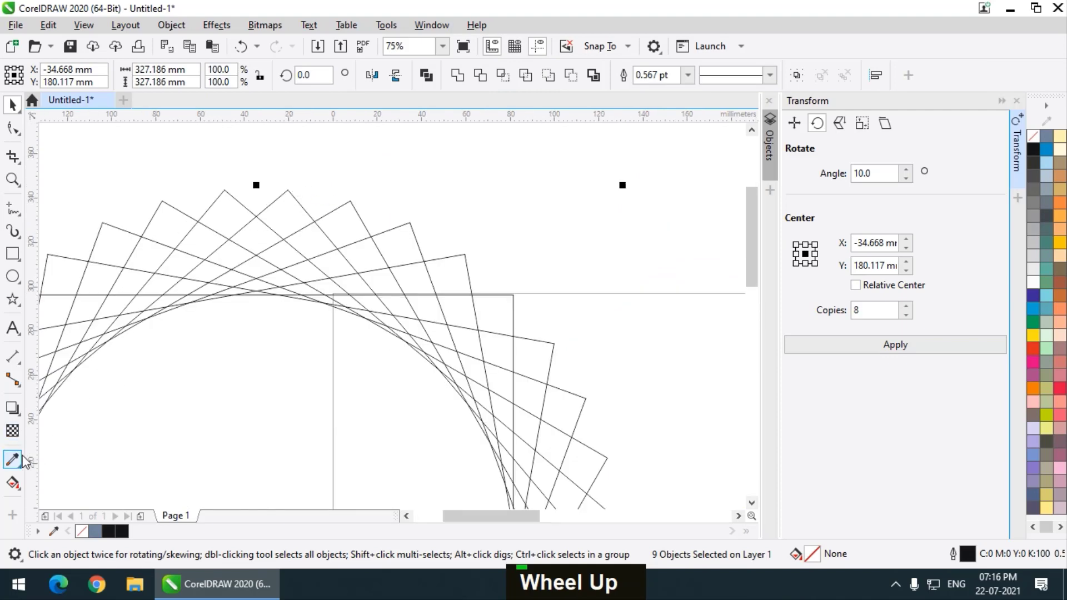
{"action": "left_click", "coordinate": [13, 483]}
{"action": "left_click", "coordinate": [68, 500]}
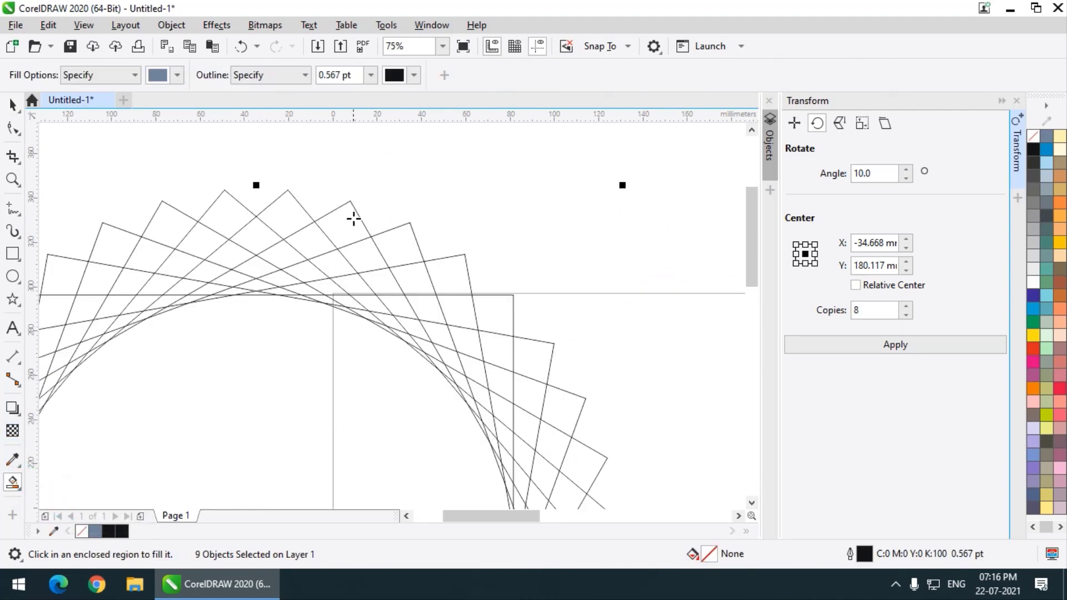
{"action": "left_click", "coordinate": [344, 226]}
{"action": "scroll", "coordinate": [301, 239], "scroll_direction": "up", "scroll_amount": 2}
{"action": "left_click", "coordinate": [308, 245]}
{"action": "left_click", "coordinate": [261, 269]}
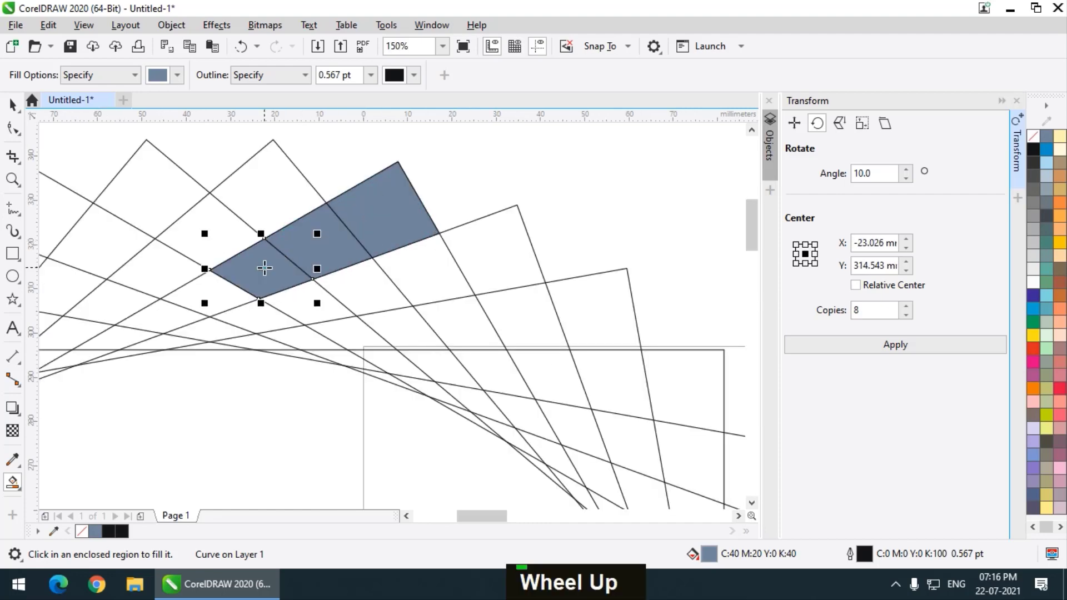
{"action": "double_click", "coordinate": [211, 291]}
{"action": "left_click", "coordinate": [163, 316]}
{"action": "left_click", "coordinate": [114, 336]}
- Smart Fill the remaining narrow regions of the strip down to its inner tip
{"action": "scroll", "coordinate": [319, 320], "scroll_direction": "down", "scroll_amount": 2}
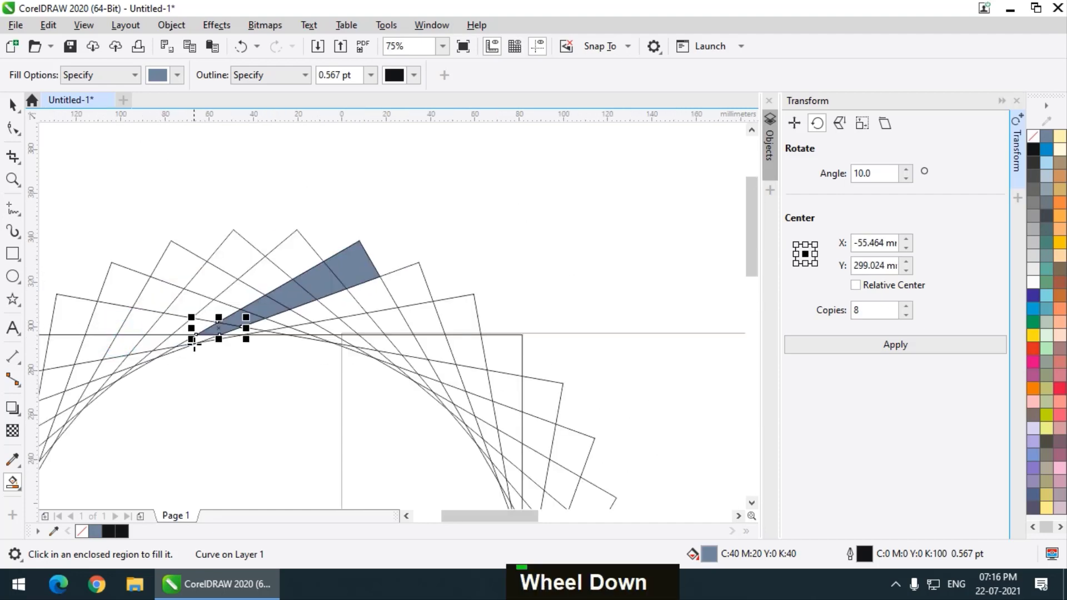
{"action": "scroll", "coordinate": [195, 342], "scroll_direction": "up", "scroll_amount": 4}
{"action": "left_click", "coordinate": [217, 325]}
{"action": "left_click", "coordinate": [142, 360]}
{"action": "scroll", "coordinate": [166, 333], "scroll_direction": "down", "scroll_amount": 4}
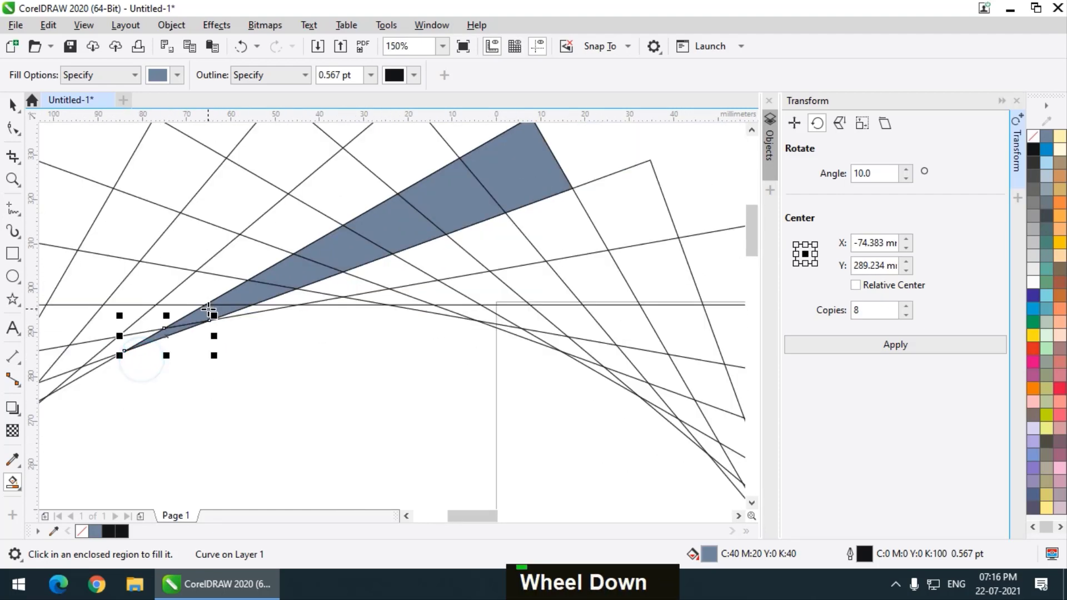
- Select the filled strip regions with the Pick tool and weld them into a single curve
{"action": "left_click", "coordinate": [10, 106]}
{"action": "double_click", "coordinate": [226, 182]}
{"action": "scroll", "coordinate": [150, 179], "scroll_direction": "down", "scroll_amount": 1}
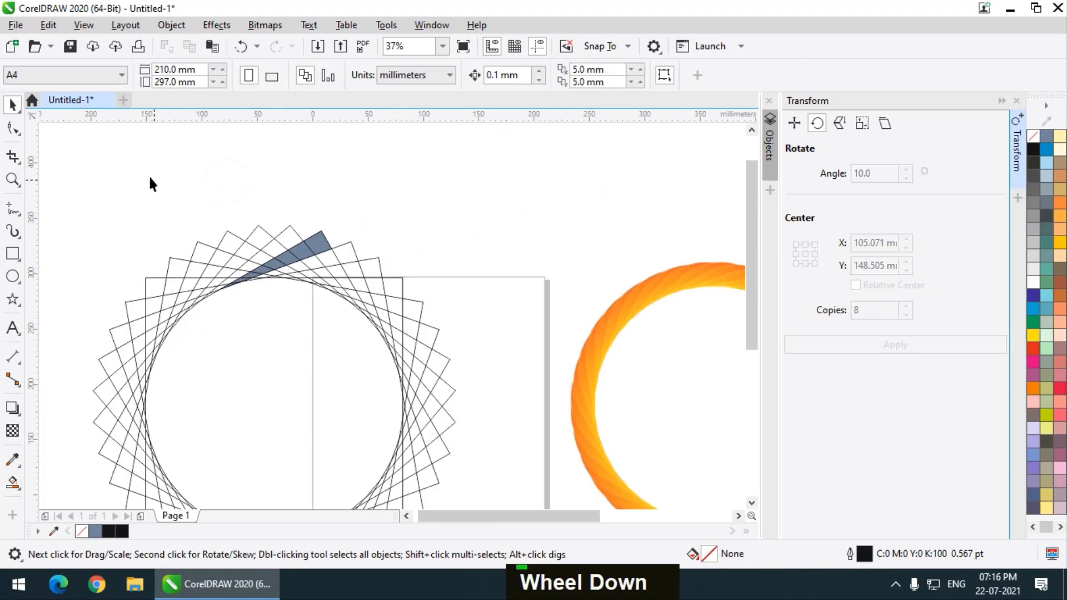
{"action": "left_click_drag", "start_coordinate": [150, 176], "coordinate": [345, 306]}
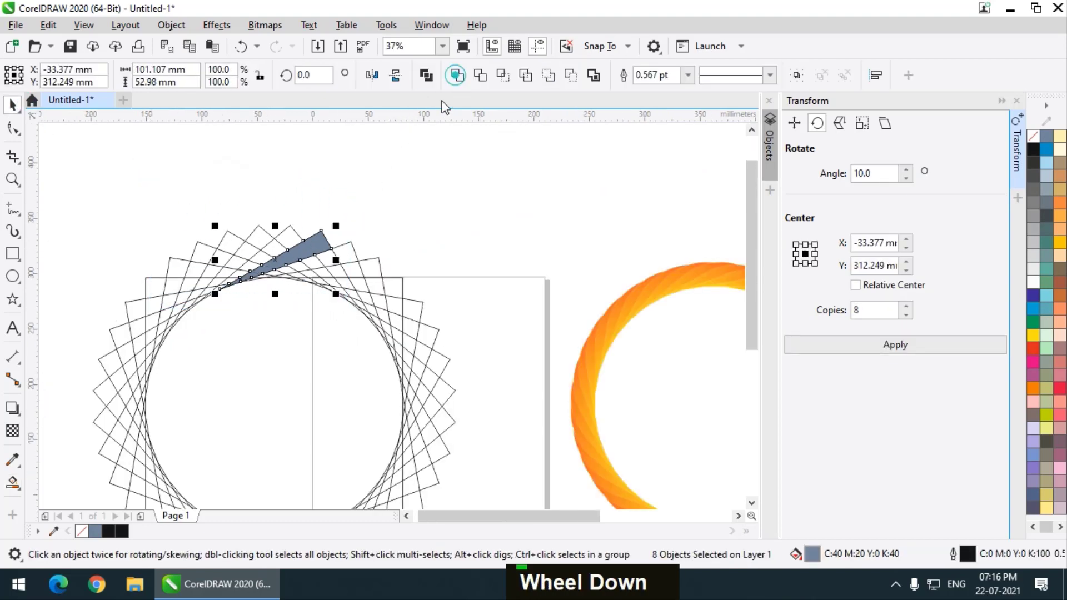
{"action": "scroll", "coordinate": [268, 248], "scroll_direction": "up", "scroll_amount": 1}
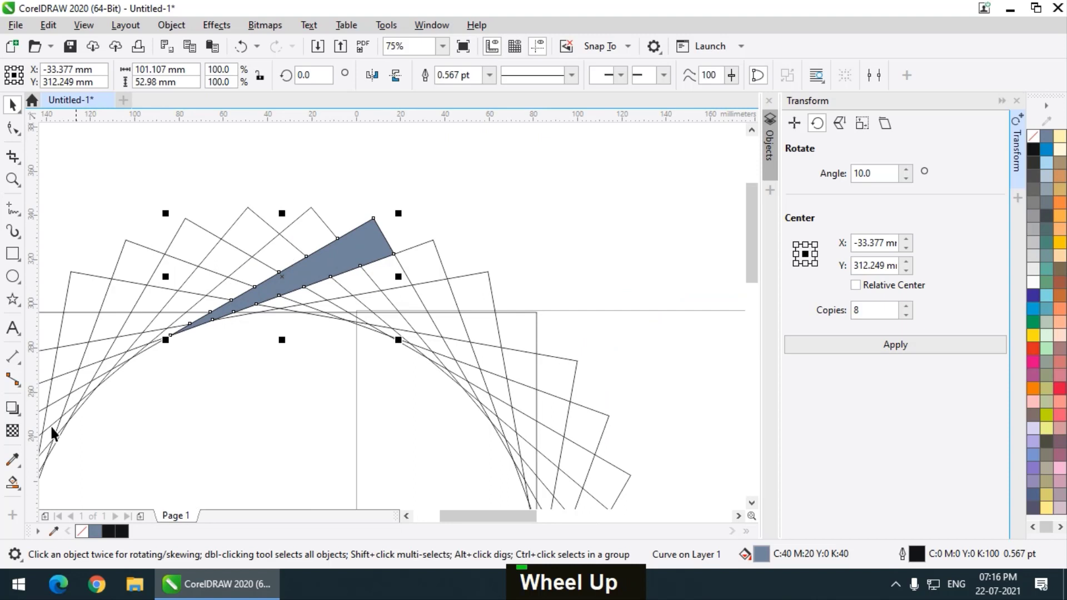
- Apply a linear fountain fill from the strip's inner tip to its outer end, with orange (#FF7017) as the end colour
{"action": "left_click", "coordinate": [10, 487]}
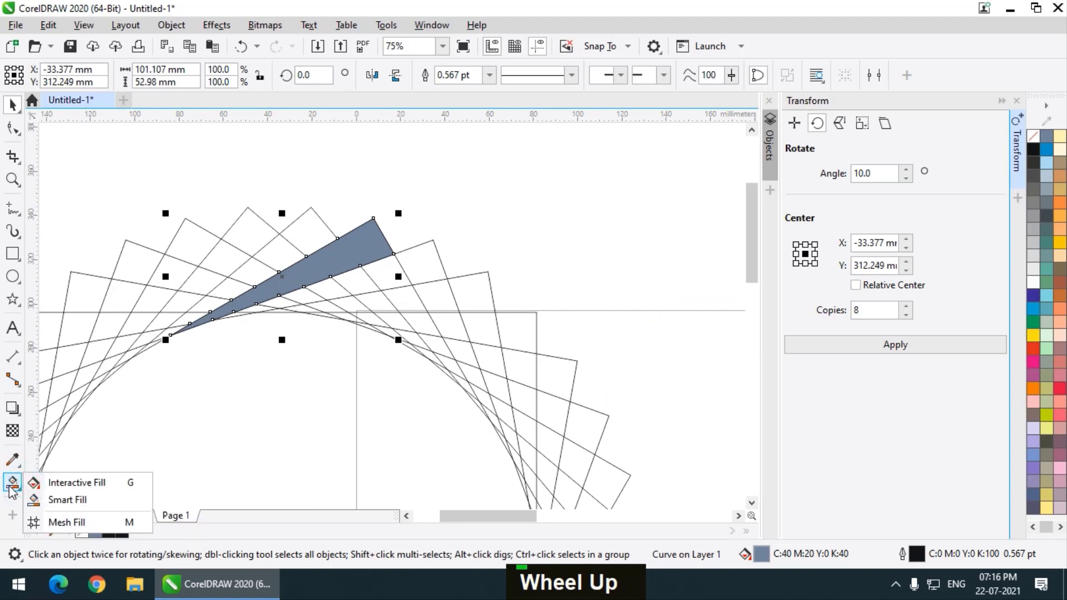
{"action": "left_click", "coordinate": [74, 484]}
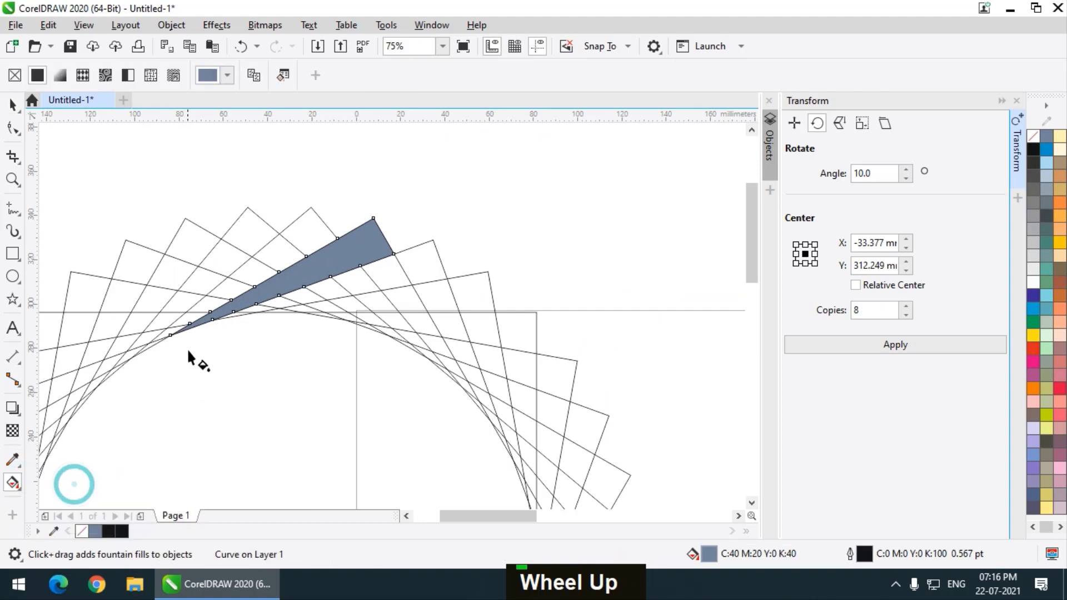
{"action": "left_click_drag", "start_coordinate": [181, 332], "coordinate": [393, 235]}
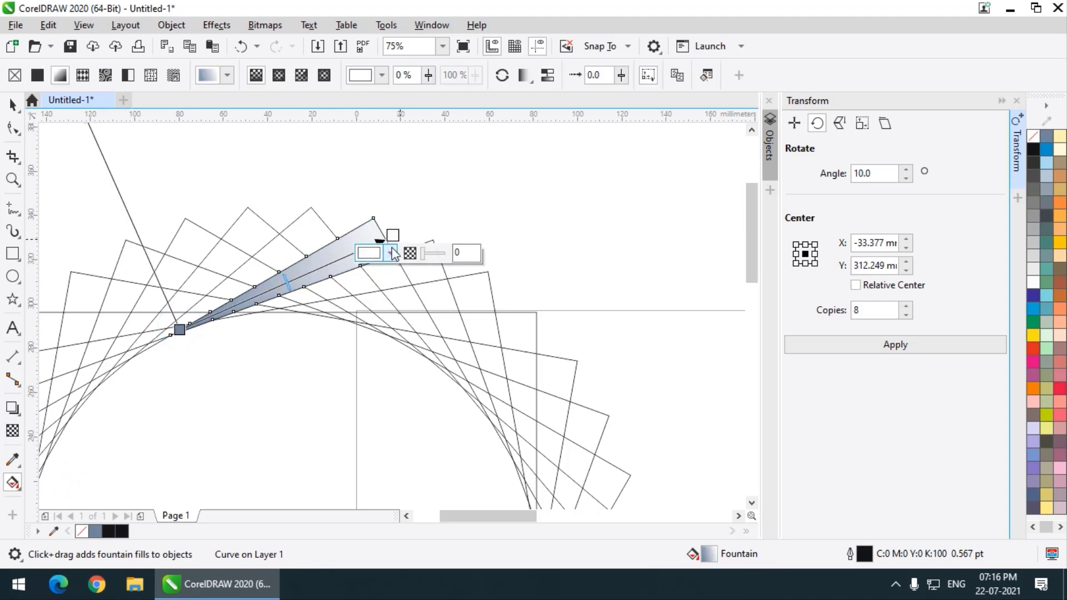
{"action": "left_click", "coordinate": [389, 252]}
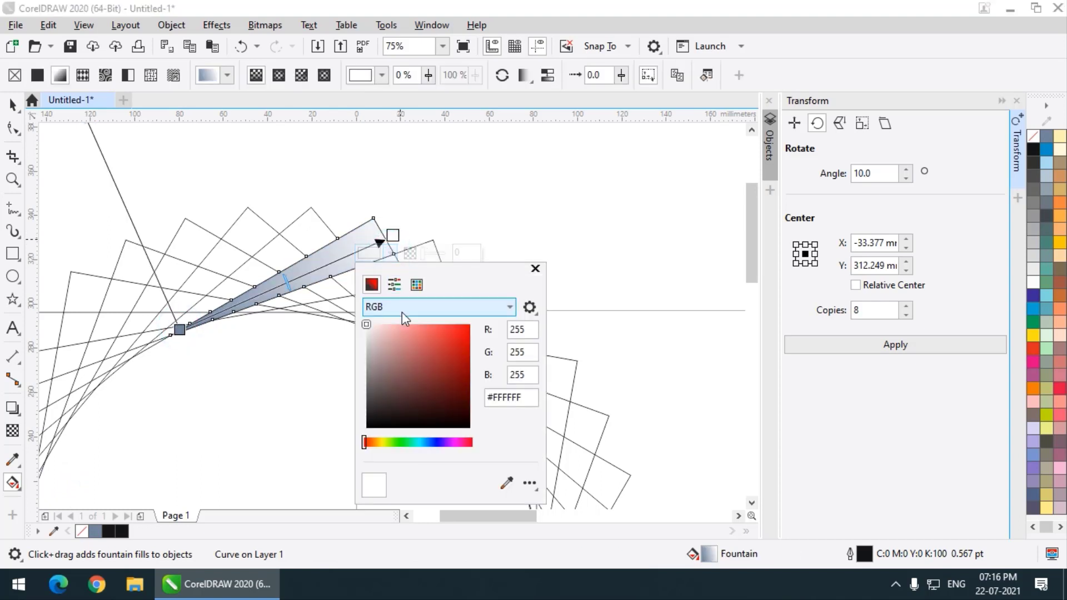
{"action": "left_click", "coordinate": [371, 442]}
{"action": "left_click_drag", "start_coordinate": [455, 334], "coordinate": [460, 324]}
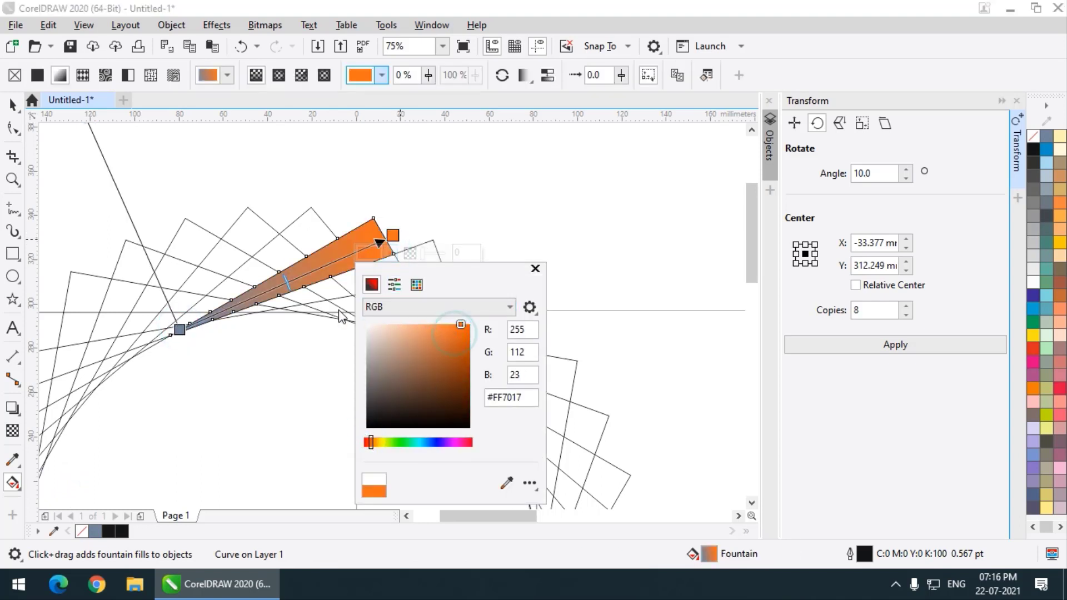
- Set the start colour of the strip's fountain fill to yellow (C3 M1 Y87 K0) and return to the Pick tool
{"action": "left_click", "coordinate": [179, 331]}
{"action": "left_click", "coordinate": [180, 331]}
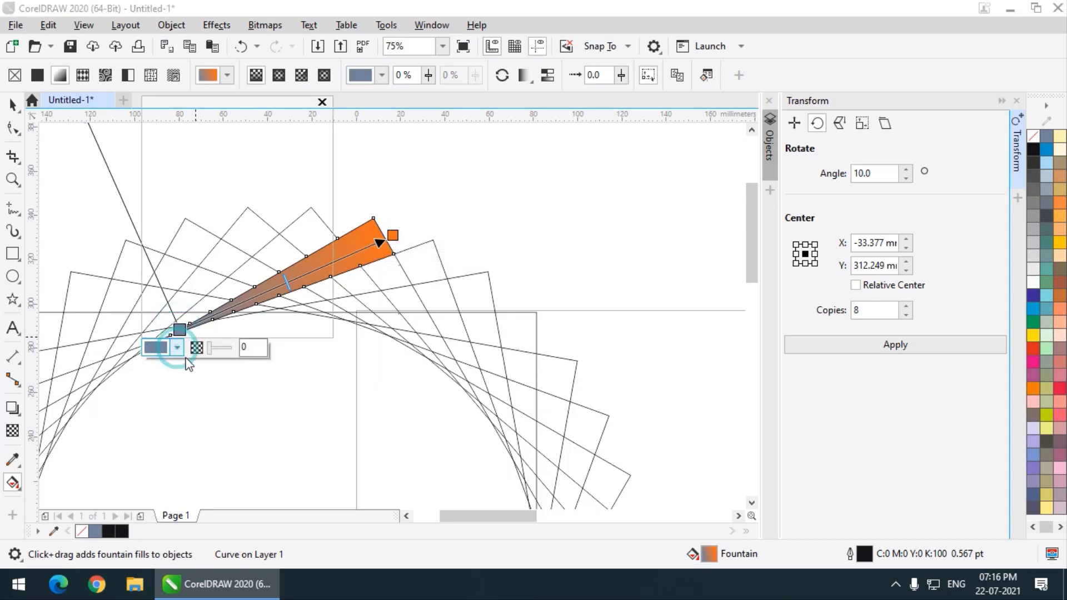
{"action": "left_click", "coordinate": [177, 348]}
{"action": "left_click", "coordinate": [167, 276]}
{"action": "left_click_drag", "start_coordinate": [197, 230], "coordinate": [254, 158]}
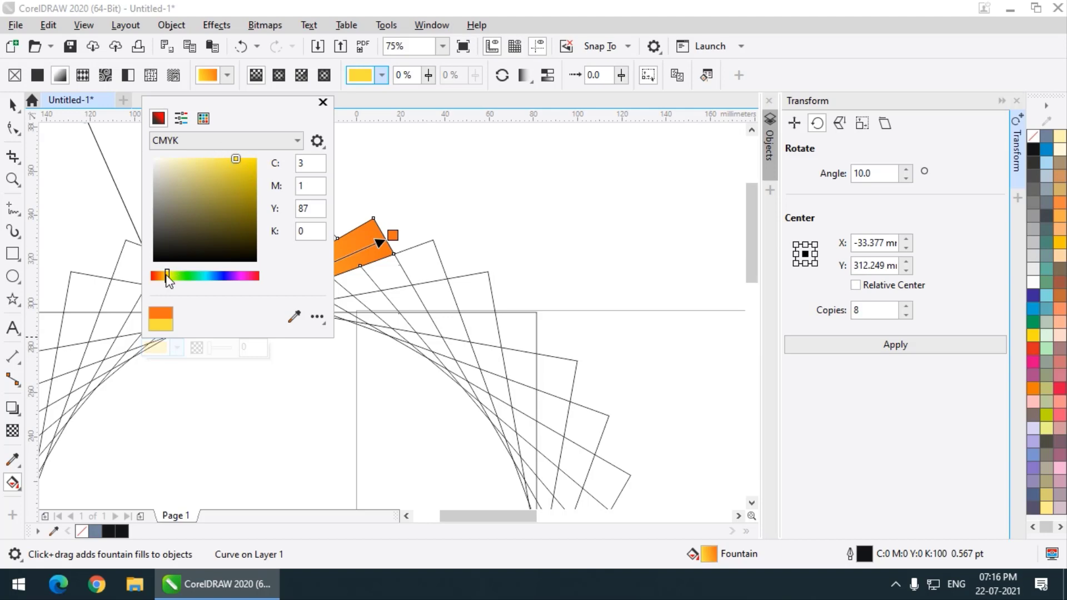
{"action": "double_click", "coordinate": [12, 106]}
- Move the gradient strip's rotation centre to the centre of the square pattern and create 35 copies rotated by 10°
{"action": "scroll", "coordinate": [412, 229], "scroll_direction": "down", "scroll_amount": 2}
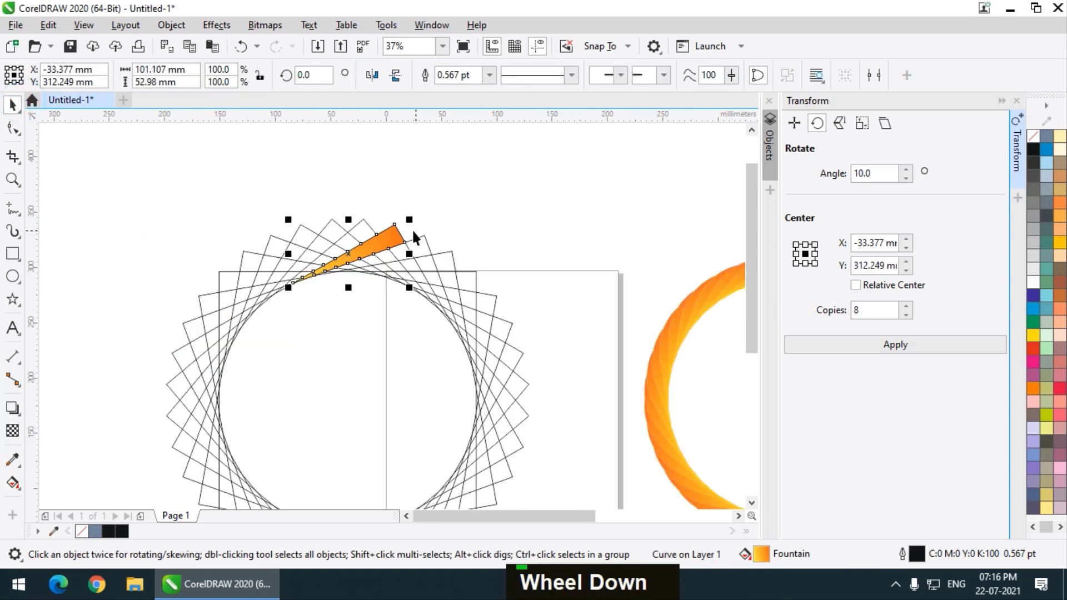
{"action": "scroll", "coordinate": [355, 248], "scroll_direction": "up", "scroll_amount": 1}
{"action": "left_click", "coordinate": [341, 218]}
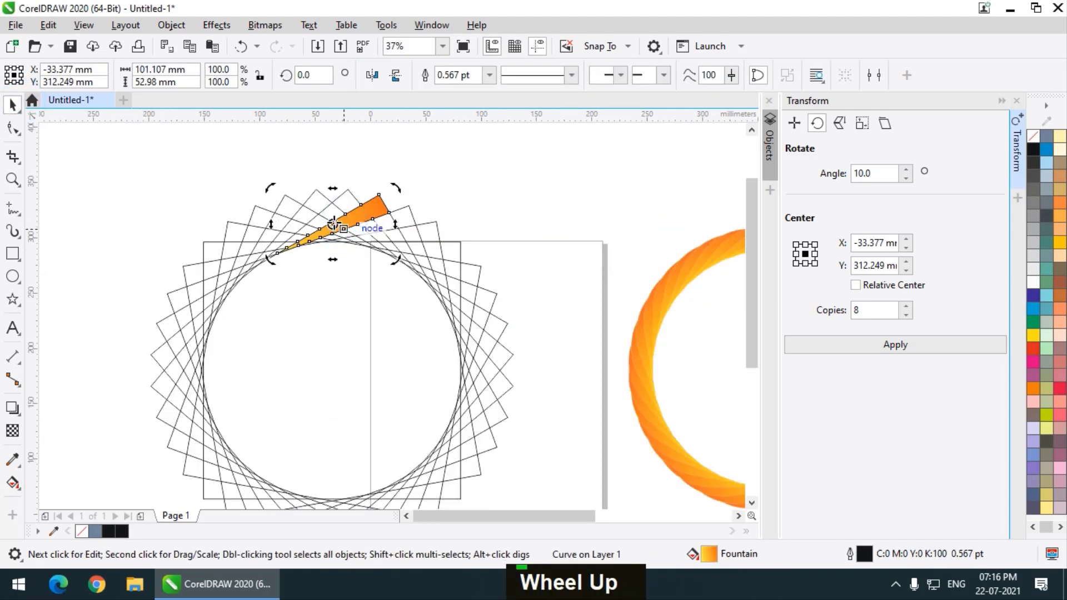
{"action": "left_click_drag", "start_coordinate": [332, 223], "coordinate": [333, 370]}
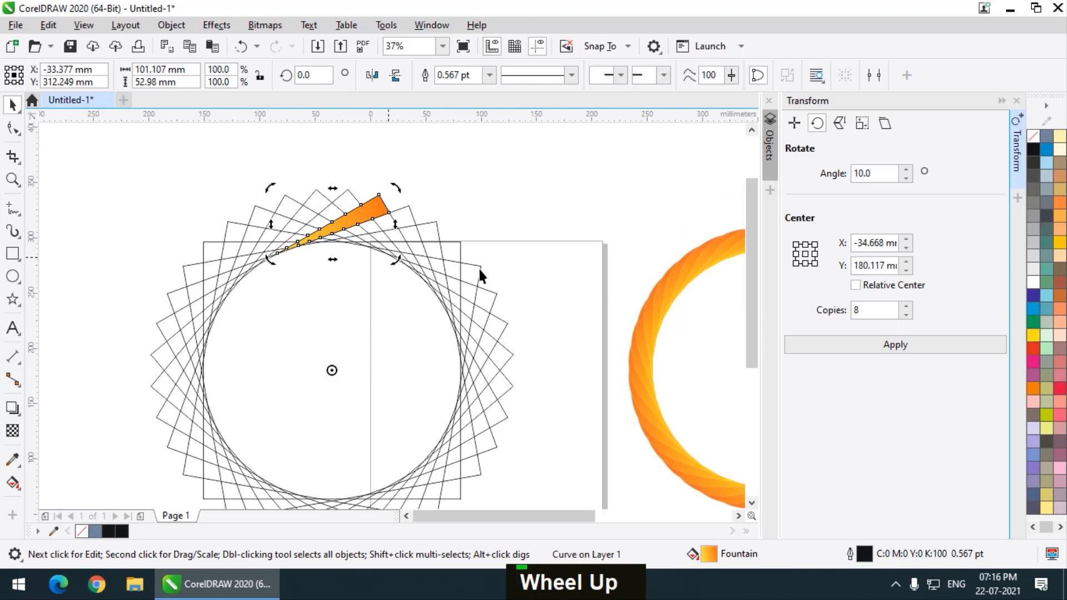
{"action": "double_click", "coordinate": [876, 310]}
{"action": "type", "text": "35"}
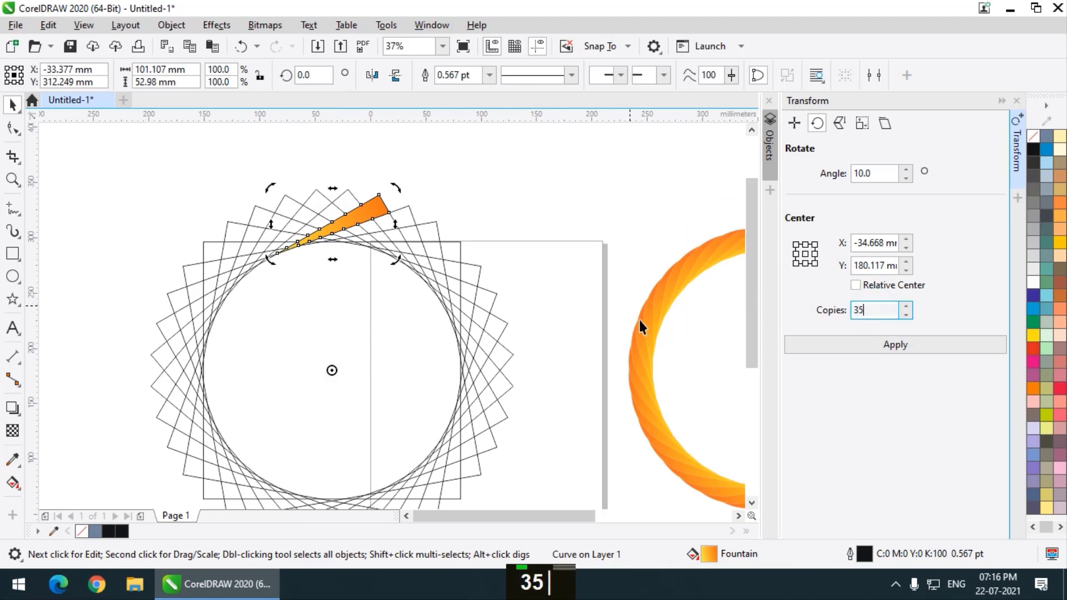
{"action": "left_click", "coordinate": [861, 346]}
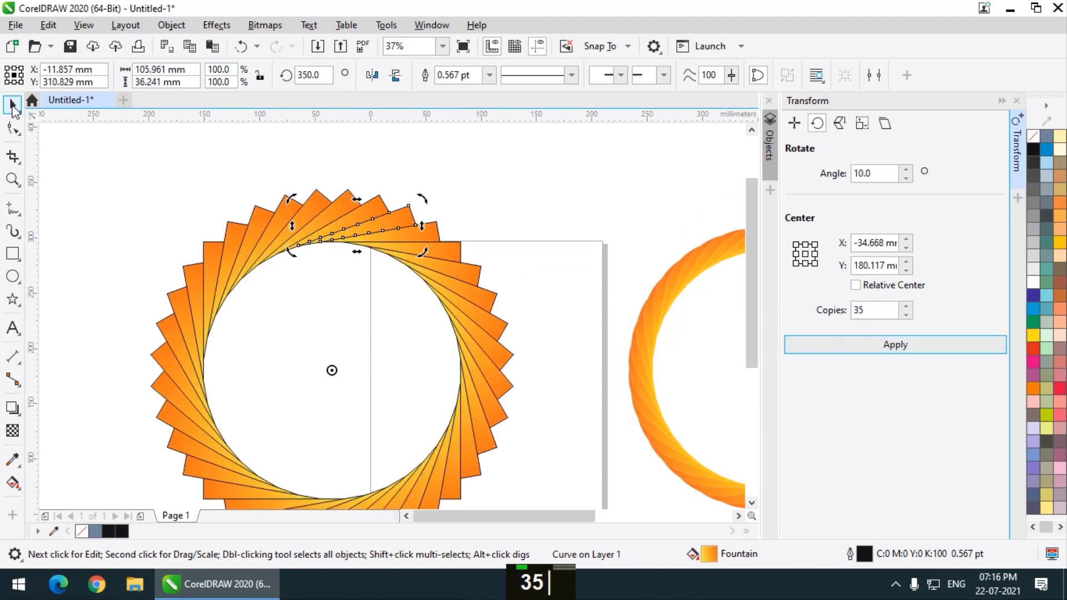
- Select all the strips and squares of the new spiky ring and remove their outlines
{"action": "scroll", "coordinate": [320, 228], "scroll_direction": "down", "scroll_amount": 2}
{"action": "left_click", "coordinate": [234, 181]}
{"action": "left_click_drag", "start_coordinate": [178, 166], "coordinate": [439, 428]}
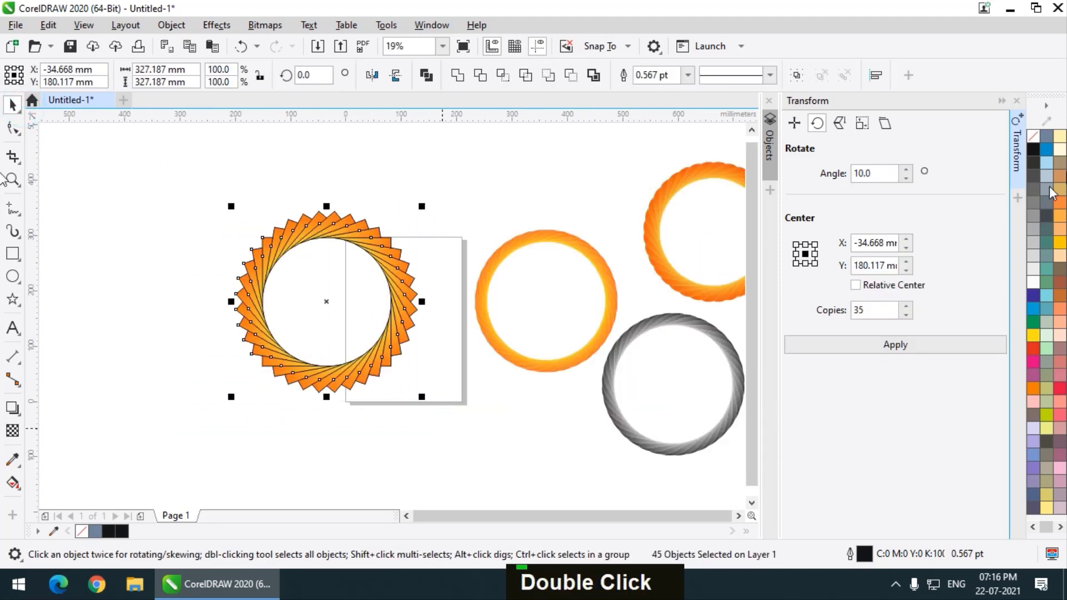
{"action": "right_click", "coordinate": [1033, 136]}
{"action": "scroll", "coordinate": [449, 248], "scroll_direction": "down", "scroll_amount": 1}
{"action": "scroll", "coordinate": [449, 249], "scroll_direction": "up", "scroll_amount": 1}
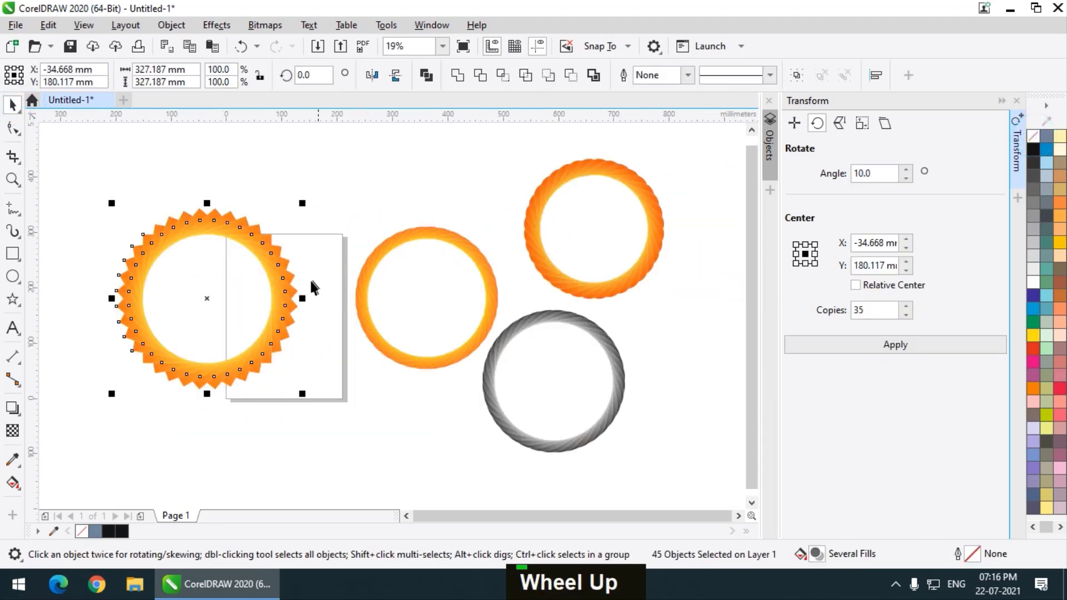
- Move the spiky ring to about X 26, Y 256 mm and the thin orange ring to about X 355, Y 309 mm
{"action": "left_click_drag", "start_coordinate": [281, 284], "coordinate": [315, 241]}
{"action": "scroll", "coordinate": [286, 307], "scroll_direction": "down", "scroll_amount": 1}
{"action": "scroll", "coordinate": [354, 280], "scroll_direction": "up", "scroll_amount": 1}
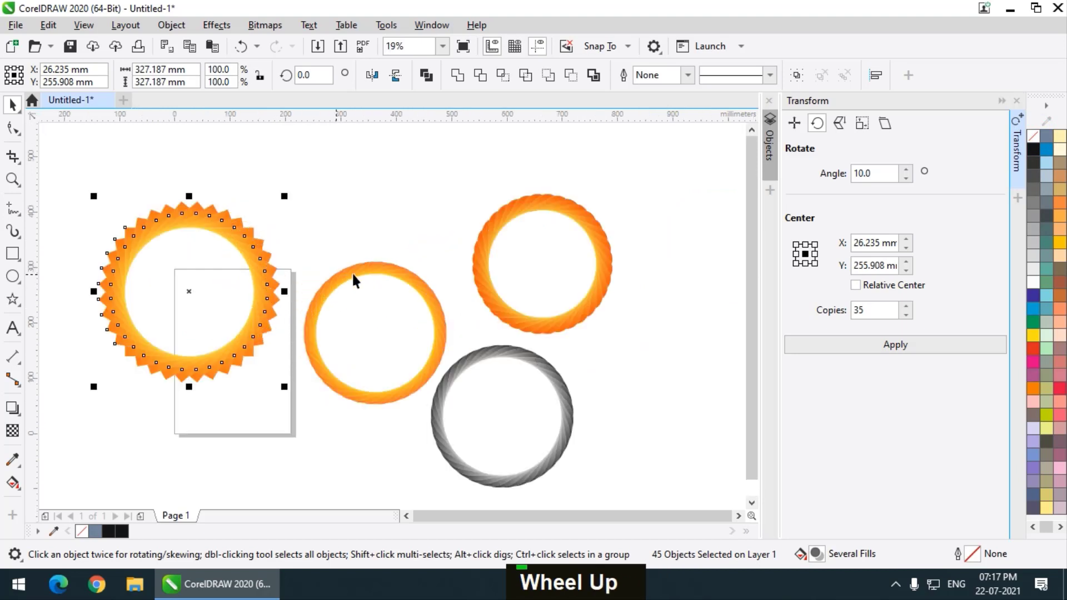
{"action": "left_click_drag", "start_coordinate": [369, 359], "coordinate": [458, 424]}
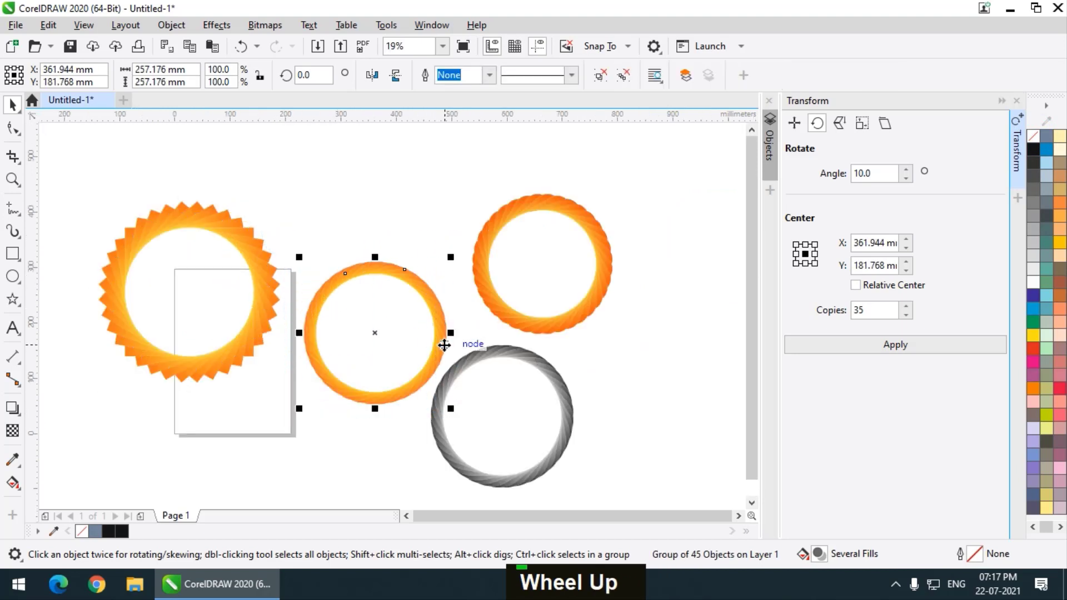
{"action": "left_click_drag", "start_coordinate": [446, 336], "coordinate": [442, 270]}
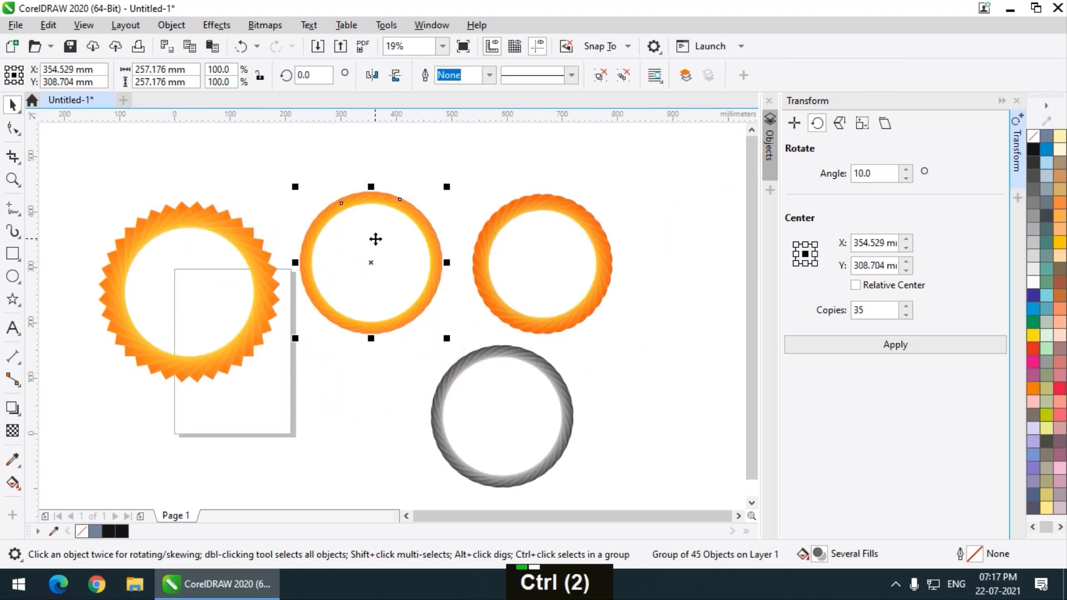
- Group all pieces of the spiky ring and move the group to about X -4, Y 378 mm
{"action": "key", "text": "ctrl+g"}
{"action": "left_click", "coordinate": [230, 173]}
{"action": "scroll", "coordinate": [343, 292], "scroll_direction": "down", "scroll_amount": 1}
{"action": "scroll", "coordinate": [261, 272], "scroll_direction": "up", "scroll_amount": 1}
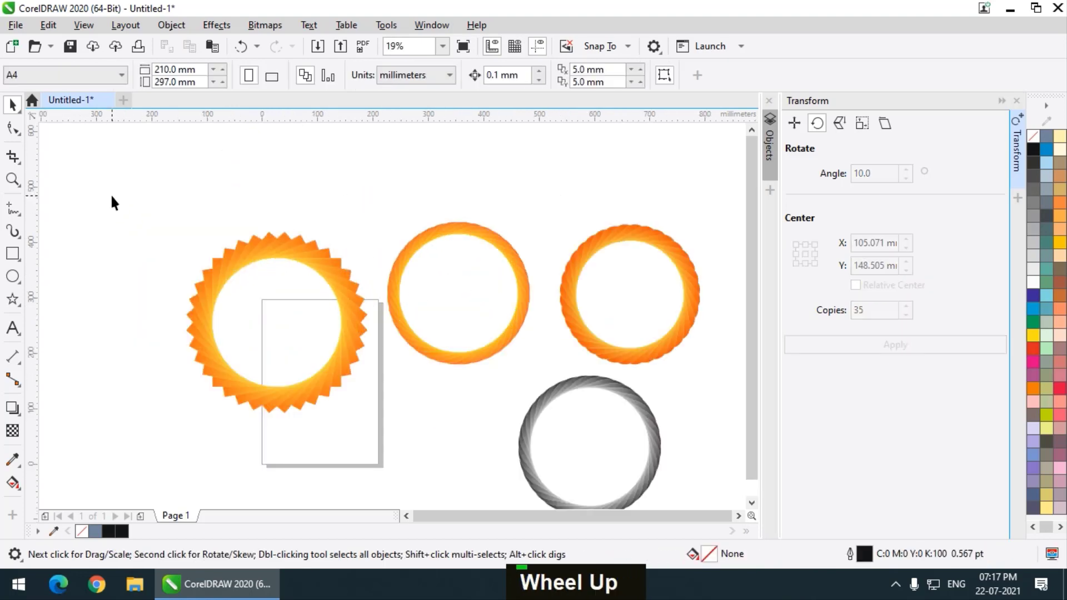
{"action": "left_click_drag", "start_coordinate": [110, 194], "coordinate": [391, 446]}
{"action": "left_click_drag", "start_coordinate": [358, 361], "coordinate": [341, 293]}
{"action": "scroll", "coordinate": [267, 181], "scroll_direction": "up", "scroll_amount": 2}
{"action": "scroll", "coordinate": [266, 229], "scroll_direction": "down", "scroll_amount": 2}
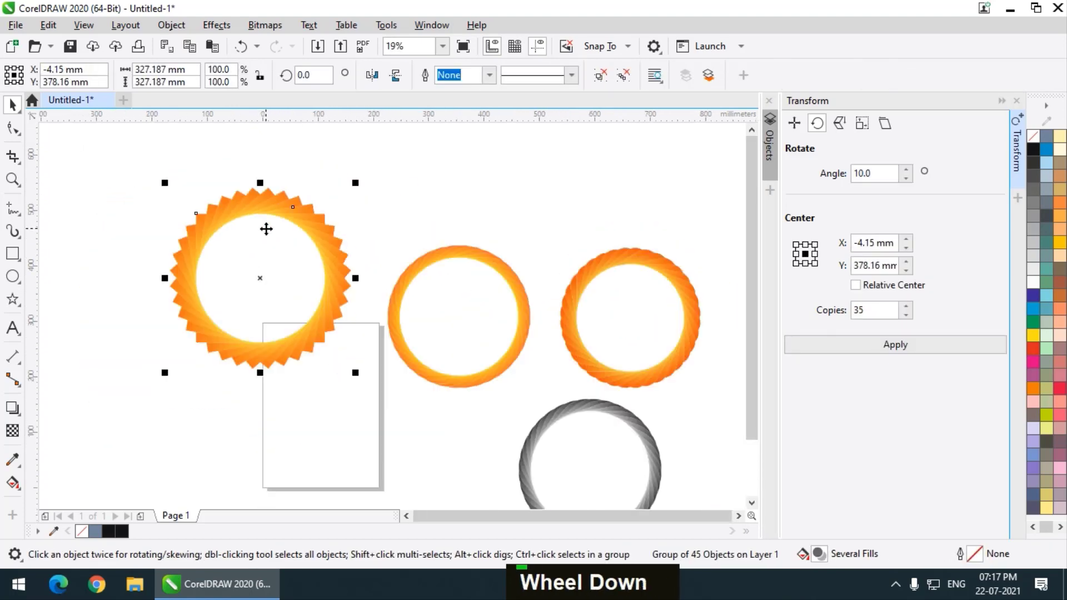
- Place a concentric copy of the spiky ring scaled to about 64%, and repeat the scaled duplication three times towards the centre
{"action": "scroll", "coordinate": [195, 214], "scroll_direction": "down", "scroll_amount": 1}
{"action": "scroll", "coordinate": [196, 217], "scroll_direction": "up", "scroll_amount": 1}
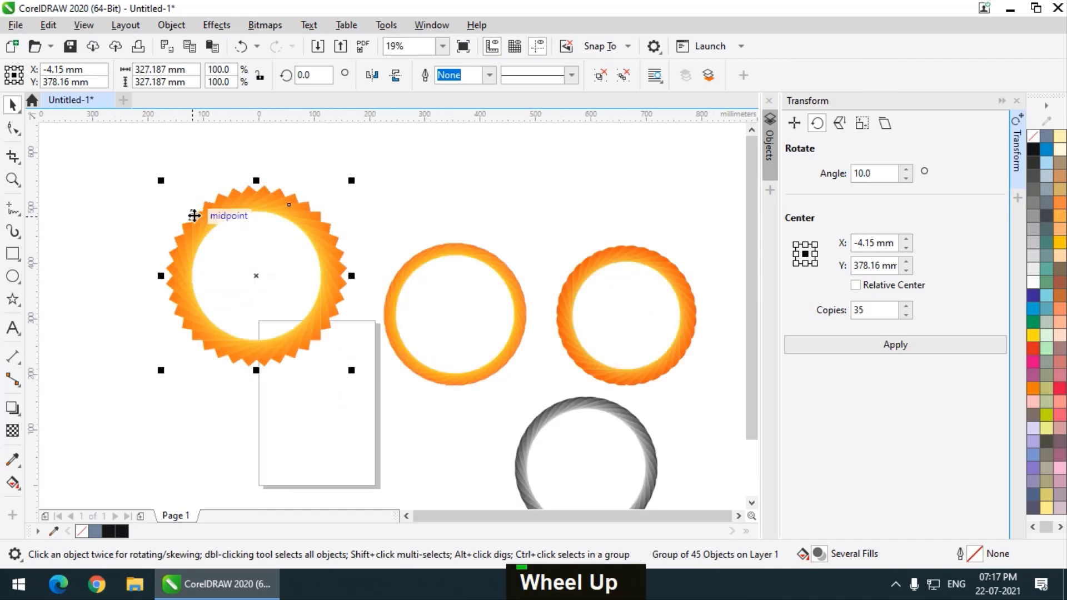
{"action": "scroll", "coordinate": [206, 214], "scroll_direction": "up", "scroll_amount": 2}
{"action": "scroll", "coordinate": [296, 216], "scroll_direction": "down", "scroll_amount": 2}
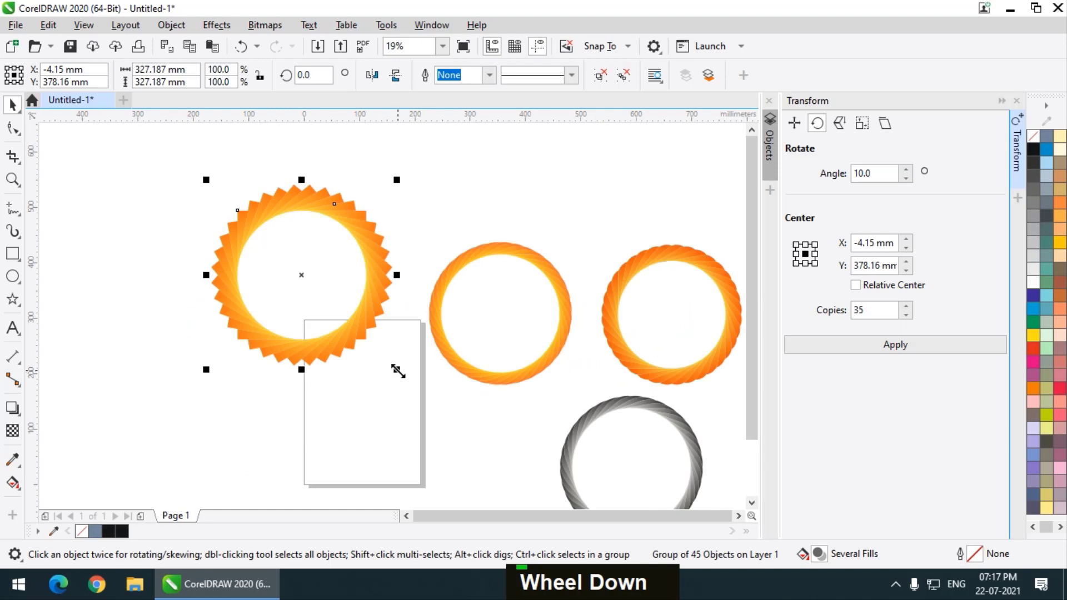
{"action": "left_click_drag", "start_coordinate": [397, 369], "coordinate": [369, 381]}
{"action": "right_click", "coordinate": [369, 382], "text": "shift"}
{"action": "scroll", "coordinate": [280, 237], "scroll_direction": "up", "scroll_amount": 2}
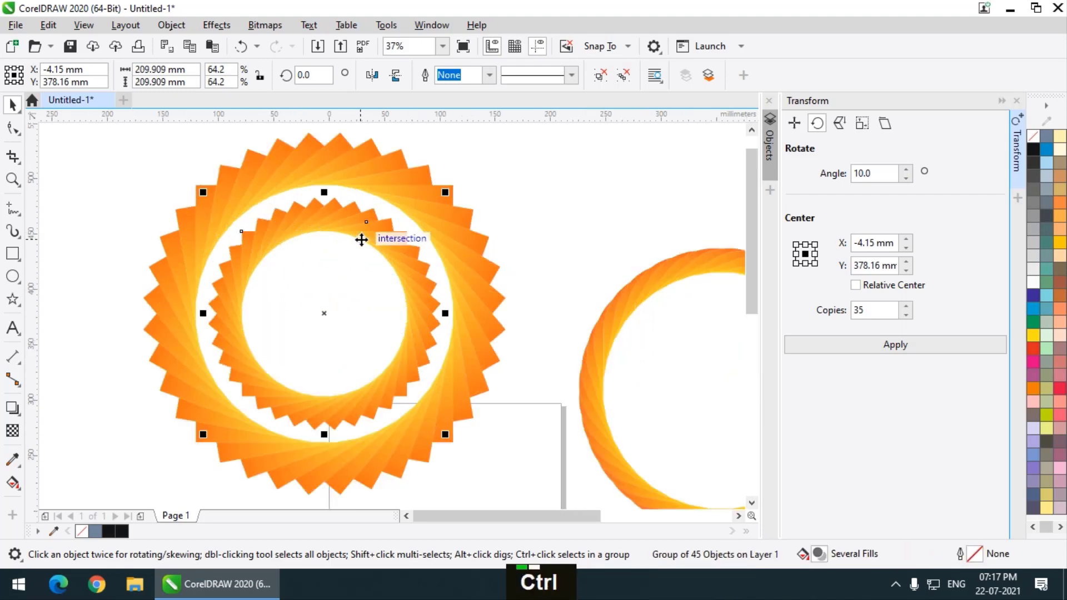
{"action": "key", "text": "ctrl+r"}
{"action": "key", "text": "ctrl+r"}
{"action": "key", "text": "ctrl+r"}
{"action": "scroll", "coordinate": [275, 261], "scroll_direction": "down", "scroll_amount": 2}
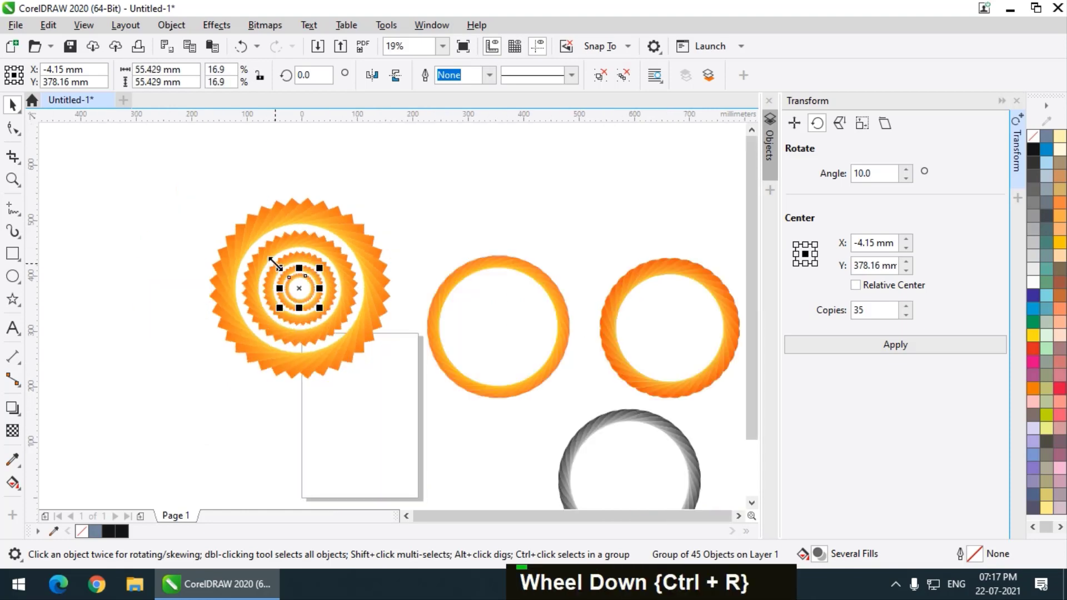
{"action": "left_click", "coordinate": [266, 206]}
{"action": "scroll", "coordinate": [282, 231], "scroll_direction": "up", "scroll_amount": 2}
{"action": "scroll", "coordinate": [344, 222], "scroll_direction": "down", "scroll_amount": 2}
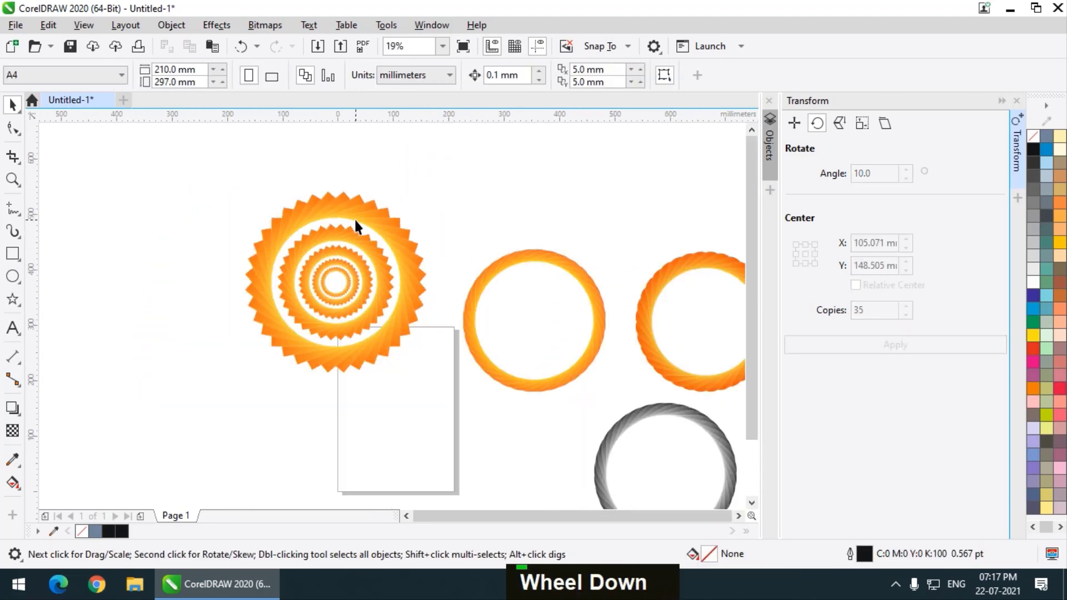
- Select all pieces of the scalloped dark-orange ring and group them
{"action": "scroll", "coordinate": [255, 200], "scroll_direction": "down", "scroll_amount": 2}
{"action": "scroll", "coordinate": [518, 248], "scroll_direction": "up", "scroll_amount": 4}
{"action": "left_click", "coordinate": [507, 320]}
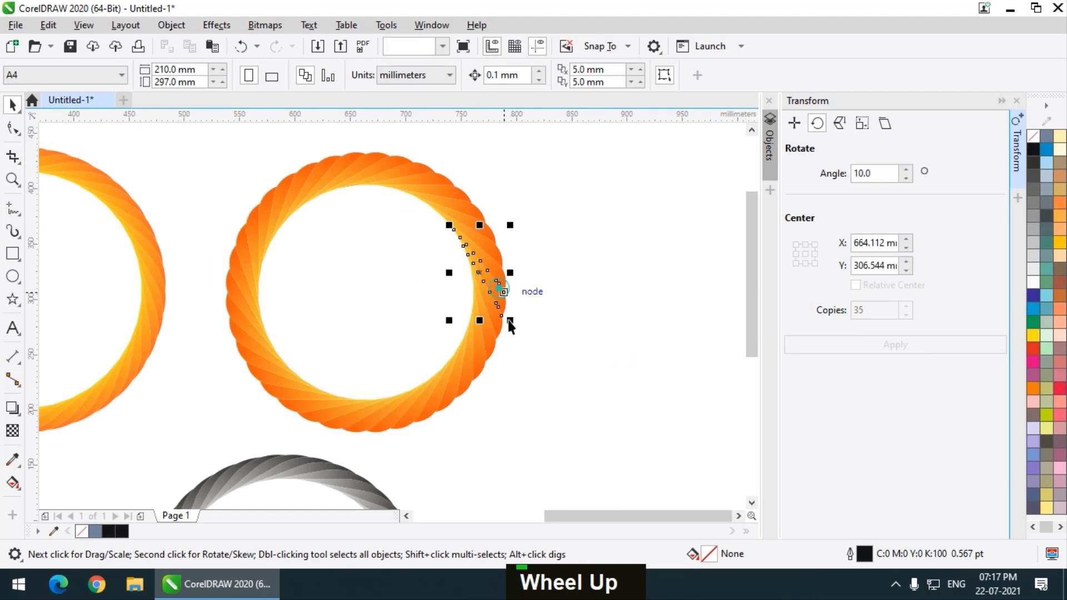
{"action": "left_click", "coordinate": [502, 190]}
{"action": "scroll", "coordinate": [574, 184], "scroll_direction": "down", "scroll_amount": 2}
{"action": "left_click_drag", "start_coordinate": [568, 158], "coordinate": [370, 321]}
{"action": "key", "text": "ctrl+g"}
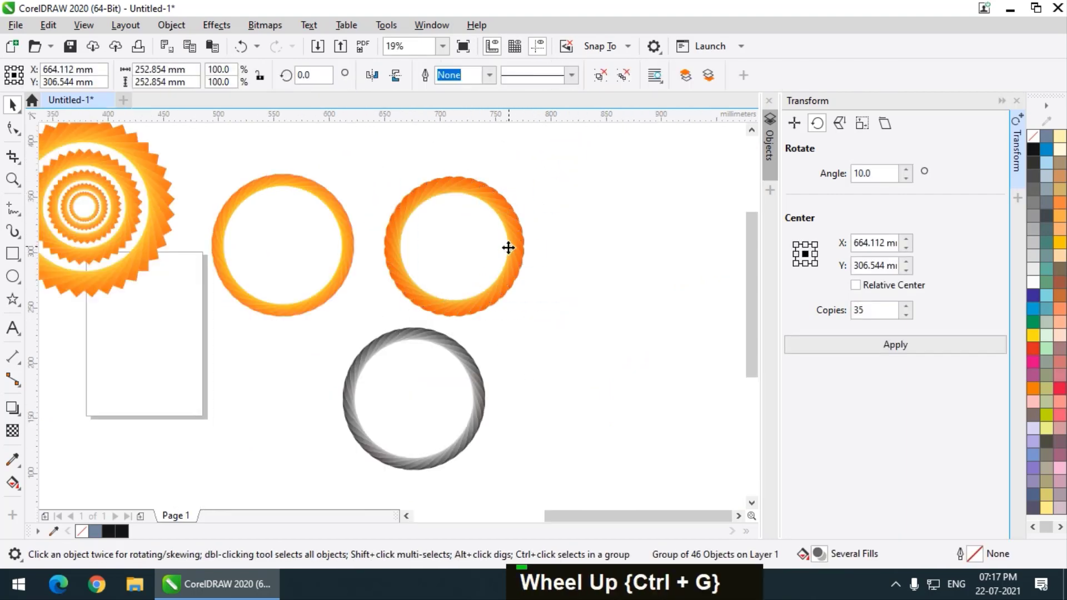
- Try a concentric copy of the scalloped ring scaled to about 73%, repeating the scaled duplication four times towards the centre
{"action": "scroll", "coordinate": [508, 245], "scroll_direction": "up", "scroll_amount": 2}
{"action": "left_click_drag", "start_coordinate": [544, 392], "coordinate": [505, 362]}
{"action": "right_click", "coordinate": [505, 363], "text": "shift"}
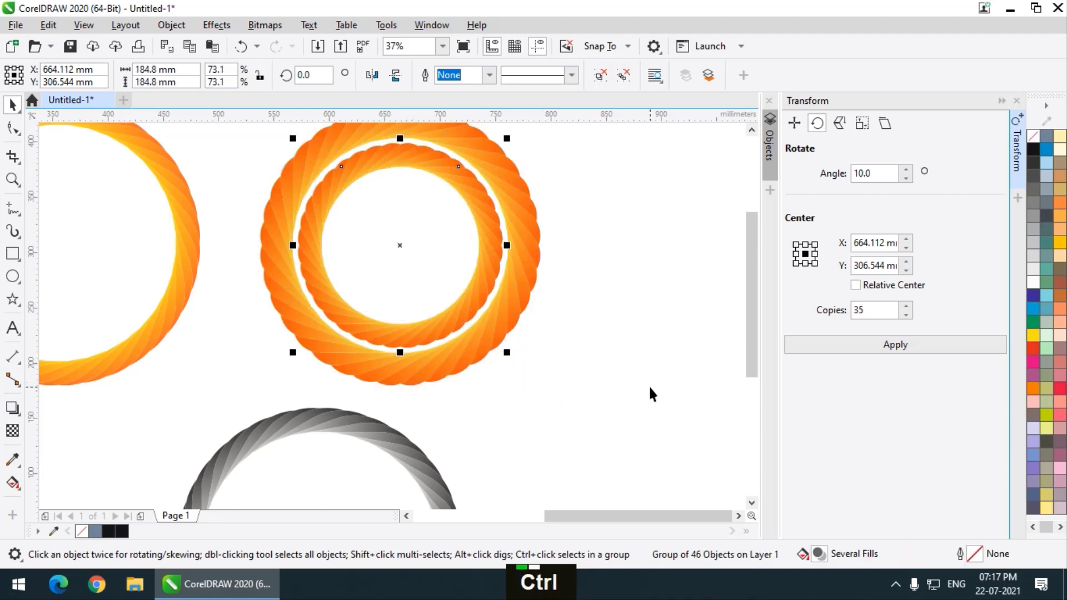
{"action": "key", "text": "ctrl+r"}
{"action": "key", "text": "ctrl+r"}
{"action": "key", "text": "ctrl+r"}
{"action": "key", "text": "ctrl+r"}
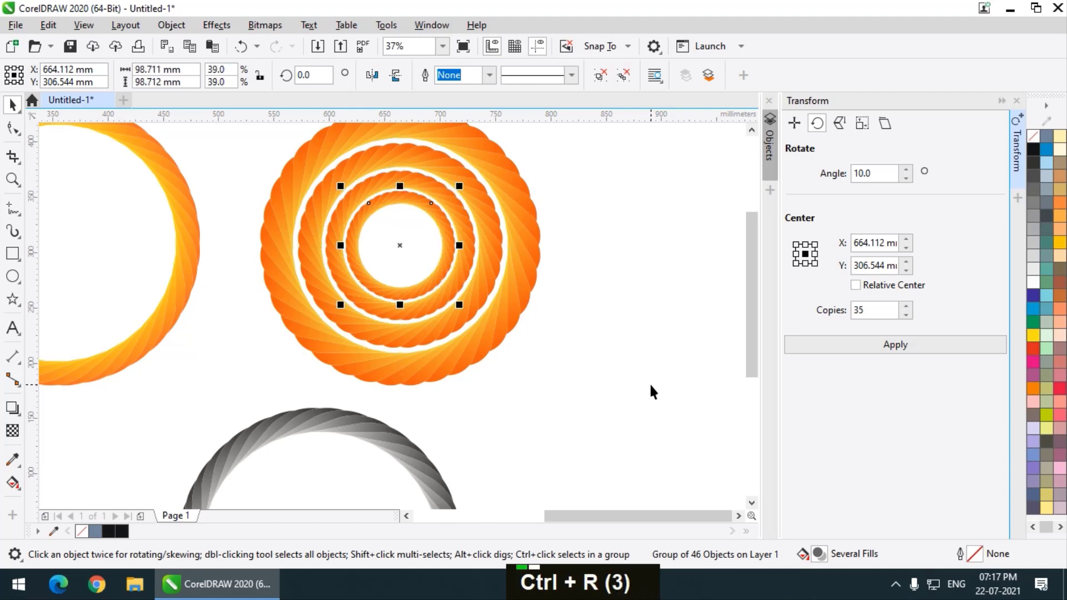
{"action": "scroll", "coordinate": [457, 284], "scroll_direction": "down", "scroll_amount": 2}
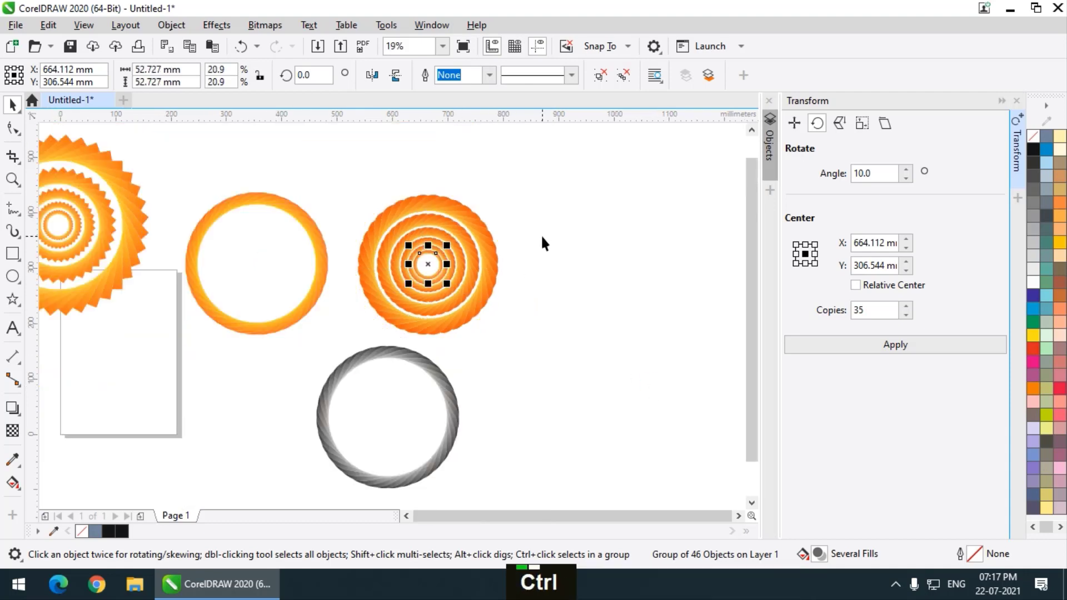
- Undo all the concentric copies of the scalloped ring and clear the selection
{"action": "key", "text": "ctrl+z"}
{"action": "key", "text": "ctrl+z"}
{"action": "key", "text": "ctrl+z"}
{"action": "key", "text": "ctrl+z"}
{"action": "key", "text": "ctrl+z"}
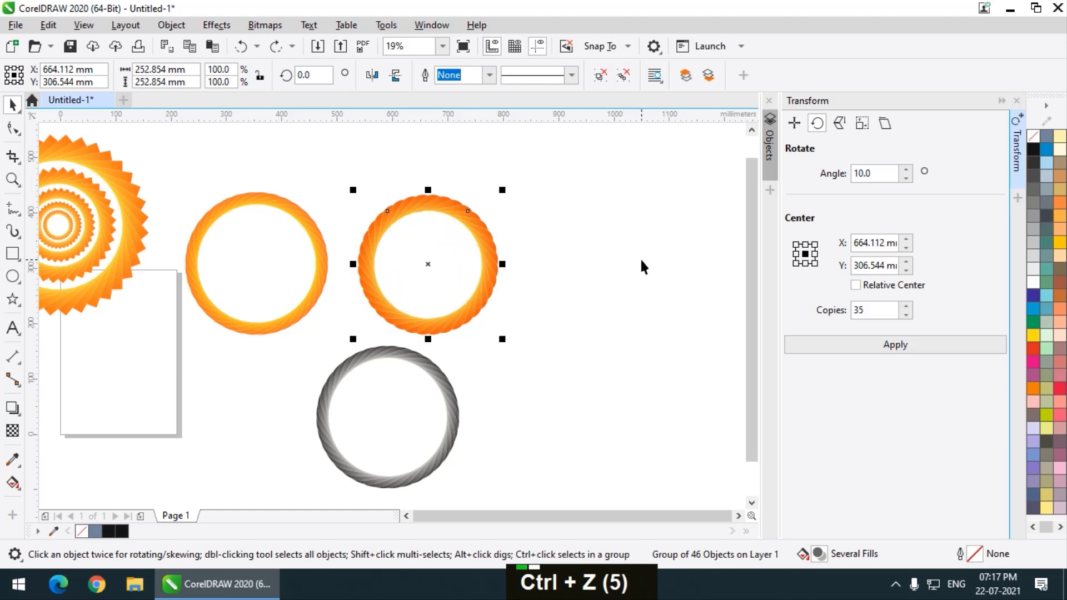
{"action": "left_click", "coordinate": [639, 261]}
{"action": "scroll", "coordinate": [598, 286], "scroll_direction": "down", "scroll_amount": 2}
{"action": "scroll", "coordinate": [426, 228], "scroll_direction": "up", "scroll_amount": 2}
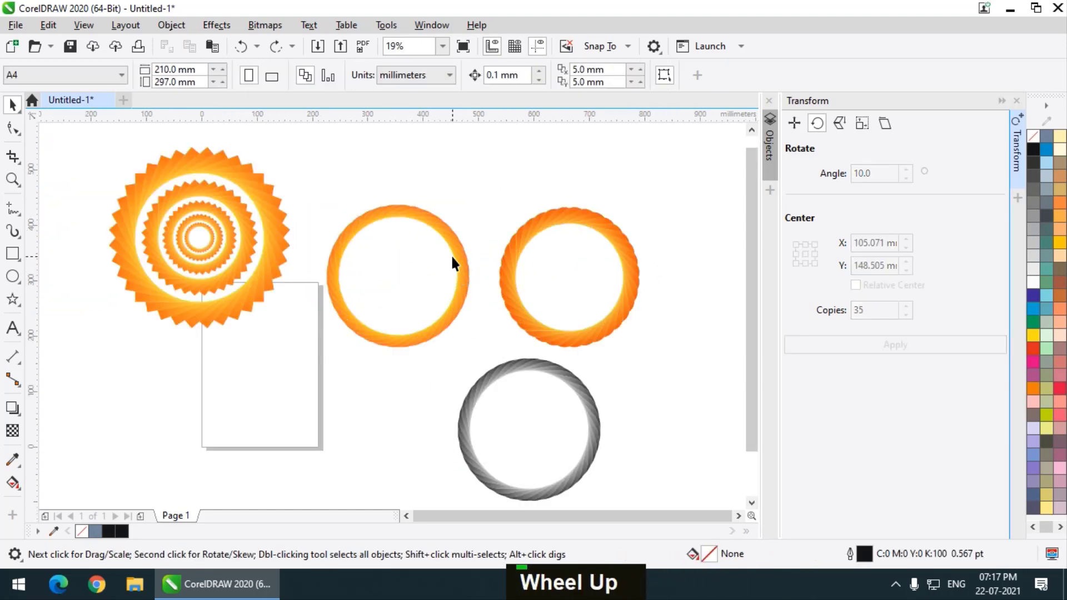
- Spread the rings apart: move the thin orange ring up, the grey ring aside, and the scalloped ring to about X 619, Y 378 mm
{"action": "left_click_drag", "start_coordinate": [451, 345], "coordinate": [482, 362]}
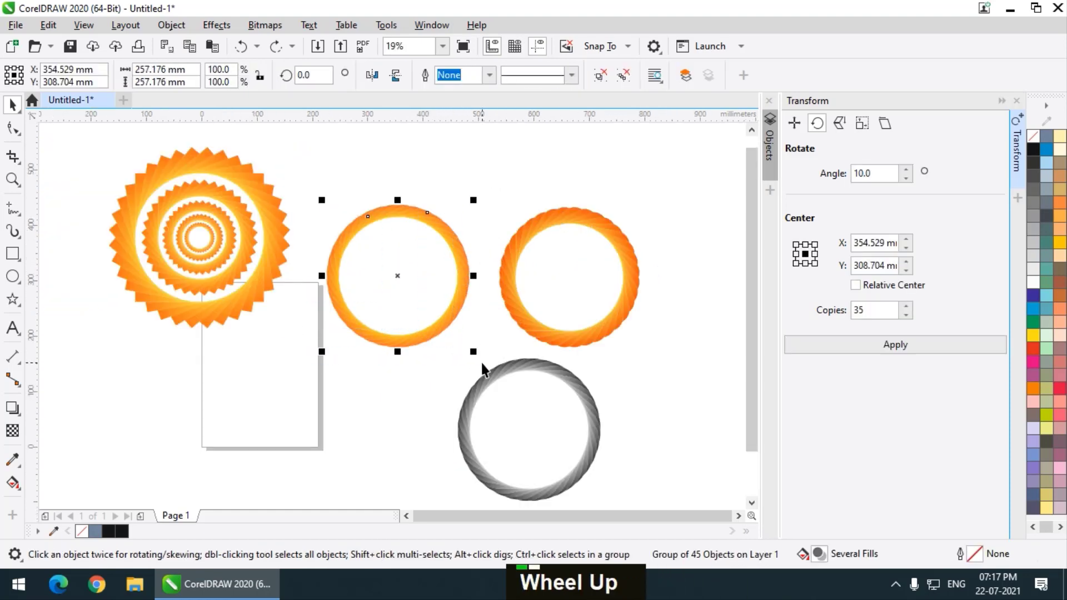
{"action": "key", "text": "ctrl+g"}
{"action": "left_click_drag", "start_coordinate": [457, 244], "coordinate": [445, 167]}
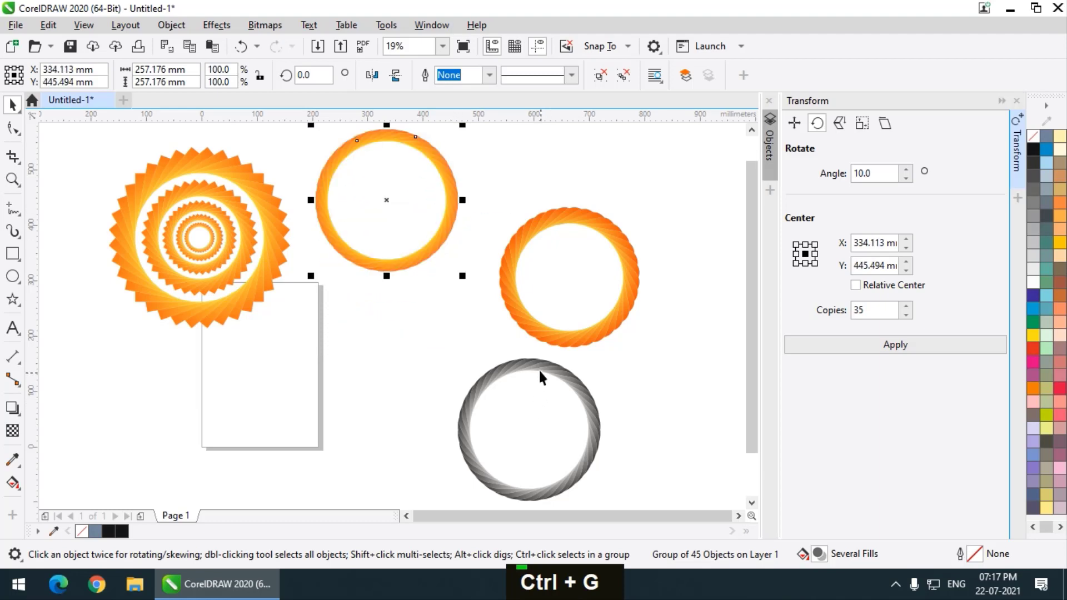
{"action": "left_click", "coordinate": [538, 366]}
{"action": "scroll", "coordinate": [470, 328], "scroll_direction": "down", "scroll_amount": 1}
{"action": "left_click_drag", "start_coordinate": [527, 358], "coordinate": [597, 328]}
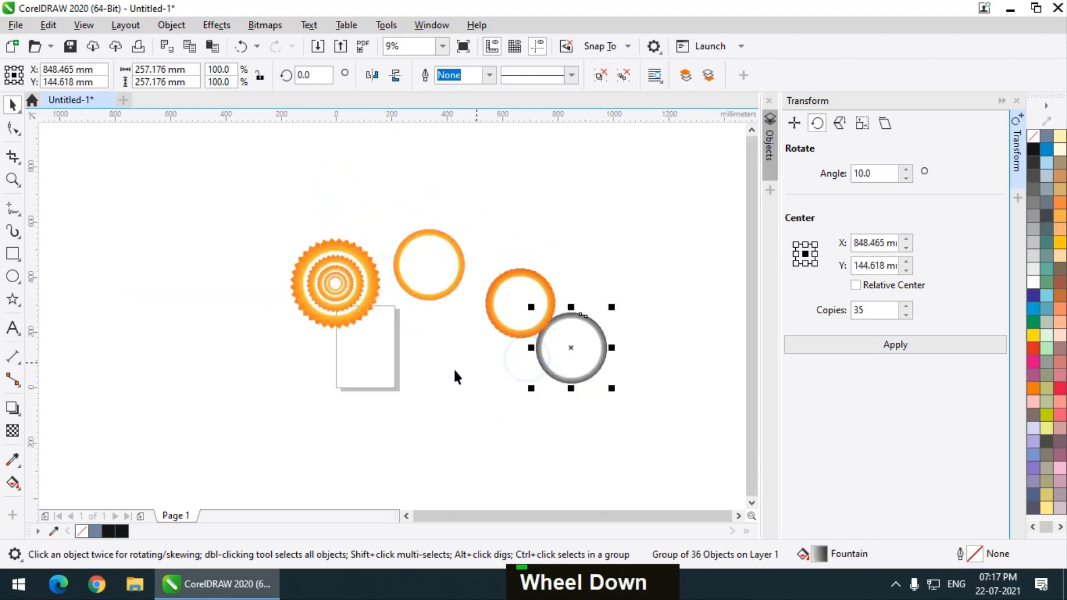
{"action": "scroll", "coordinate": [455, 377], "scroll_direction": "up", "scroll_amount": 1}
{"action": "left_click_drag", "start_coordinate": [581, 287], "coordinate": [557, 248]}
- Draw a circle about 253 mm in diameter in the free space beside the page and show its rotation handles
{"action": "left_click", "coordinate": [13, 276]}
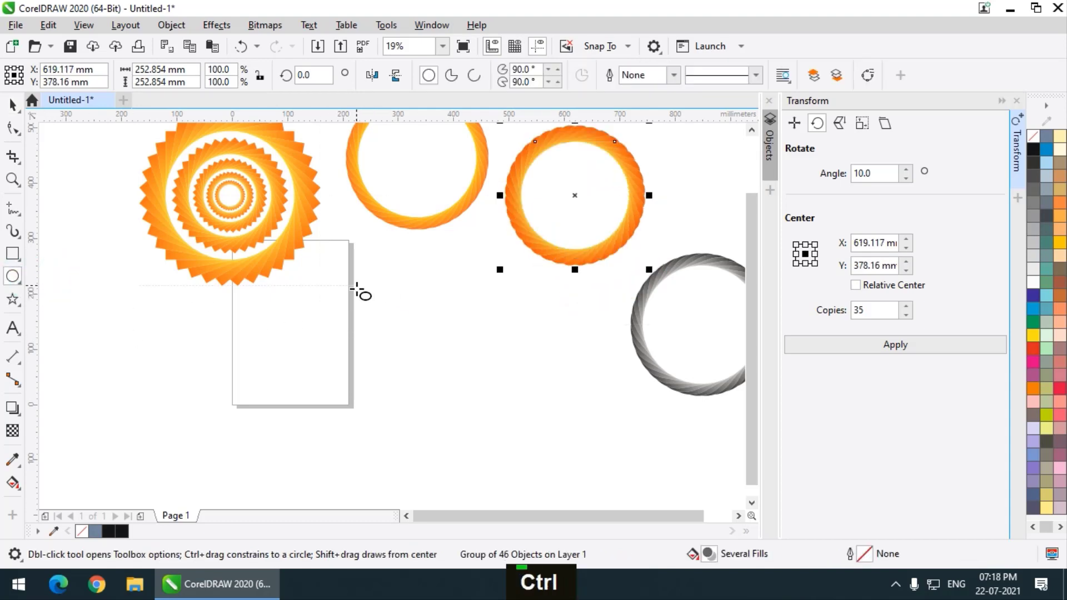
{"action": "left_click_drag", "start_coordinate": [356, 286], "coordinate": [472, 426]}
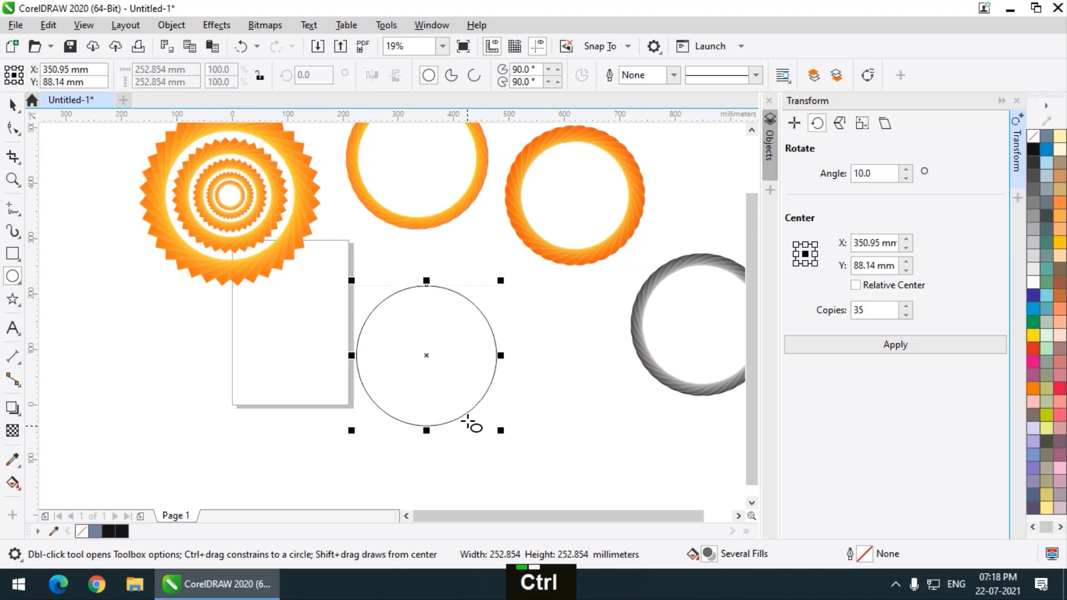
{"action": "left_click", "coordinate": [427, 356]}
- Try rotating eight copies of the circle by 10° about its own centre, and undo the rotation
{"action": "left_click_drag", "start_coordinate": [880, 311], "coordinate": [703, 308]}
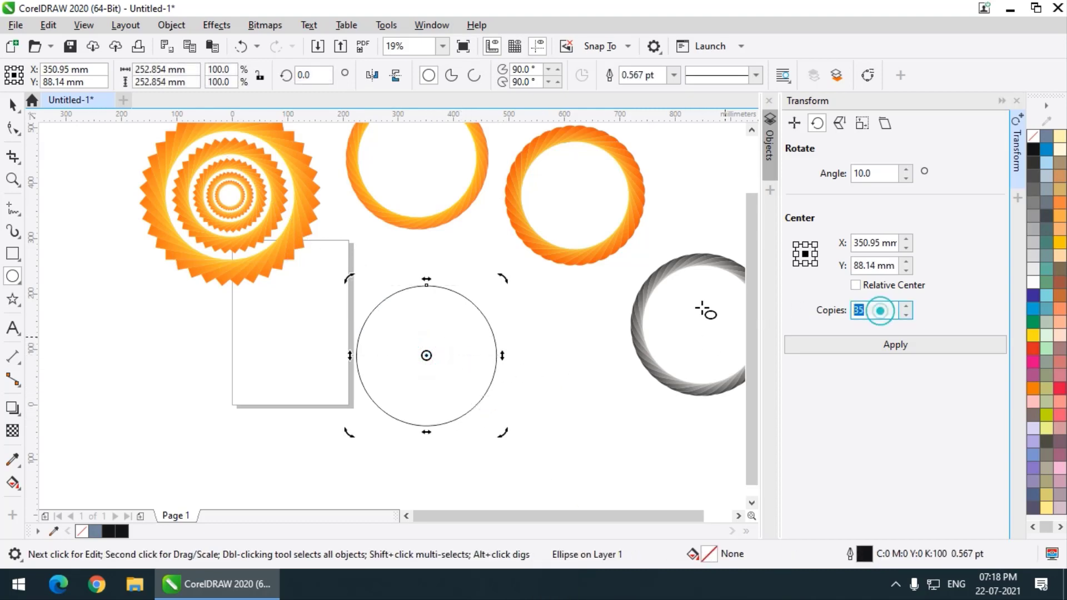
{"action": "type", "text": "8"}
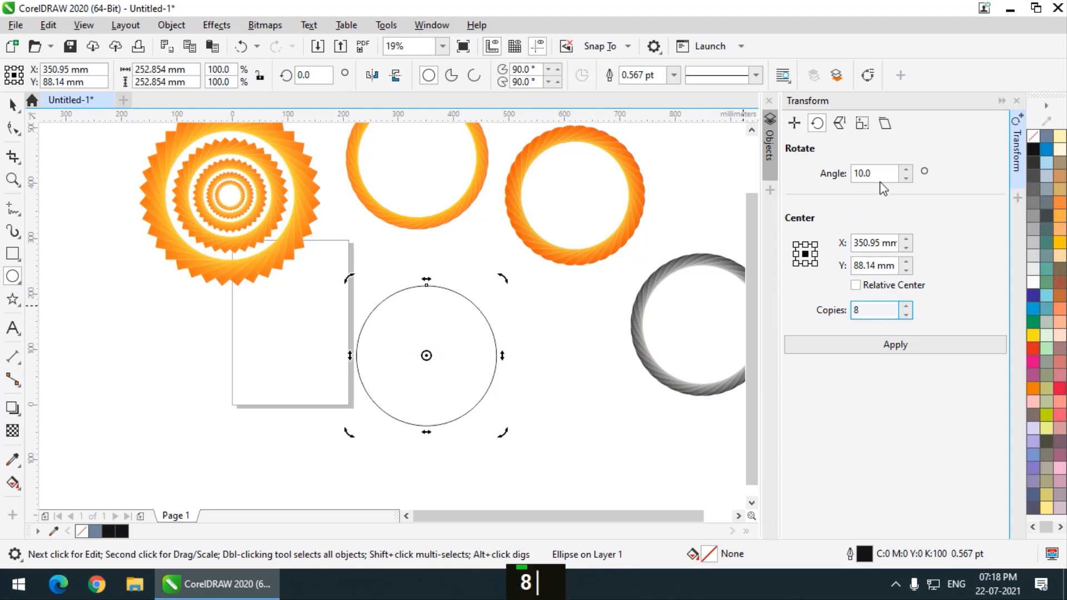
{"action": "left_click", "coordinate": [886, 348]}
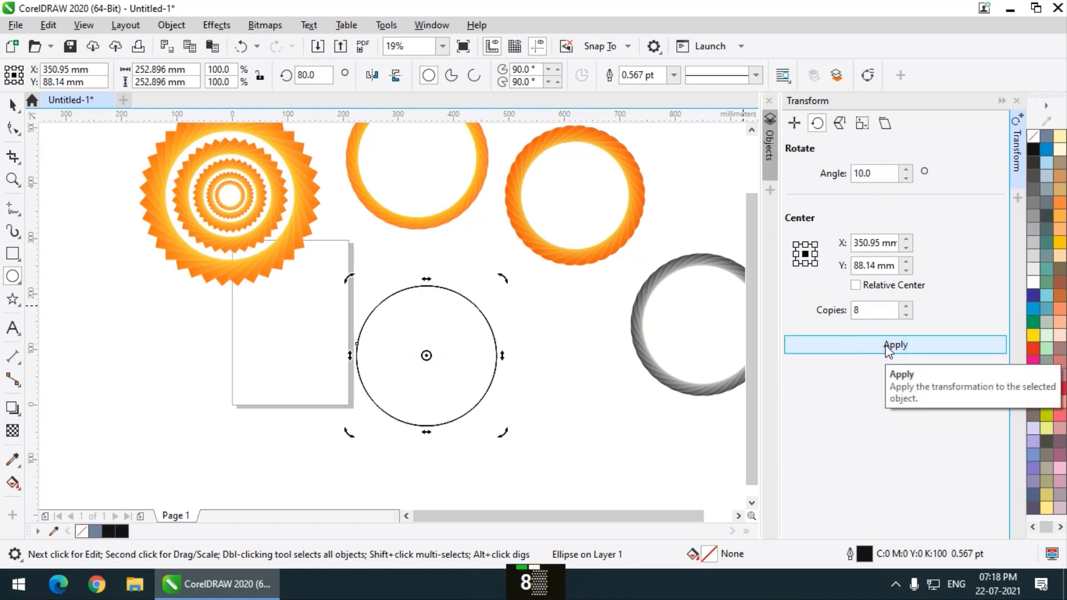
{"action": "key", "text": "ctrl+z"}
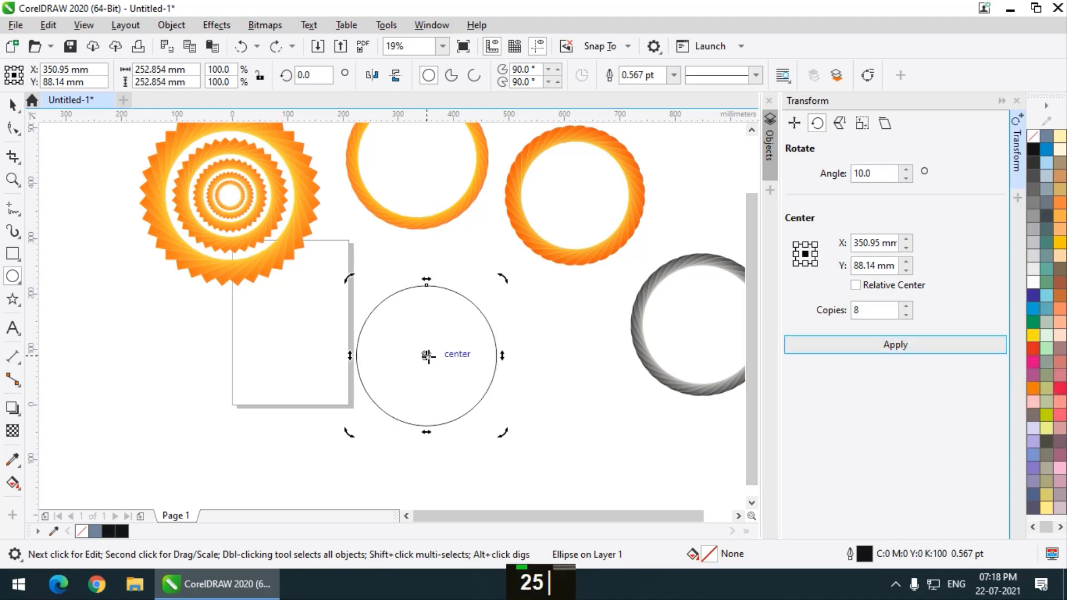
- Move the circle's rotation centre from its middle down onto the circle's lowest point
{"action": "left_click_drag", "start_coordinate": [427, 356], "coordinate": [426, 433]}
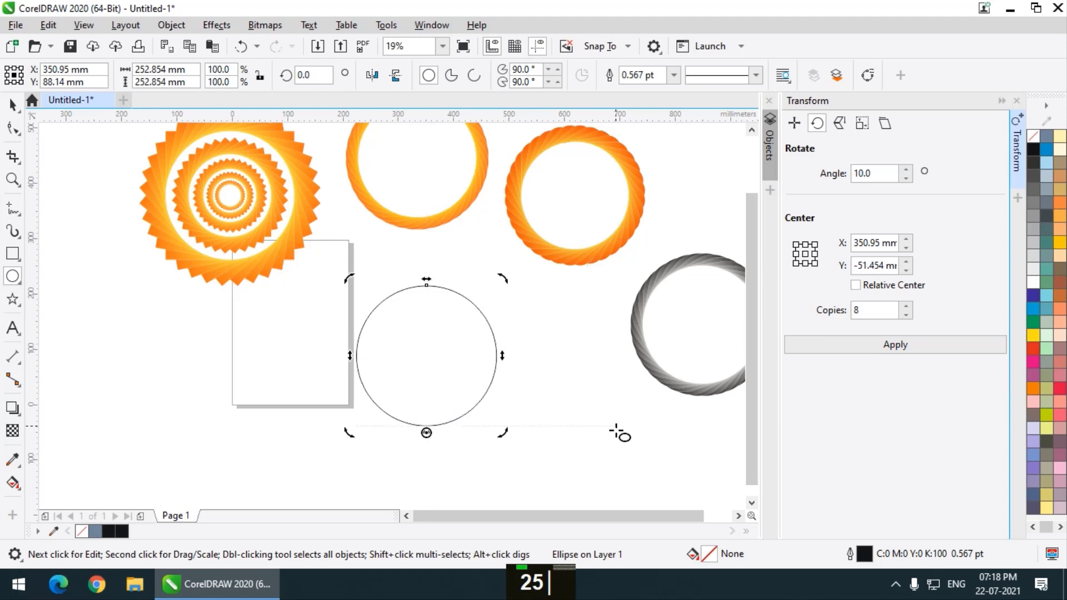
{"action": "scroll", "coordinate": [451, 428], "scroll_direction": "up", "scroll_amount": 2}
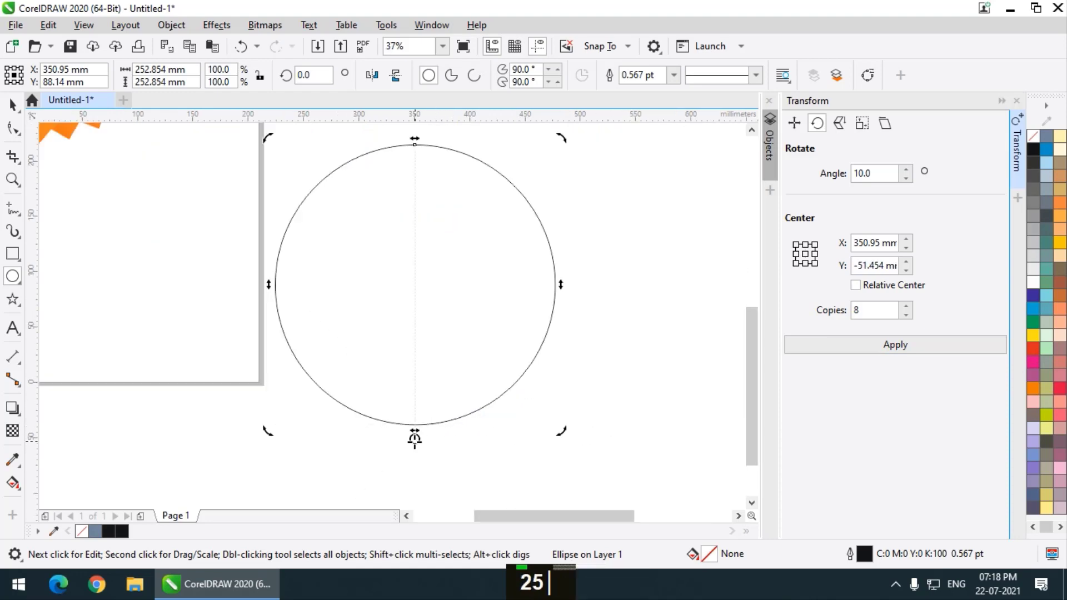
{"action": "scroll", "coordinate": [414, 439], "scroll_direction": "up", "scroll_amount": 2}
{"action": "left_click_drag", "start_coordinate": [414, 437], "coordinate": [415, 409]}
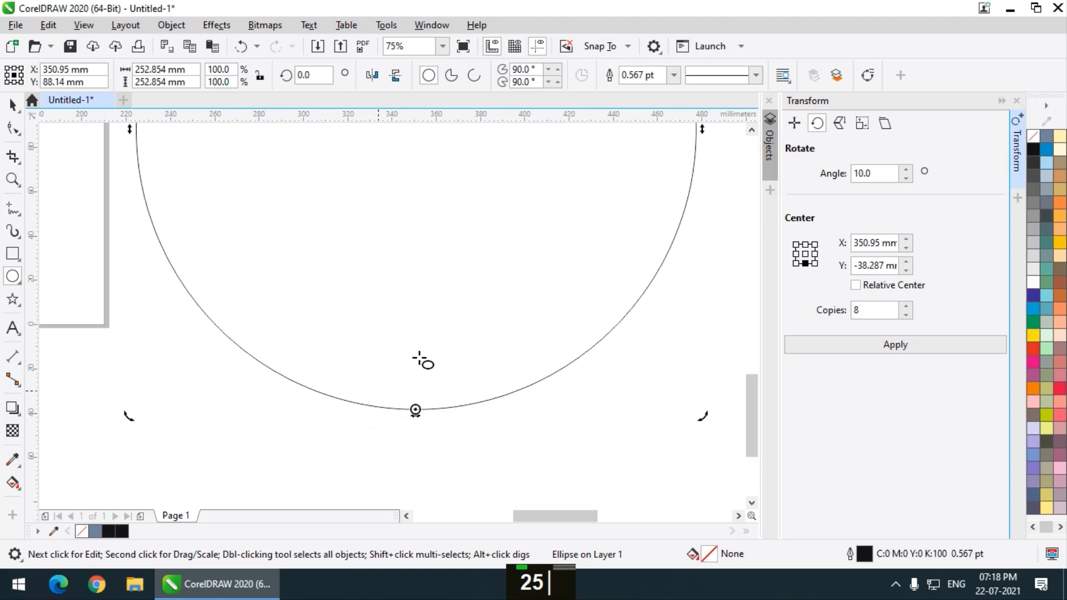
{"action": "scroll", "coordinate": [424, 389], "scroll_direction": "down", "scroll_amount": 1}
{"action": "scroll", "coordinate": [425, 369], "scroll_direction": "up", "scroll_amount": 1}
{"action": "left_click_drag", "start_coordinate": [427, 365], "coordinate": [424, 437]}
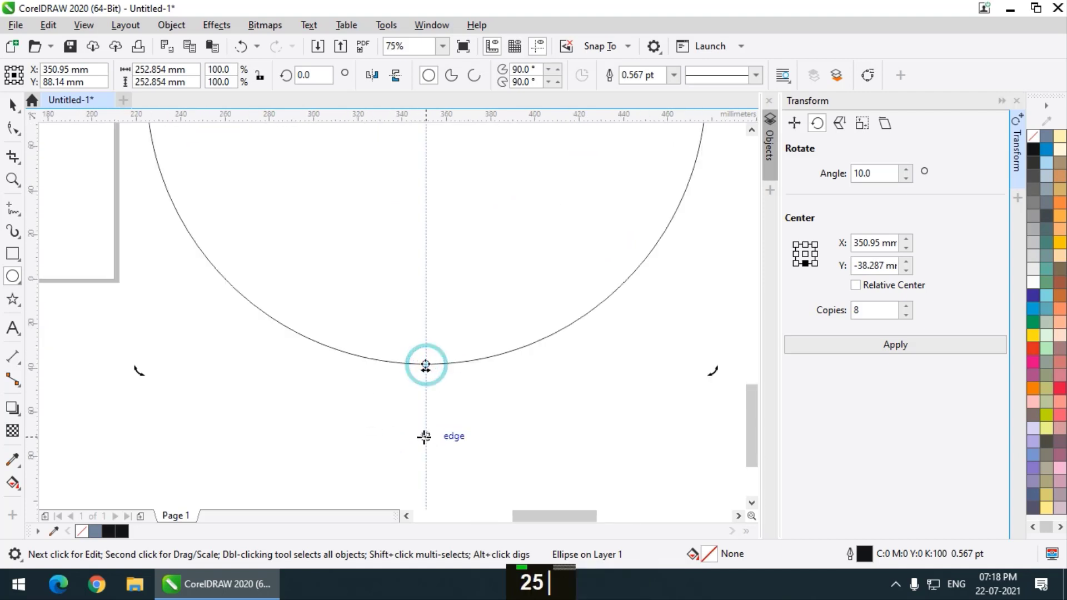
{"action": "left_click_drag", "start_coordinate": [426, 367], "coordinate": [424, 363]}
{"action": "scroll", "coordinate": [417, 374], "scroll_direction": "down", "scroll_amount": 1}
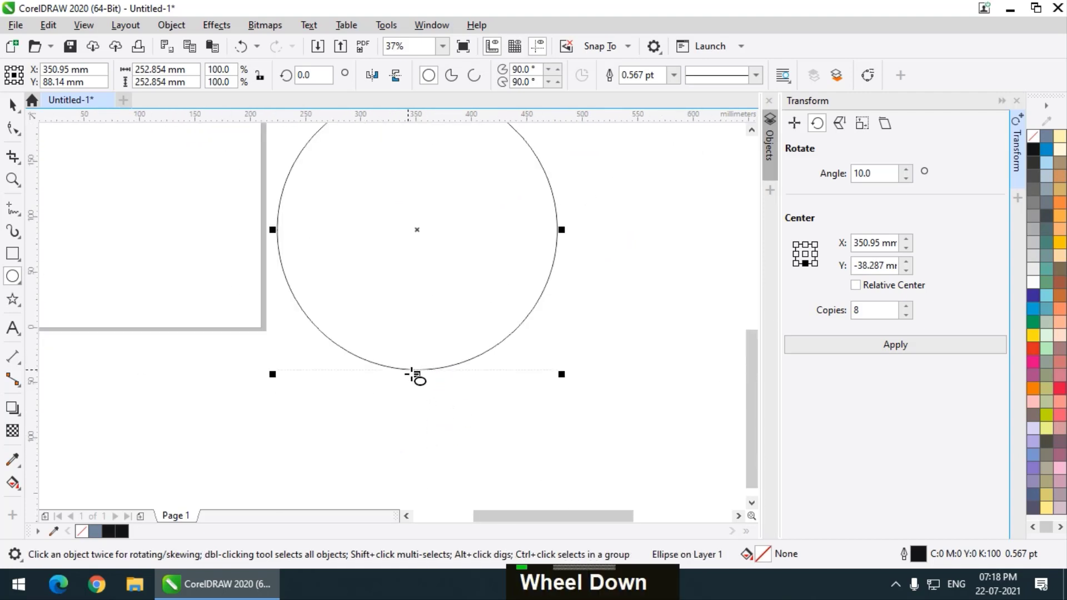
{"action": "scroll", "coordinate": [425, 378], "scroll_direction": "up", "scroll_amount": 1}
{"action": "left_click", "coordinate": [424, 369]}
{"action": "scroll", "coordinate": [445, 377], "scroll_direction": "down", "scroll_amount": 1}
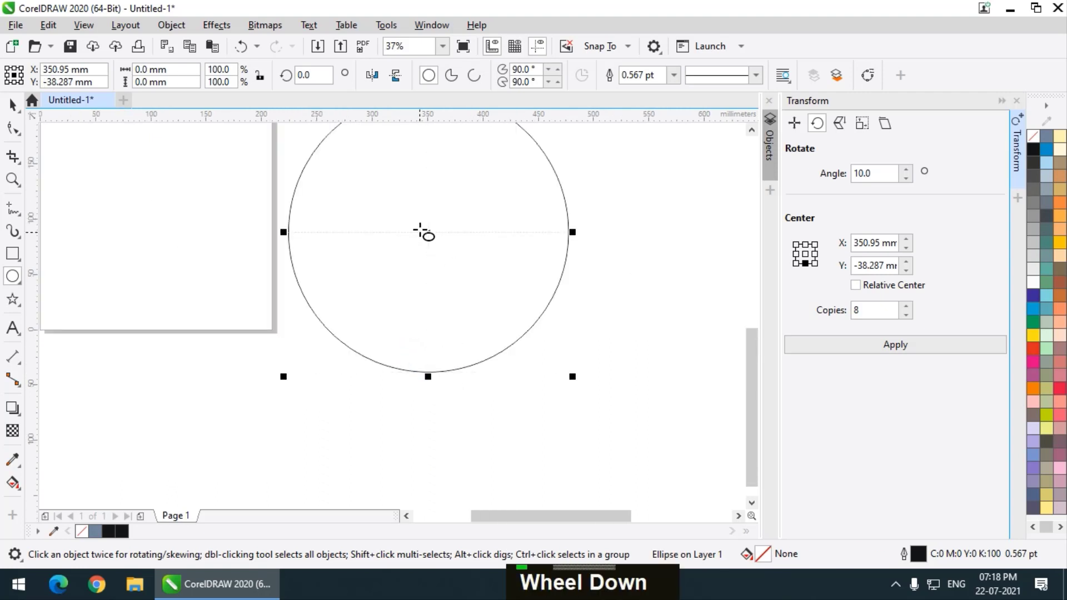
{"action": "left_click", "coordinate": [420, 229]}
{"action": "left_click", "coordinate": [435, 233]}
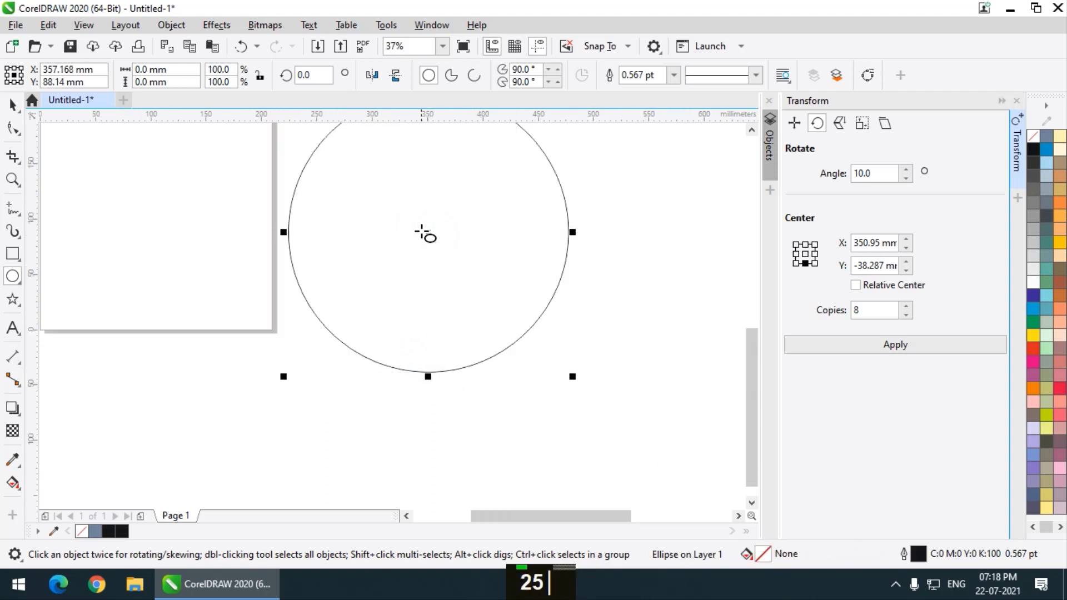
{"action": "left_click", "coordinate": [426, 232]}
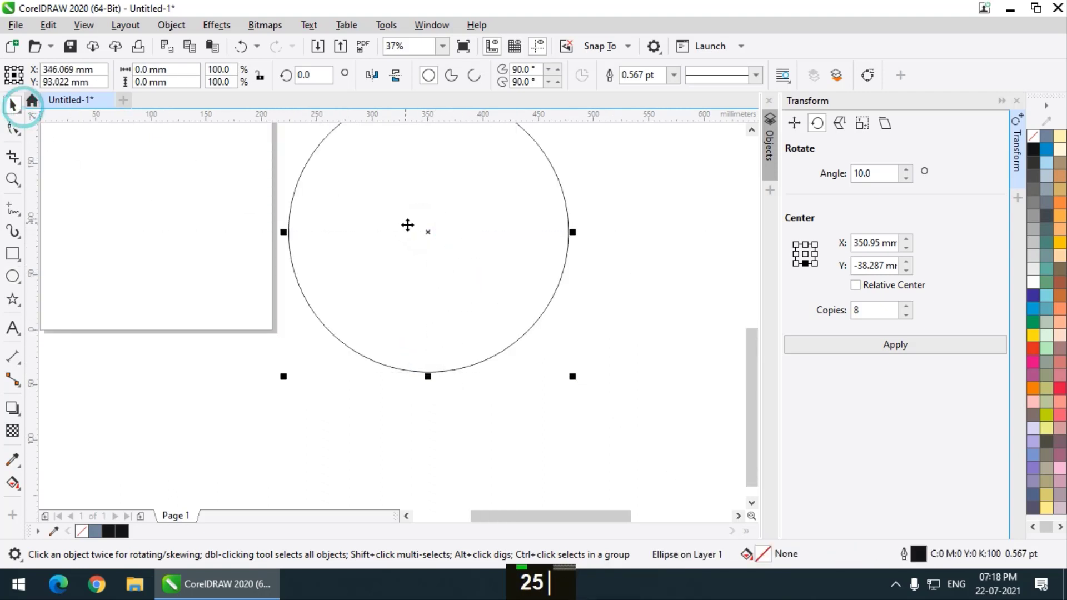
- Reselect the circle with the Pick tool and snap its rotation centre onto its lowest point
{"action": "left_click", "coordinate": [420, 227]}
{"action": "left_click_drag", "start_coordinate": [426, 231], "coordinate": [426, 374]}
{"action": "scroll", "coordinate": [426, 373], "scroll_direction": "up", "scroll_amount": 1}
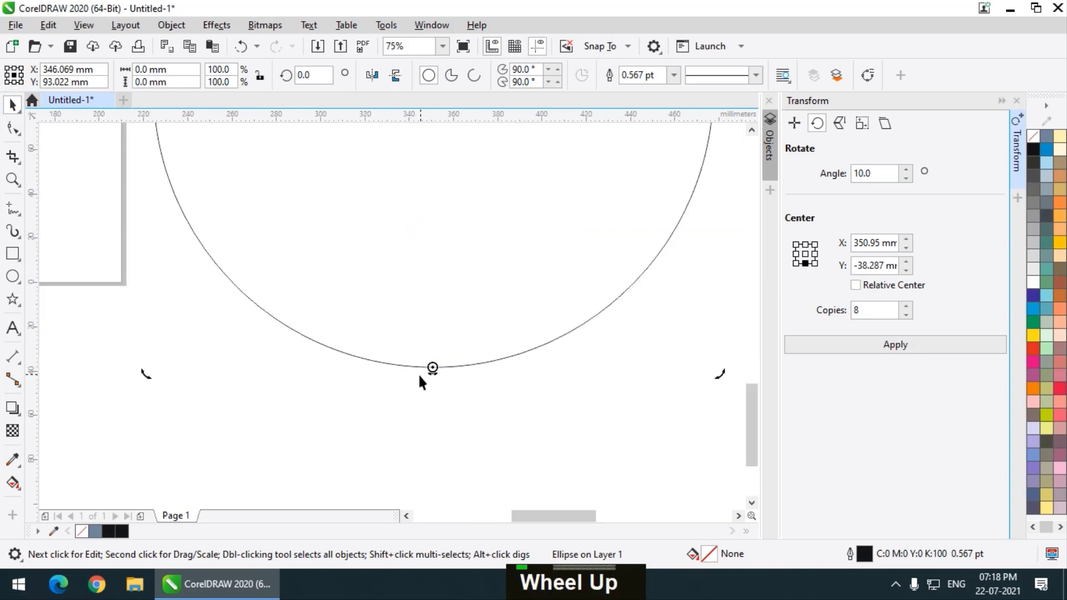
{"action": "scroll", "coordinate": [420, 377], "scroll_direction": "down", "scroll_amount": 2}
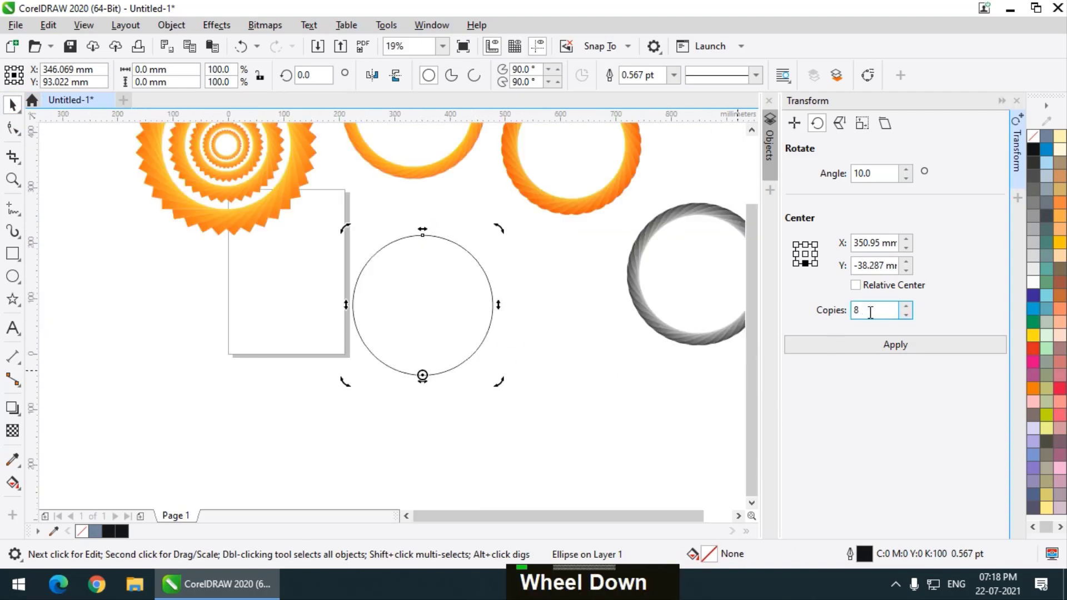
- Rotate the circle in 10° steps about its lowest point with 35 copies
{"action": "type", "text": "35"}
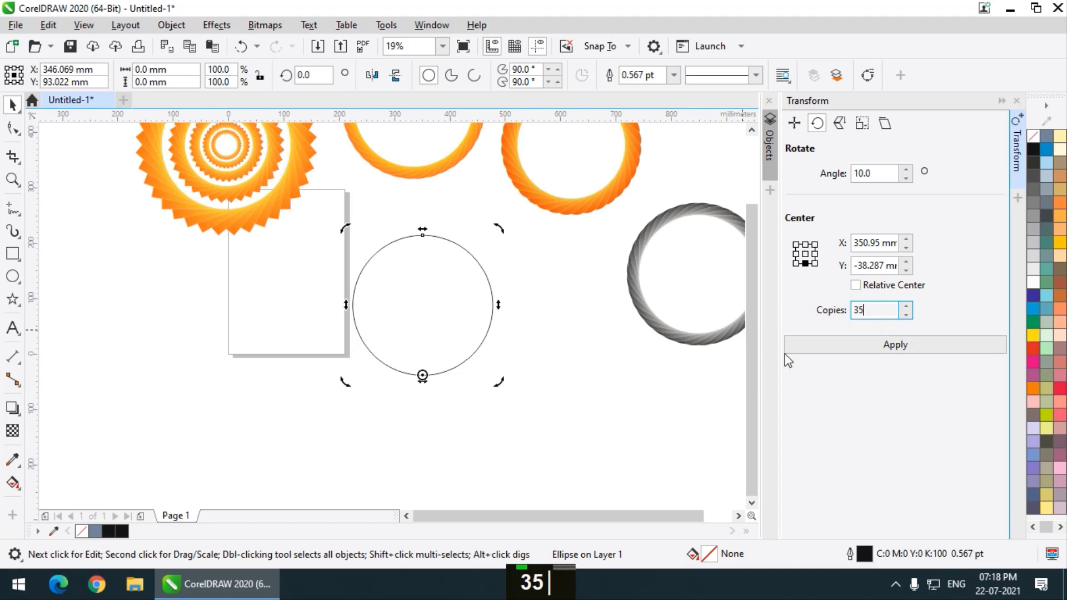
{"action": "left_click", "coordinate": [855, 347]}
{"action": "scroll", "coordinate": [593, 348], "scroll_direction": "down", "scroll_amount": 1}
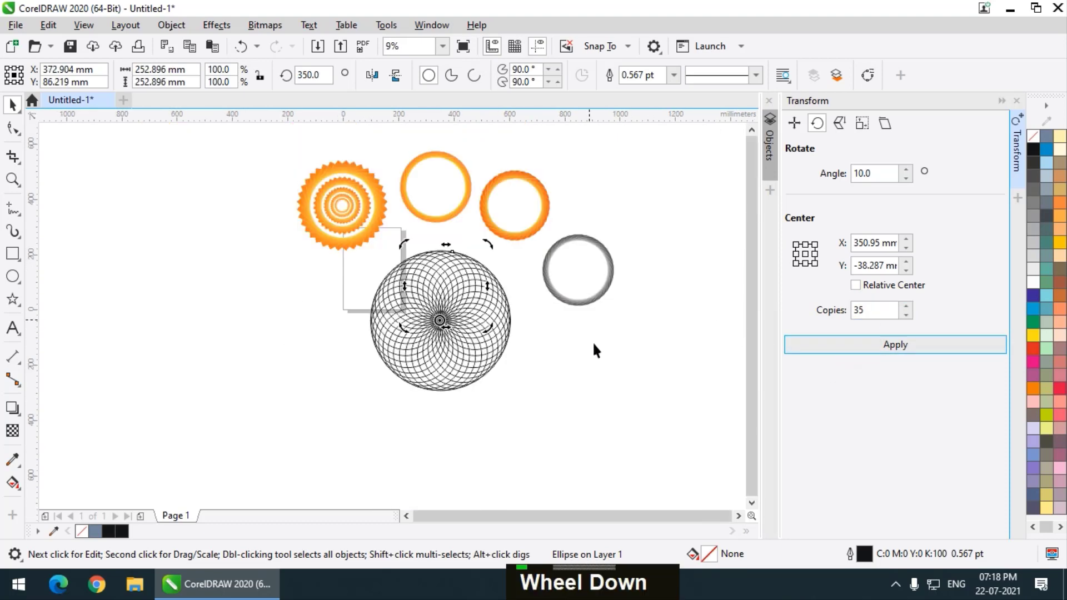
- Select all the overlapping circles of the rotated pattern
{"action": "scroll", "coordinate": [494, 283], "scroll_direction": "up", "scroll_amount": 1}
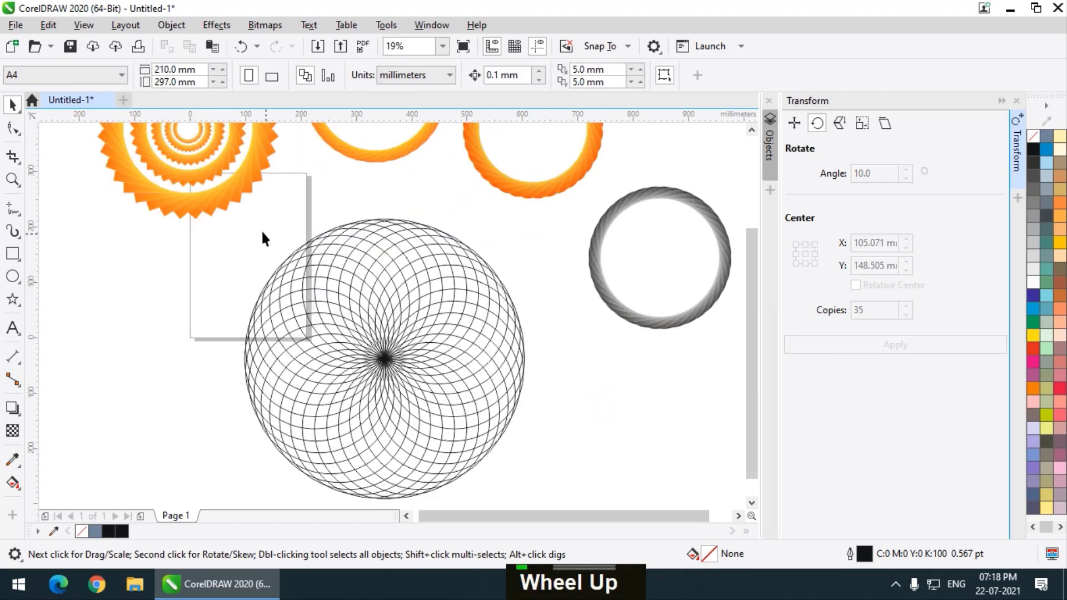
{"action": "left_click_drag", "start_coordinate": [207, 221], "coordinate": [515, 501]}
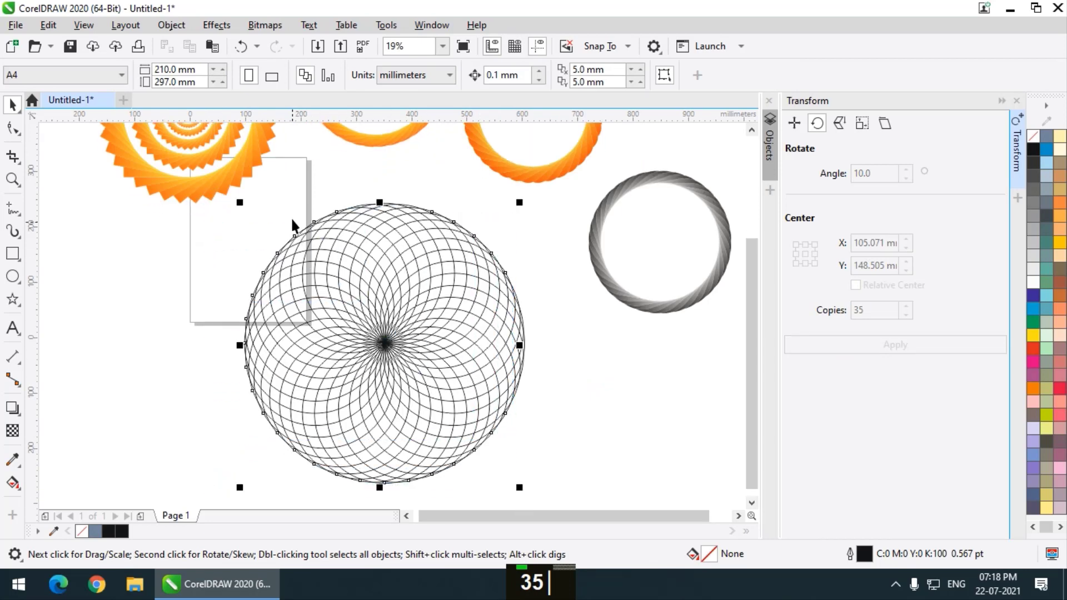
{"action": "left_click", "coordinate": [278, 195]}
{"action": "left_click_drag", "start_coordinate": [223, 199], "coordinate": [556, 500]}
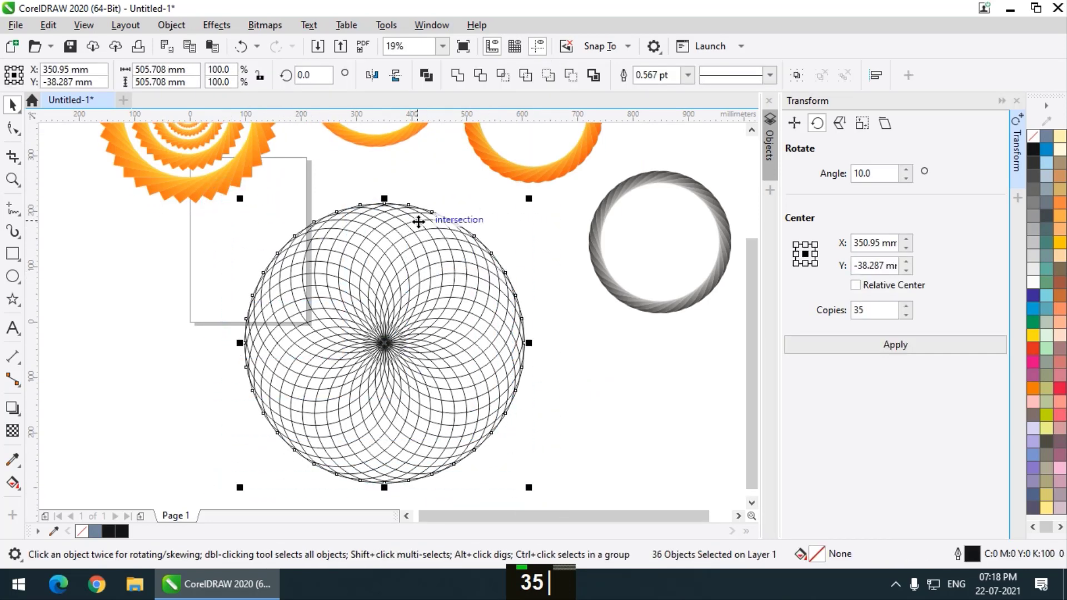
{"action": "scroll", "coordinate": [418, 222], "scroll_direction": "up", "scroll_amount": 1}
{"action": "scroll", "coordinate": [411, 217], "scroll_direction": "down", "scroll_amount": 1}
{"action": "scroll", "coordinate": [425, 231], "scroll_direction": "up", "scroll_amount": 1}
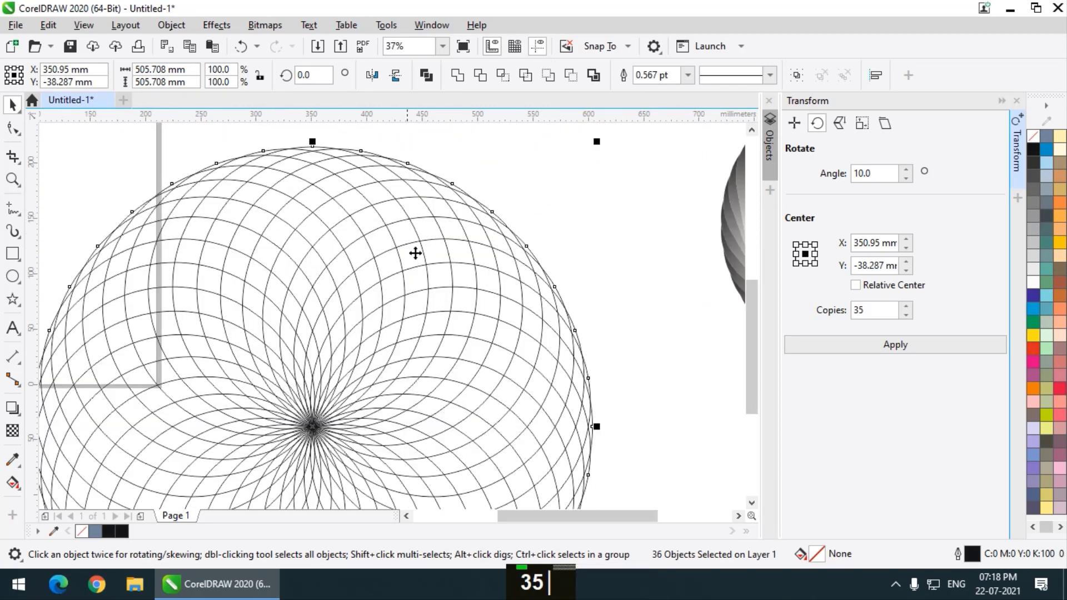
- Use Smart Fill to colour one thin outermost cell at the pattern's upper right blue-grey (C40 M20 Y0 K40)
{"action": "left_click", "coordinate": [12, 483]}
{"action": "left_click", "coordinate": [81, 498]}
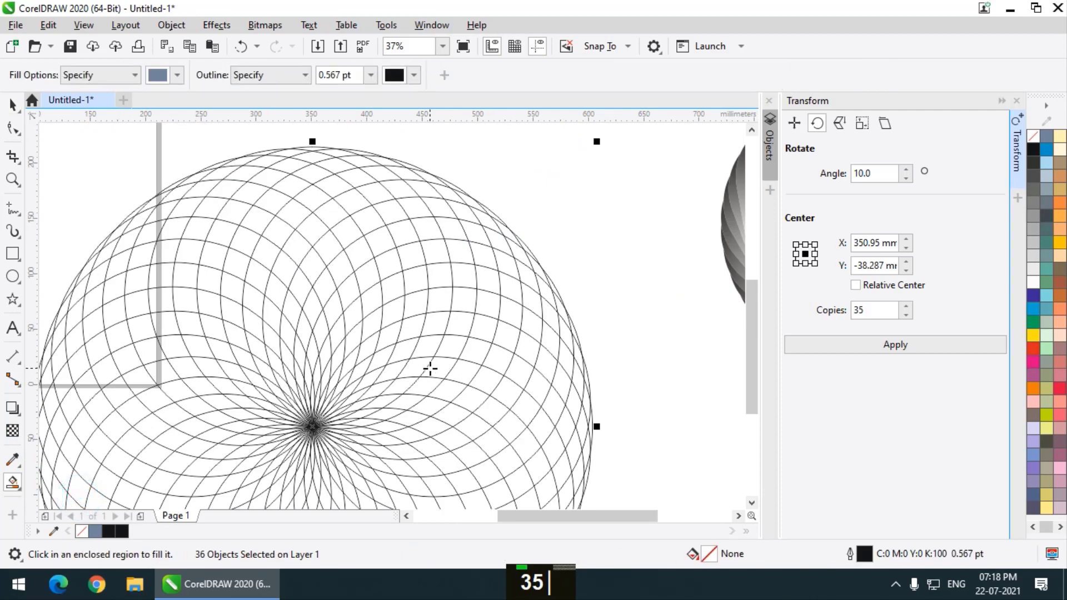
{"action": "scroll", "coordinate": [431, 350], "scroll_direction": "up", "scroll_amount": 1}
{"action": "scroll", "coordinate": [389, 266], "scroll_direction": "down", "scroll_amount": 1}
{"action": "scroll", "coordinate": [389, 266], "scroll_direction": "up", "scroll_amount": 1}
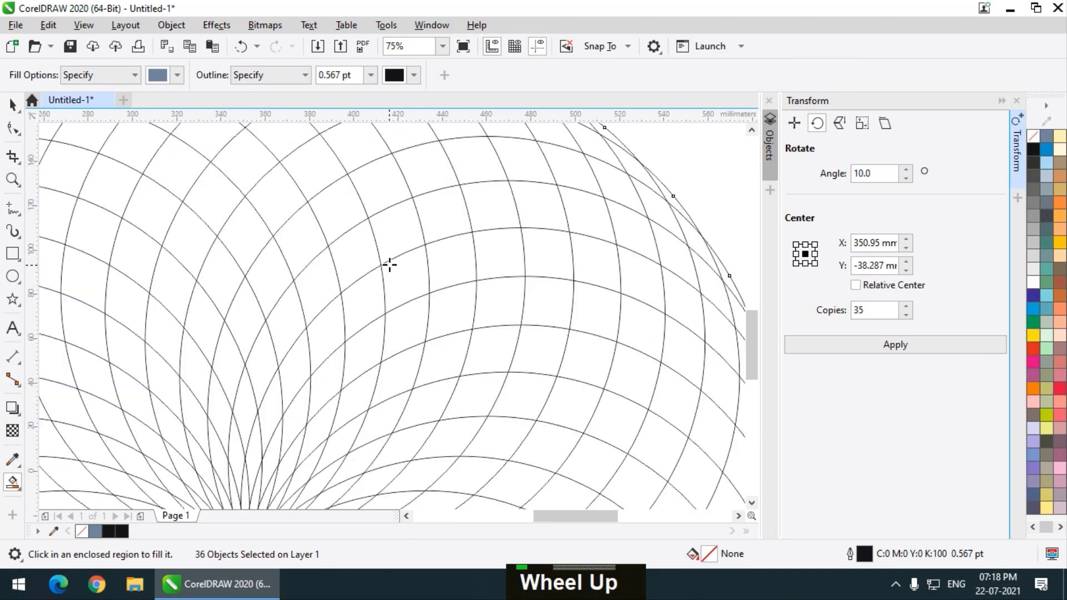
{"action": "scroll", "coordinate": [389, 266], "scroll_direction": "down", "scroll_amount": 1}
{"action": "scroll", "coordinate": [461, 172], "scroll_direction": "up", "scroll_amount": 1}
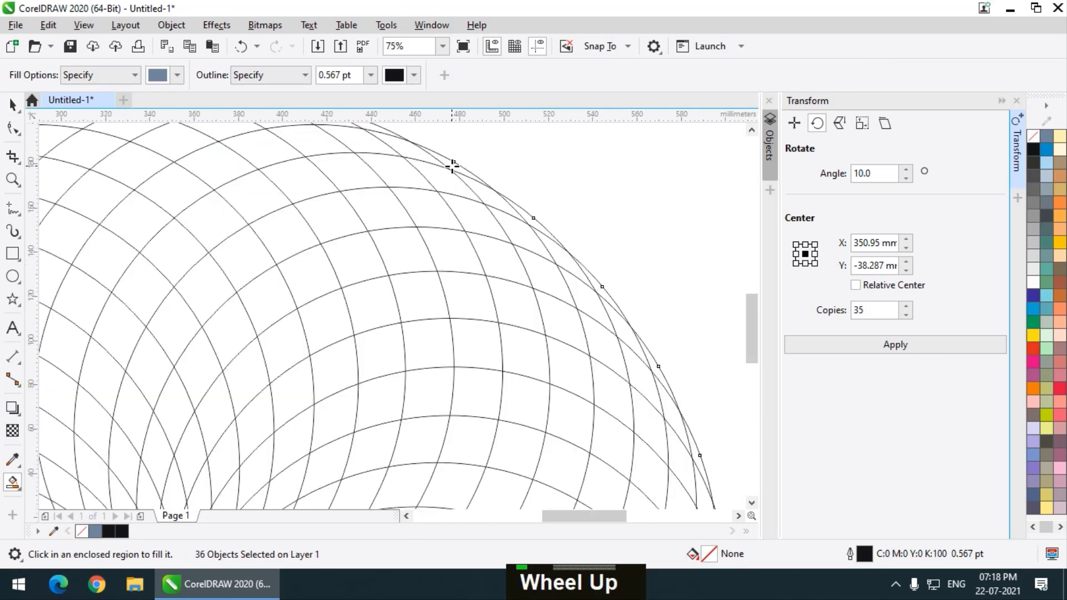
{"action": "scroll", "coordinate": [453, 166], "scroll_direction": "down", "scroll_amount": 1}
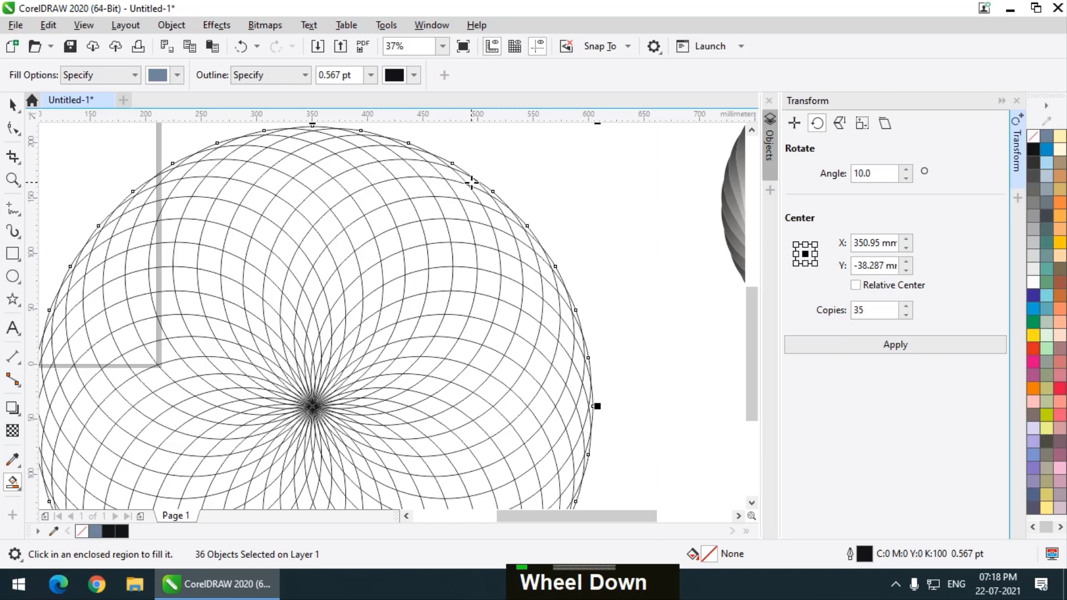
{"action": "scroll", "coordinate": [471, 182], "scroll_direction": "up", "scroll_amount": 1}
{"action": "left_click", "coordinate": [510, 203]}
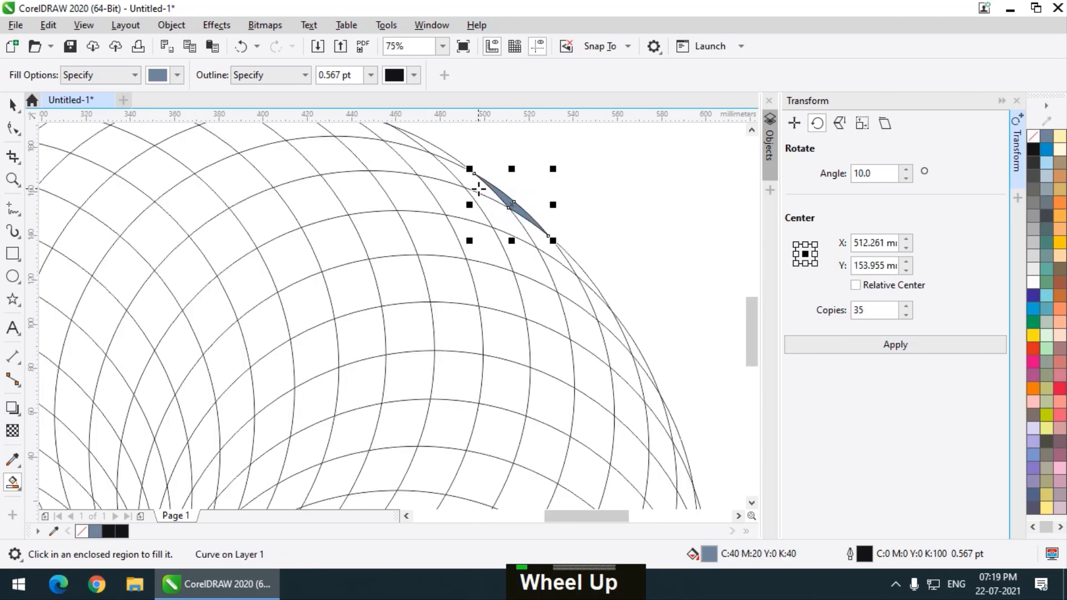
- Smart Fill the neighbouring cells one after another along the same curved band, over the top of the pattern
{"action": "left_click", "coordinate": [467, 189]}
{"action": "left_click", "coordinate": [432, 173]}
{"action": "left_click", "coordinate": [384, 162]}
{"action": "left_click", "coordinate": [331, 160]}
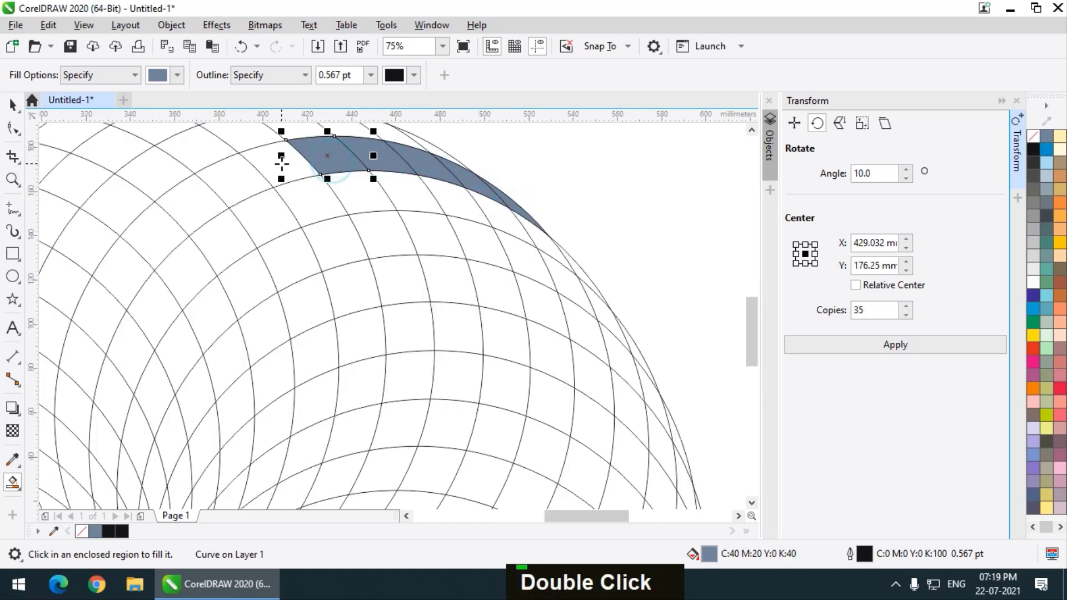
{"action": "left_click", "coordinate": [278, 160]}
{"action": "left_click", "coordinate": [234, 185]}
{"action": "left_click", "coordinate": [195, 215]}
{"action": "left_click", "coordinate": [158, 243]}
- Continue the blue-grey Smart Fill through the band's cells as it curves down toward the pattern's centre
{"action": "scroll", "coordinate": [286, 177], "scroll_direction": "down", "scroll_amount": 1}
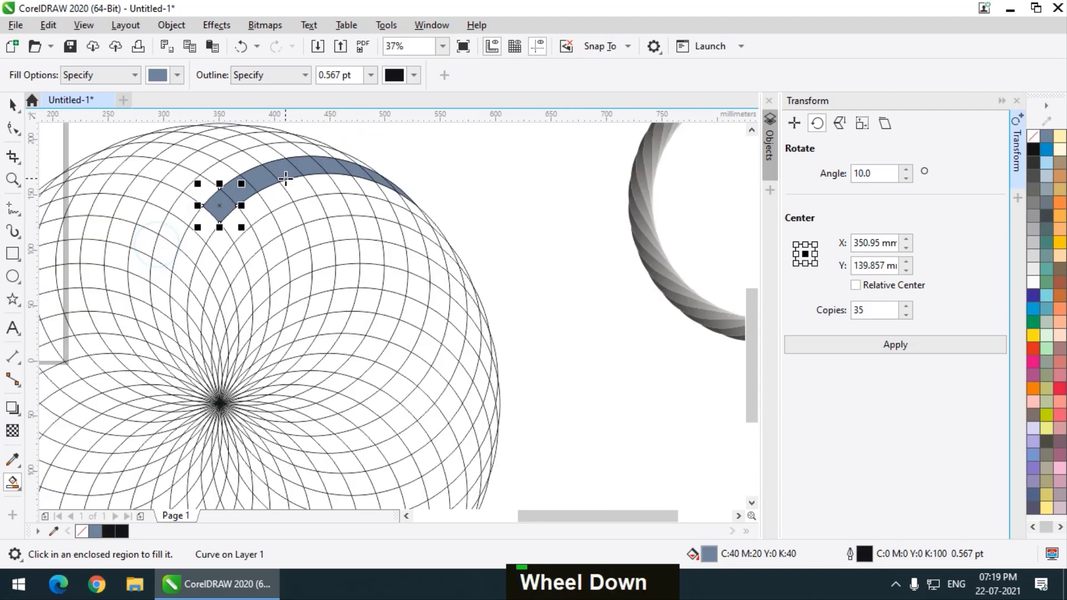
{"action": "scroll", "coordinate": [193, 231], "scroll_direction": "up", "scroll_amount": 1}
{"action": "left_click", "coordinate": [219, 230]}
{"action": "double_click", "coordinate": [191, 266]}
{"action": "scroll", "coordinate": [189, 261], "scroll_direction": "down", "scroll_amount": 1}
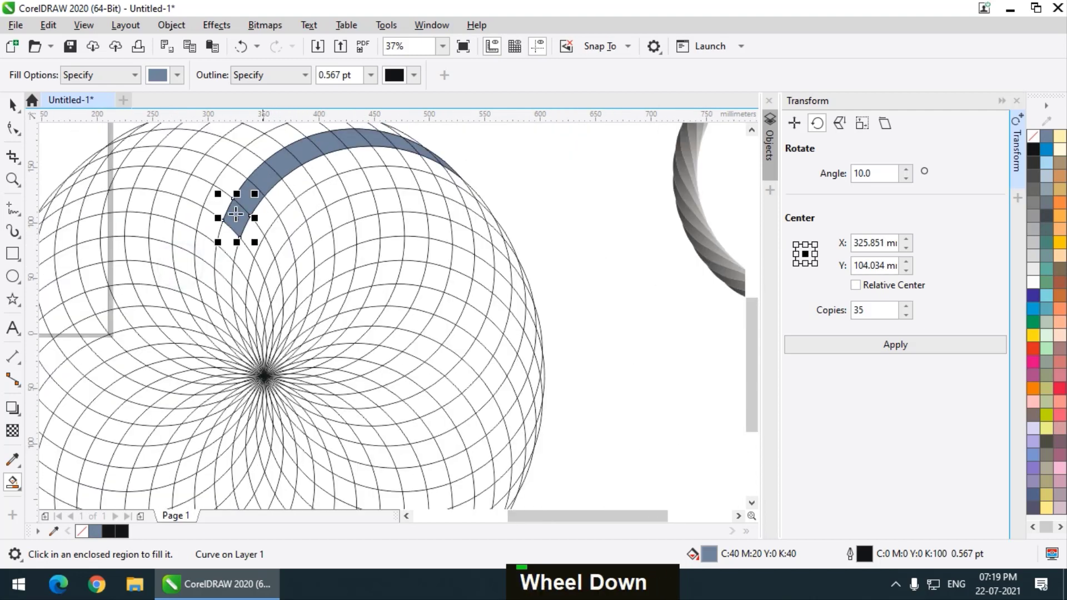
{"action": "scroll", "coordinate": [221, 238], "scroll_direction": "up", "scroll_amount": 1}
{"action": "left_click", "coordinate": [244, 260]}
{"action": "double_click", "coordinate": [234, 294]}
{"action": "scroll", "coordinate": [238, 272], "scroll_direction": "down", "scroll_amount": 1}
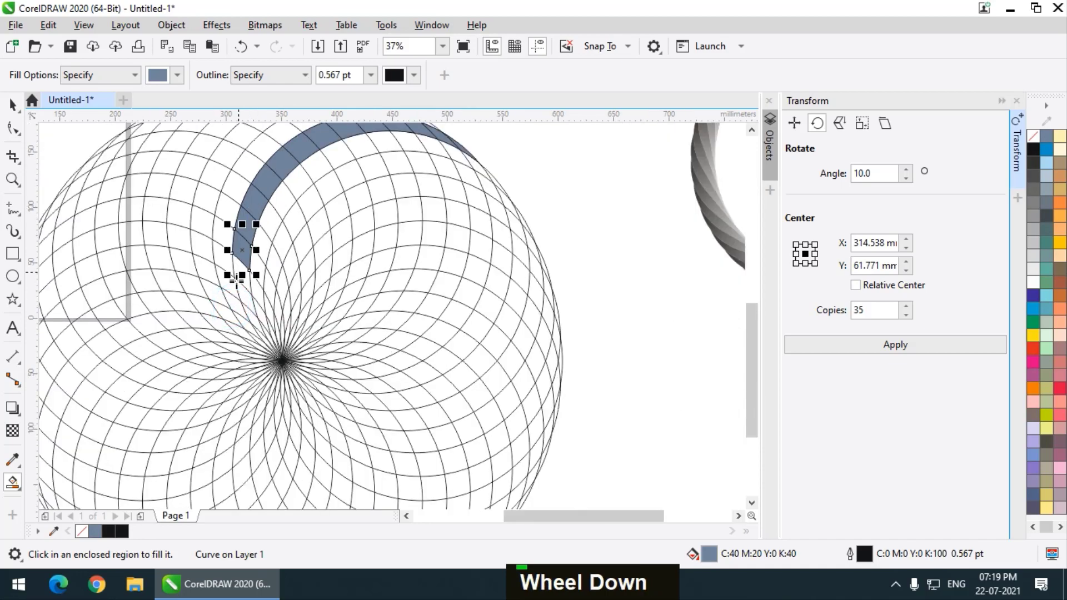
{"action": "scroll", "coordinate": [239, 281], "scroll_direction": "up", "scroll_amount": 1}
{"action": "left_click", "coordinate": [256, 278]}
{"action": "double_click", "coordinate": [253, 308]}
- Smart Fill the last narrow cells of the band up to the point where all the circles meet
{"action": "scroll", "coordinate": [272, 334], "scroll_direction": "up", "scroll_amount": 1}
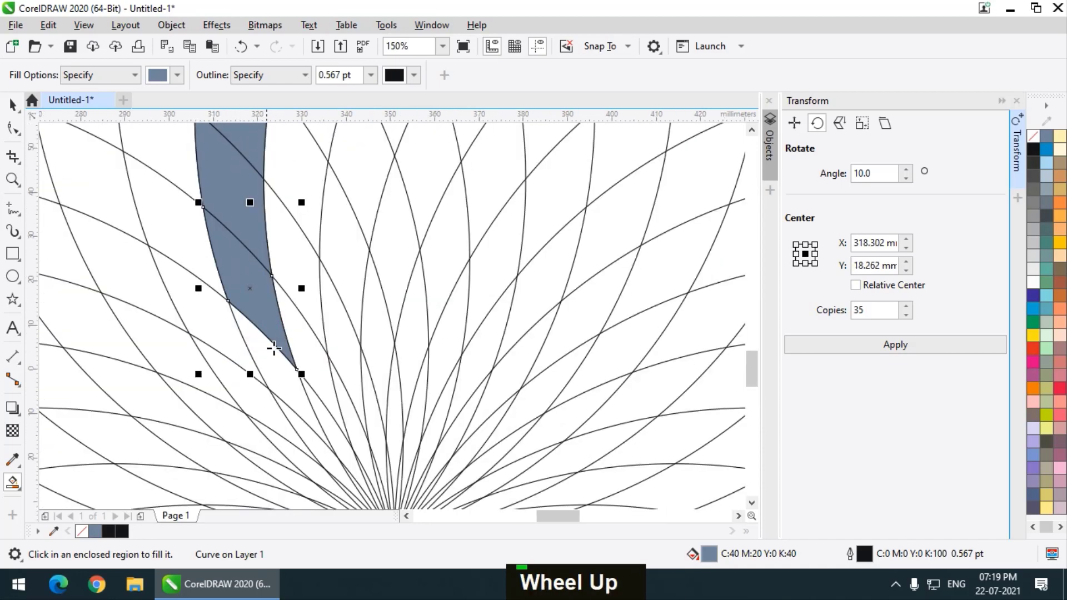
{"action": "left_click", "coordinate": [282, 383]}
{"action": "scroll", "coordinate": [271, 332], "scroll_direction": "down", "scroll_amount": 1}
{"action": "scroll", "coordinate": [271, 332], "scroll_direction": "up", "scroll_amount": 1}
{"action": "left_click", "coordinate": [287, 350]}
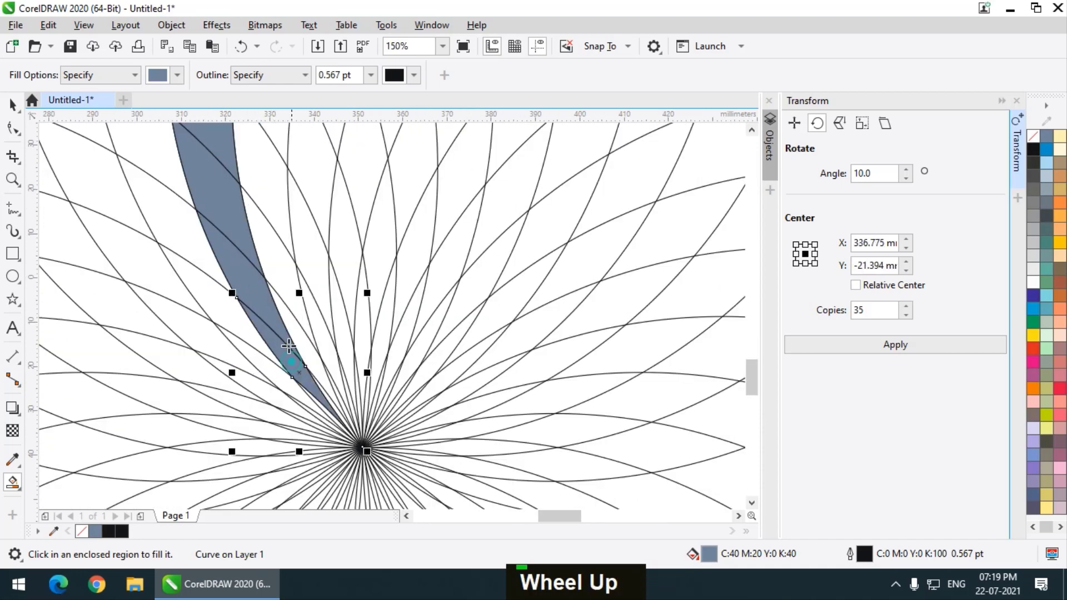
{"action": "scroll", "coordinate": [286, 361], "scroll_direction": "down", "scroll_amount": 1}
{"action": "scroll", "coordinate": [304, 342], "scroll_direction": "up", "scroll_amount": 1}
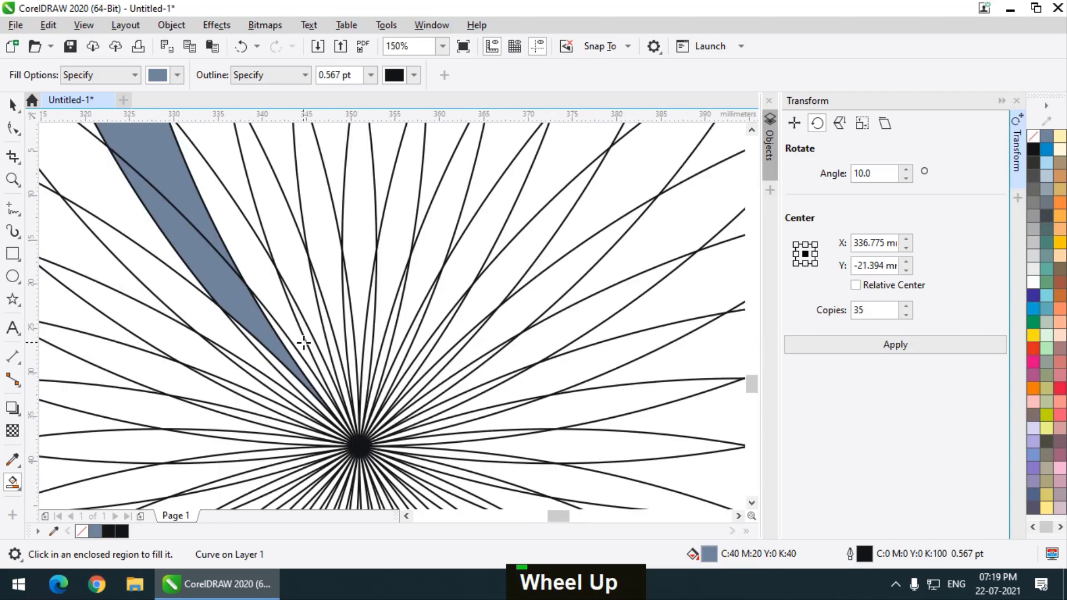
{"action": "left_click", "coordinate": [289, 377]}
- Switch to the Pick tool and clear the selection
{"action": "scroll", "coordinate": [276, 352], "scroll_direction": "down", "scroll_amount": 2}
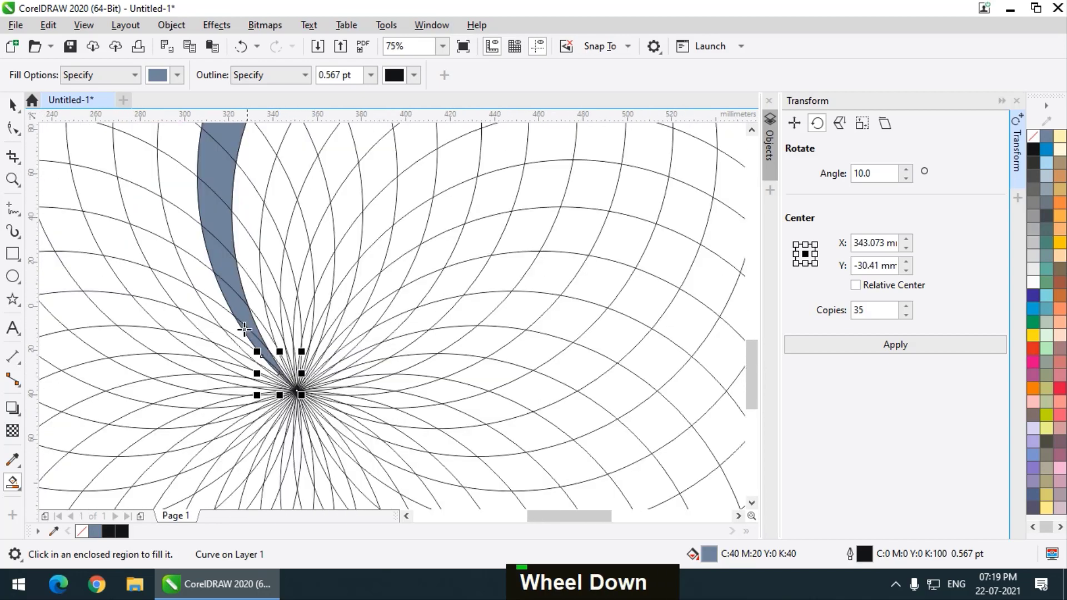
{"action": "scroll", "coordinate": [245, 330], "scroll_direction": "down", "scroll_amount": 2}
{"action": "left_click", "coordinate": [11, 104]}
{"action": "scroll", "coordinate": [297, 242], "scroll_direction": "down", "scroll_amount": 1}
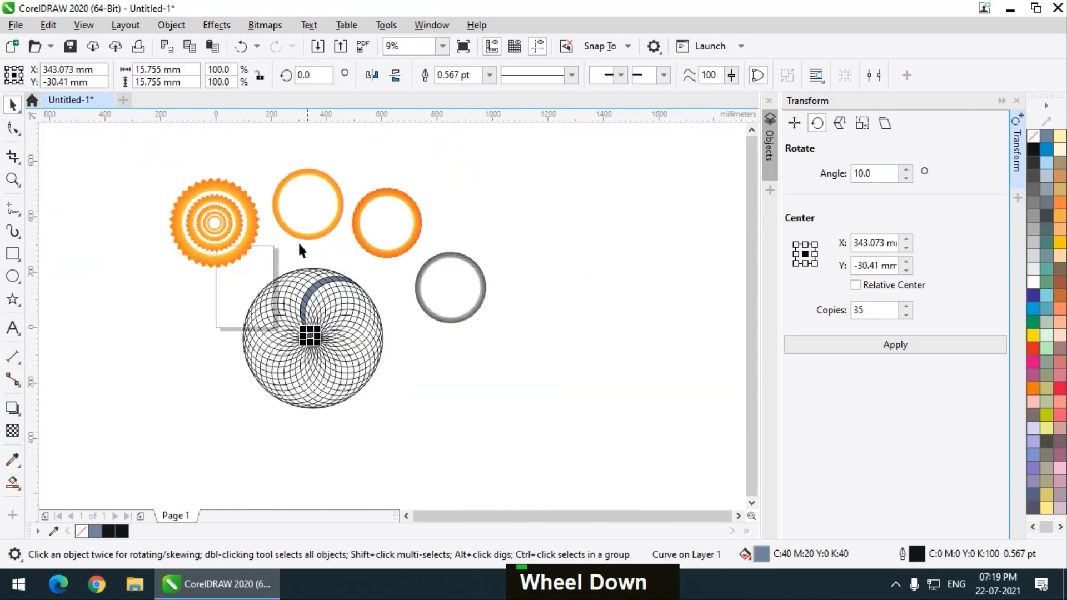
{"action": "left_click", "coordinate": [282, 261]}
{"action": "scroll", "coordinate": [275, 267], "scroll_direction": "up", "scroll_amount": 1}
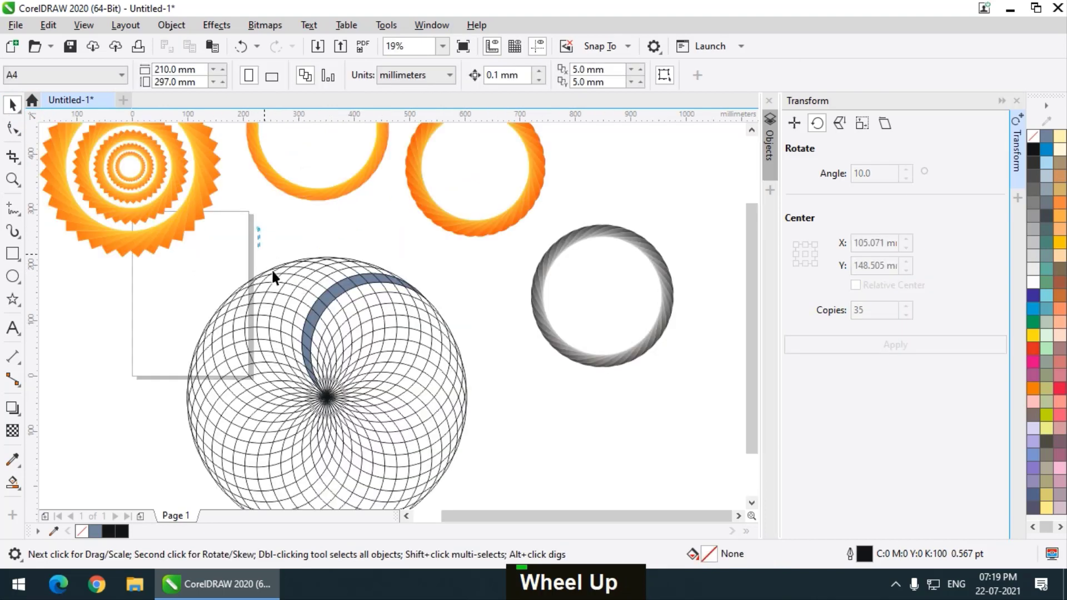
- Try welding the filled band cells using a selection that also takes in some whole circles, and undo the weld
{"action": "left_click_drag", "start_coordinate": [254, 229], "coordinate": [444, 417]}
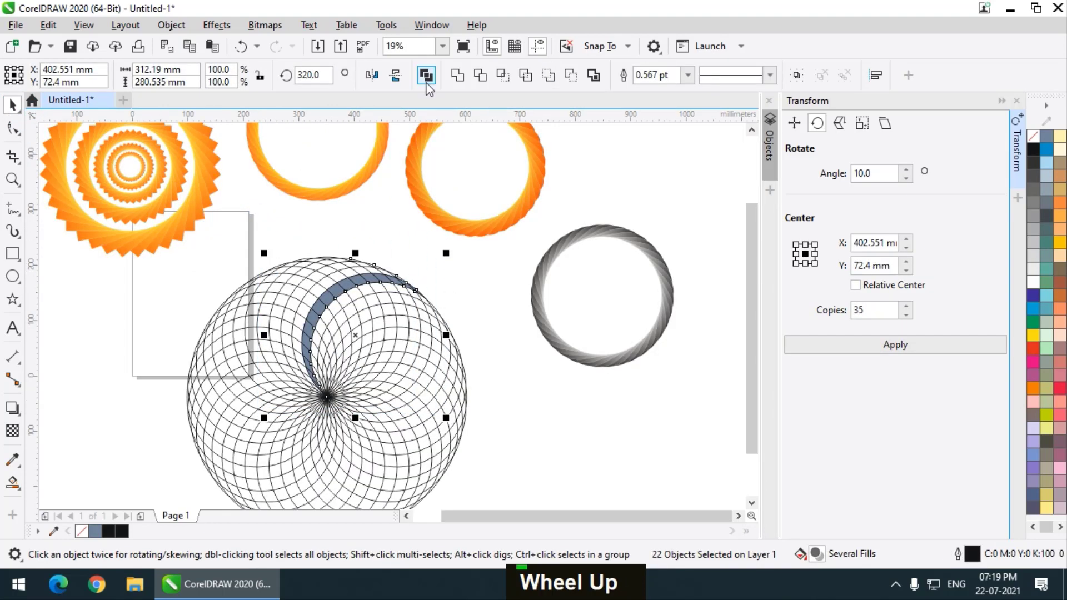
{"action": "left_click", "coordinate": [457, 76]}
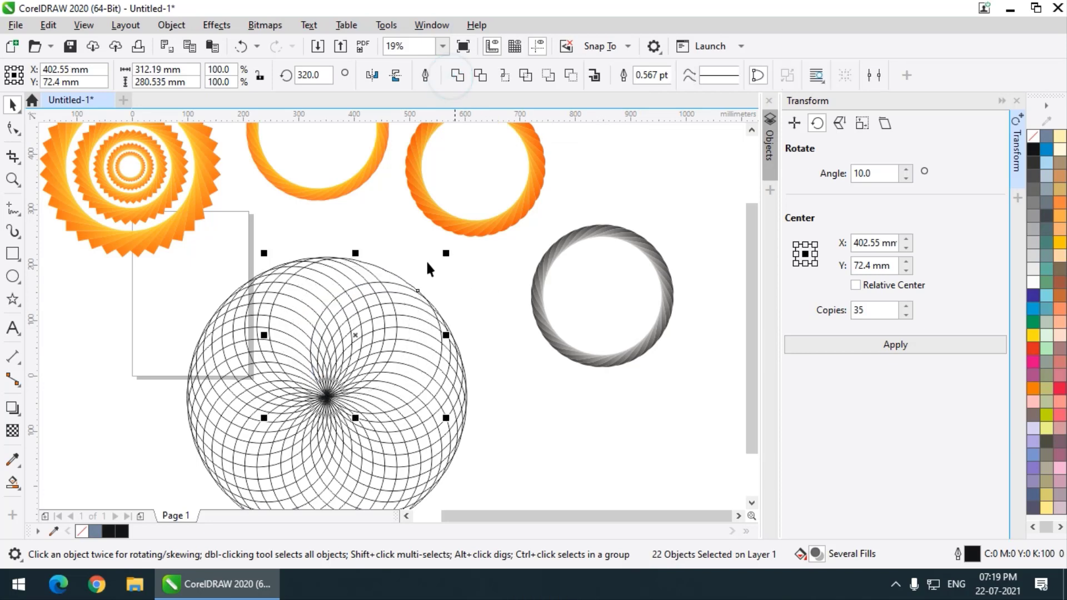
{"action": "key", "text": "ctrl+z"}
- Select only the filled cells of the curved band and weld them into one shape
{"action": "left_click", "coordinate": [356, 227]}
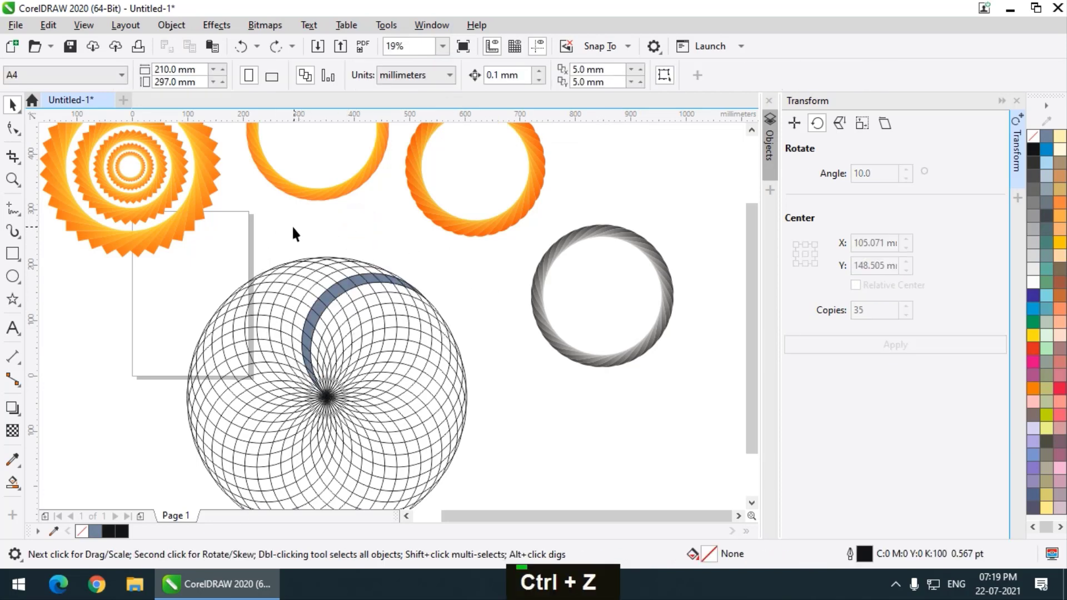
{"action": "left_click_drag", "start_coordinate": [292, 227], "coordinate": [431, 400]}
{"action": "left_click", "coordinate": [456, 75]}
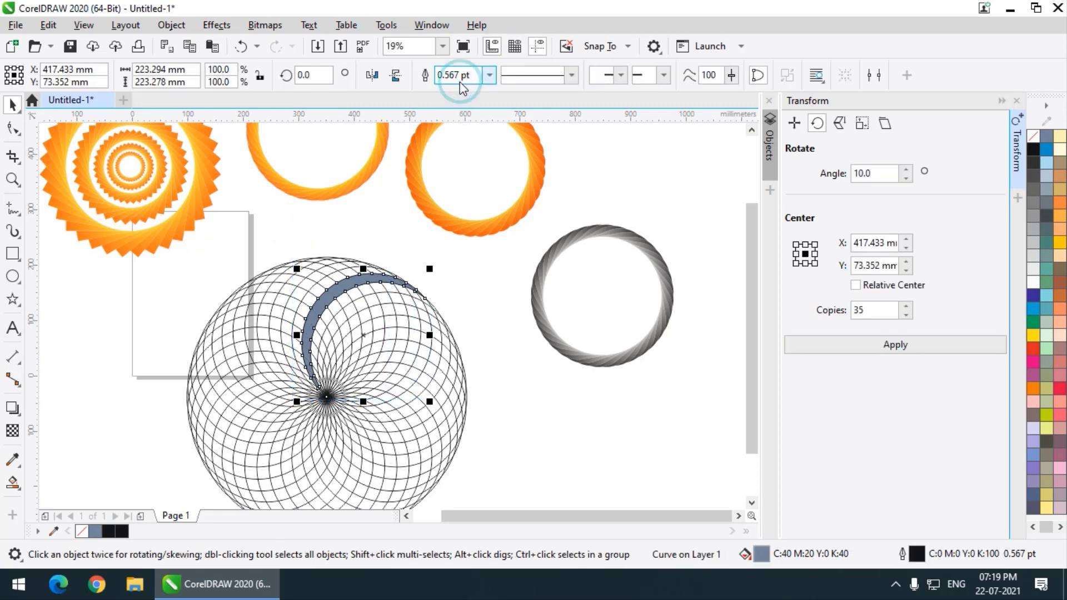
- Apply a linear fountain fill to the welded band with Interactive Fill, running from the circles' meeting point to its upper curve
{"action": "left_click", "coordinate": [482, 296]}
{"action": "scroll", "coordinate": [318, 299], "scroll_direction": "up", "scroll_amount": 2}
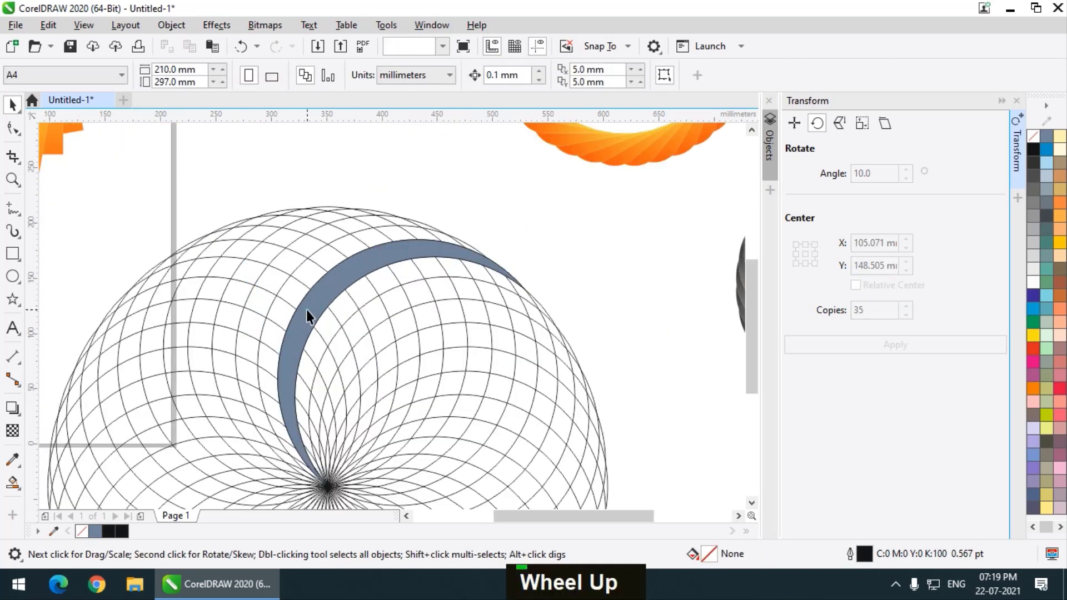
{"action": "left_click", "coordinate": [305, 309]}
{"action": "scroll", "coordinate": [306, 309], "scroll_direction": "down", "scroll_amount": 2}
{"action": "key", "text": "F10"}
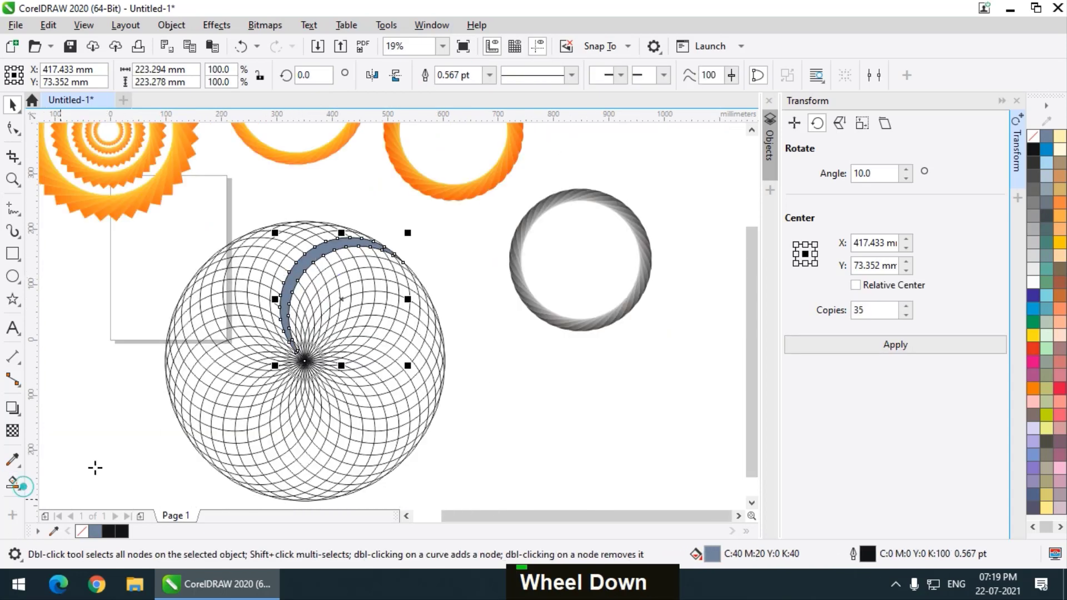
{"action": "left_click", "coordinate": [18, 485]}
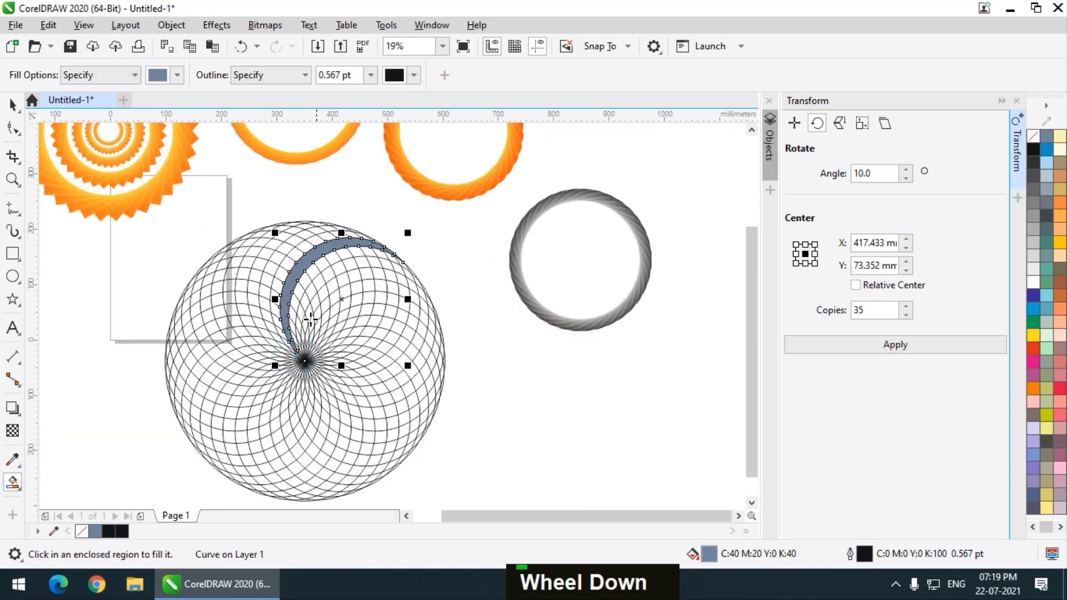
{"action": "left_click", "coordinate": [17, 485]}
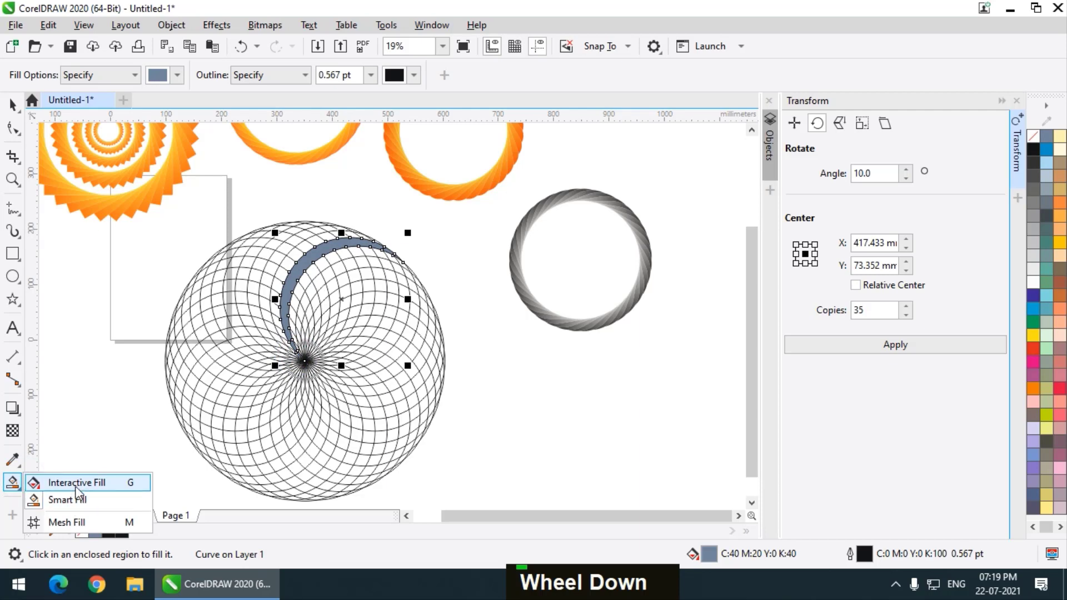
{"action": "left_click", "coordinate": [74, 483]}
{"action": "scroll", "coordinate": [265, 325], "scroll_direction": "up", "scroll_amount": 2}
{"action": "left_click_drag", "start_coordinate": [332, 386], "coordinate": [450, 165]}
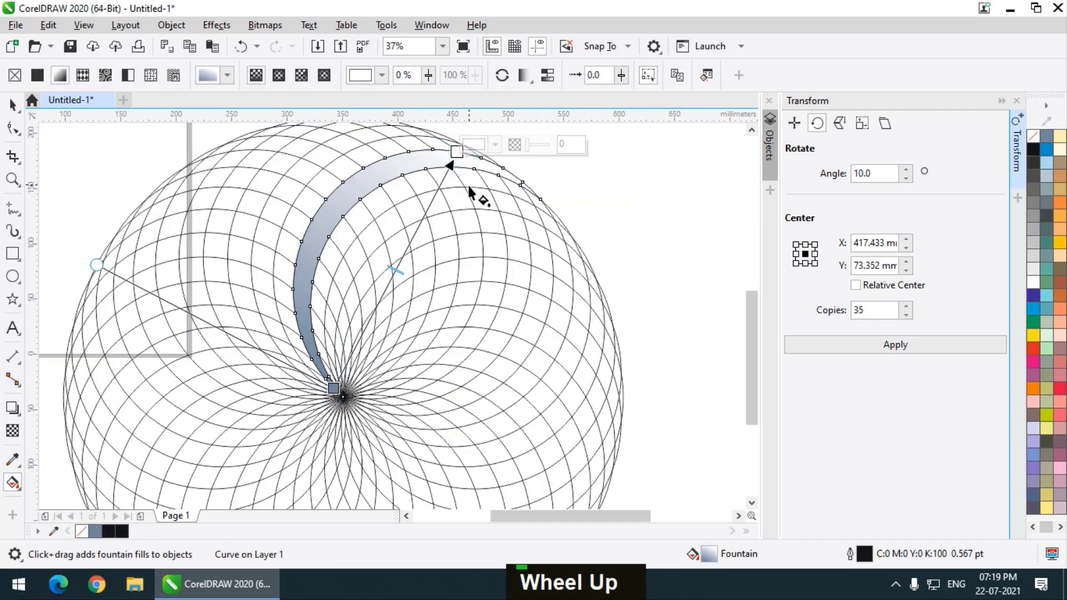
- Set the fountain fill's end colour, at the band's upper curve, to bright orange
{"action": "left_click", "coordinate": [457, 151]}
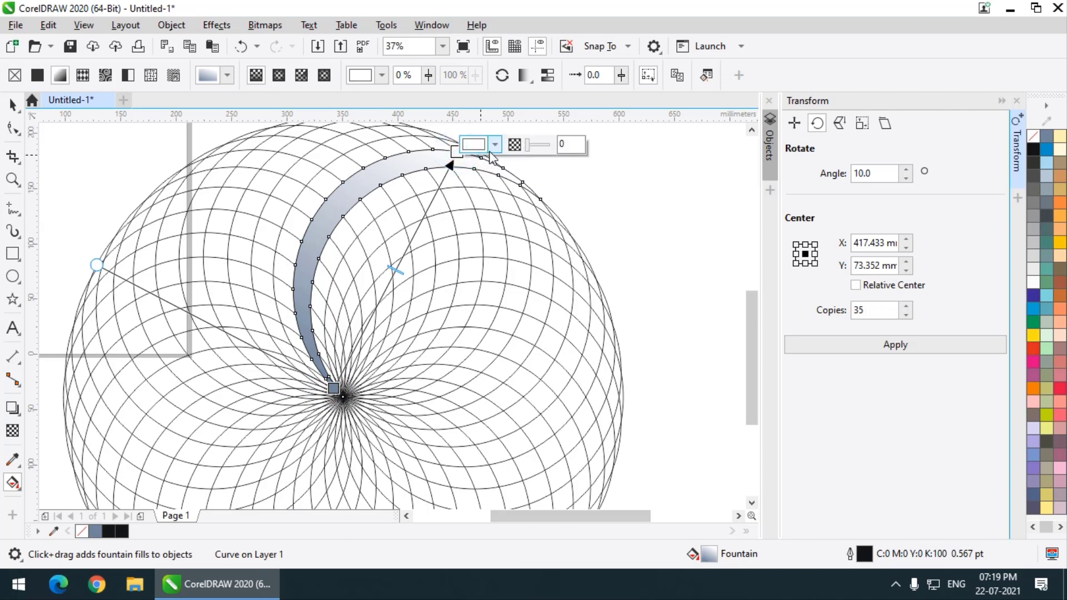
{"action": "left_click", "coordinate": [492, 149]}
{"action": "left_click", "coordinate": [499, 151]}
{"action": "left_click", "coordinate": [498, 149]}
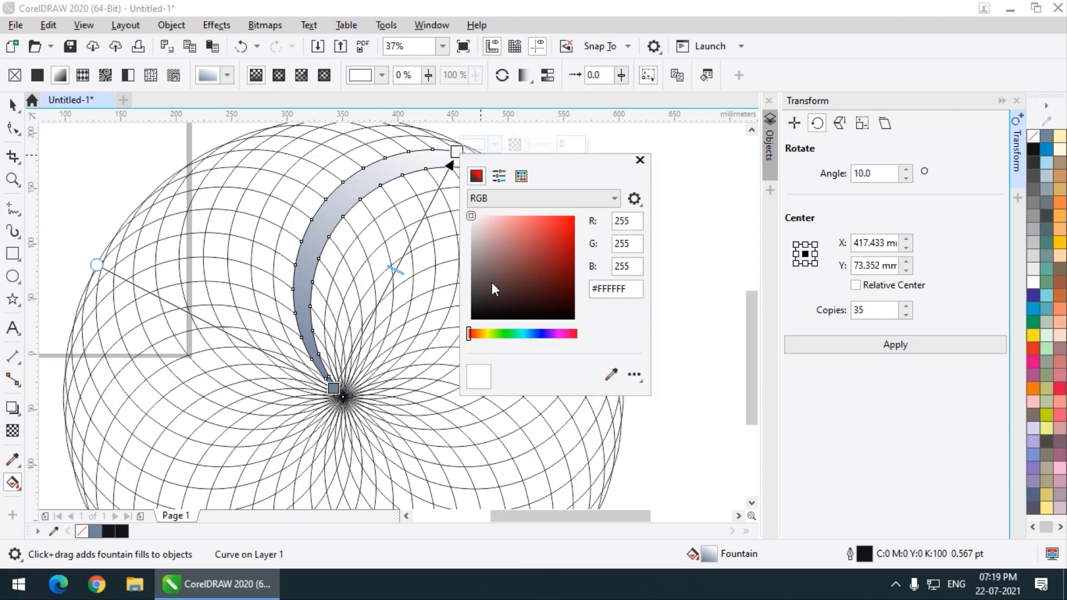
{"action": "left_click", "coordinate": [479, 334]}
{"action": "left_click", "coordinate": [572, 215]}
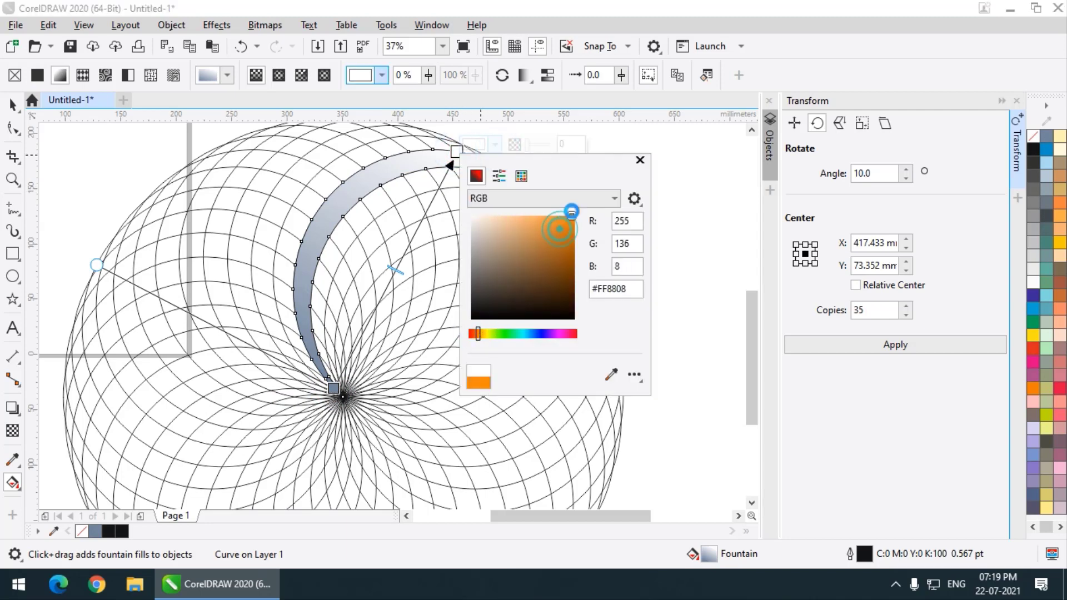
- Set the fountain fill's start colour, at the circles' meeting point, to yellow (C2 M2 Y93 K2)
{"action": "left_click", "coordinate": [332, 389]}
{"action": "double_click", "coordinate": [332, 389]}
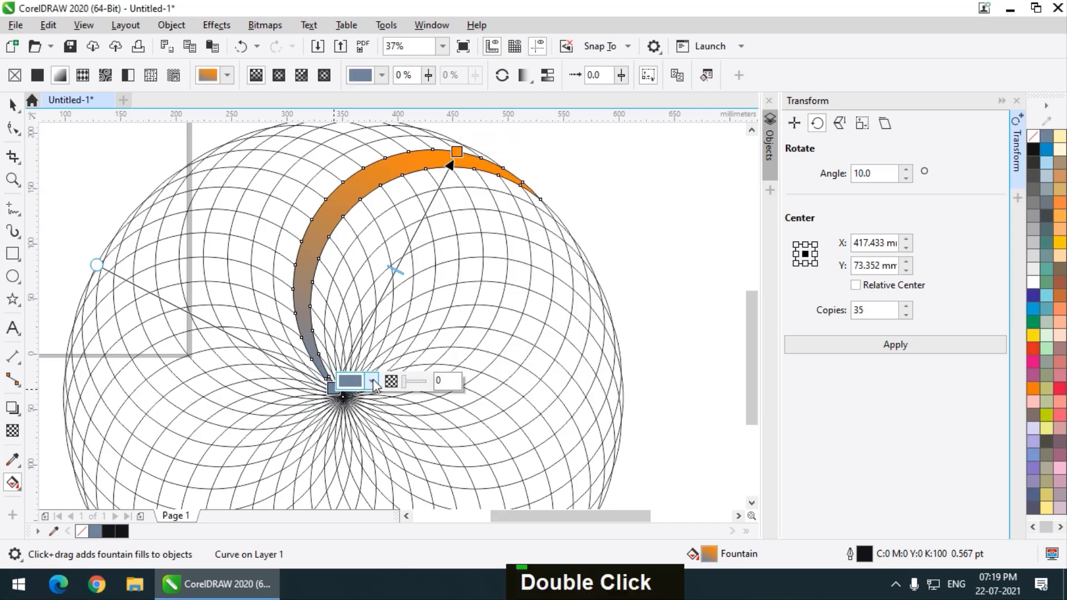
{"action": "left_click", "coordinate": [373, 381]}
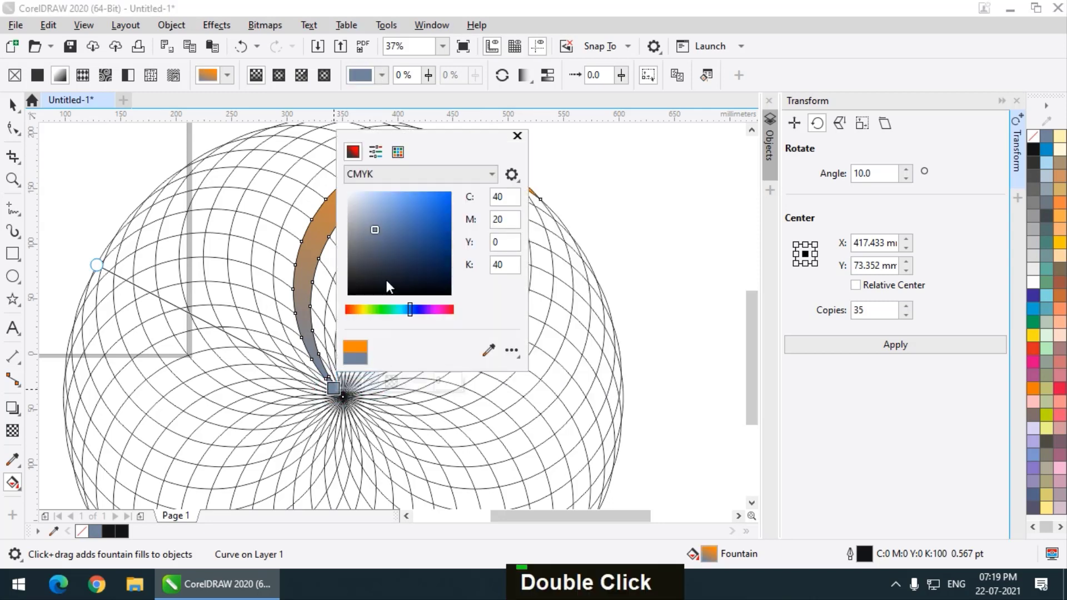
{"action": "left_click", "coordinate": [359, 310]}
{"action": "left_click_drag", "start_coordinate": [425, 197], "coordinate": [449, 193]}
{"action": "left_click", "coordinate": [361, 310]}
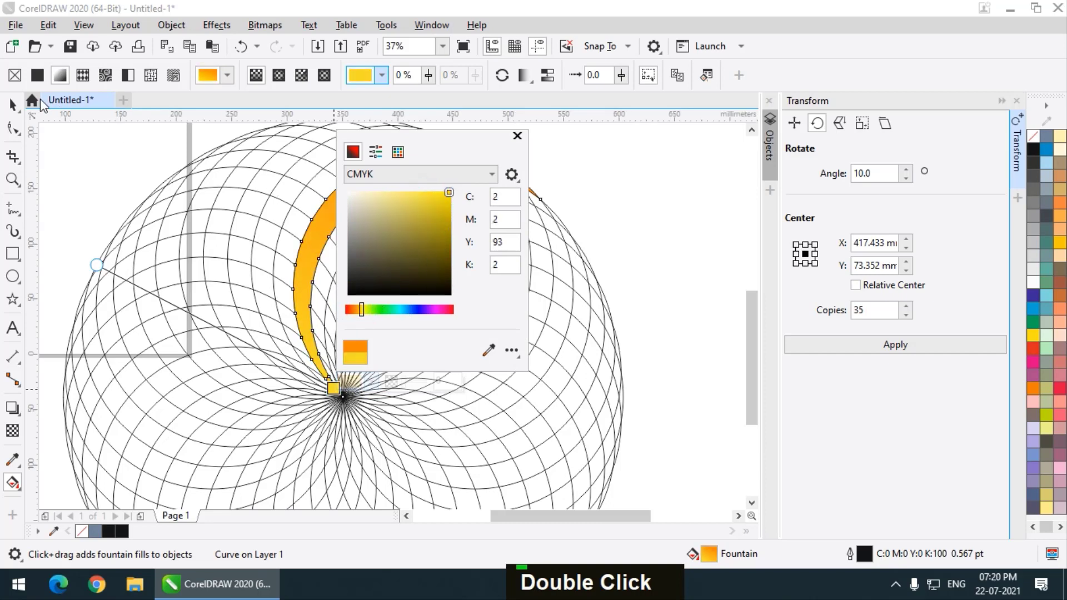
- Switch to the Pick tool and move the band's rotation centre to the point where all the circles meet
{"action": "double_click", "coordinate": [12, 104]}
{"action": "scroll", "coordinate": [391, 195], "scroll_direction": "down", "scroll_amount": 3}
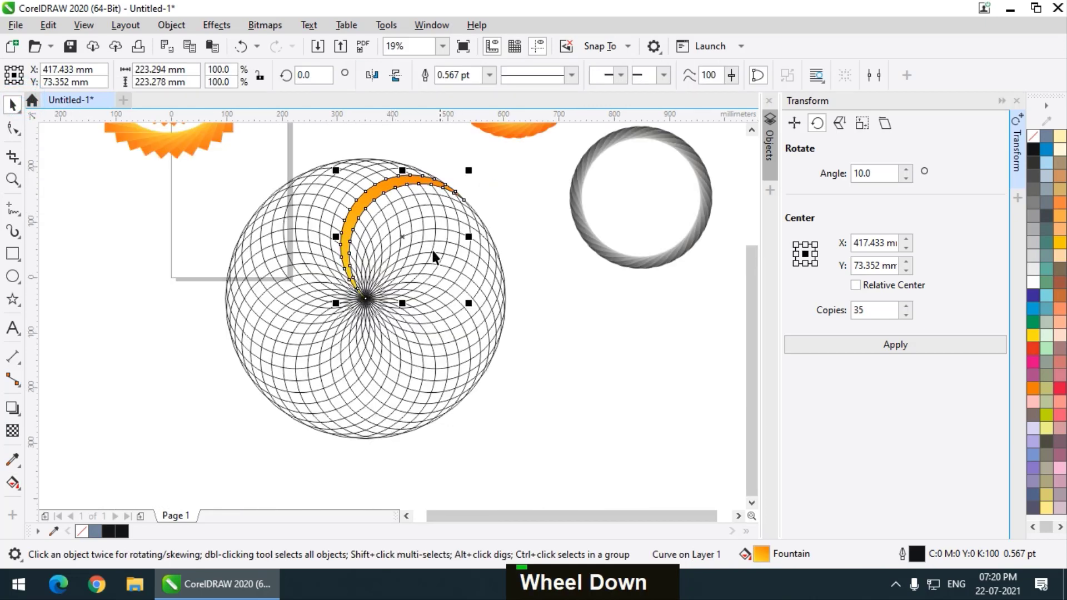
{"action": "scroll", "coordinate": [403, 214], "scroll_direction": "up", "scroll_amount": 3}
{"action": "left_click", "coordinate": [384, 174]}
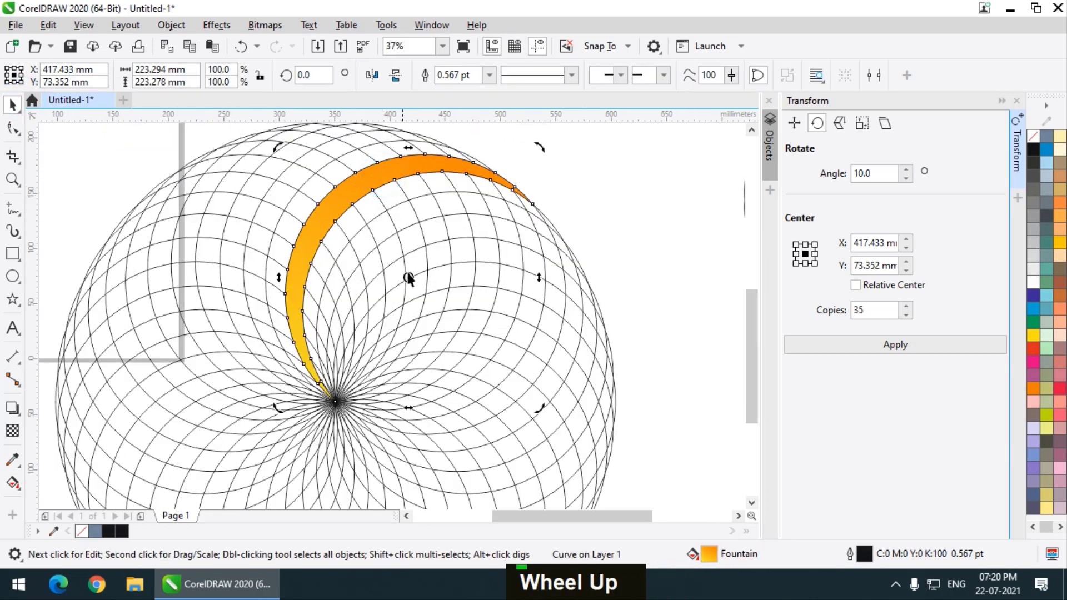
{"action": "left_click_drag", "start_coordinate": [409, 276], "coordinate": [336, 399]}
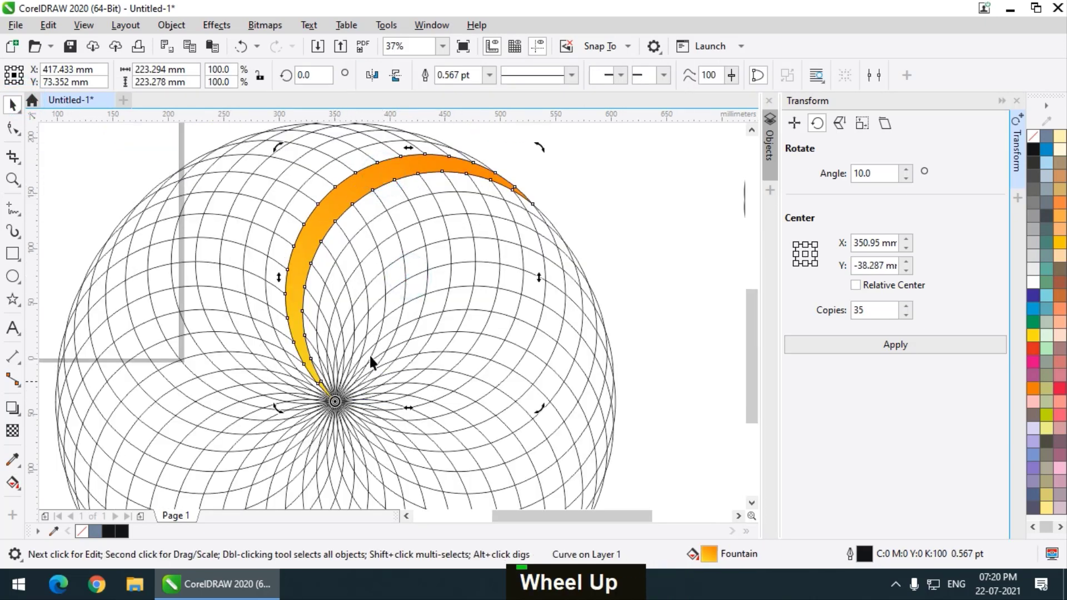
- Try rotating 35 copies of the band at 10° around the circles' meeting point, and undo it
{"action": "scroll", "coordinate": [345, 281], "scroll_direction": "down", "scroll_amount": 3}
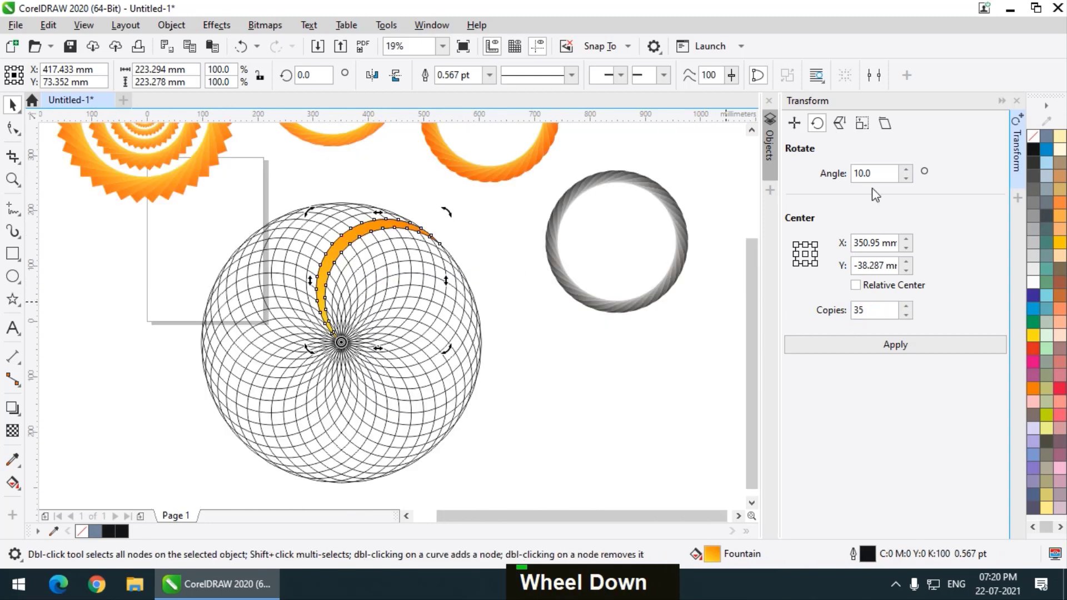
{"action": "left_click", "coordinate": [887, 349]}
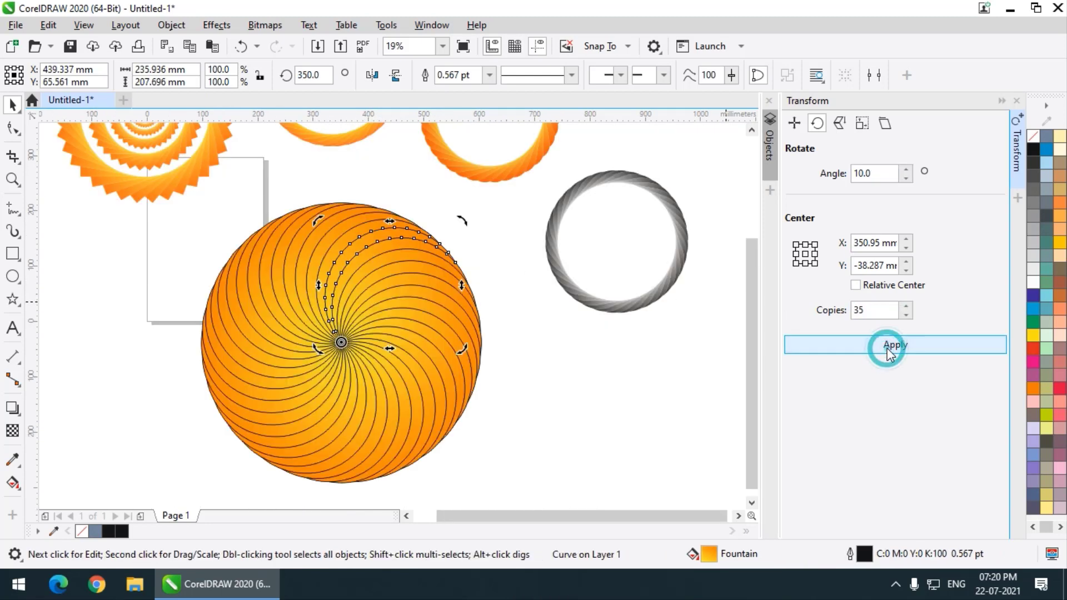
{"action": "key", "text": "ctrl+z"}
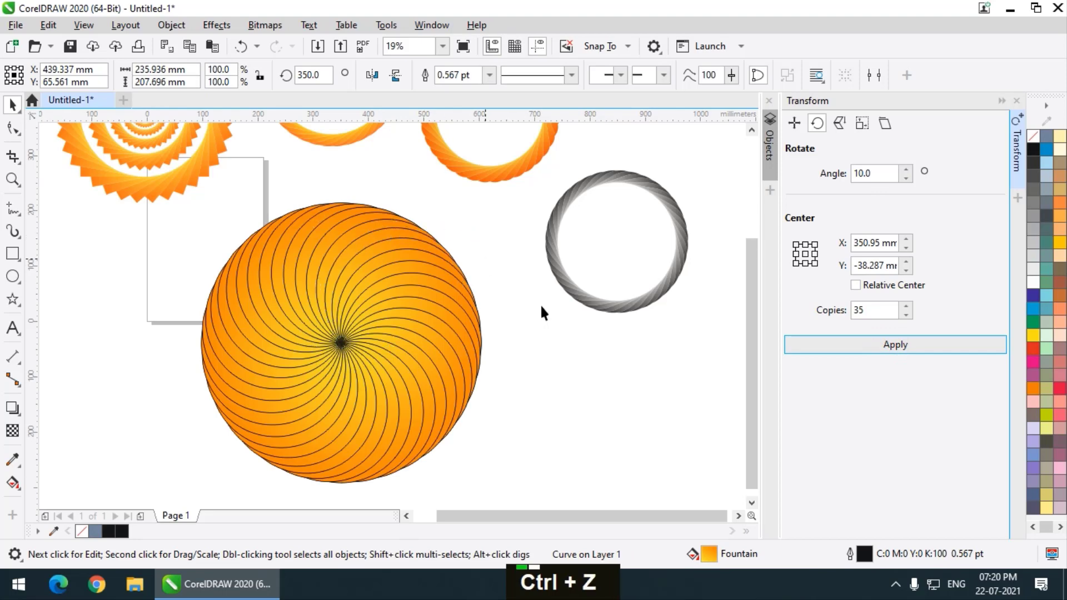
- Set the rotation angle to 20° with 1 copy and apply it to the gradient band
{"action": "double_click", "coordinate": [879, 175]}
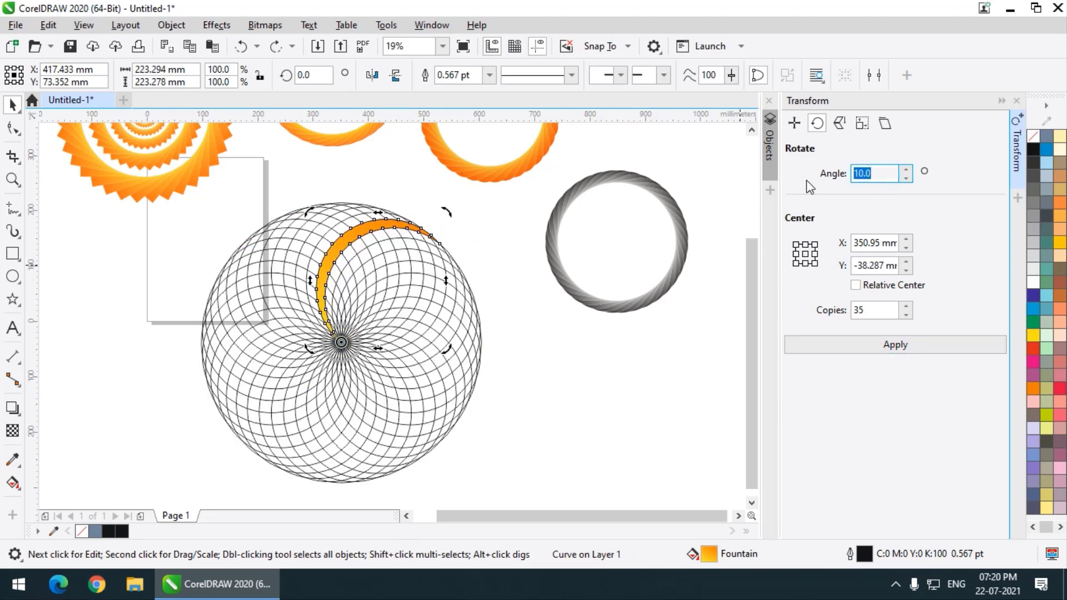
{"action": "type", "text": "20"}
{"action": "double_click", "coordinate": [889, 310]}
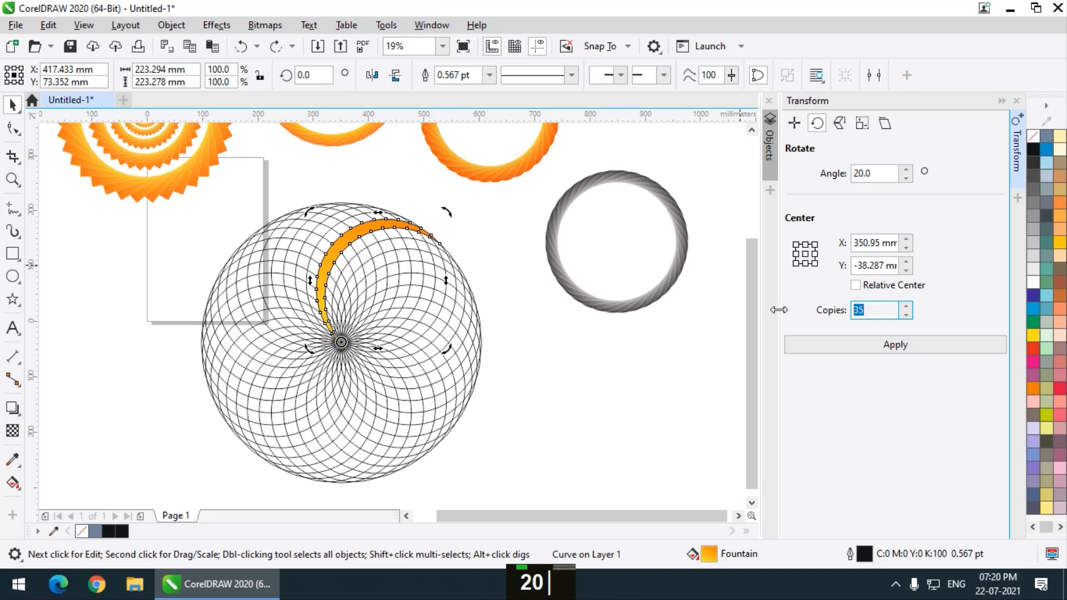
{"action": "type", "text": "1"}
{"action": "left_click", "coordinate": [865, 343]}
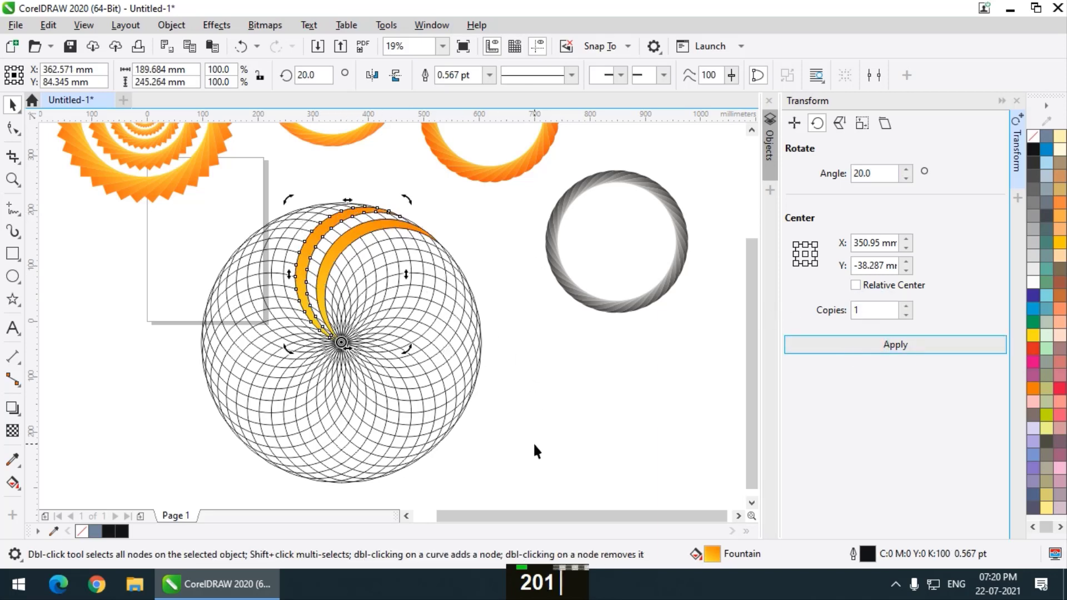
- Repeat the 20° rotated copy until the bands go all the way around the circle
{"action": "key", "text": "ctrl+r"}
{"action": "key", "text": "ctrl+r"}
{"action": "key", "text": "ctrl+r"}
{"action": "key", "text": "ctrl+r"}
{"action": "key", "text": "ctrl+r"}
{"action": "key", "text": "ctrl+r"}
{"action": "key", "text": "ctrl+r"}
{"action": "key", "text": "ctrl+r"}
{"action": "key", "text": "ctrl+r"}
{"action": "key", "text": "ctrl+r"}
{"action": "key", "text": "ctrl+r"}
{"action": "key", "text": "ctrl+r"}
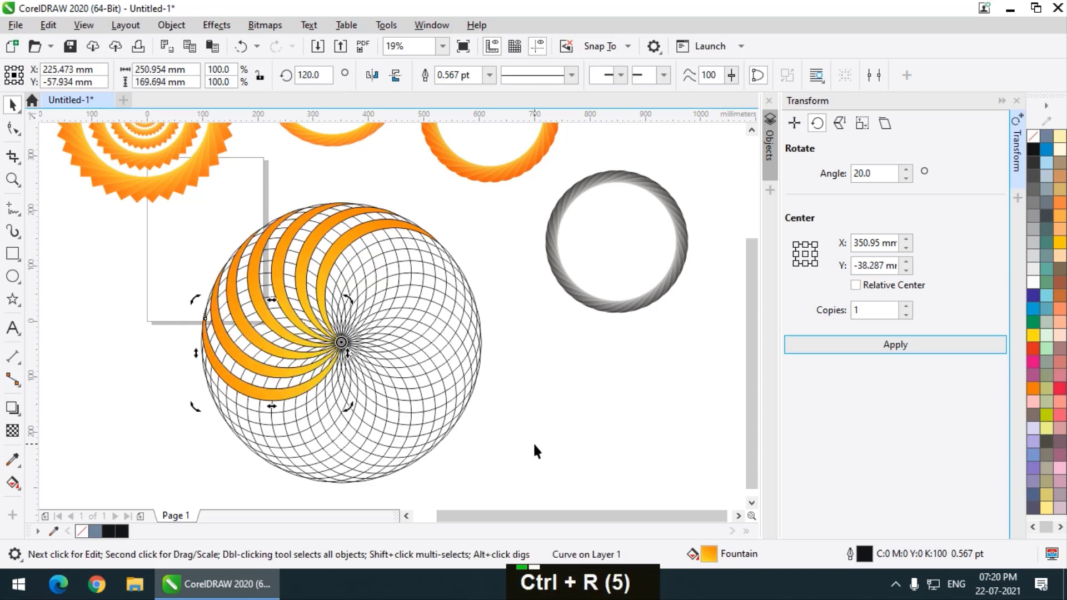
{"action": "key", "text": "ctrl+r"}
{"action": "key", "text": "ctrl+r"}
{"action": "key", "text": "ctrl+r"}
{"action": "key", "text": "ctrl+r"}
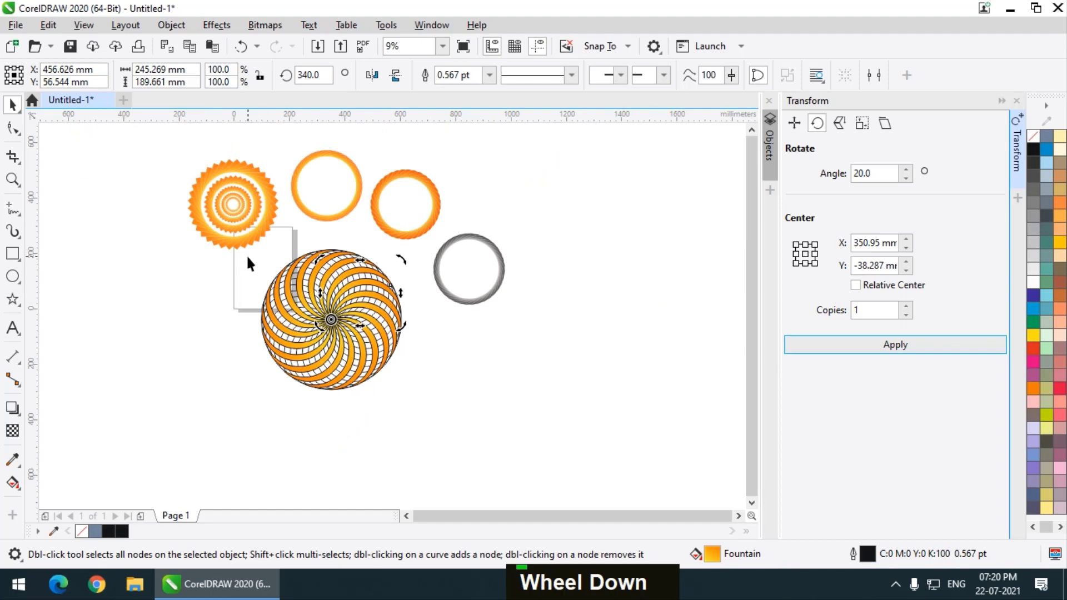
- Try moving the toothed ring group farther left, and undo the move
{"action": "left_click_drag", "start_coordinate": [251, 245], "coordinate": [194, 246]}
{"action": "key", "text": "ctrl+z"}
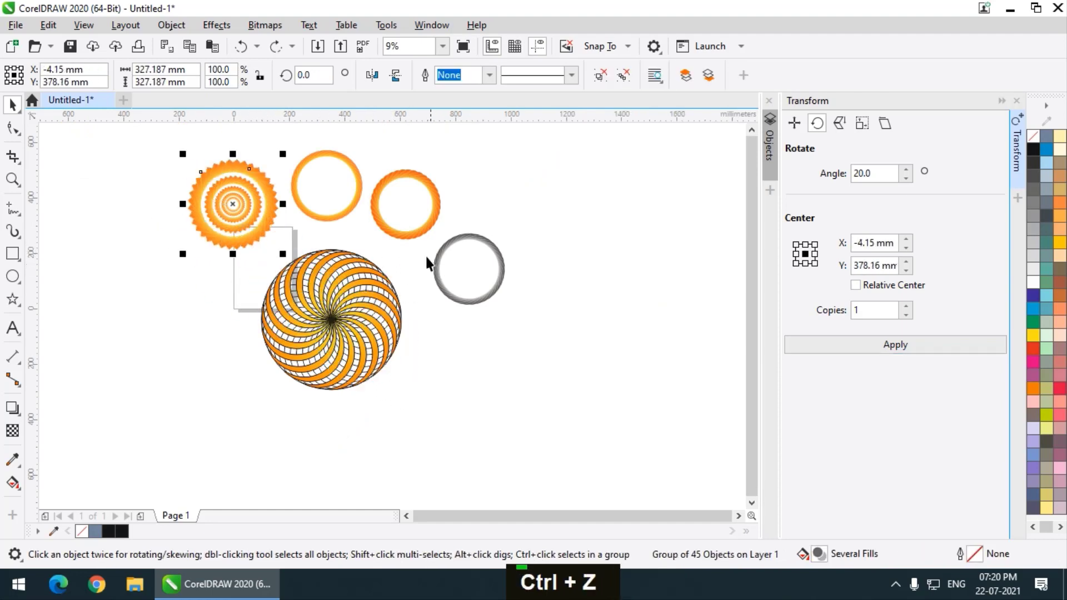
- Remove the outlines from the whole swirl pattern and enlarge it from its centre to about 558 mm wide
{"action": "left_click_drag", "start_coordinate": [425, 246], "coordinate": [235, 416]}
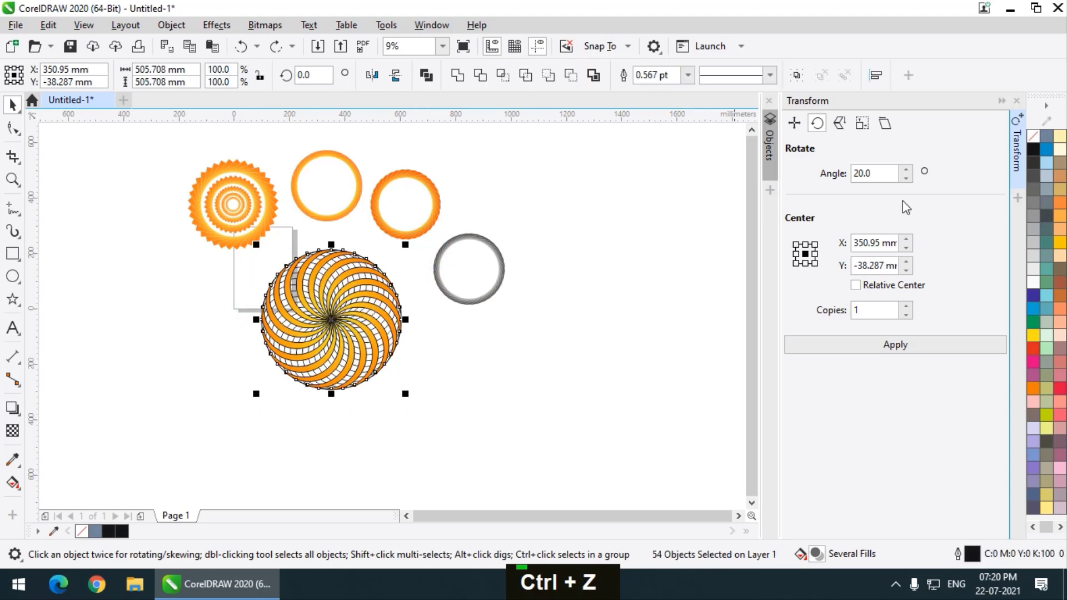
{"action": "right_click", "coordinate": [1033, 135]}
{"action": "scroll", "coordinate": [326, 307], "scroll_direction": "up", "scroll_amount": 2}
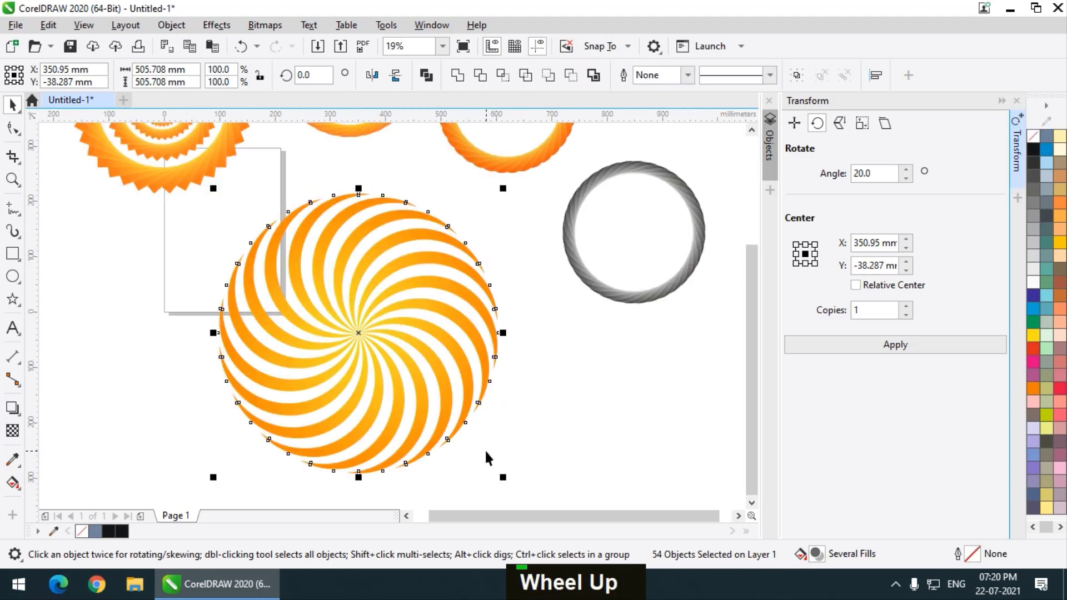
{"action": "mouse_move", "coordinate": [504, 480]}
{"action": "left_mouse_down"}
{"action": "mouse_move", "coordinate": [521, 493]}
{"action": "mouse_move", "coordinate": [512, 487]}
{"action": "left_mouse_up"}
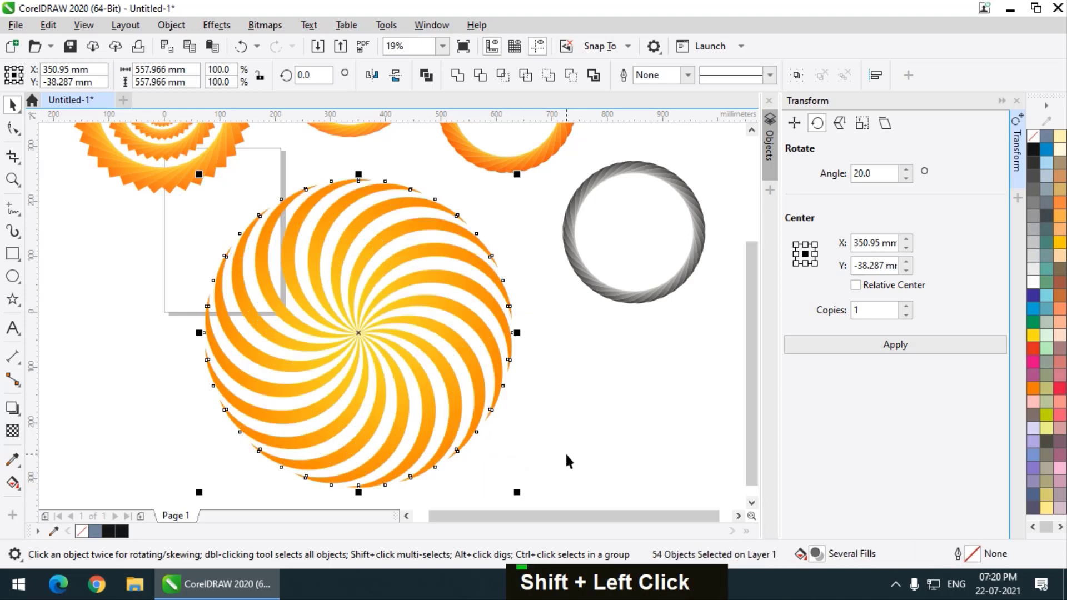
{"action": "left_click", "coordinate": [564, 452]}
{"action": "scroll", "coordinate": [386, 231], "scroll_direction": "down", "scroll_amount": 2}
{"action": "scroll", "coordinate": [382, 229], "scroll_direction": "up", "scroll_amount": 2}
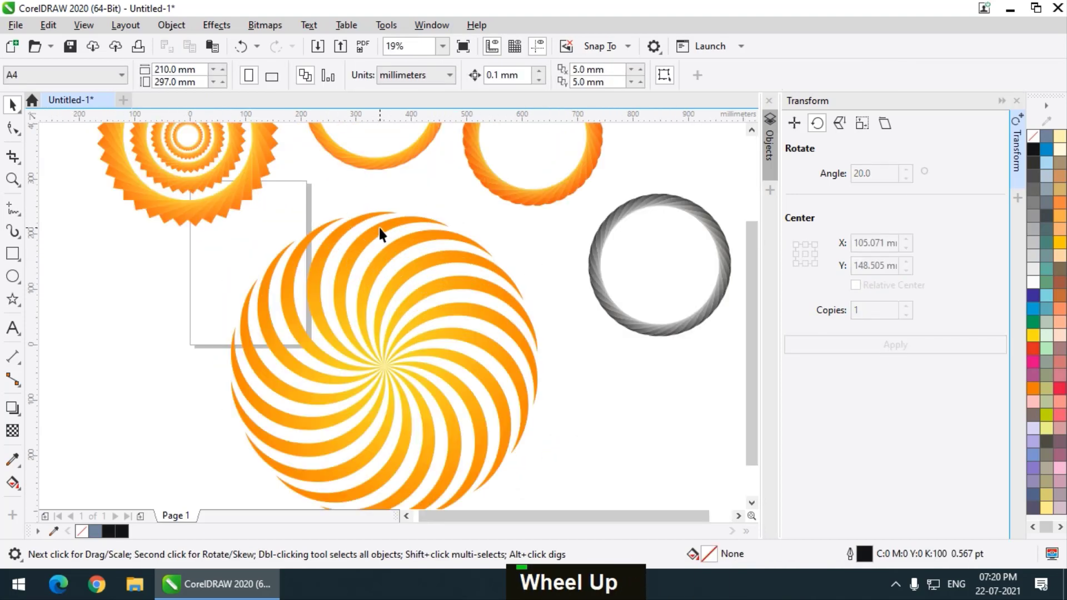
- Undo the enlargement and outline removal, and redo the last rotated band copy
{"action": "key", "text": "ctrl+z"}
{"action": "key", "text": "ctrl+z"}
{"action": "key", "text": "ctrl+z"}
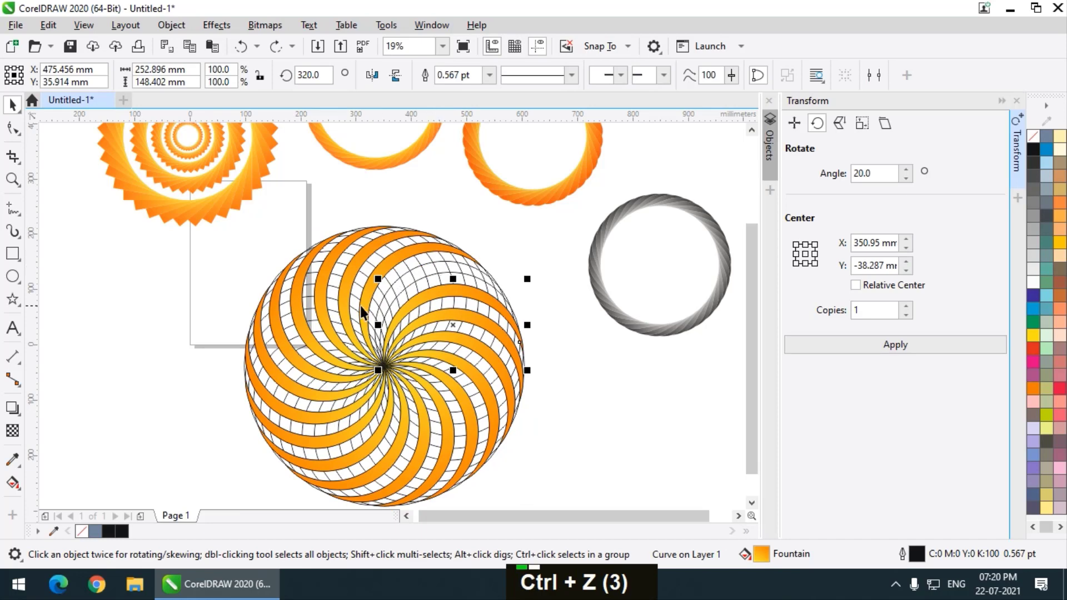
{"action": "key", "text": "ctrl+shift+z"}
- Select all the circles and bands of the swirl and remove their outlines
{"action": "left_click", "coordinate": [560, 330]}
{"action": "scroll", "coordinate": [442, 281], "scroll_direction": "up", "scroll_amount": 2}
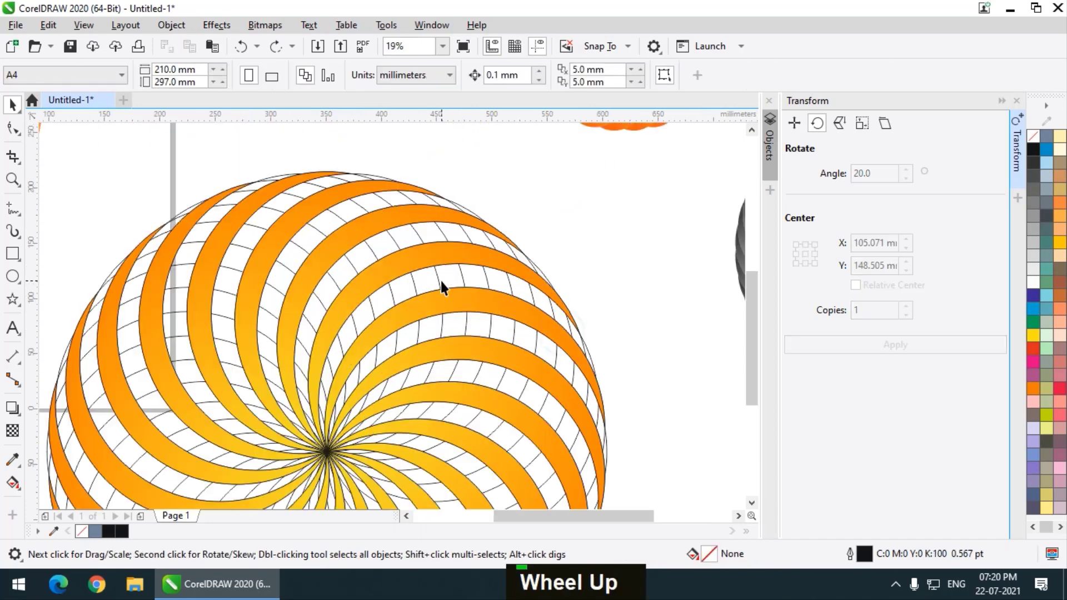
{"action": "scroll", "coordinate": [395, 238], "scroll_direction": "down", "scroll_amount": 2}
{"action": "scroll", "coordinate": [379, 212], "scroll_direction": "down", "scroll_amount": 2}
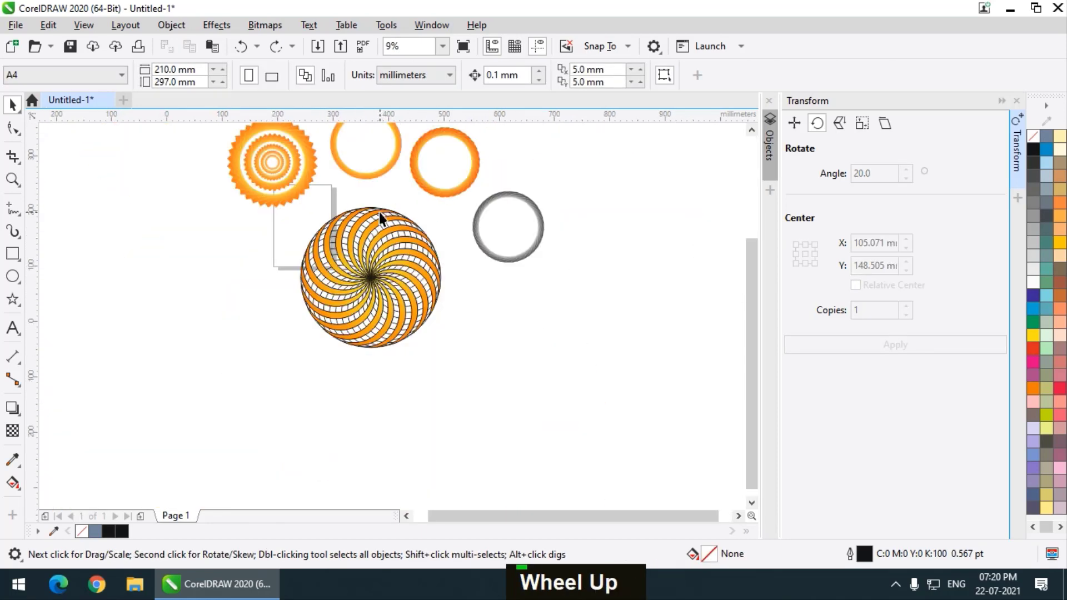
{"action": "scroll", "coordinate": [493, 290], "scroll_direction": "down", "scroll_amount": 1}
{"action": "scroll", "coordinate": [491, 298], "scroll_direction": "up", "scroll_amount": 1}
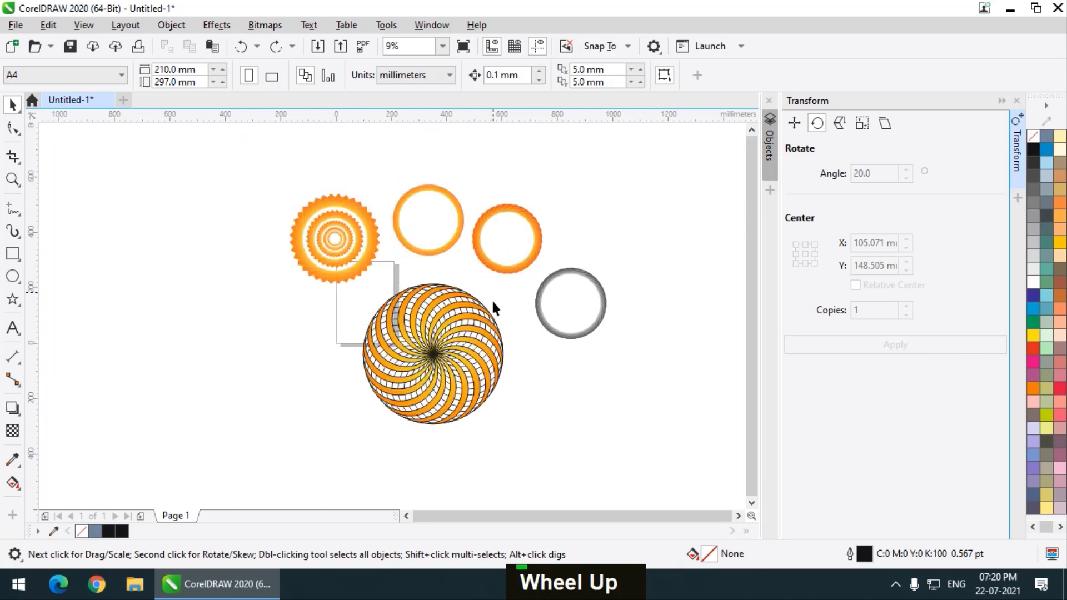
{"action": "left_click_drag", "start_coordinate": [354, 279], "coordinate": [526, 433]}
{"action": "right_click", "coordinate": [1033, 136]}
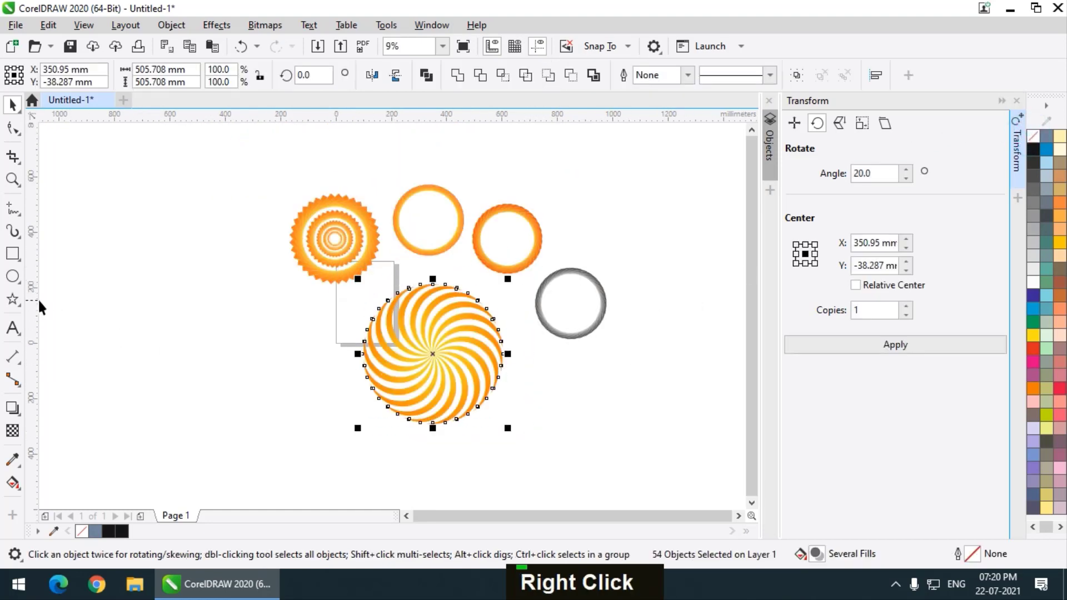
- Draw a new circle about 343 mm in diameter in the empty area left of the swirl, and return to the Pick tool
{"action": "left_click", "coordinate": [14, 277]}
{"action": "scroll", "coordinate": [281, 314], "scroll_direction": "down", "scroll_amount": 1}
{"action": "scroll", "coordinate": [170, 282], "scroll_direction": "up", "scroll_amount": 3}
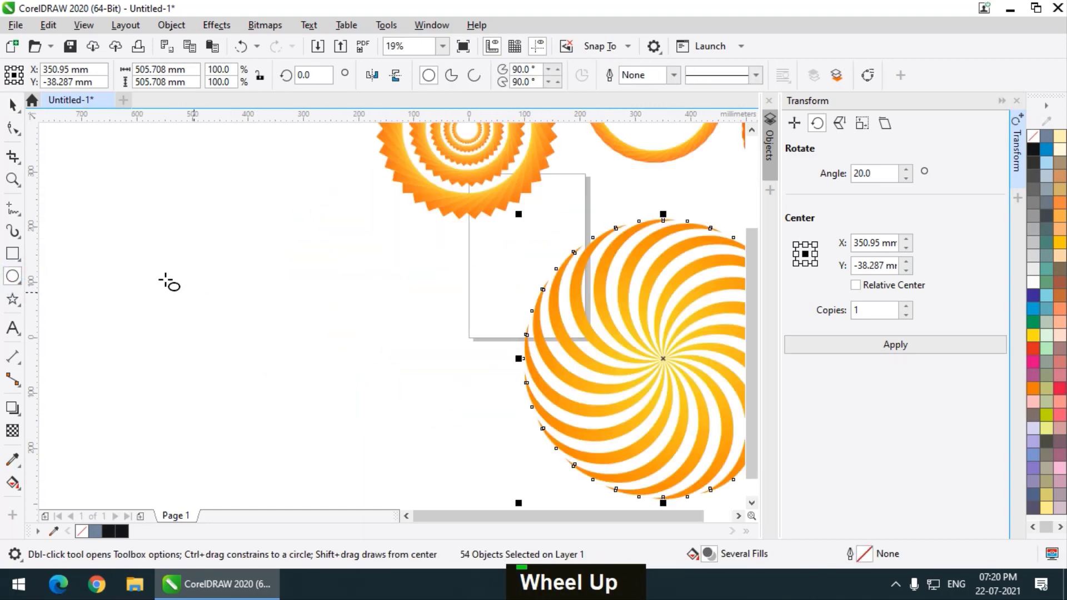
{"action": "left_click_drag", "start_coordinate": [114, 263], "coordinate": [305, 441]}
{"action": "left_click", "coordinate": [12, 104]}
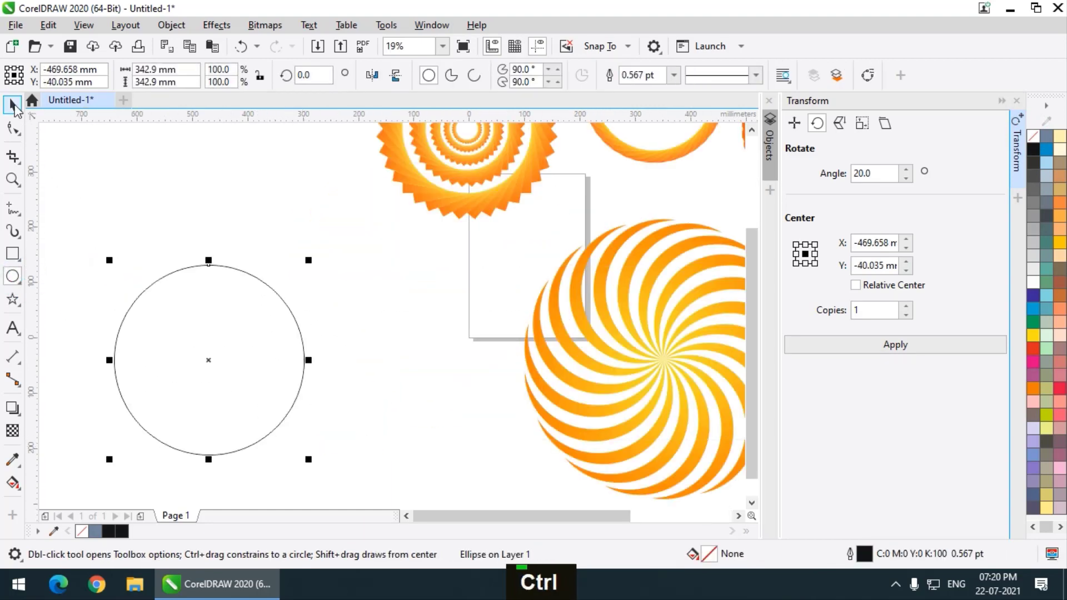
- Move the new circle's rotation centre straight down to just below the circle, at about Y -275 mm
{"action": "scroll", "coordinate": [287, 183], "scroll_direction": "down", "scroll_amount": 1}
{"action": "scroll", "coordinate": [244, 270], "scroll_direction": "up", "scroll_amount": 1}
{"action": "left_click", "coordinate": [242, 270]}
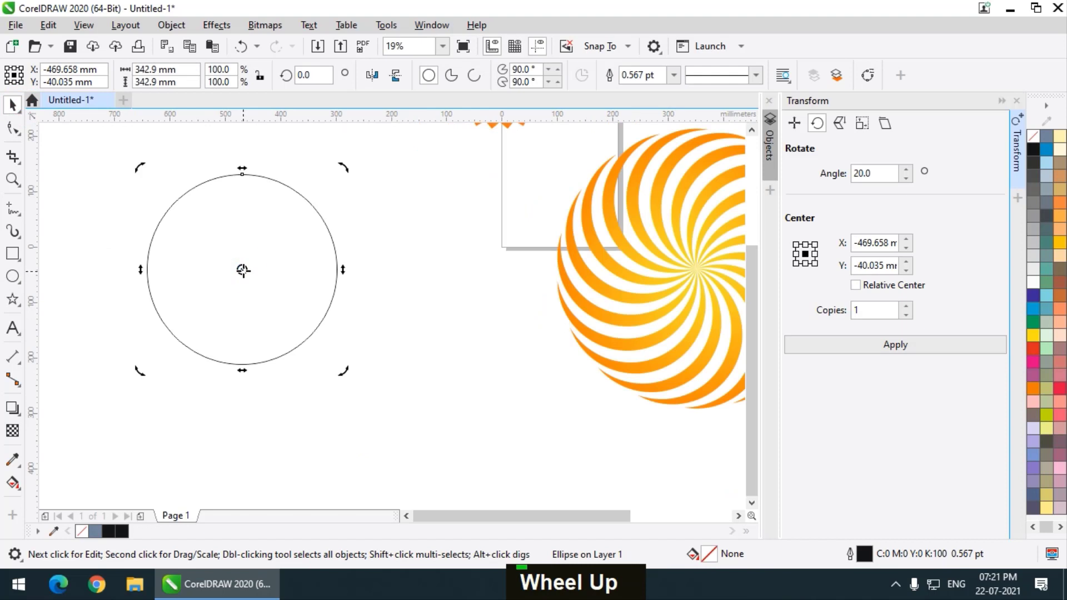
{"action": "left_click_drag", "start_coordinate": [243, 270], "coordinate": [241, 394]}
- Rotate the circle about its moved centre by 10° with 35 copies to form a ring of overlapping circles
{"action": "scroll", "coordinate": [288, 239], "scroll_direction": "down", "scroll_amount": 1}
{"action": "double_click", "coordinate": [873, 311]}
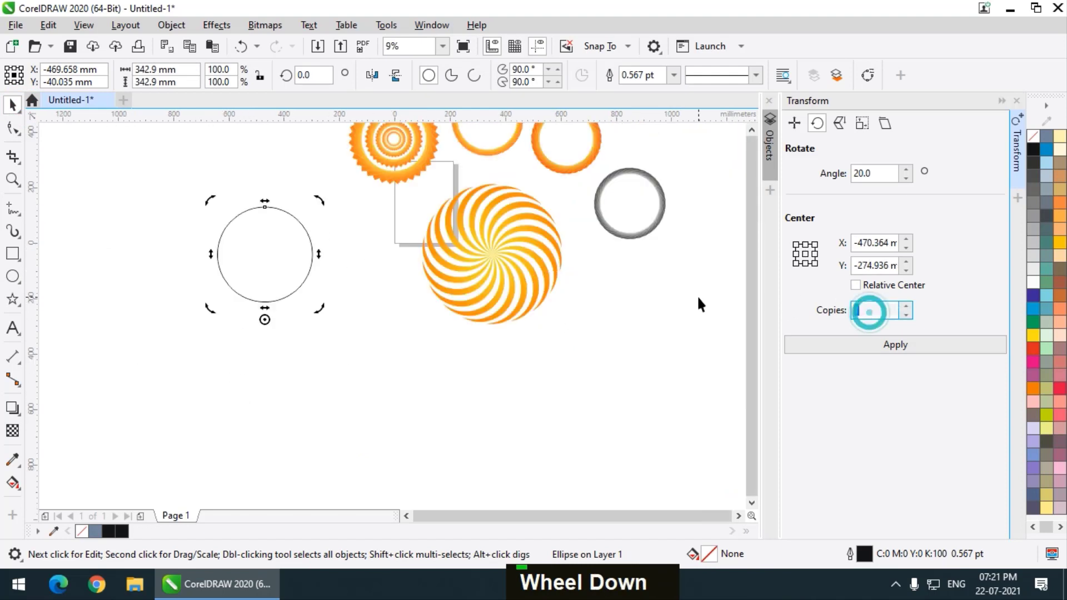
{"action": "type", "text": "35"}
{"action": "double_click", "coordinate": [879, 177]}
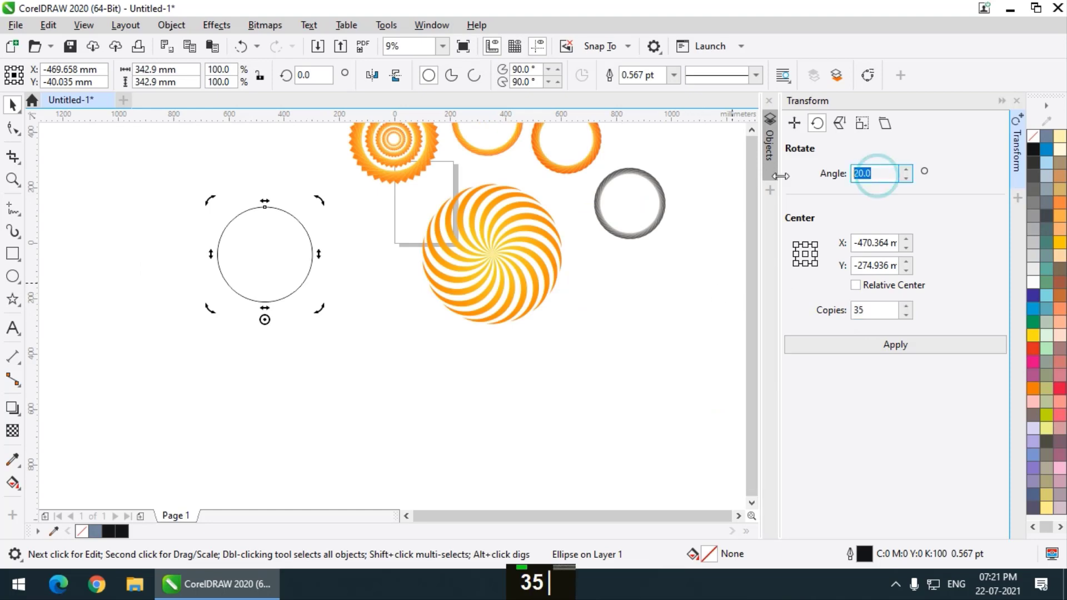
{"action": "type", "text": "10"}
{"action": "left_click", "coordinate": [889, 346]}
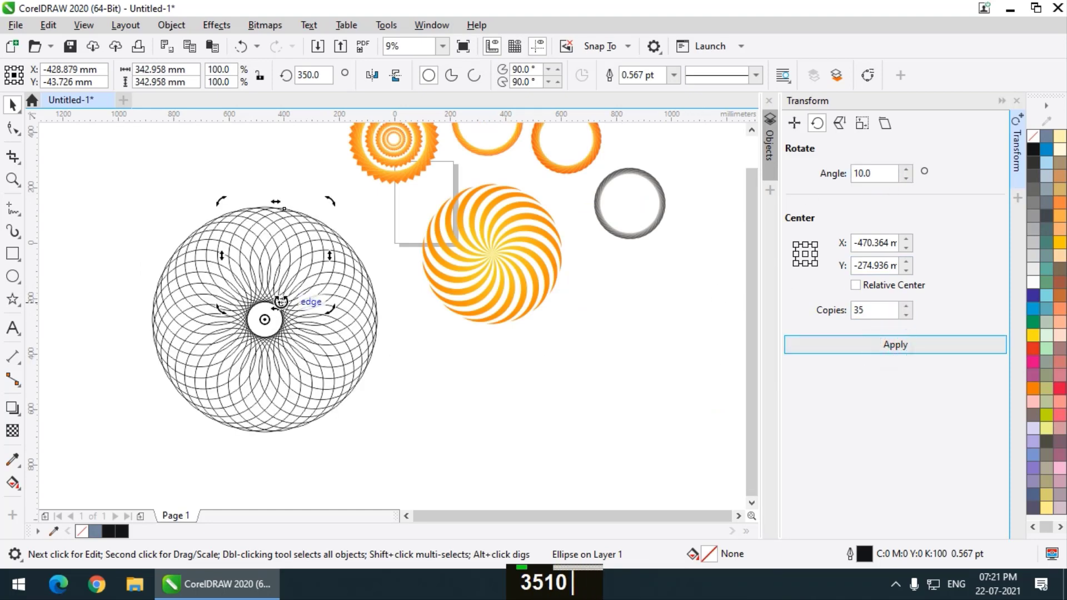
- Select all the overlapping circles and use Smart Fill to colour the outer and upper cells of one curved band blue-grey
{"action": "left_click_drag", "start_coordinate": [89, 174], "coordinate": [394, 461]}
{"action": "scroll", "coordinate": [339, 256], "scroll_direction": "up", "scroll_amount": 2}
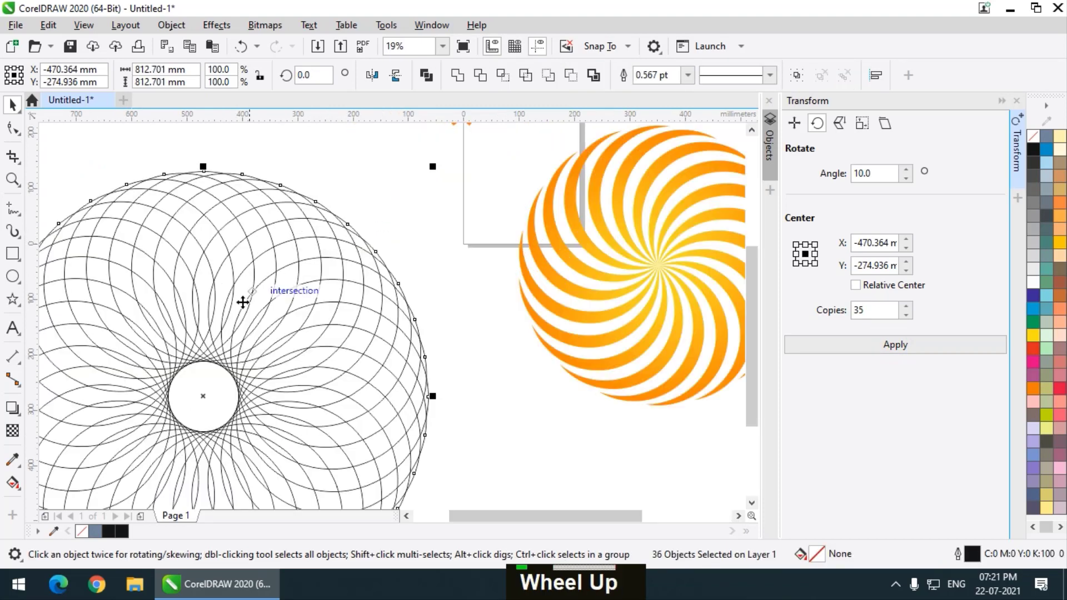
{"action": "scroll", "coordinate": [240, 305], "scroll_direction": "up", "scroll_amount": 2}
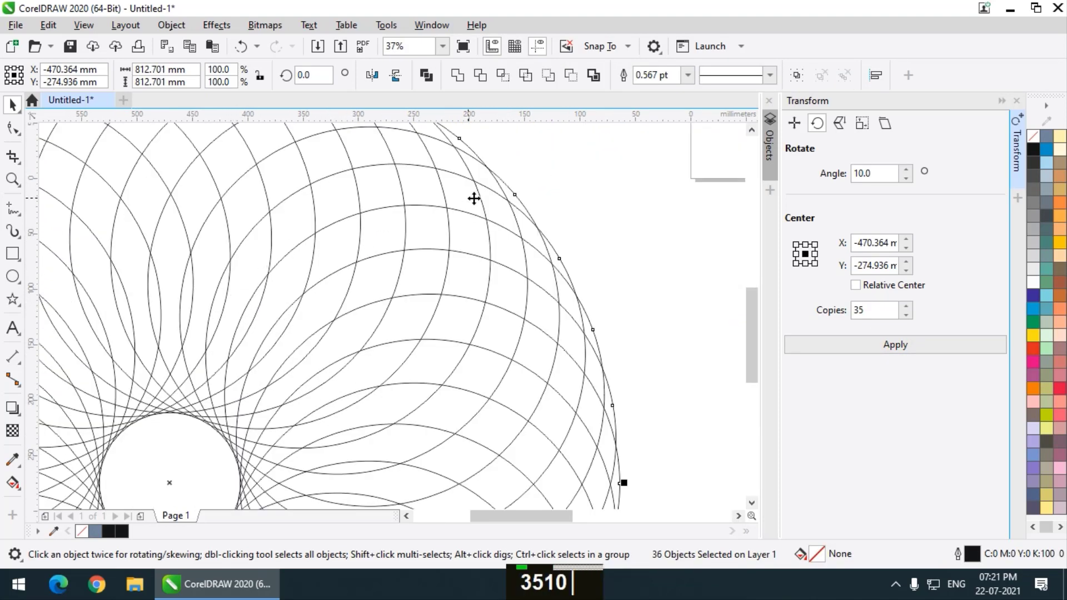
{"action": "left_click", "coordinate": [13, 485]}
{"action": "left_click", "coordinate": [70, 498]}
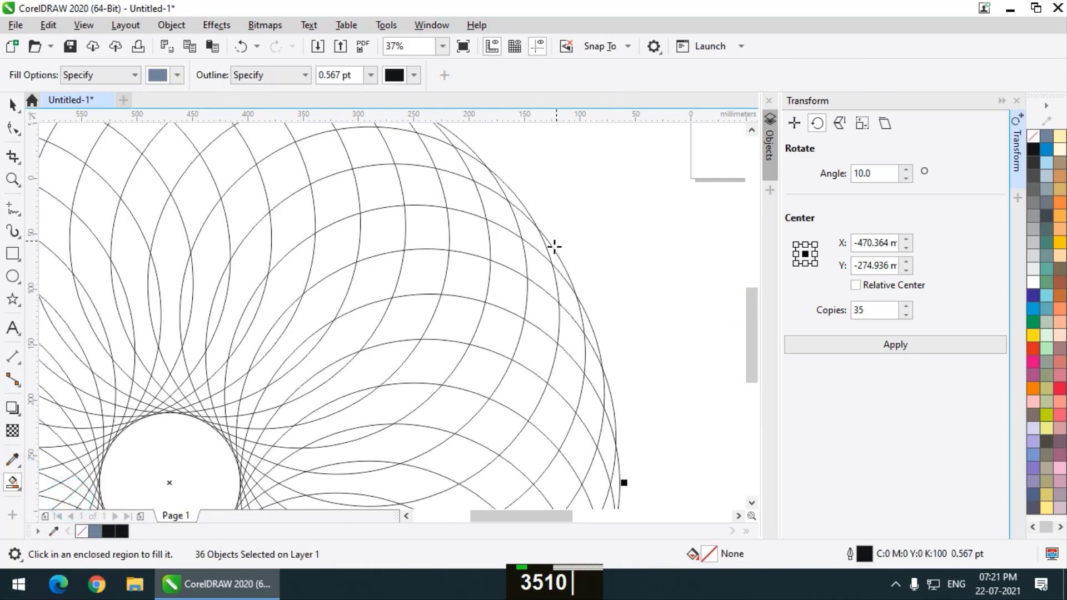
{"action": "left_click", "coordinate": [558, 264]}
{"action": "left_click", "coordinate": [507, 225]}
{"action": "left_click", "coordinate": [470, 208]}
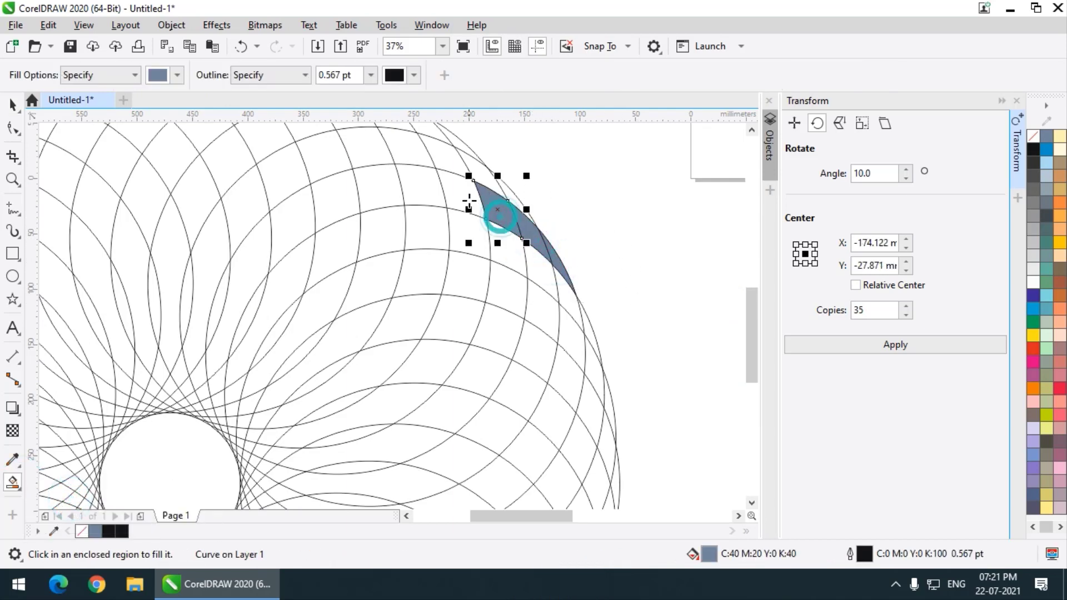
{"action": "left_click", "coordinate": [431, 191]}
{"action": "left_click", "coordinate": [409, 184]}
{"action": "double_click", "coordinate": [364, 183]}
{"action": "left_click", "coordinate": [325, 192]}
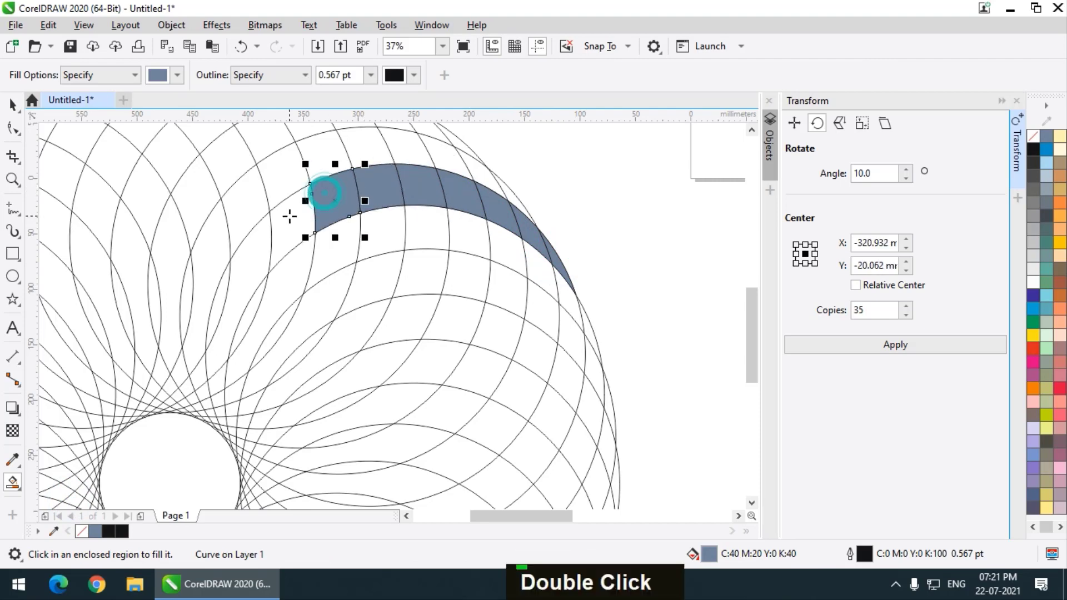
- Continue the blue-grey Smart Fill through the band's cells as it curves down towards the central hole
{"action": "left_click", "coordinate": [281, 231]}
{"action": "left_click", "coordinate": [255, 240]}
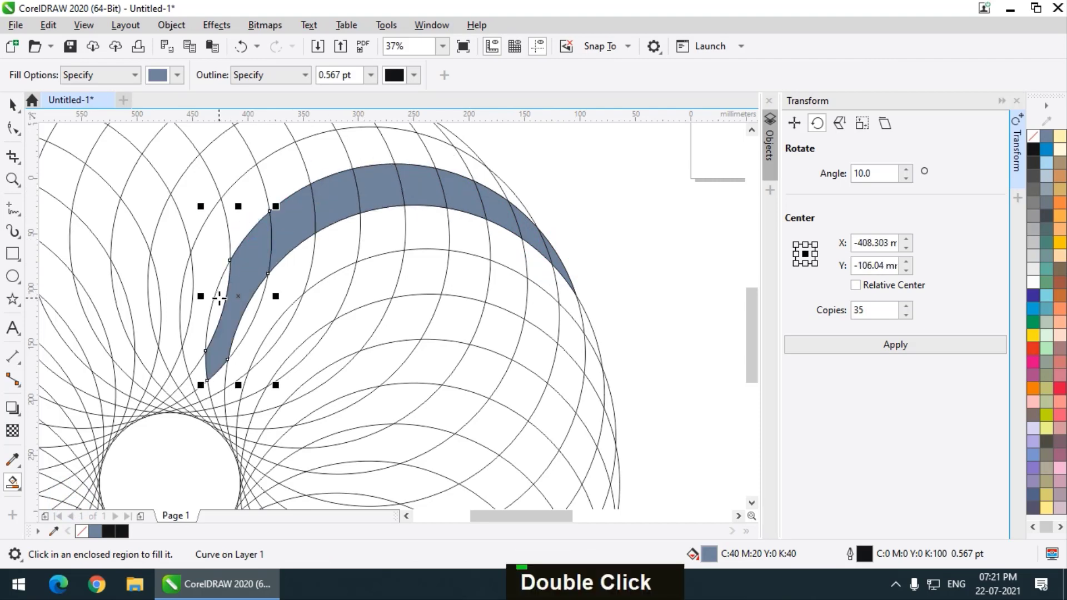
{"action": "left_click", "coordinate": [219, 298]}
{"action": "left_click", "coordinate": [218, 383]}
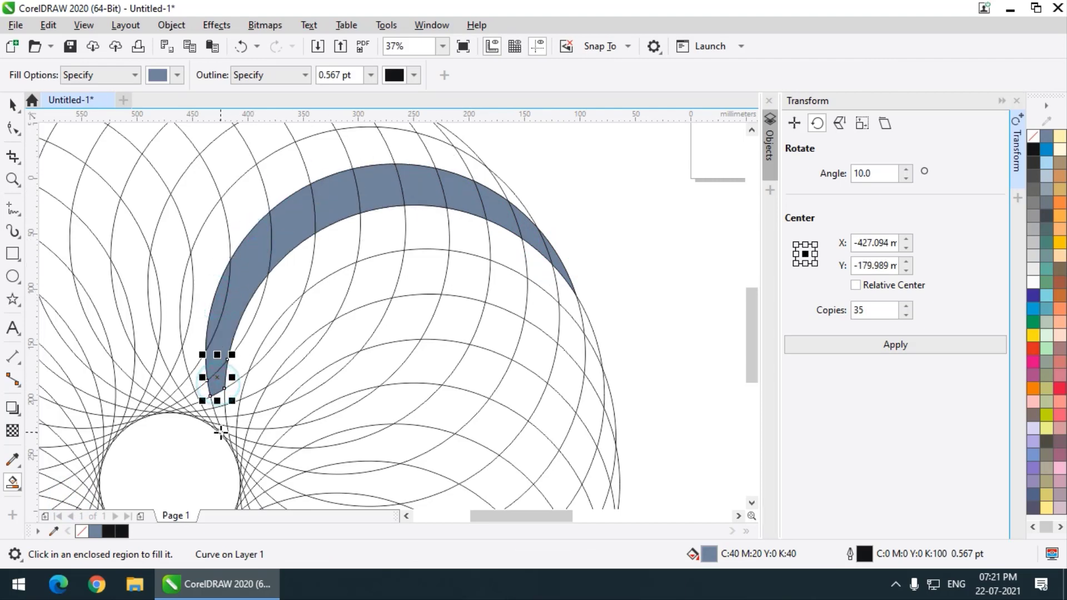
{"action": "scroll", "coordinate": [221, 378], "scroll_direction": "up", "scroll_amount": 2}
{"action": "left_click", "coordinate": [221, 368]}
{"action": "scroll", "coordinate": [217, 376], "scroll_direction": "up", "scroll_amount": 1}
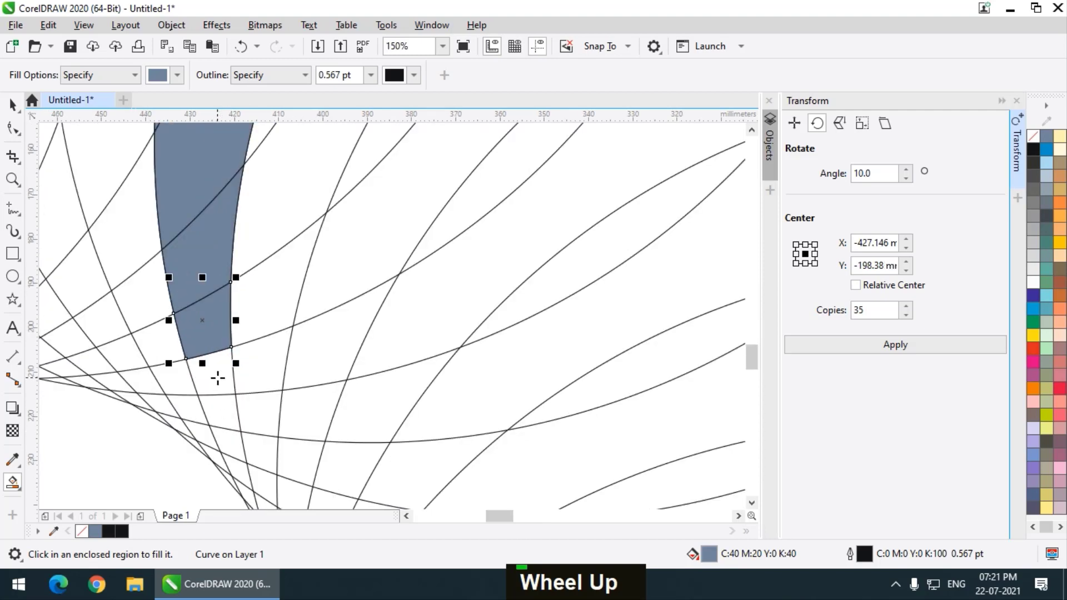
- Smart Fill the band's remaining small cells down to its tip at the central hole, and return to the Pick tool
{"action": "double_click", "coordinate": [221, 416]}
{"action": "scroll", "coordinate": [215, 378], "scroll_direction": "down", "scroll_amount": 1}
{"action": "scroll", "coordinate": [214, 378], "scroll_direction": "up", "scroll_amount": 2}
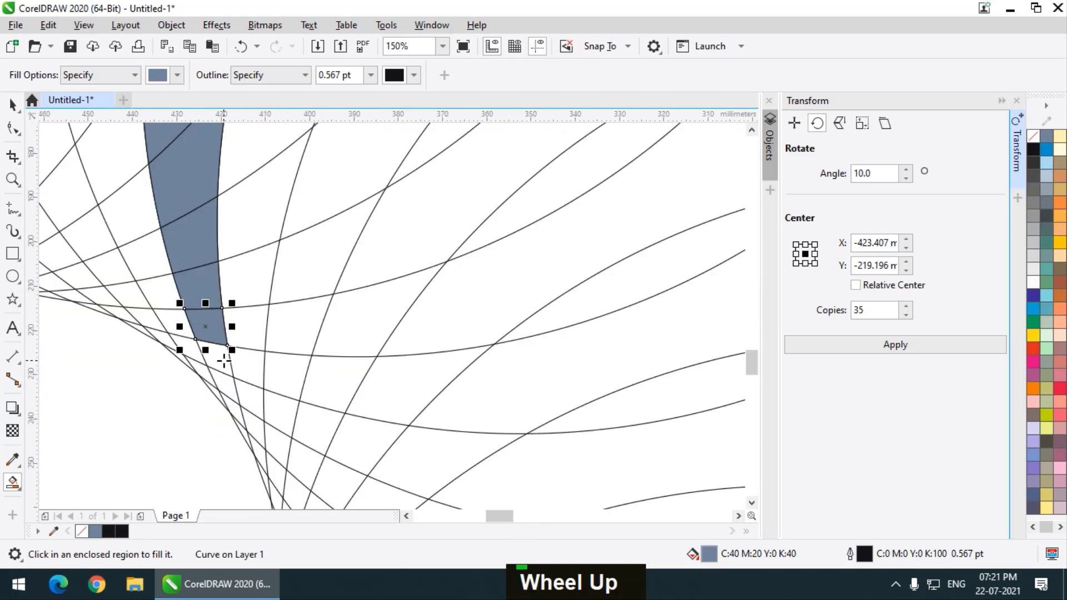
{"action": "left_click", "coordinate": [224, 361]}
{"action": "left_click", "coordinate": [227, 383]}
{"action": "scroll", "coordinate": [231, 395], "scroll_direction": "up", "scroll_amount": 2}
{"action": "left_click", "coordinate": [235, 409]}
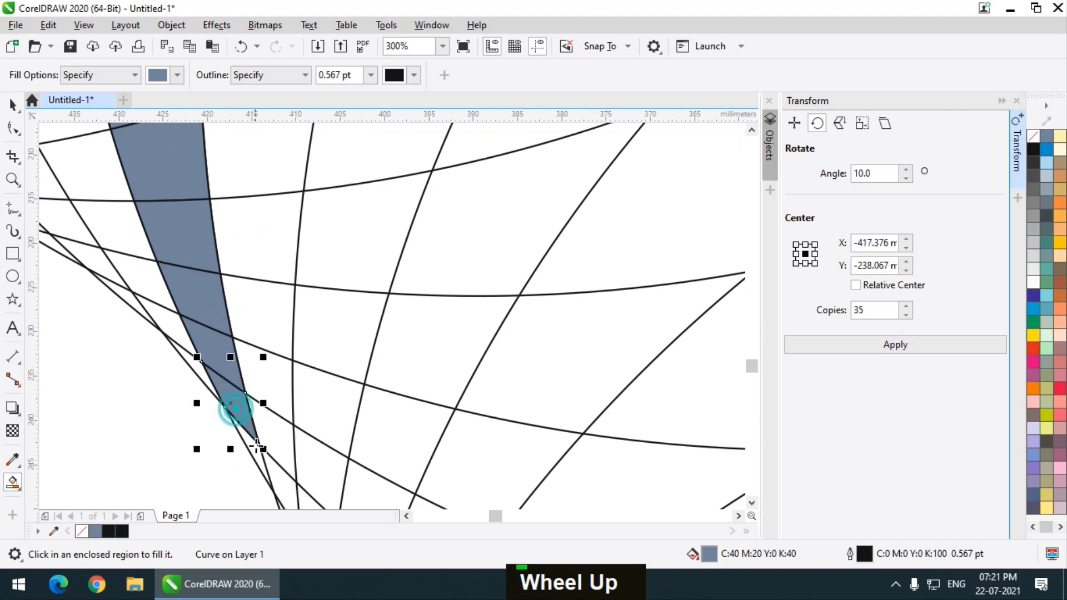
{"action": "left_click", "coordinate": [257, 455]}
{"action": "scroll", "coordinate": [243, 416], "scroll_direction": "down", "scroll_amount": 6}
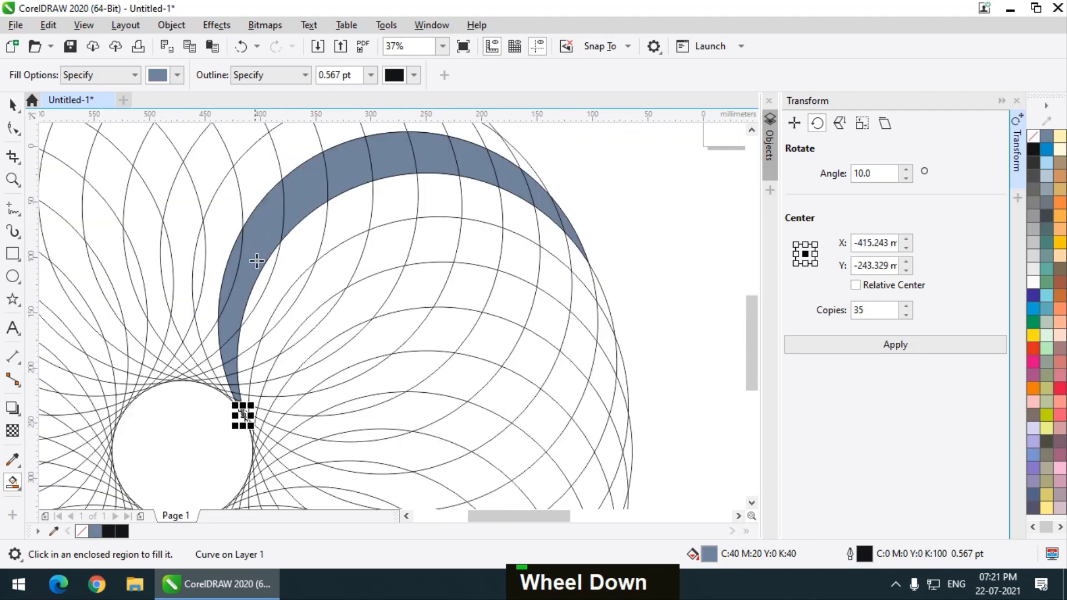
{"action": "scroll", "coordinate": [406, 200], "scroll_direction": "down", "scroll_amount": 2}
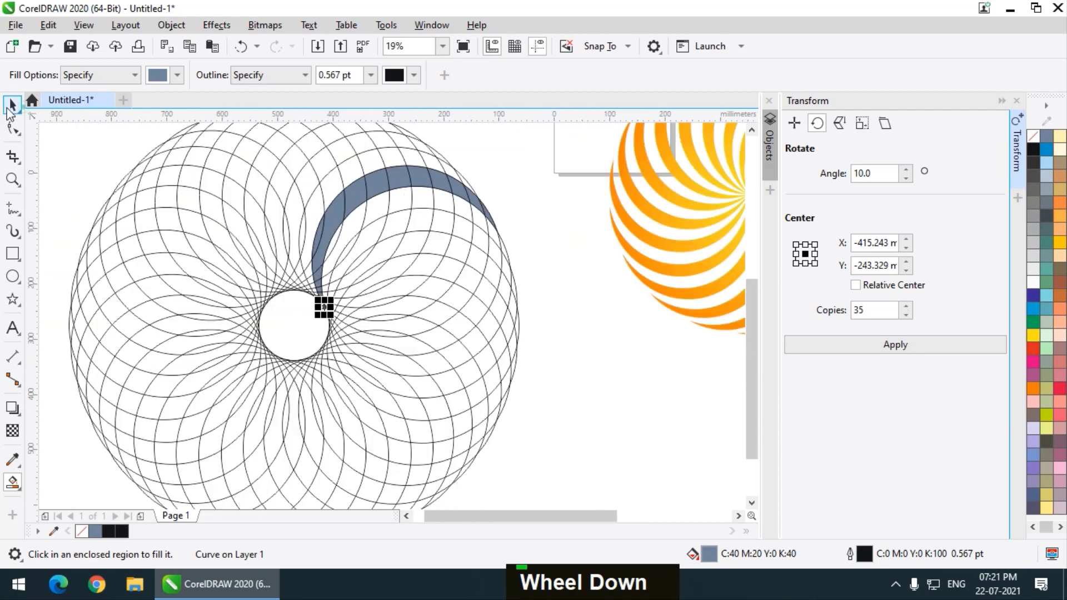
{"action": "left_click", "coordinate": [11, 107]}
- Try to weld the band by enclosing its cells in a selection area, and undo the weld
{"action": "scroll", "coordinate": [247, 242], "scroll_direction": "down", "scroll_amount": 2}
{"action": "left_click", "coordinate": [239, 154]}
{"action": "scroll", "coordinate": [289, 181], "scroll_direction": "up", "scroll_amount": 2}
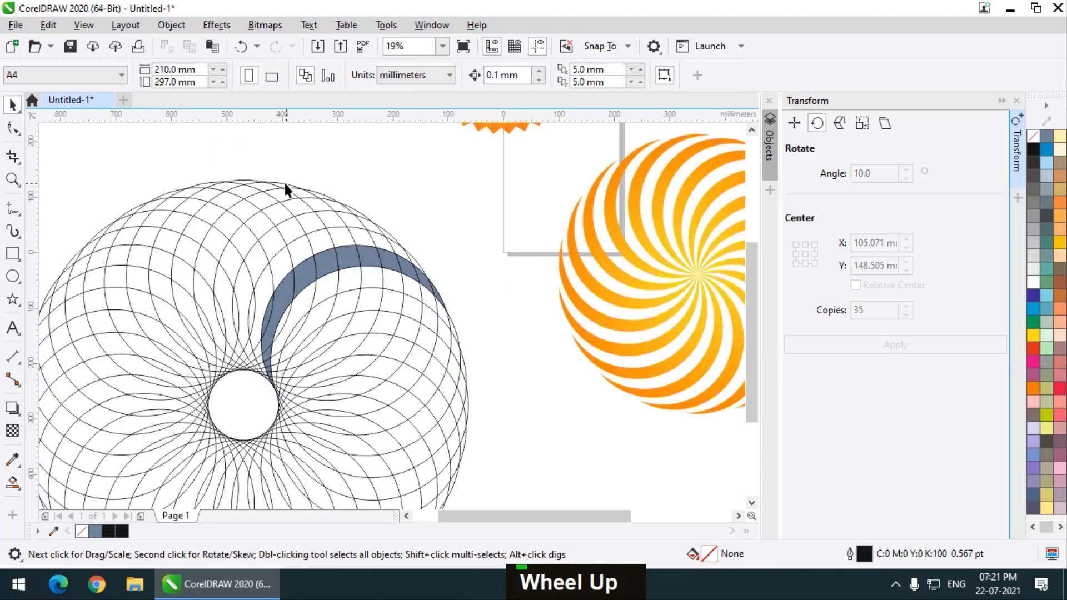
{"action": "left_click_drag", "start_coordinate": [210, 151], "coordinate": [462, 394]}
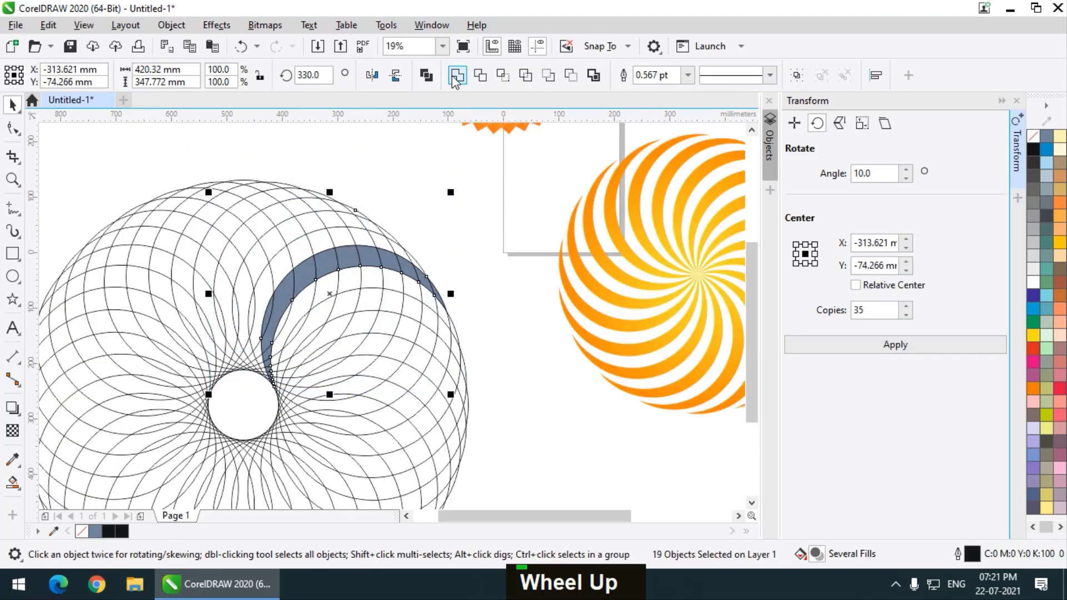
{"action": "left_click", "coordinate": [453, 77]}
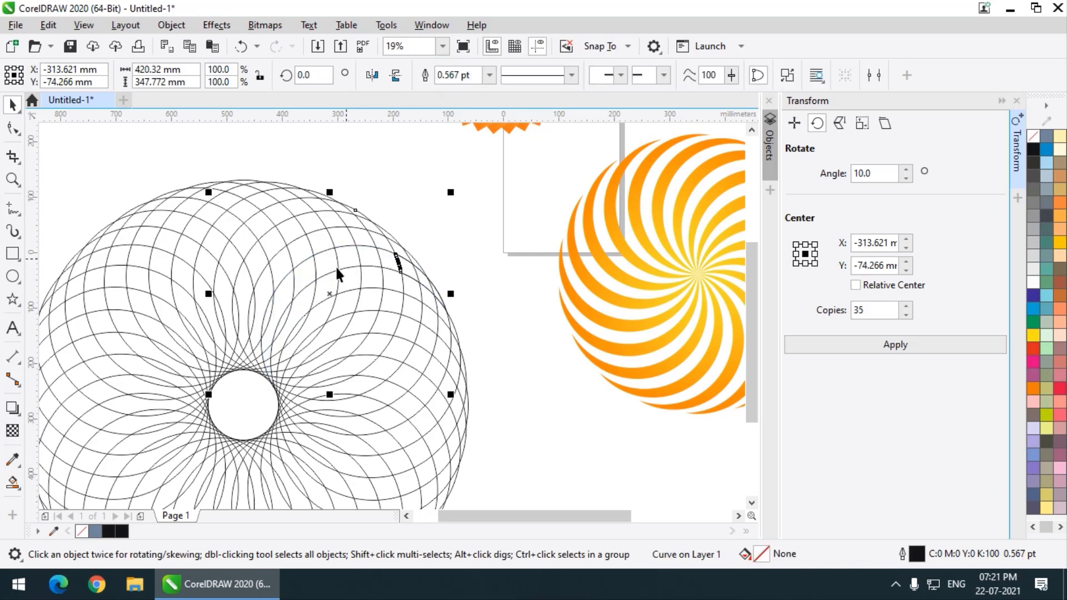
{"action": "left_click_drag", "start_coordinate": [327, 293], "coordinate": [309, 161]}
{"action": "key", "text": "ctrl+z"}
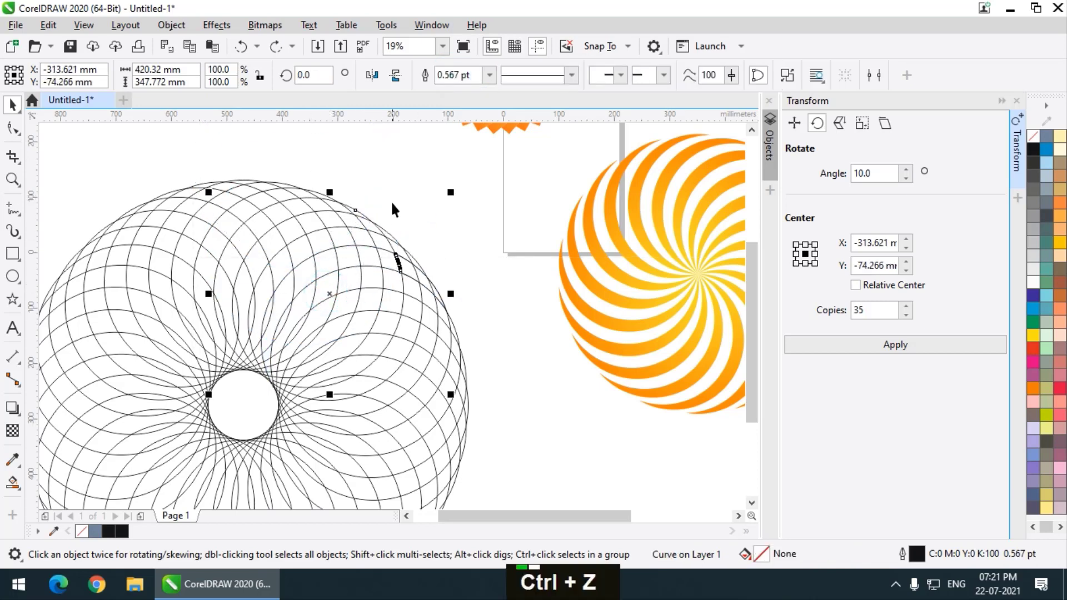
{"action": "key", "text": "ctrl+z"}
- Select the larger blue-grey cells of the curved band together on the canvas, beginning at its outer tip
{"action": "left_click", "coordinate": [361, 166]}
{"action": "left_click", "coordinate": [348, 250], "text": "ctrl"}
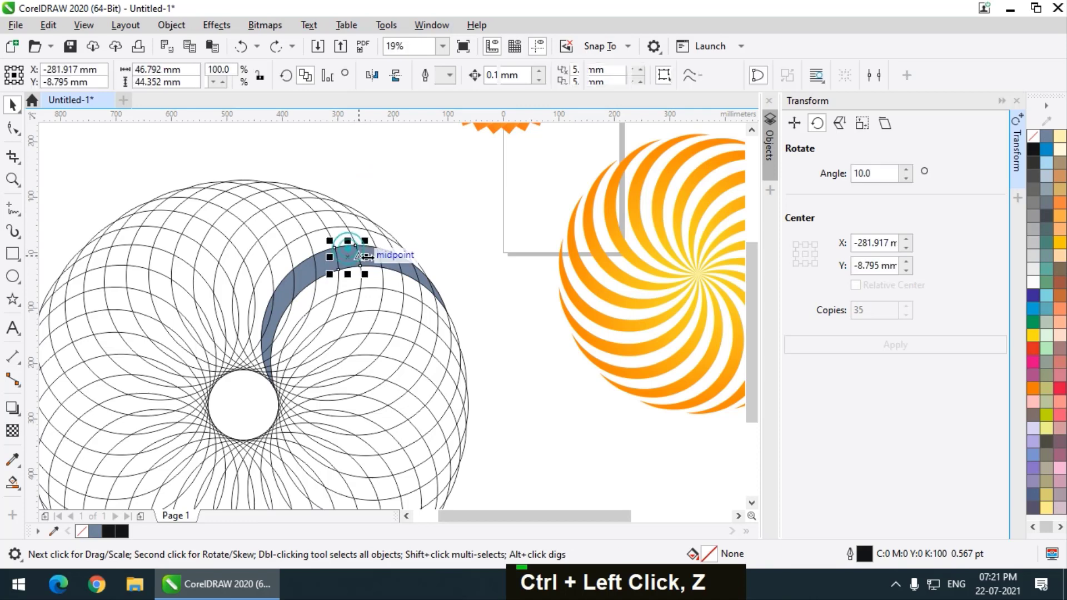
{"action": "scroll", "coordinate": [295, 355], "scroll_direction": "up", "scroll_amount": 2}
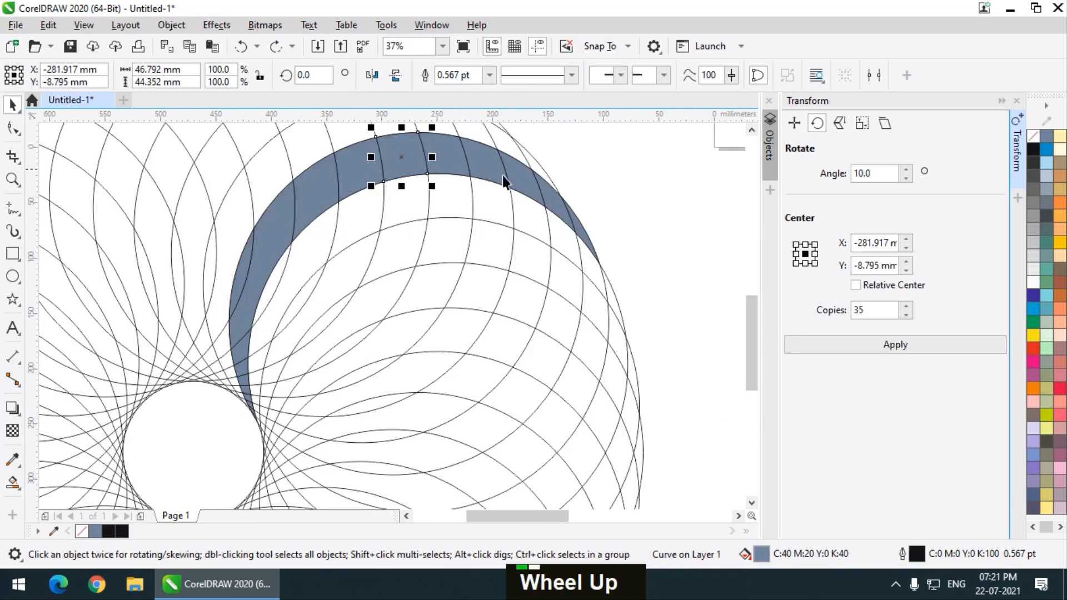
{"action": "left_click", "coordinate": [584, 236]}
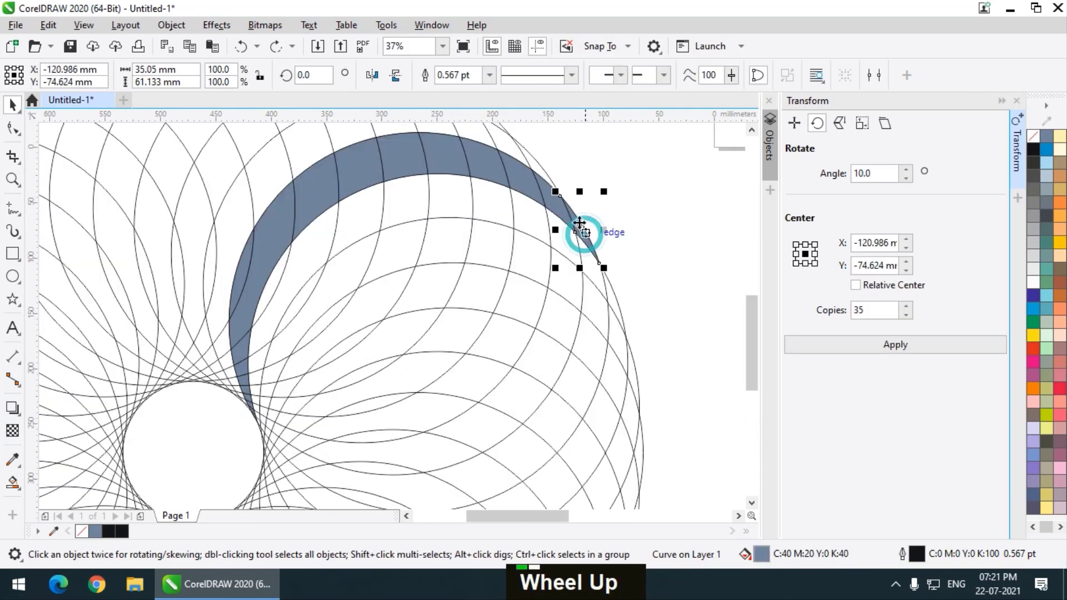
{"action": "left_click", "coordinate": [550, 203], "text": "shift"}
{"action": "left_click", "coordinate": [528, 190], "text": "shift"}
{"action": "left_click", "coordinate": [489, 174], "text": "shift"}
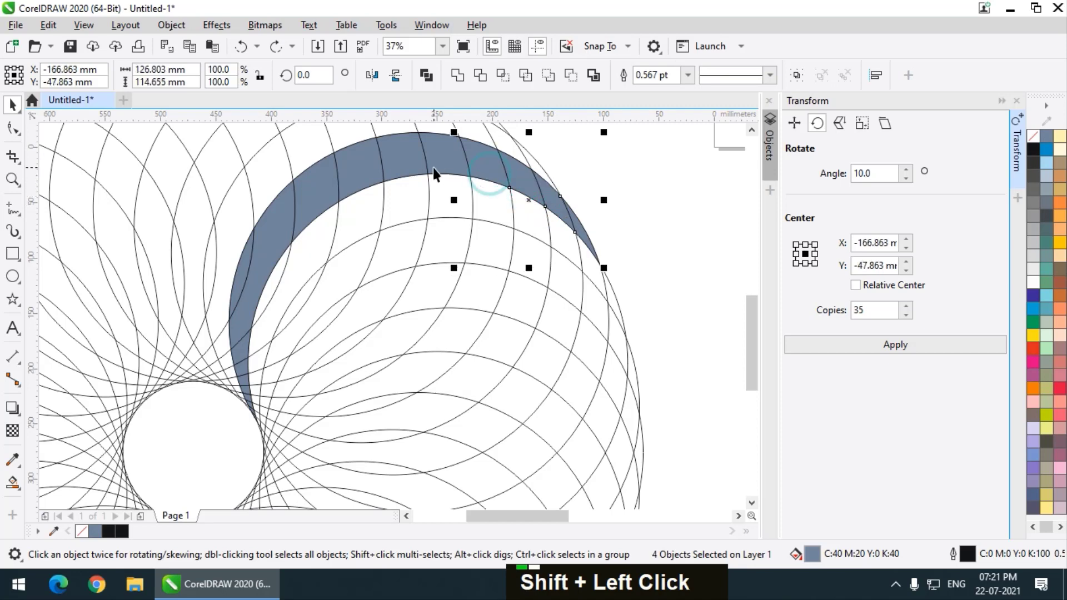
{"action": "left_click", "coordinate": [430, 166], "text": "shift"}
{"action": "left_click", "coordinate": [404, 164], "text": "shift"}
{"action": "left_click", "coordinate": [334, 193], "text": "shift"}
{"action": "left_click", "coordinate": [300, 200], "text": "shift"}
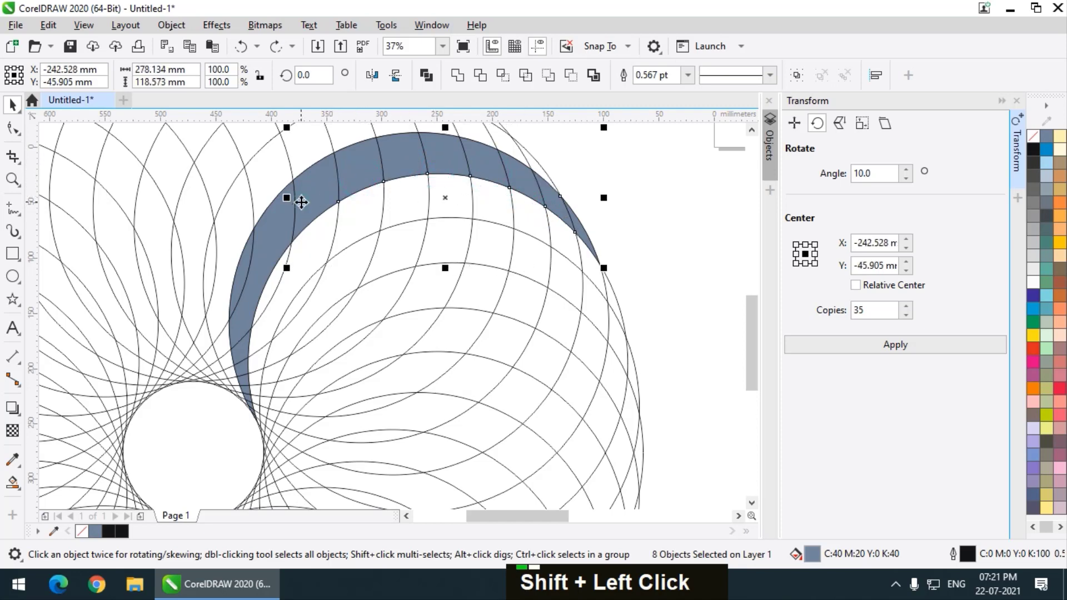
{"action": "left_click", "coordinate": [275, 235], "text": "shift"}
{"action": "left_click", "coordinate": [241, 275], "text": "shift"}
{"action": "scroll", "coordinate": [300, 235], "scroll_direction": "down", "scroll_amount": 3}
- Open the object list and add the next six blue-grey curves above the selected ones to the selection
{"action": "left_click", "coordinate": [768, 157]}
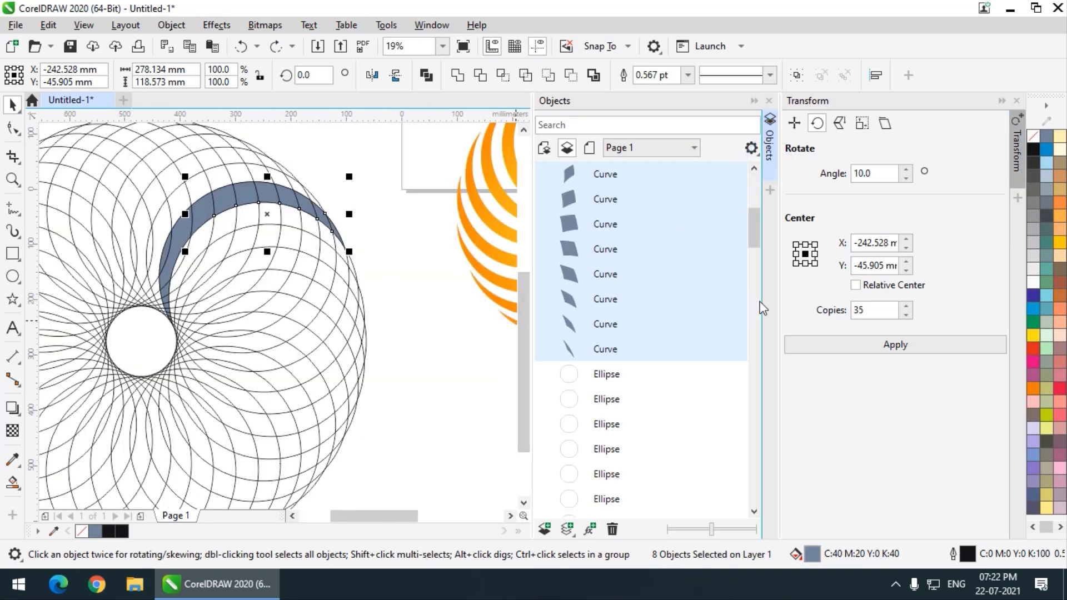
{"action": "left_click_drag", "start_coordinate": [756, 243], "coordinate": [758, 225]}
{"action": "key", "text": "ctrl"}
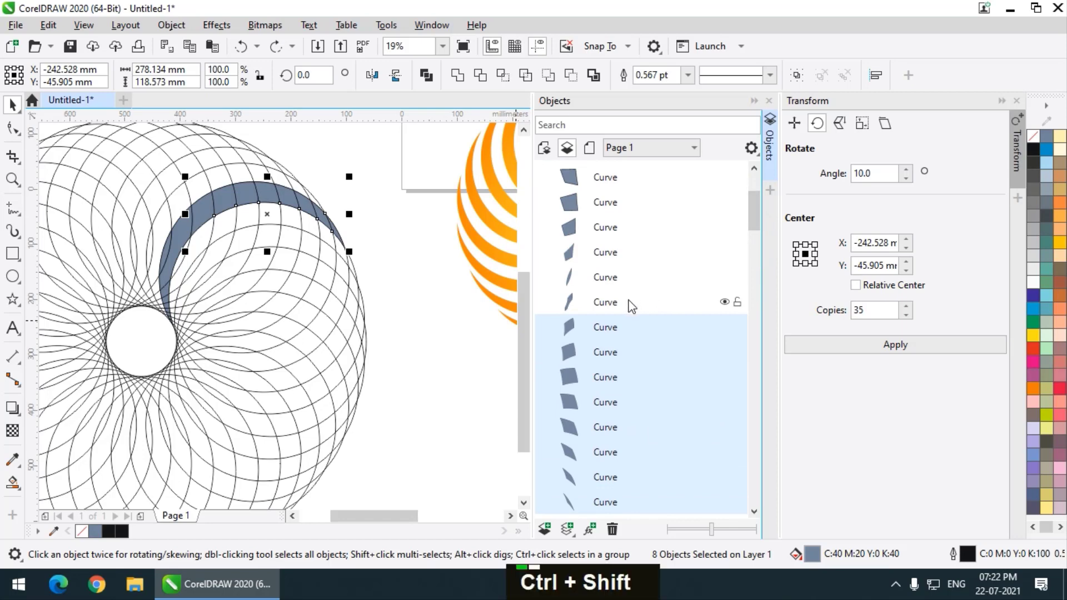
{"action": "left_click", "coordinate": [628, 302], "text": "shift"}
{"action": "left_click", "coordinate": [625, 277], "text": "shift"}
{"action": "left_click", "coordinate": [626, 253], "text": "shift"}
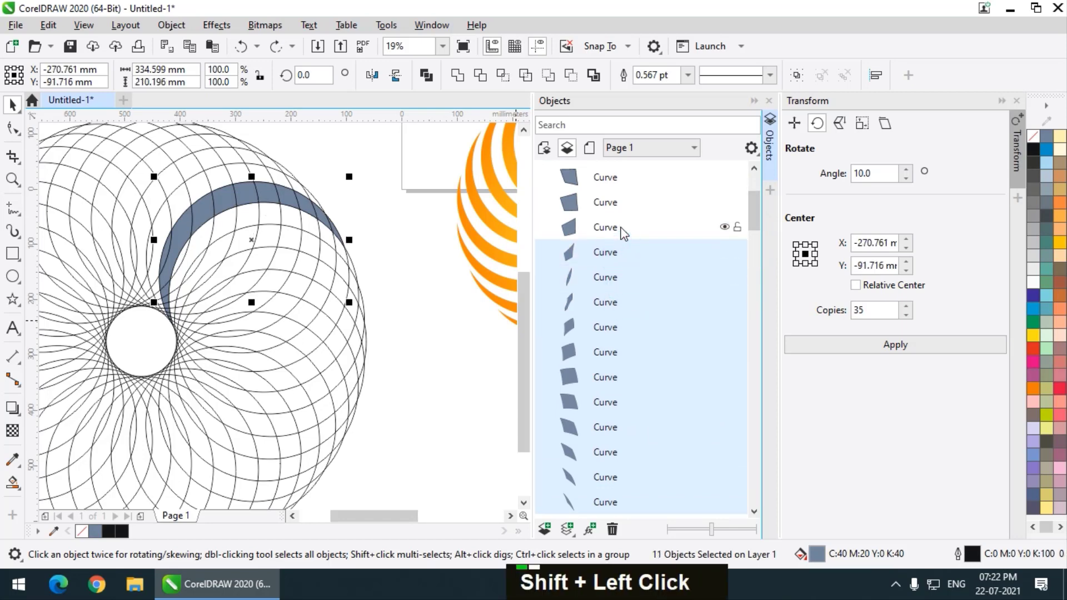
{"action": "left_click", "coordinate": [621, 228], "text": "shift"}
{"action": "left_click", "coordinate": [618, 203], "text": "shift"}
{"action": "left_click", "coordinate": [614, 178], "text": "shift"}
- Add the last four blue-grey curves of Layer 1 to the selection and weld all the band's cells into one shape
{"action": "scroll", "coordinate": [756, 217], "scroll_direction": "up", "scroll_amount": 2}
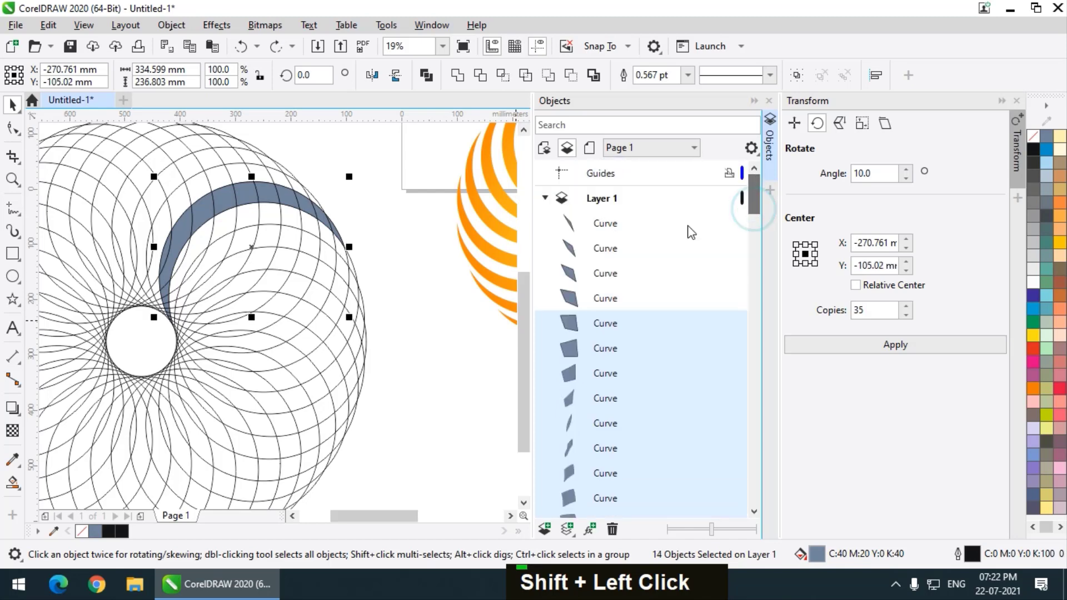
{"action": "left_click", "coordinate": [616, 298], "text": "shift"}
{"action": "left_click", "coordinate": [620, 275], "text": "shift"}
{"action": "left_click", "coordinate": [615, 247], "text": "shift"}
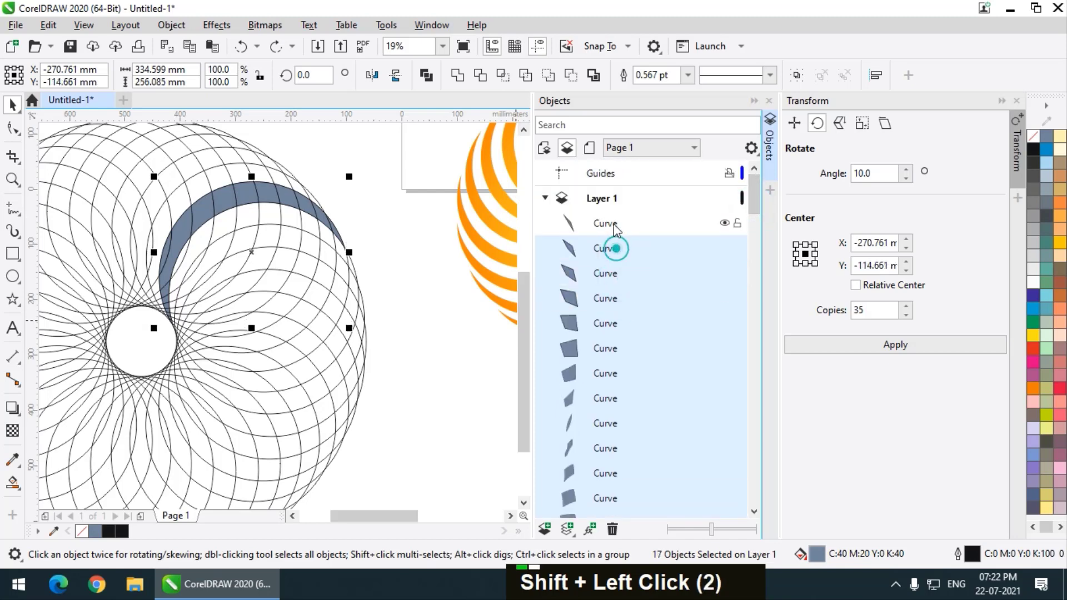
{"action": "left_click", "coordinate": [614, 220], "text": "shift"}
{"action": "left_click_drag", "start_coordinate": [751, 197], "coordinate": [754, 237]}
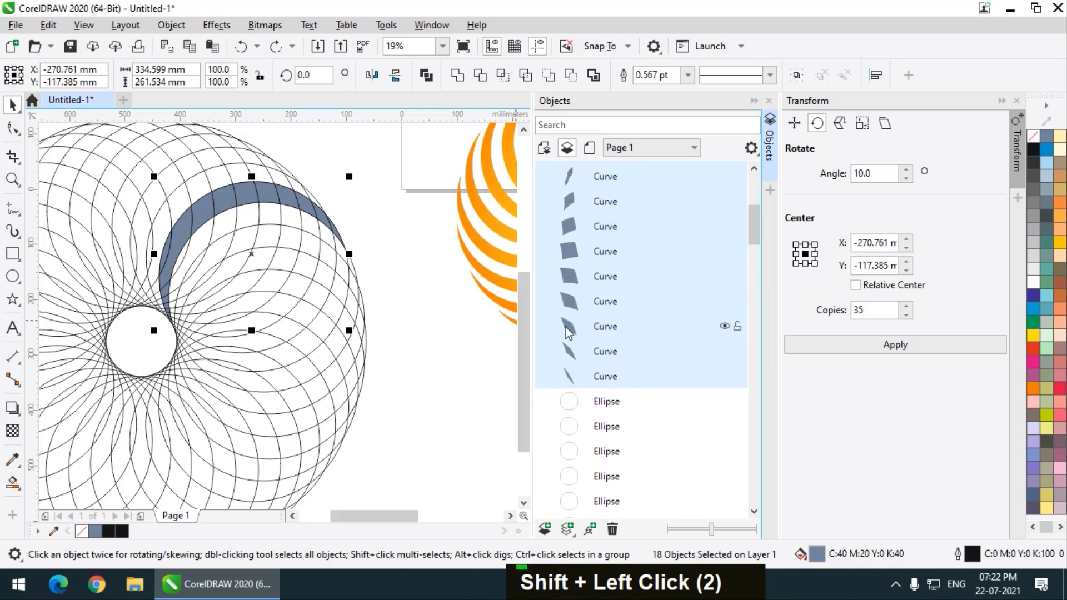
{"action": "scroll", "coordinate": [567, 330], "scroll_direction": "down", "scroll_amount": 1}
{"action": "left_click", "coordinate": [459, 74]}
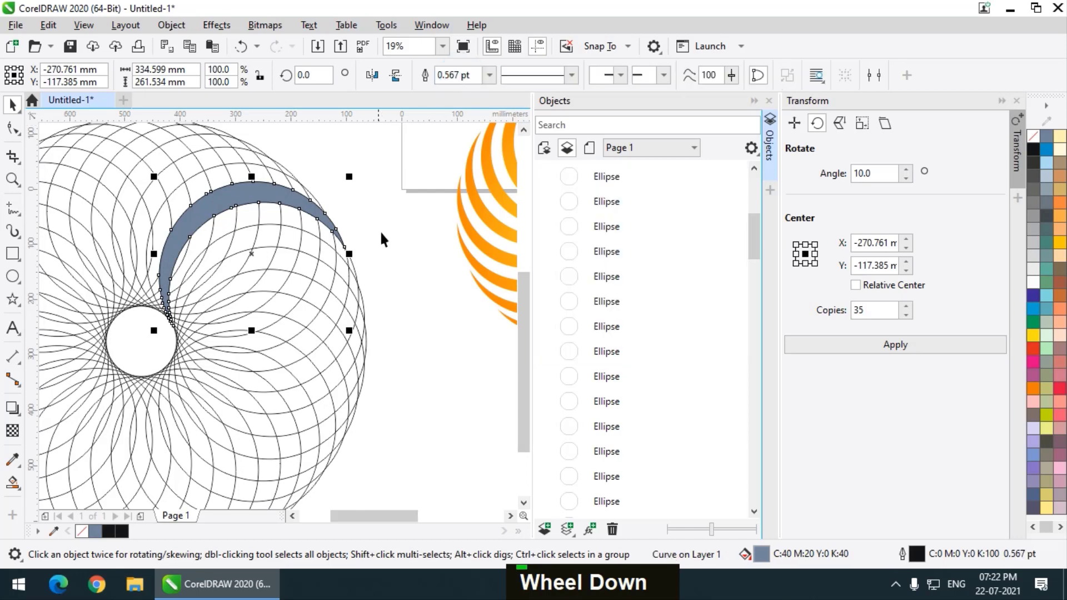
- Apply a linear fountain fill to the welded band, running from its inner tip to its outer end
{"action": "left_click", "coordinate": [12, 482]}
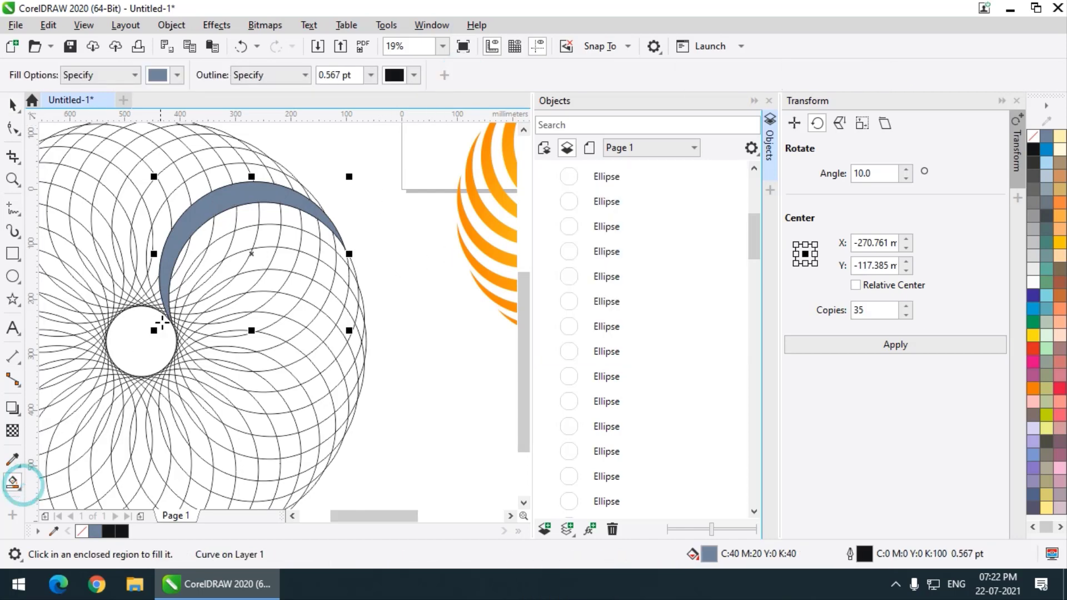
{"action": "left_click", "coordinate": [21, 487]}
{"action": "left_click", "coordinate": [78, 486]}
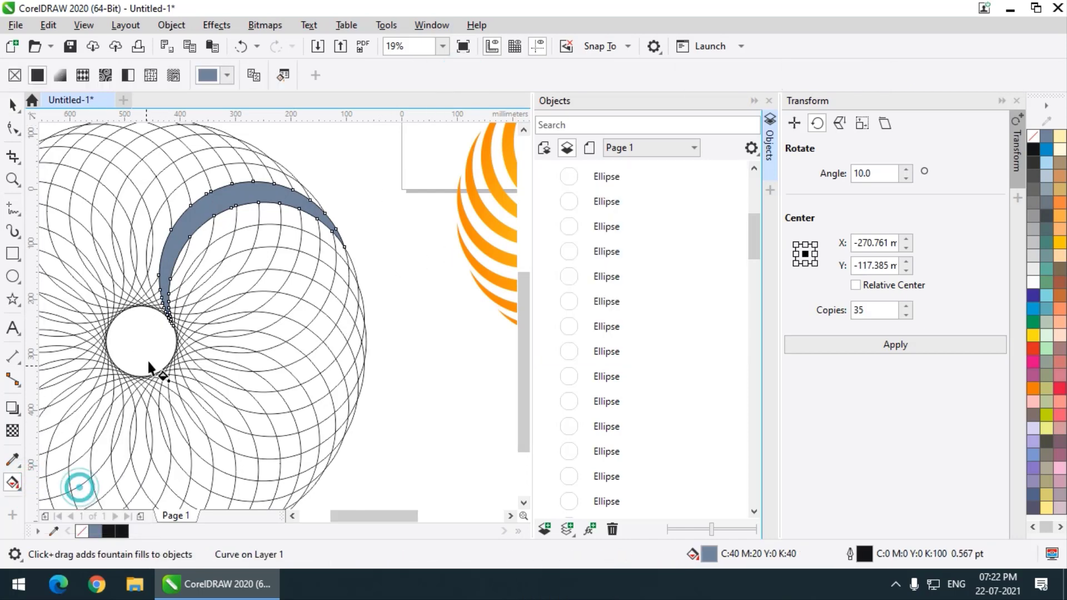
{"action": "left_click", "coordinate": [165, 319]}
{"action": "left_click_drag", "start_coordinate": [174, 316], "coordinate": [330, 220]}
- Set the gradient colour at the band's outer end to orange #FF7F0F
{"action": "left_click", "coordinate": [334, 238]}
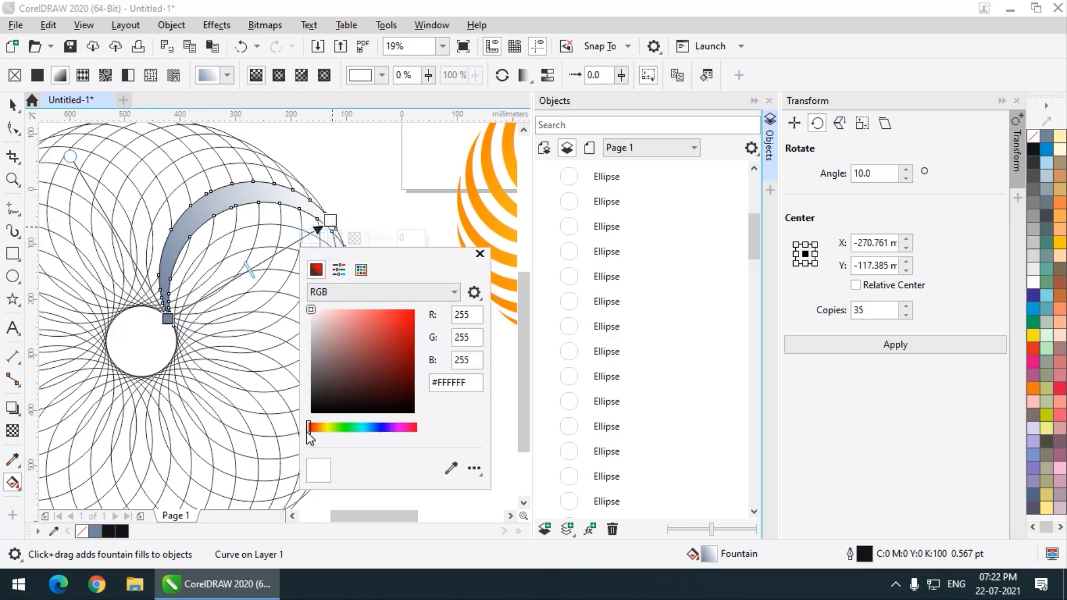
{"action": "left_click_drag", "start_coordinate": [315, 428], "coordinate": [313, 428]}
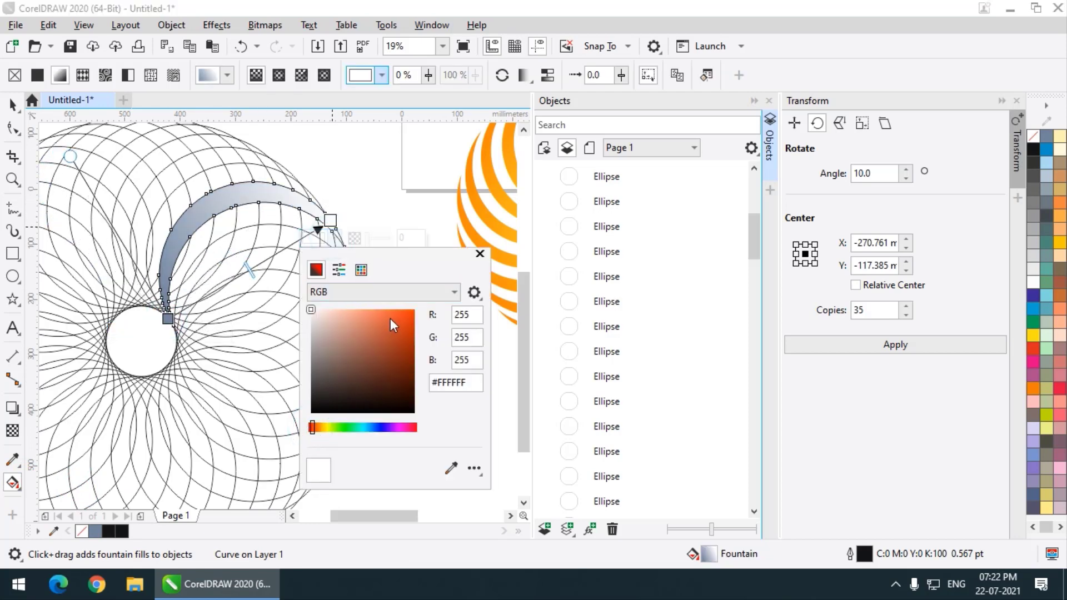
{"action": "left_click_drag", "start_coordinate": [390, 318], "coordinate": [410, 309]}
{"action": "left_click", "coordinate": [313, 428]}
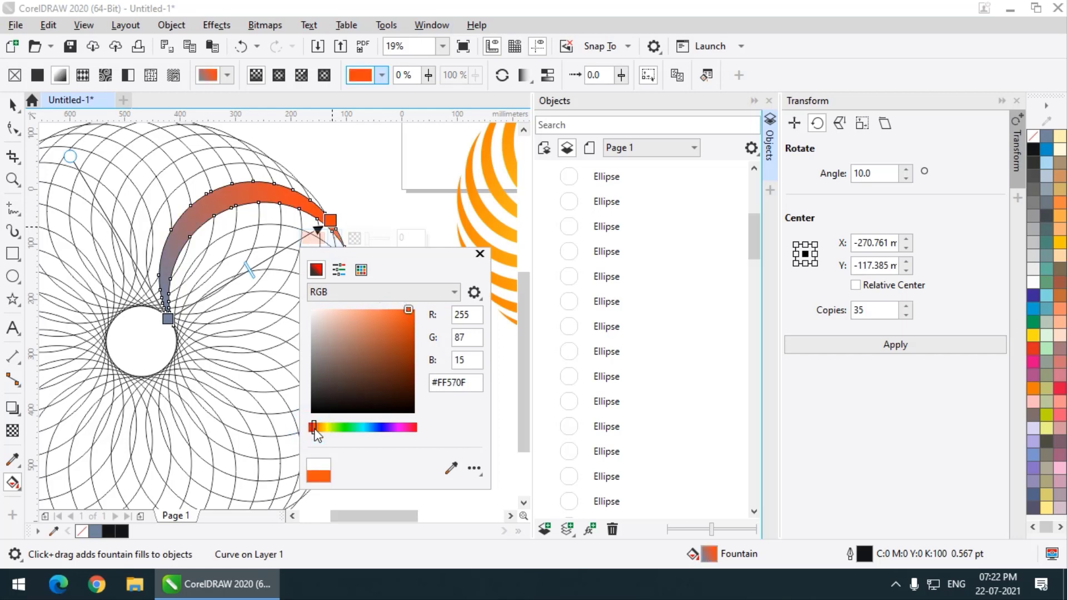
{"action": "left_click_drag", "start_coordinate": [315, 429], "coordinate": [318, 427]}
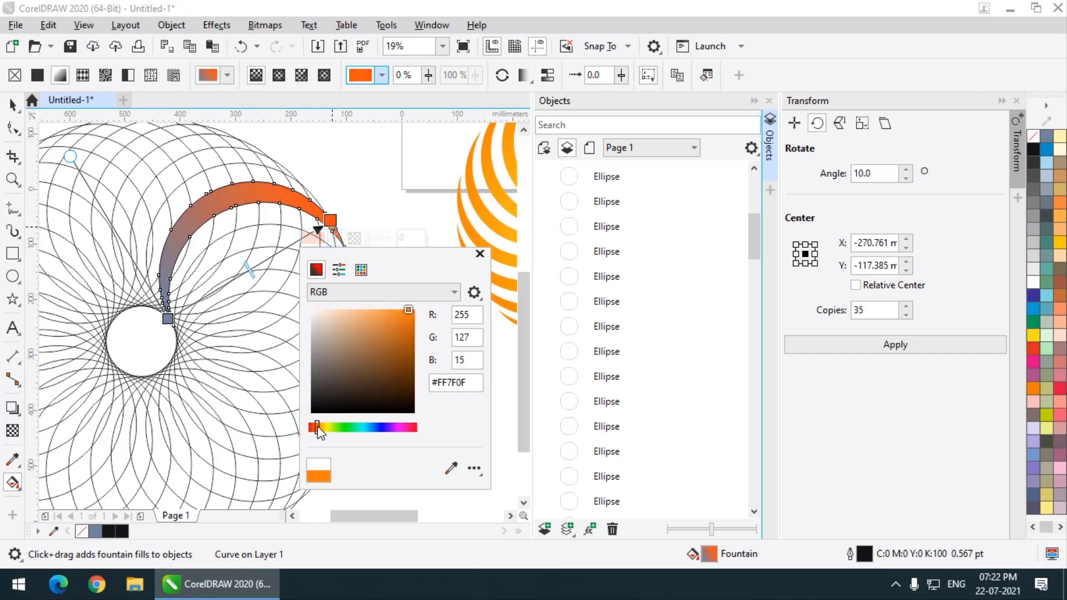
- Set the gradient colour at the band's inner tip to yellow, C 3, M 0, Y 93, K 0
{"action": "double_click", "coordinate": [167, 321]}
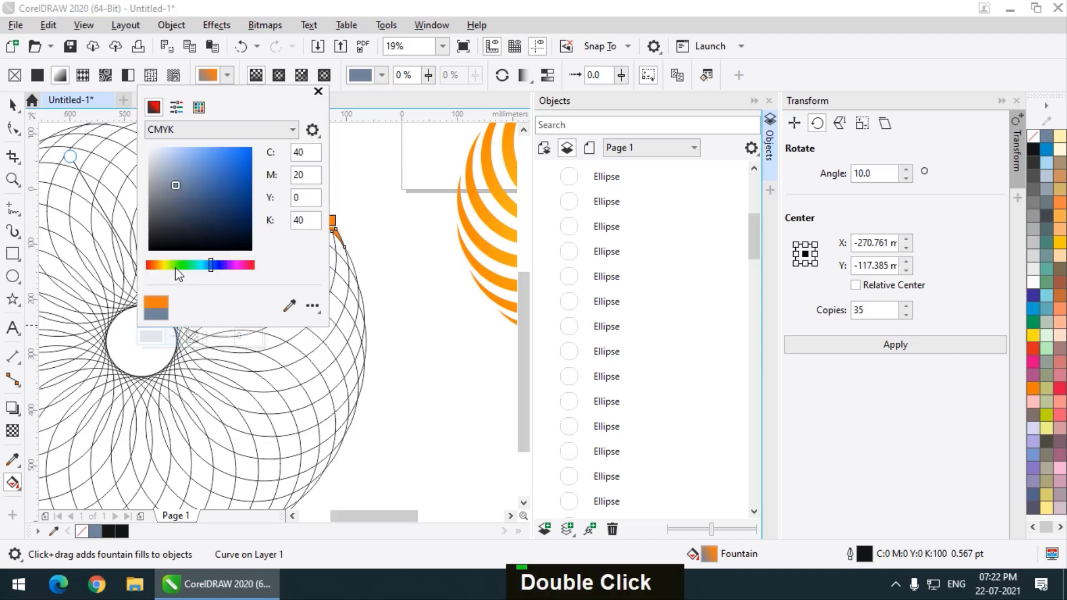
{"action": "left_click", "coordinate": [166, 265]}
{"action": "left_click_drag", "start_coordinate": [228, 151], "coordinate": [248, 148]}
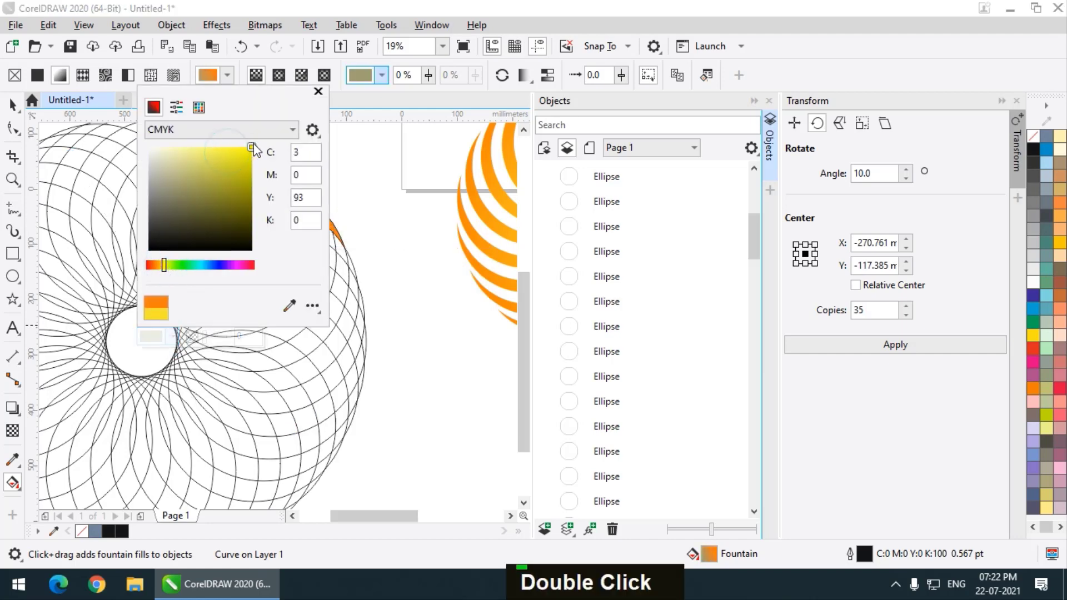
{"action": "left_click", "coordinate": [13, 103]}
- Move the band's rotation centre to the middle of the ring's empty inner circle, at about X -467.896, Y -277.228 mm
{"action": "scroll", "coordinate": [329, 262], "scroll_direction": "down", "scroll_amount": 2}
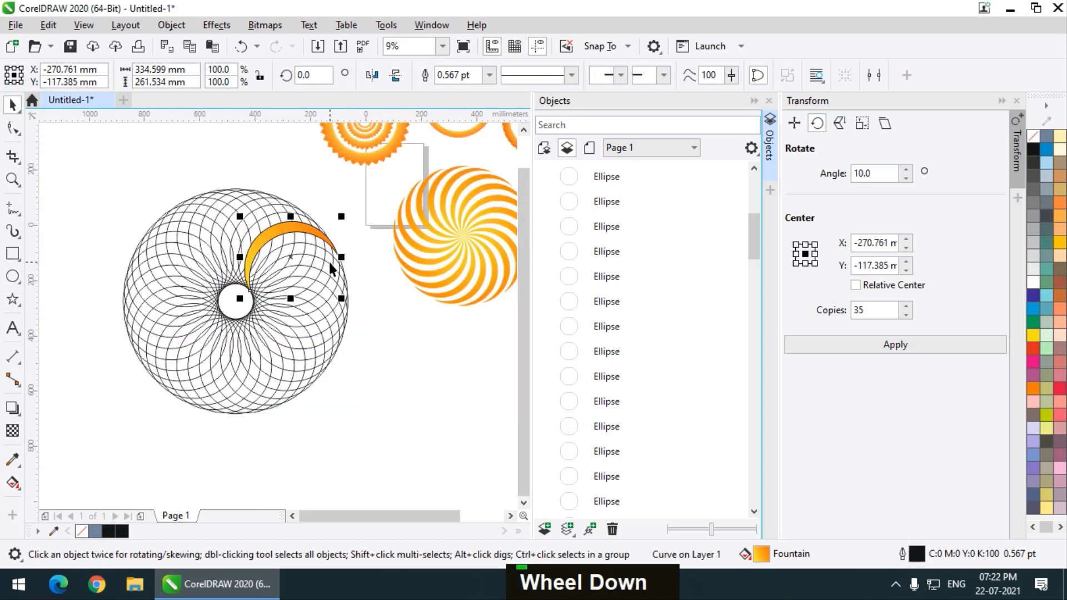
{"action": "scroll", "coordinate": [284, 244], "scroll_direction": "up", "scroll_amount": 2}
{"action": "left_click", "coordinate": [278, 245]}
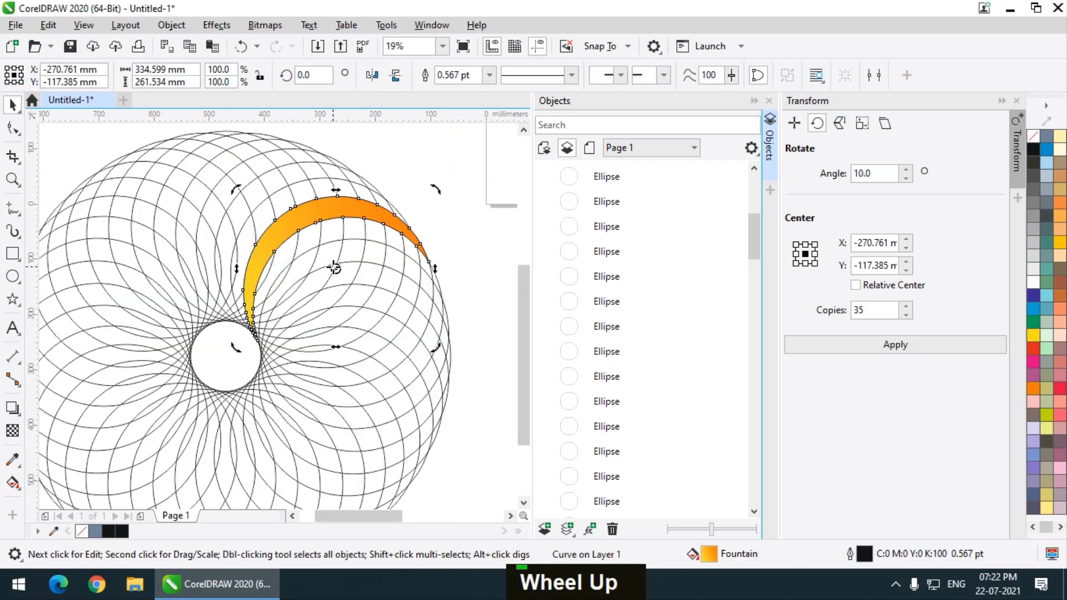
{"action": "left_click_drag", "start_coordinate": [335, 269], "coordinate": [227, 356]}
{"action": "scroll", "coordinate": [225, 355], "scroll_direction": "up", "scroll_amount": 4}
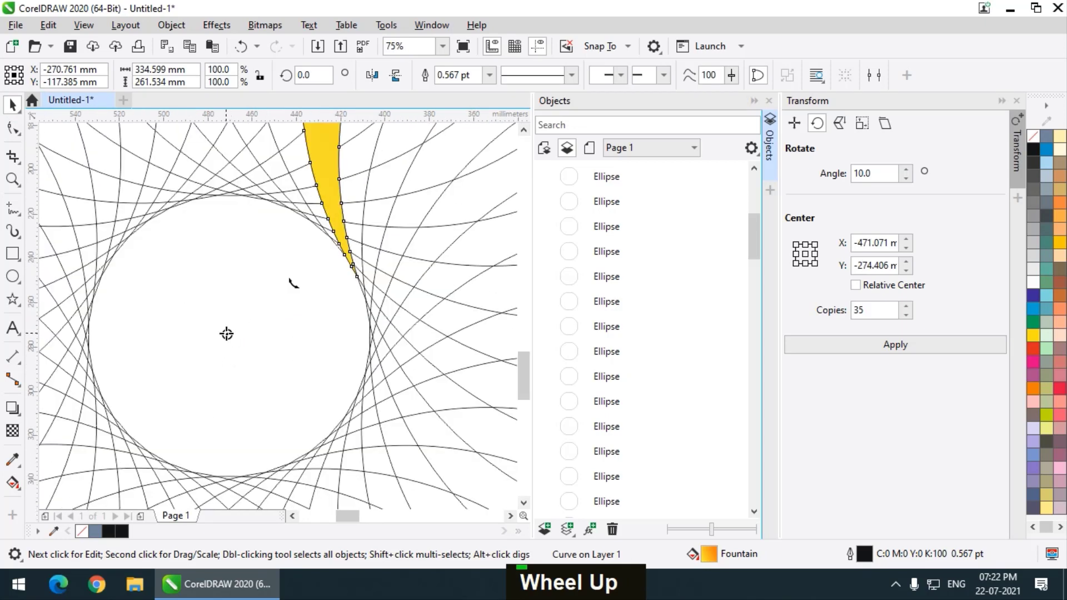
{"action": "mouse_move", "coordinate": [225, 332]}
{"action": "left_mouse_down"}
{"action": "mouse_move", "coordinate": [208, 331]}
{"action": "mouse_move", "coordinate": [241, 330]}
{"action": "mouse_move", "coordinate": [236, 342]}
{"action": "left_mouse_up"}
{"action": "scroll", "coordinate": [271, 346], "scroll_direction": "down", "scroll_amount": 2}
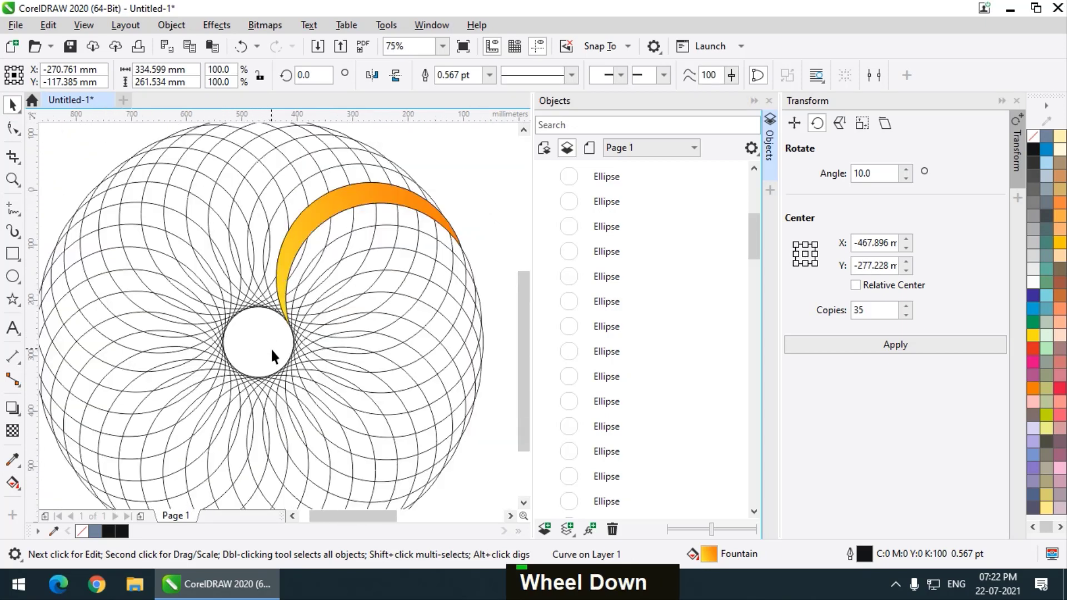
- Select the ring and band together and place a vertical and a horizontal guideline through their common centre
{"action": "scroll", "coordinate": [335, 271], "scroll_direction": "down", "scroll_amount": 1}
{"action": "left_click", "coordinate": [142, 158]}
{"action": "left_click_drag", "start_coordinate": [143, 158], "coordinate": [428, 432]}
{"action": "scroll", "coordinate": [322, 300], "scroll_direction": "up", "scroll_amount": 1}
{"action": "left_click", "coordinate": [316, 182]}
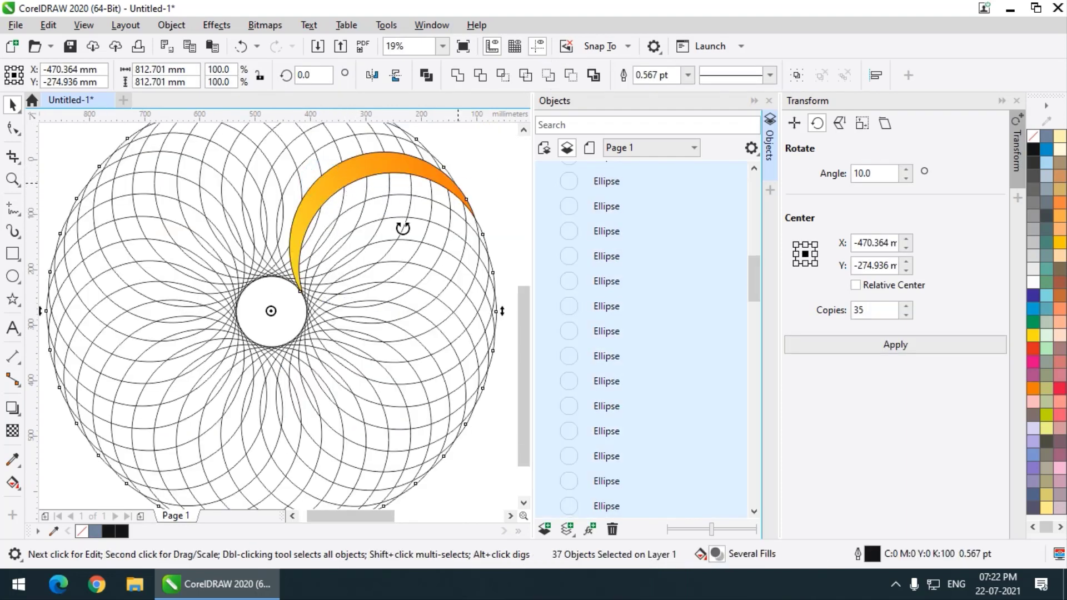
{"action": "left_click", "coordinate": [373, 166]}
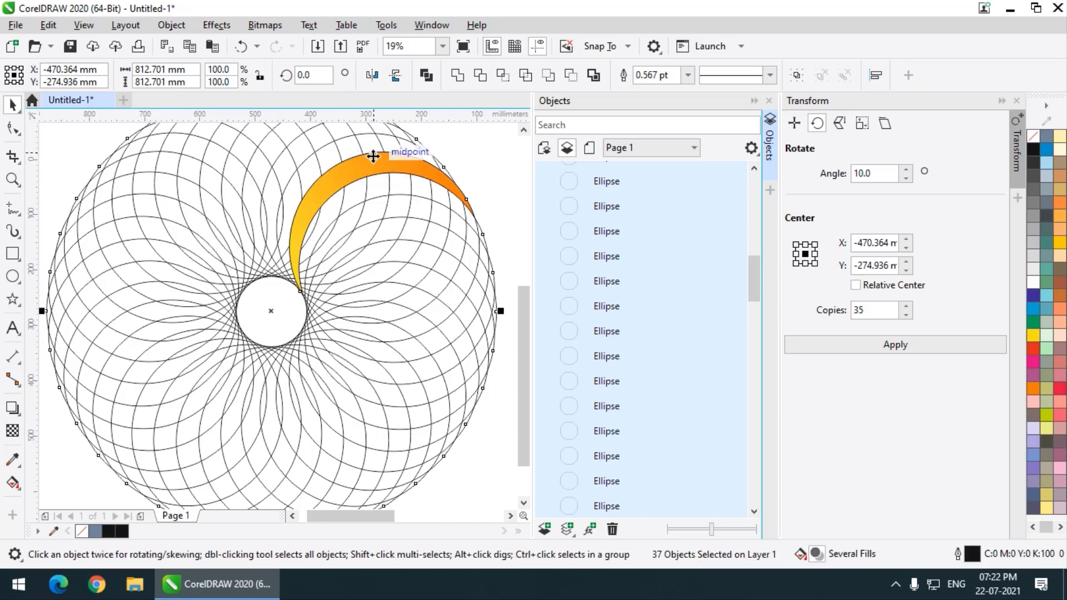
{"action": "left_click", "coordinate": [270, 310]}
{"action": "scroll", "coordinate": [271, 309], "scroll_direction": "up", "scroll_amount": 2}
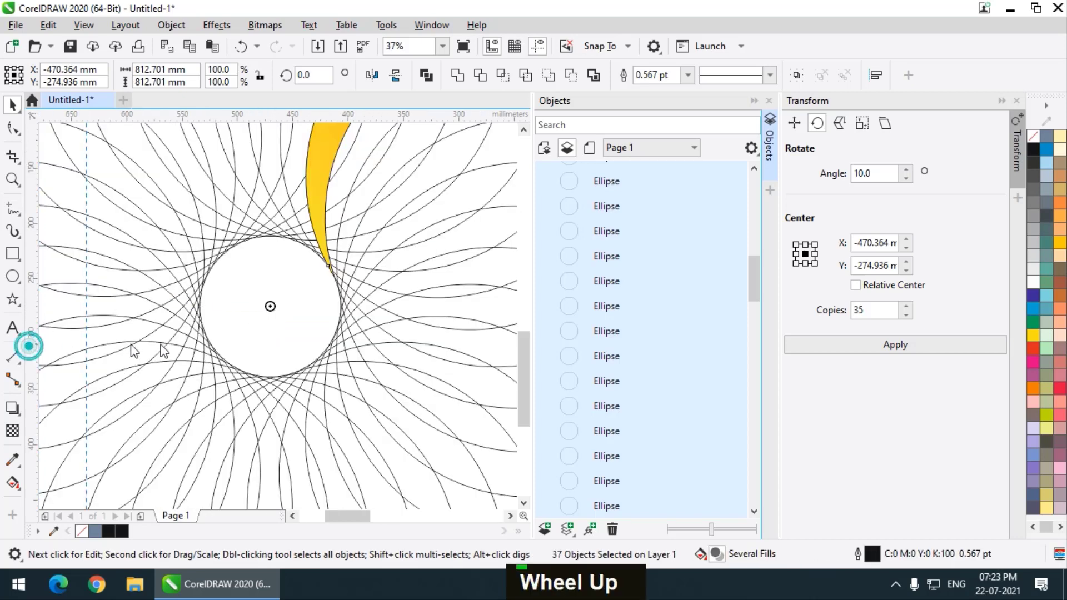
{"action": "left_click_drag", "start_coordinate": [164, 350], "coordinate": [269, 334]}
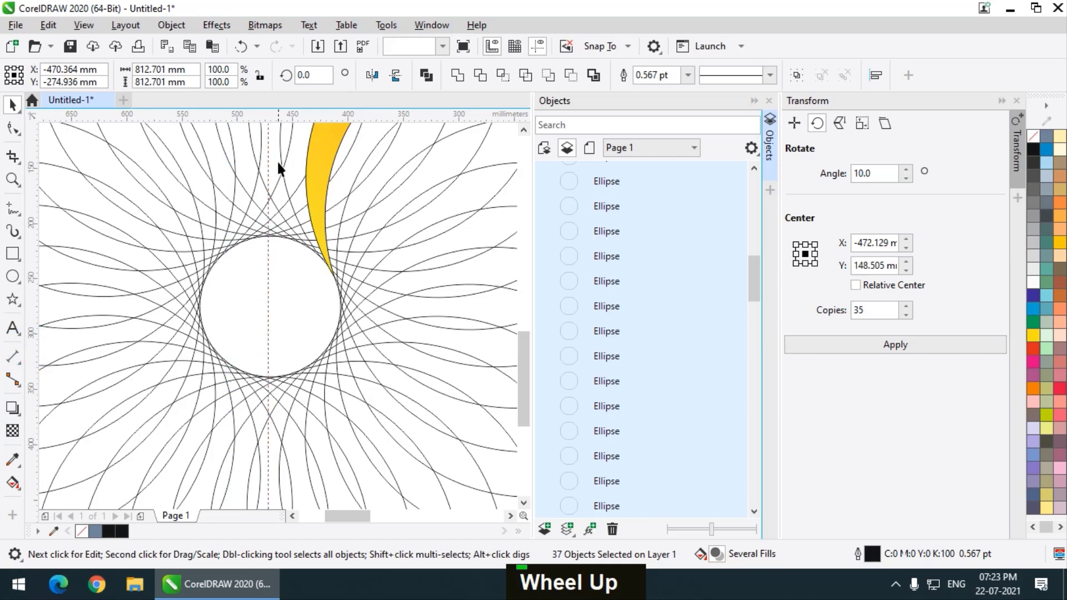
{"action": "left_click_drag", "start_coordinate": [276, 116], "coordinate": [284, 306]}
- Display the rotation centre of the whole ring and align the vertical guideline with it at X -471.07 mm
{"action": "left_click", "coordinate": [332, 185]}
{"action": "left_click", "coordinate": [377, 200]}
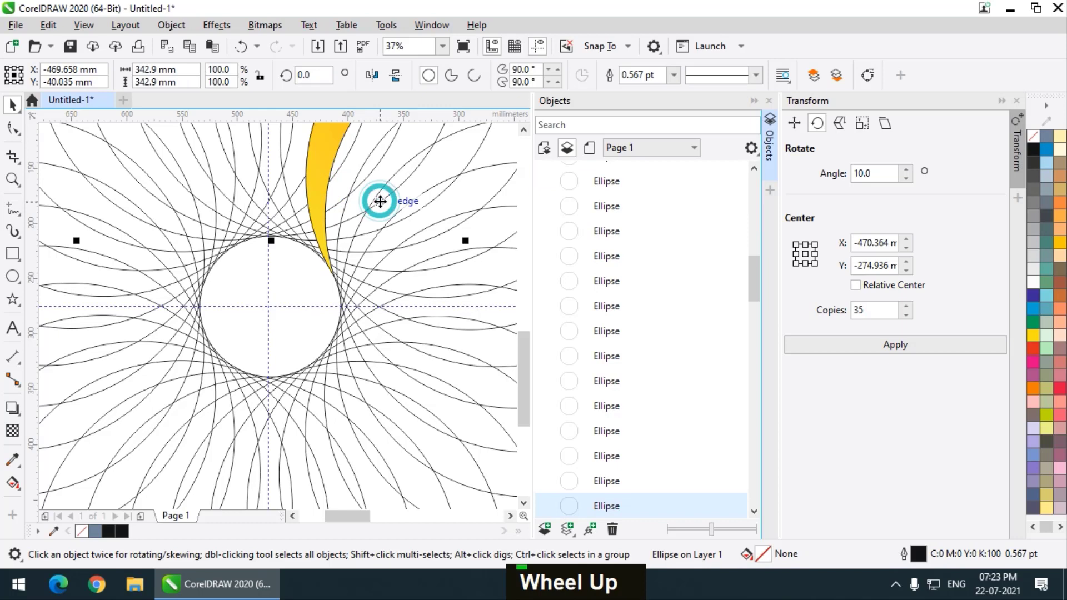
{"action": "left_click", "coordinate": [442, 198]}
{"action": "scroll", "coordinate": [300, 273], "scroll_direction": "down", "scroll_amount": 5}
{"action": "left_click", "coordinate": [201, 171]}
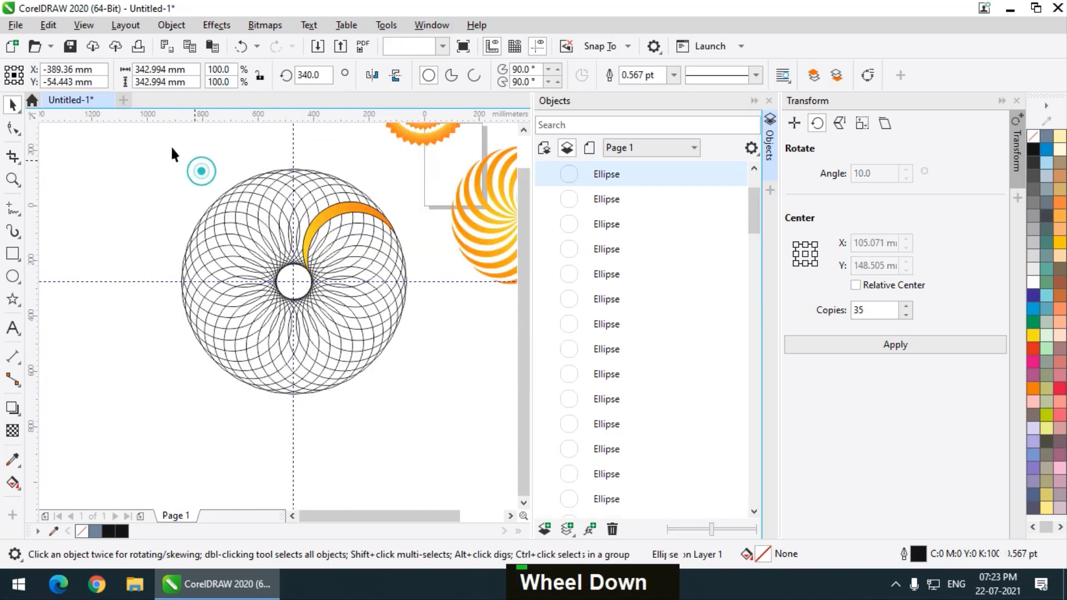
{"action": "left_click_drag", "start_coordinate": [169, 149], "coordinate": [401, 393]}
{"action": "left_click", "coordinate": [352, 267]}
{"action": "scroll", "coordinate": [285, 275], "scroll_direction": "up", "scroll_amount": 5}
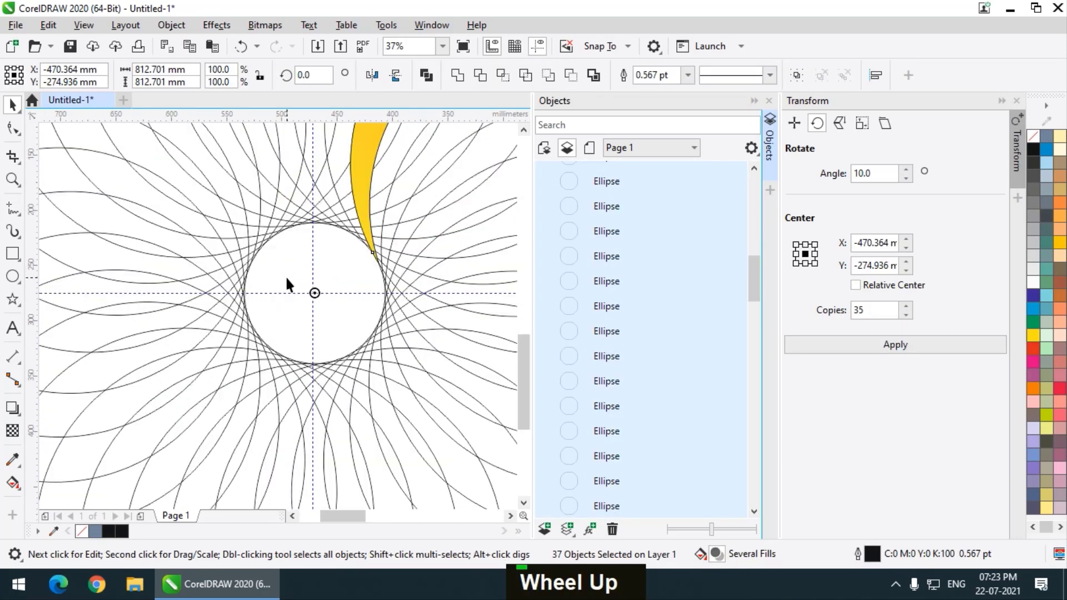
{"action": "scroll", "coordinate": [325, 305], "scroll_direction": "up", "scroll_amount": 3}
{"action": "mouse_move", "coordinate": [305, 288]}
{"action": "left_mouse_down"}
{"action": "mouse_move", "coordinate": [305, 269]}
{"action": "mouse_move", "coordinate": [309, 282]}
{"action": "left_mouse_up"}
{"action": "left_click", "coordinate": [304, 300]}
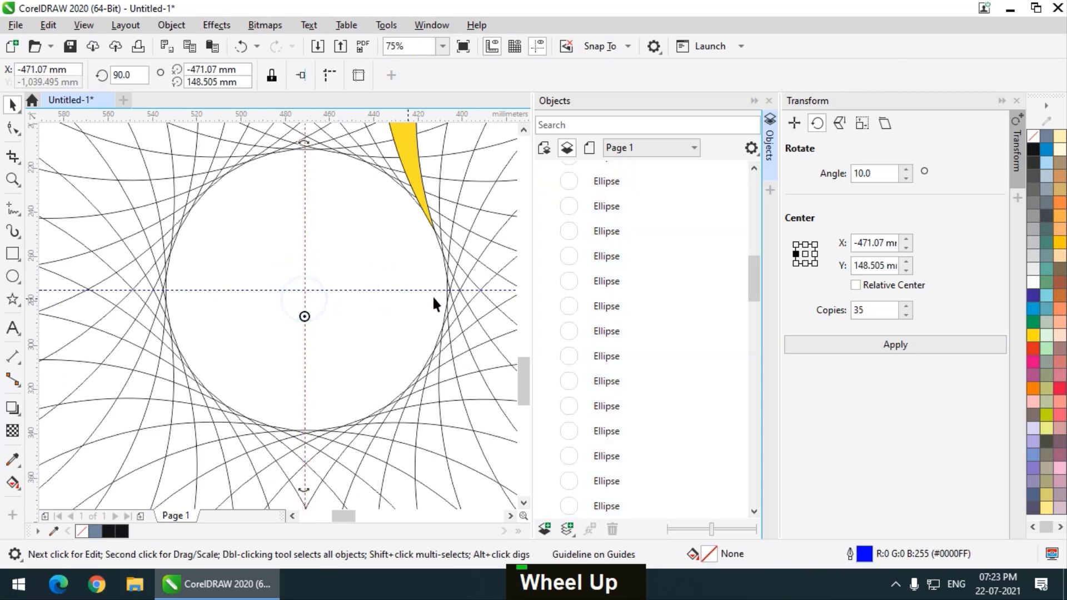
{"action": "scroll", "coordinate": [328, 306], "scroll_direction": "down", "scroll_amount": 3}
{"action": "left_click", "coordinate": [427, 313]}
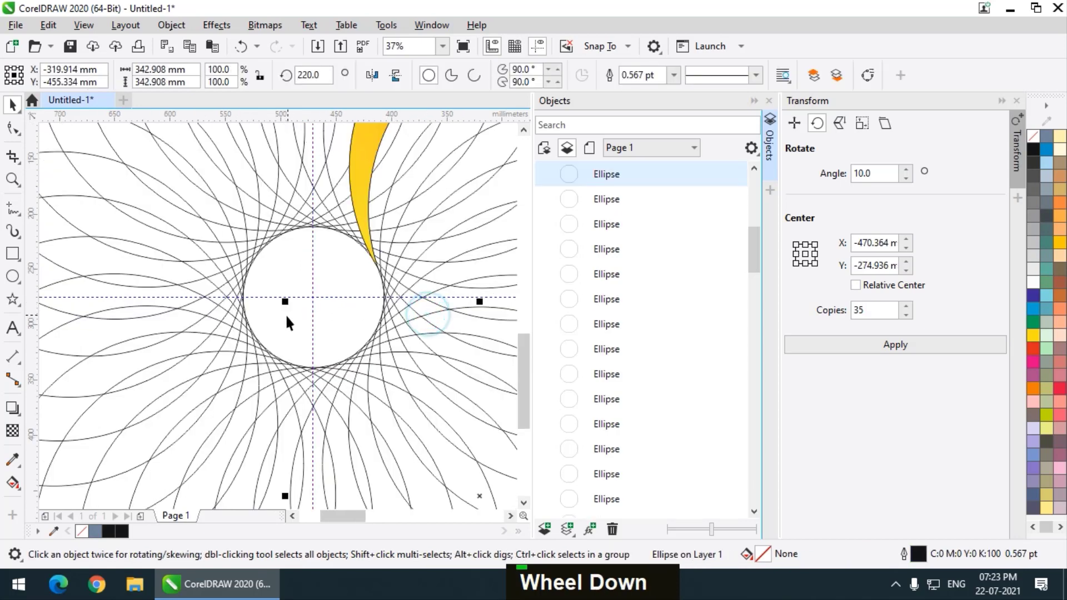
- Reselect the ring and band and move their rotation centre exactly onto the guidelines' intersection
{"action": "scroll", "coordinate": [285, 314], "scroll_direction": "down", "scroll_amount": 3}
{"action": "left_click_drag", "start_coordinate": [166, 178], "coordinate": [429, 440]}
{"action": "scroll", "coordinate": [309, 319], "scroll_direction": "up", "scroll_amount": 2}
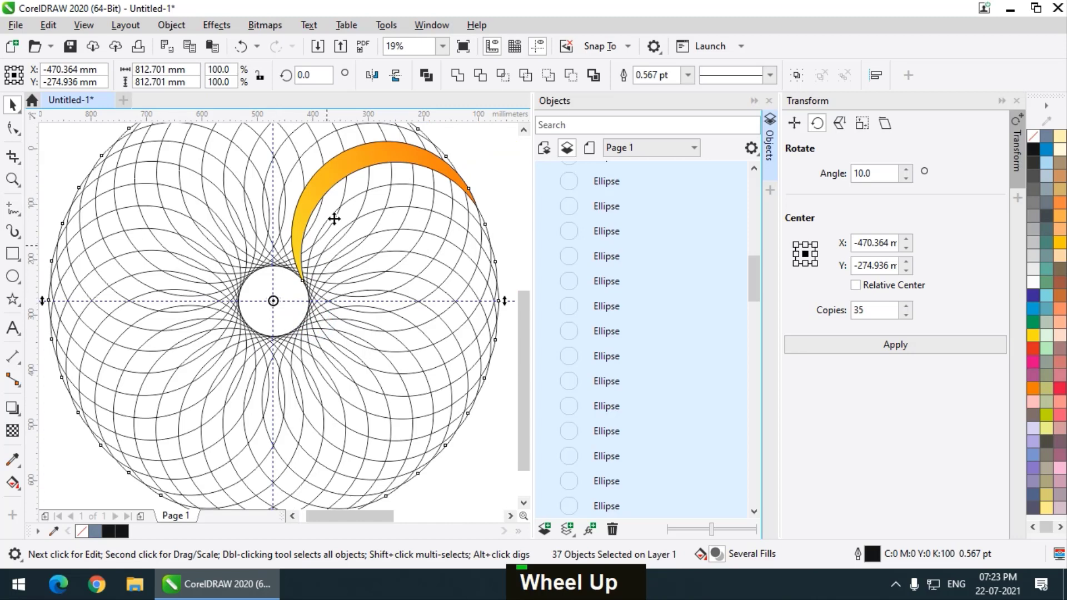
{"action": "left_click", "coordinate": [350, 171]}
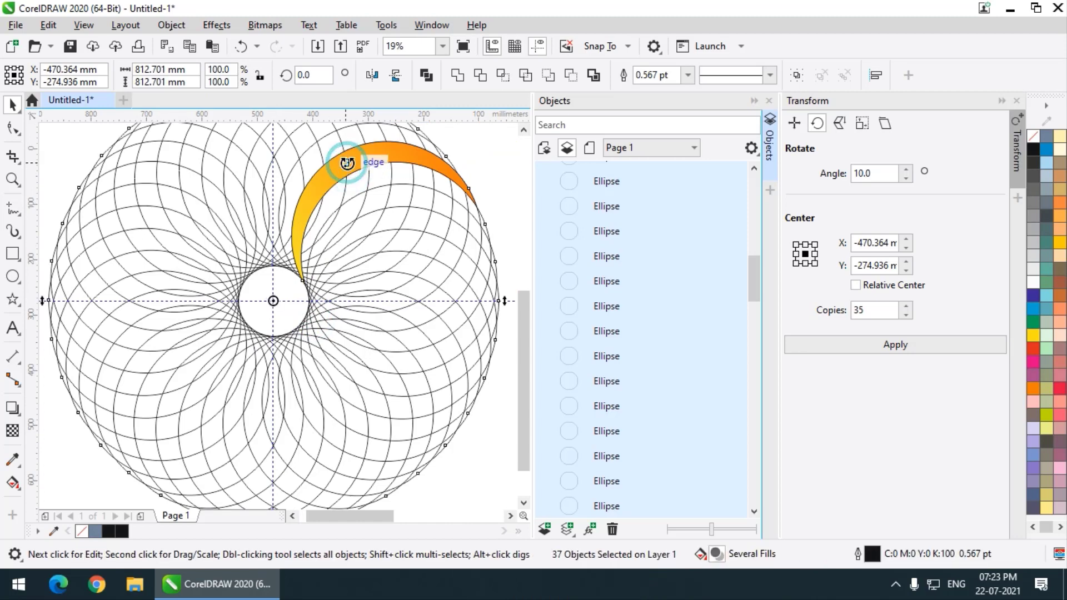
{"action": "scroll", "coordinate": [262, 313], "scroll_direction": "up", "scroll_amount": 2}
{"action": "scroll", "coordinate": [286, 286], "scroll_direction": "up", "scroll_amount": 6}
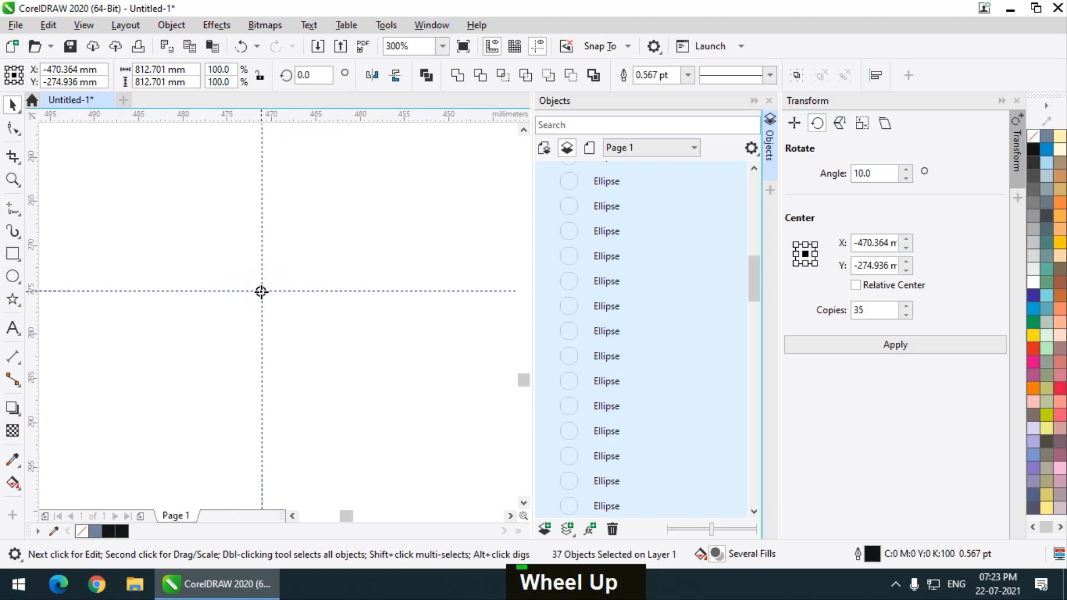
{"action": "scroll", "coordinate": [255, 303], "scroll_direction": "up", "scroll_amount": 2}
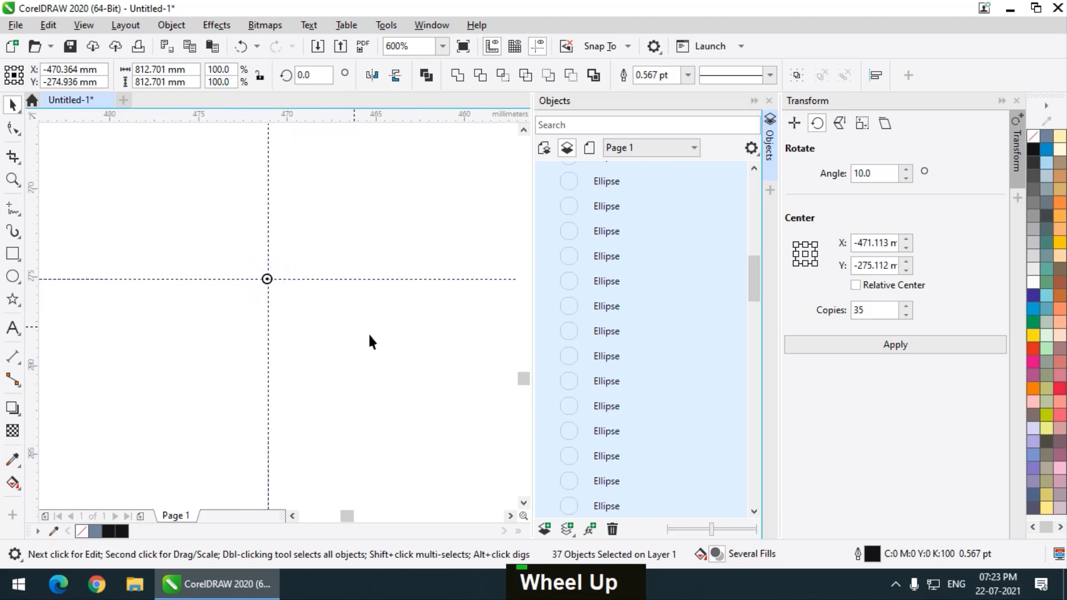
{"action": "scroll", "coordinate": [269, 281], "scroll_direction": "up", "scroll_amount": 8}
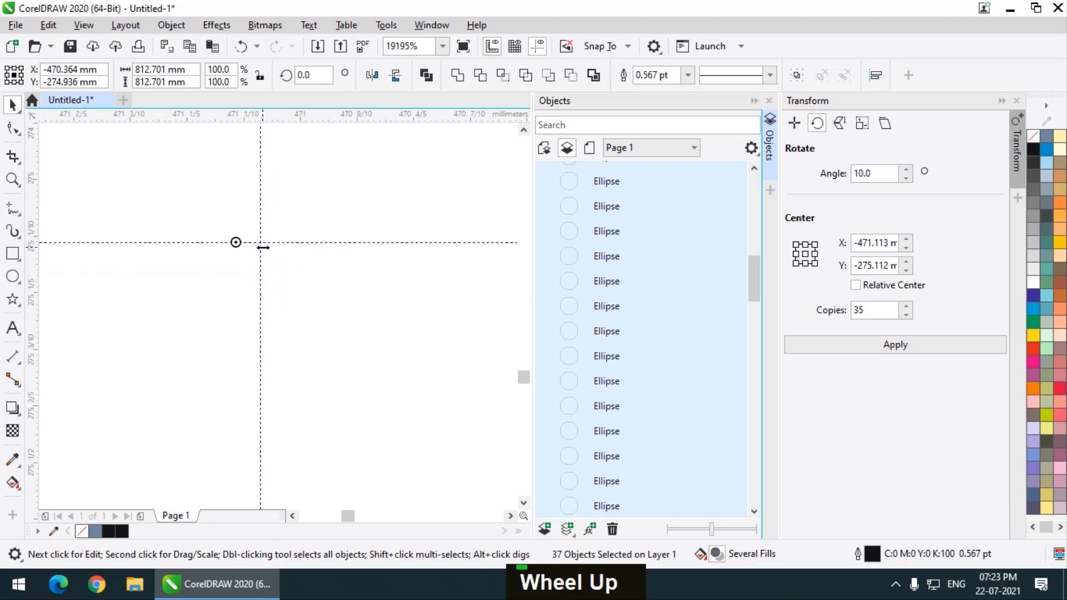
{"action": "left_click_drag", "start_coordinate": [236, 242], "coordinate": [260, 242]}
{"action": "scroll", "coordinate": [281, 290], "scroll_direction": "down", "scroll_amount": 14}
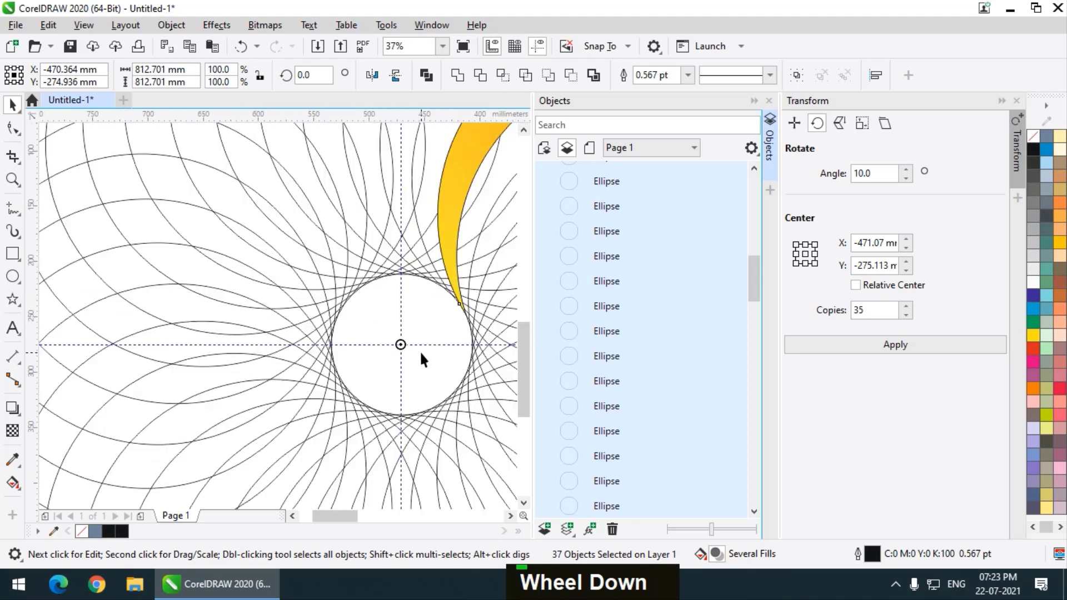
{"action": "scroll", "coordinate": [197, 284], "scroll_direction": "down", "scroll_amount": 4}
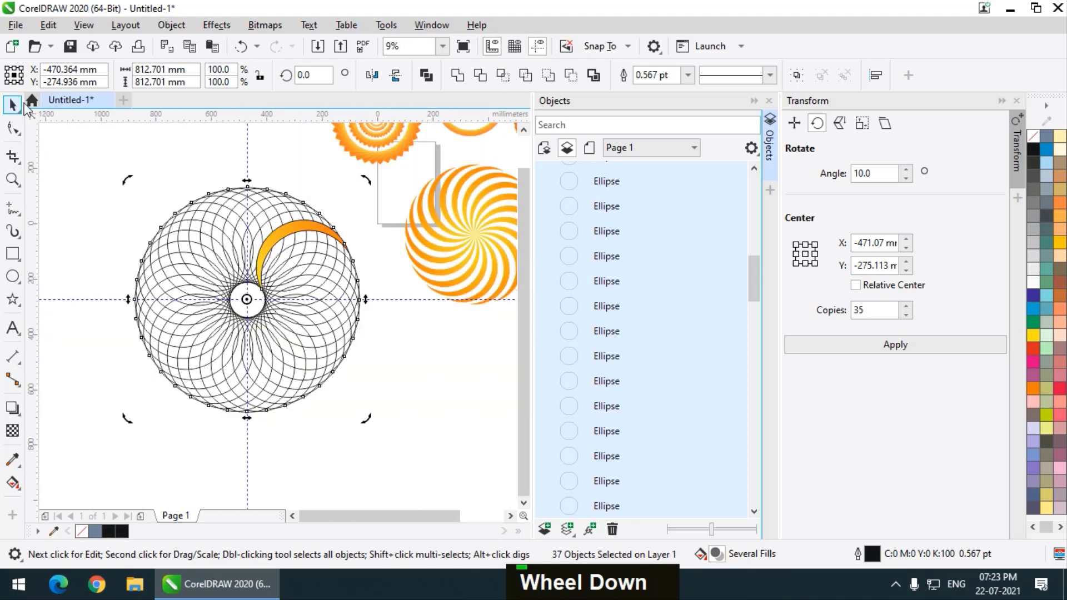
- Select only the gradient band and rotate one copy of it by 20 degrees around the rotation centre
{"action": "left_click", "coordinate": [126, 126]}
{"action": "scroll", "coordinate": [285, 210], "scroll_direction": "up", "scroll_amount": 2}
{"action": "left_click", "coordinate": [303, 253]}
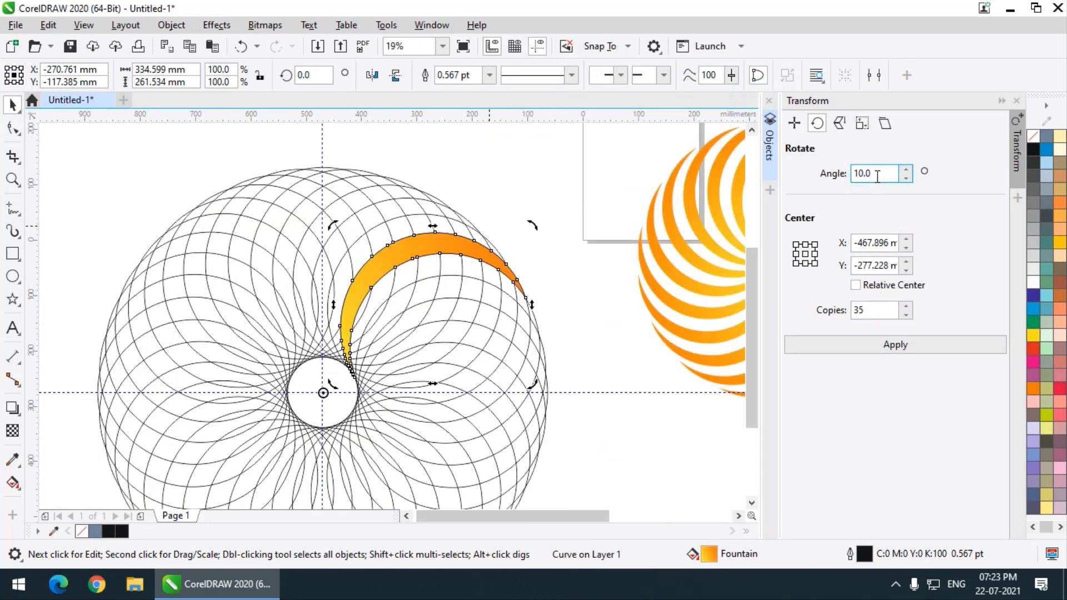
{"action": "double_click", "coordinate": [875, 313]}
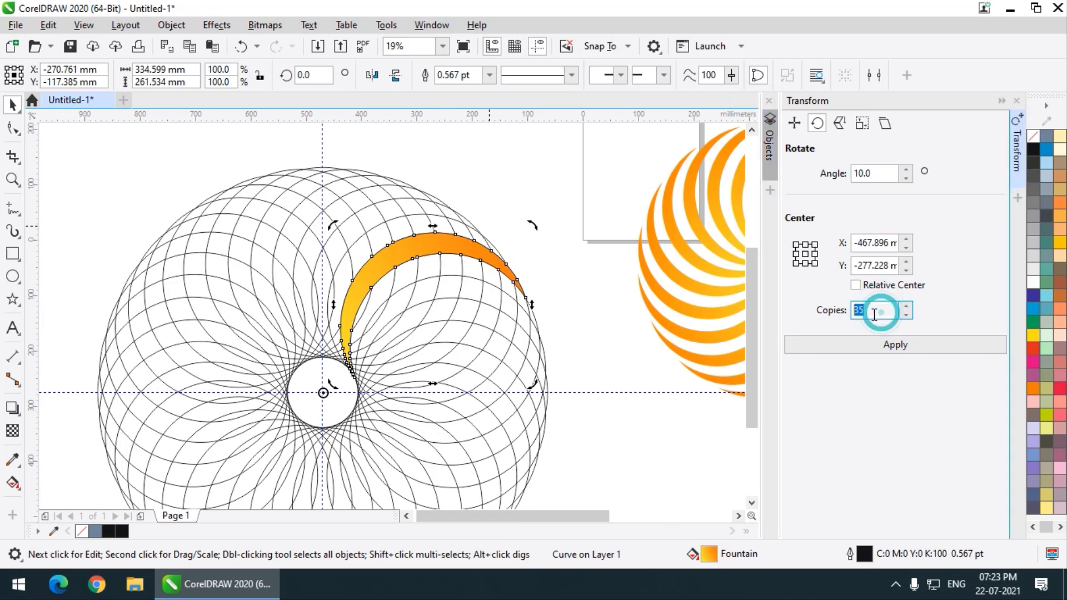
{"action": "type", "text": "1"}
{"action": "double_click", "coordinate": [875, 173]}
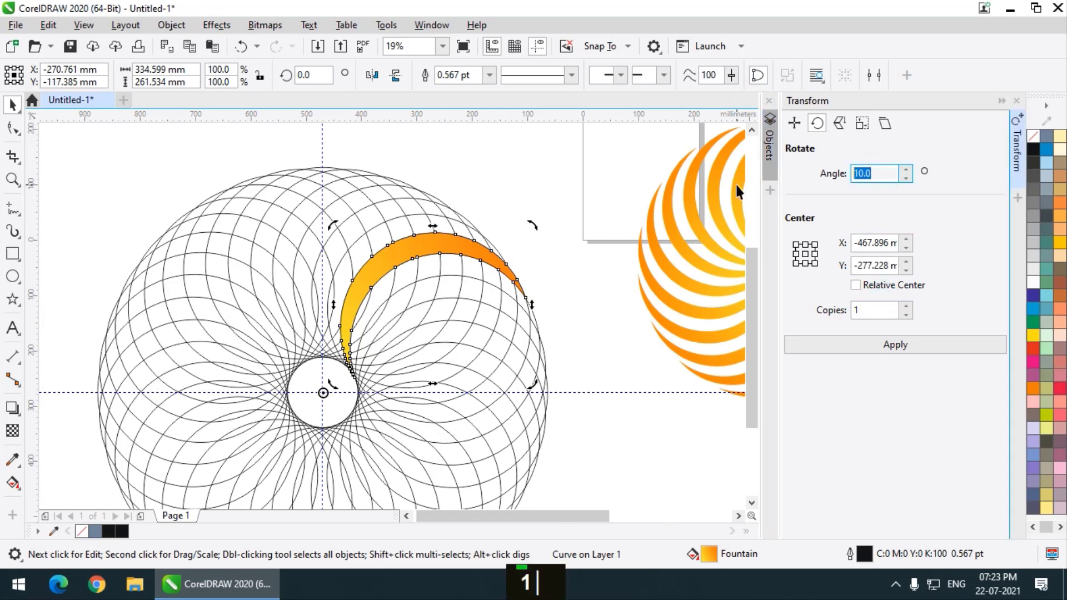
{"action": "type", "text": "20"}
{"action": "left_click", "coordinate": [878, 346]}
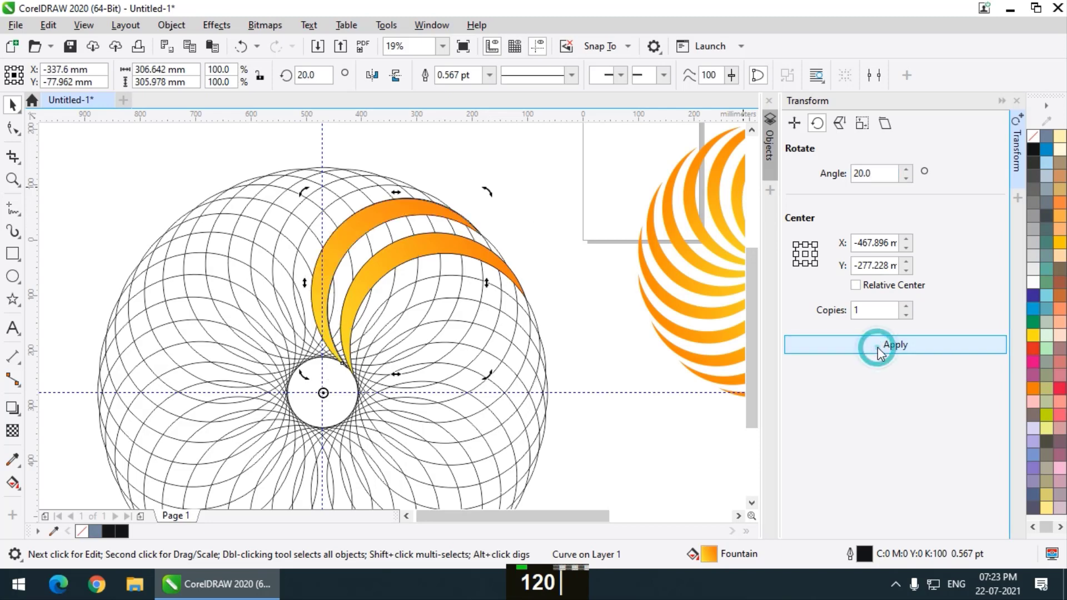
- Repeat the 20-degree rotated copy 16 more times to complete the swirl around the ring
{"action": "scroll", "coordinate": [309, 239], "scroll_direction": "down", "scroll_amount": 2}
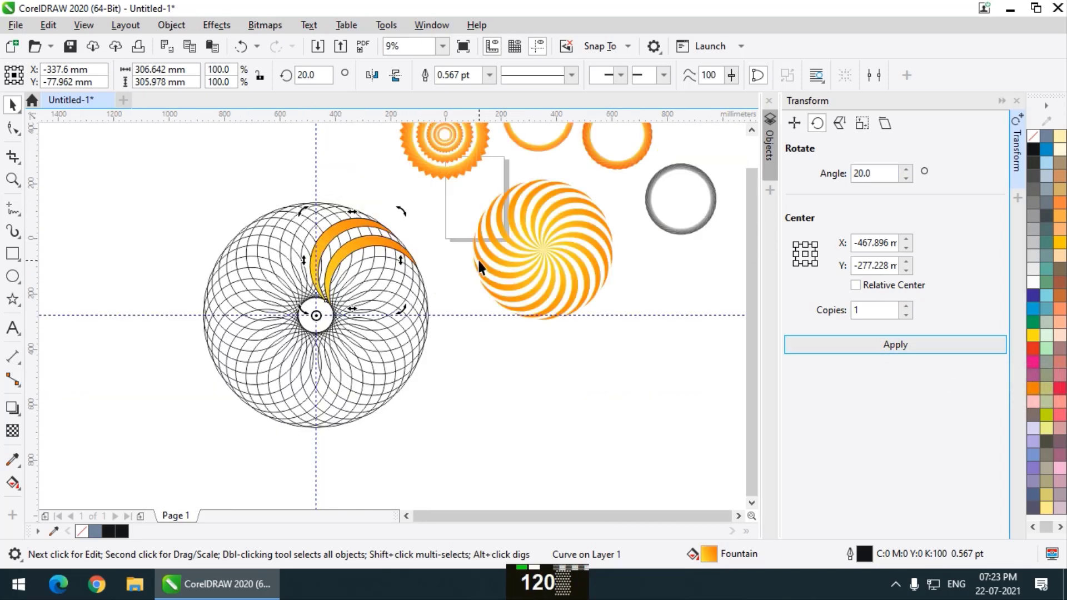
{"action": "key", "text": "ctrl+r"}
{"action": "key", "text": "ctrl+r"}
{"action": "key", "text": "ctrl+r"}
{"action": "key", "text": "ctrl+r"}
{"action": "key", "text": "ctrl+r"}
{"action": "key", "text": "ctrl+r"}
{"action": "key", "text": "ctrl+r"}
{"action": "key", "text": "ctrl+r"}
{"action": "key", "text": "ctrl+r"}
{"action": "key", "text": "ctrl+r"}
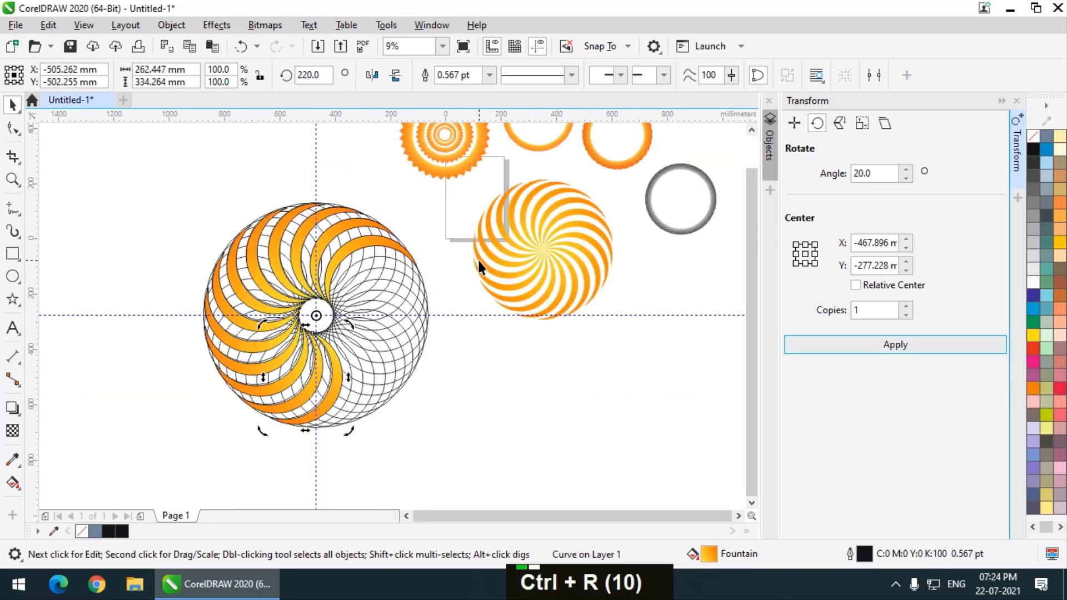
{"action": "key", "text": "ctrl+r"}
{"action": "key", "text": "ctrl+r"}
{"action": "key", "text": "ctrl+r"}
{"action": "key", "text": "ctrl+r"}
{"action": "key", "text": "ctrl+r"}
{"action": "key", "text": "ctrl+r"}
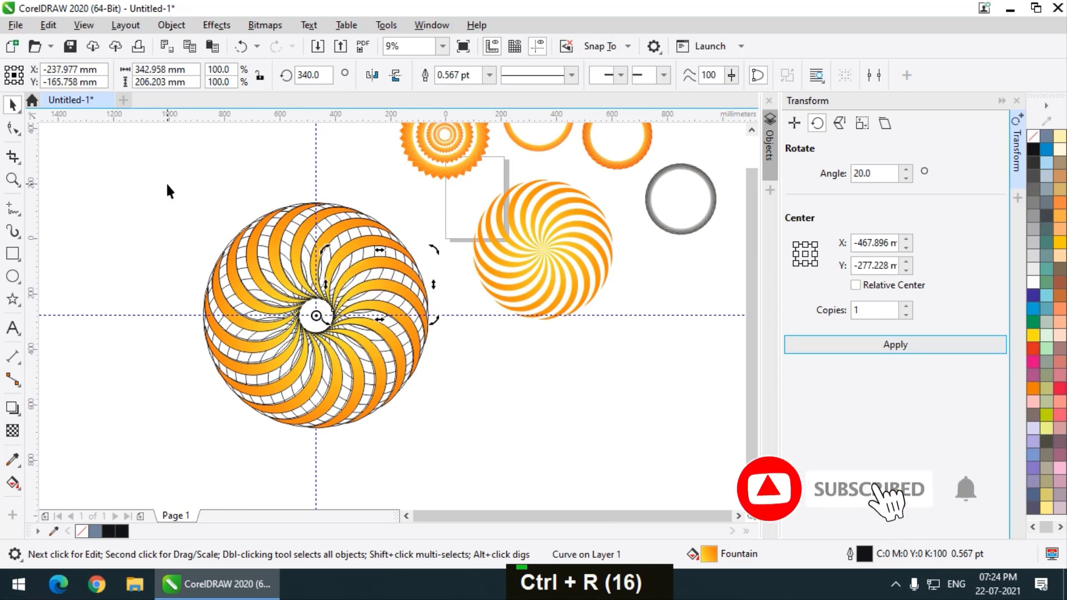
- Select the whole new swirl with its ring and remove the outlines from all its shapes
{"action": "left_click_drag", "start_coordinate": [153, 172], "coordinate": [449, 455]}
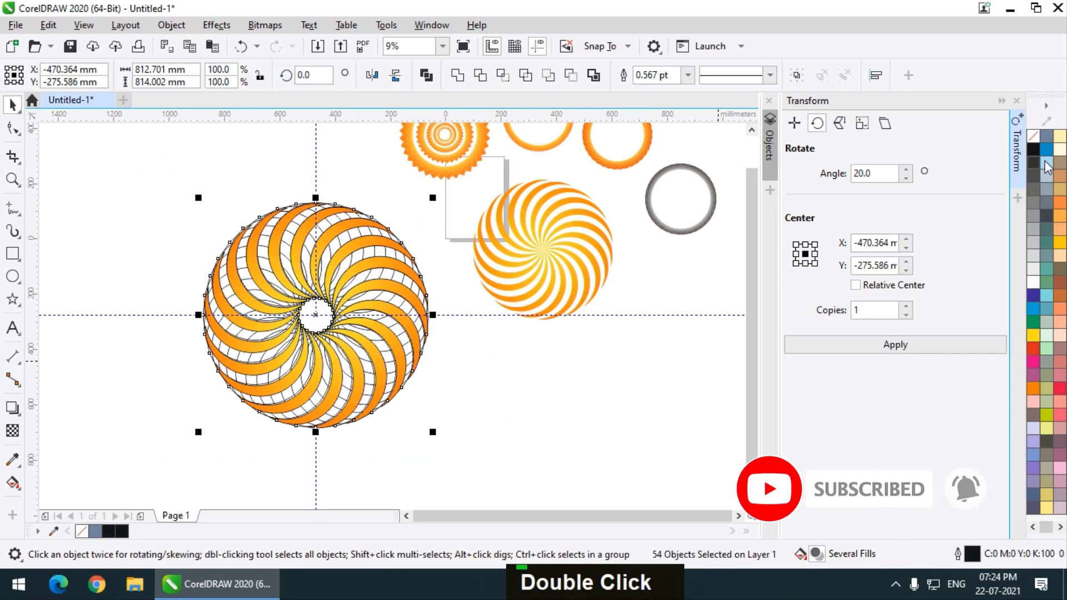
{"action": "right_click", "coordinate": [1034, 137]}
{"action": "left_click", "coordinate": [648, 422]}
{"action": "scroll", "coordinate": [300, 350], "scroll_direction": "down", "scroll_amount": 1}
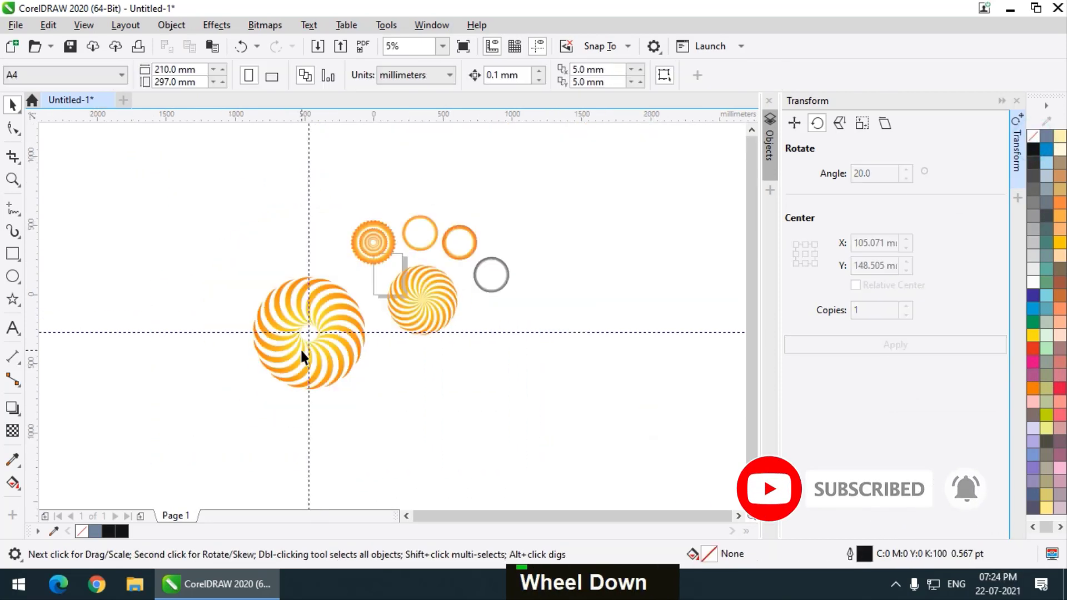
{"action": "scroll", "coordinate": [301, 348], "scroll_direction": "up", "scroll_amount": 1}
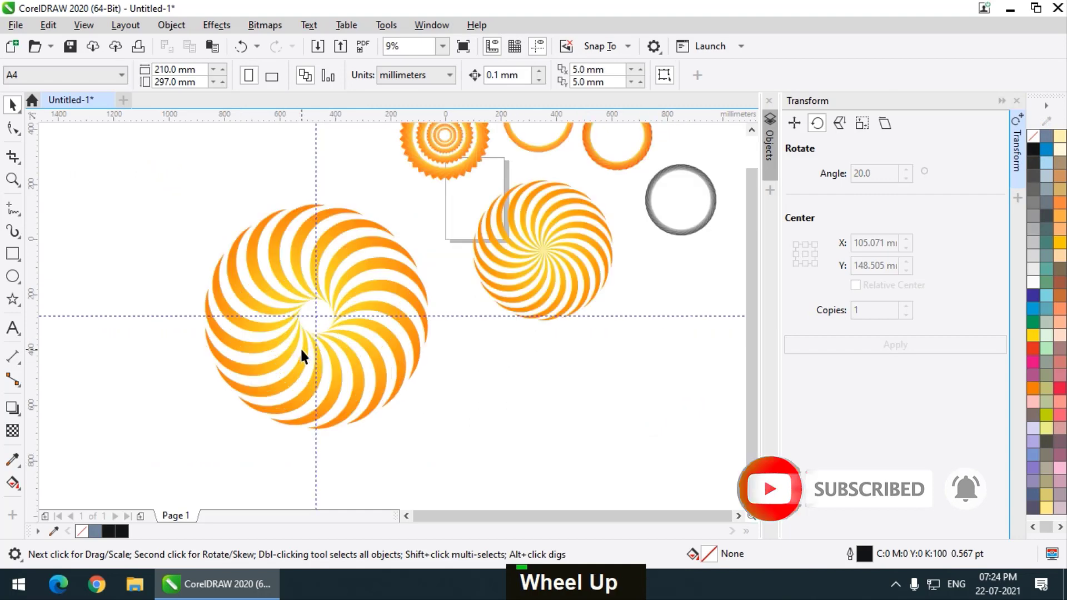
- Delete the horizontal and vertical guidelines crossing at the swirl's centre
{"action": "left_click", "coordinate": [449, 317]}
{"action": "key", "text": "Delete"}
{"action": "left_click", "coordinate": [316, 448]}
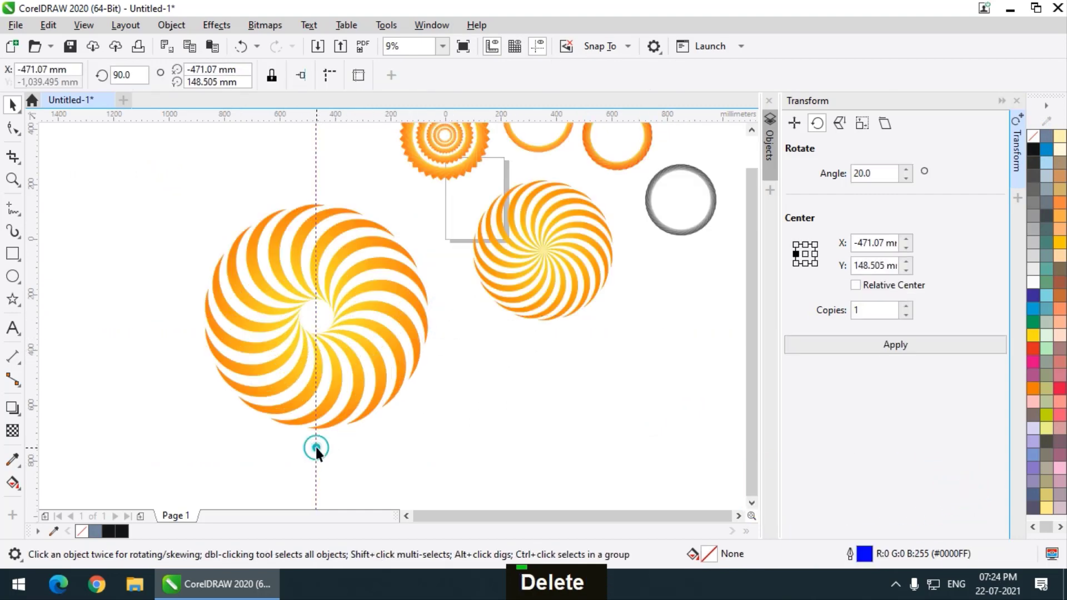
{"action": "scroll", "coordinate": [312, 374], "scroll_direction": "down", "scroll_amount": 1}
{"action": "key", "text": "Delete"}
{"action": "scroll", "coordinate": [325, 345], "scroll_direction": "up", "scroll_amount": 1}
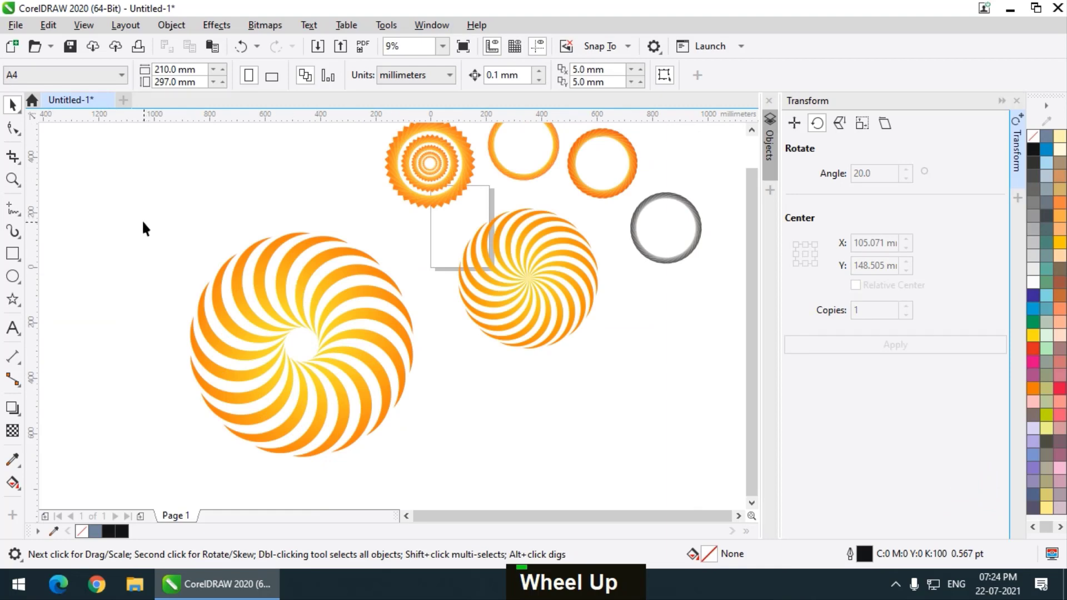
- Try a concentric copy of the new swirl scaled to about 65.8%, moving it aside and deleting it
{"action": "left_click_drag", "start_coordinate": [143, 221], "coordinate": [389, 426]}
{"action": "right_click", "coordinate": [389, 425]}
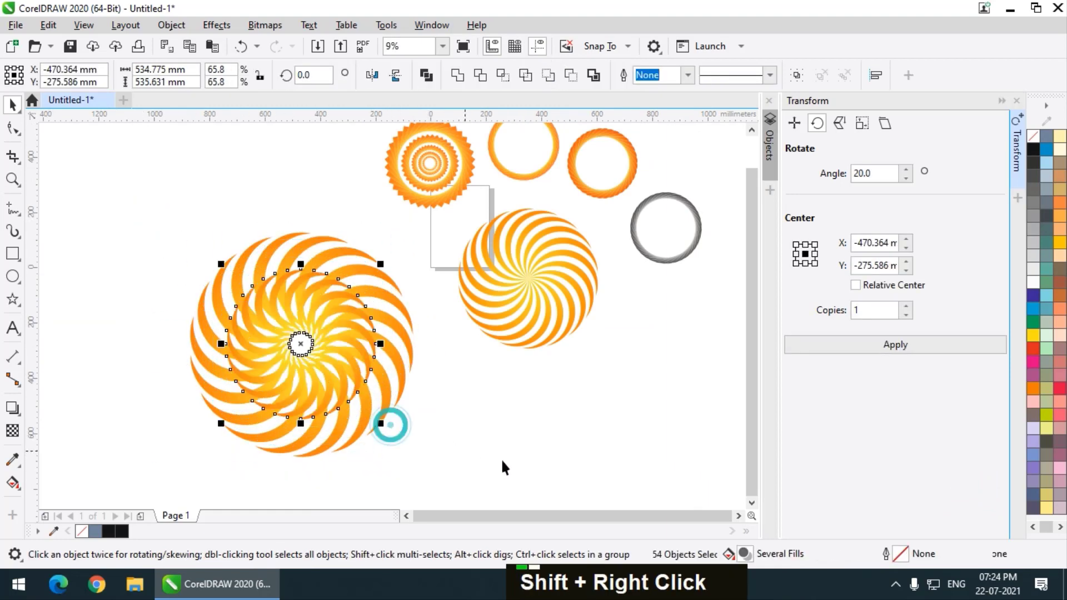
{"action": "scroll", "coordinate": [391, 422], "scroll_direction": "up", "scroll_amount": 1}
{"action": "scroll", "coordinate": [337, 356], "scroll_direction": "down", "scroll_amount": 1}
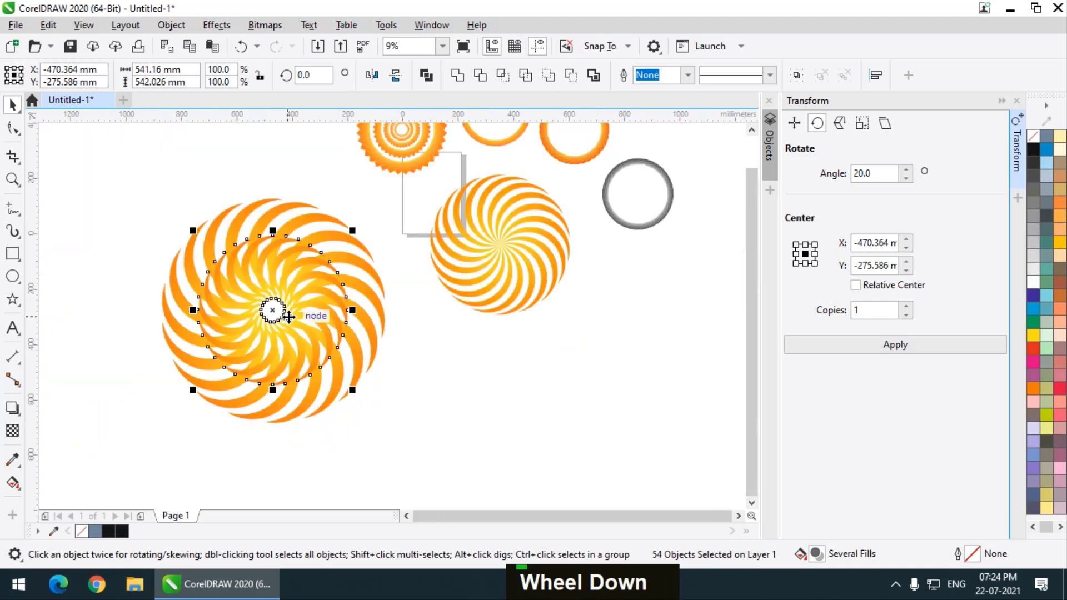
{"action": "left_click_drag", "start_coordinate": [274, 310], "coordinate": [512, 391]}
{"action": "key", "text": "Delete"}
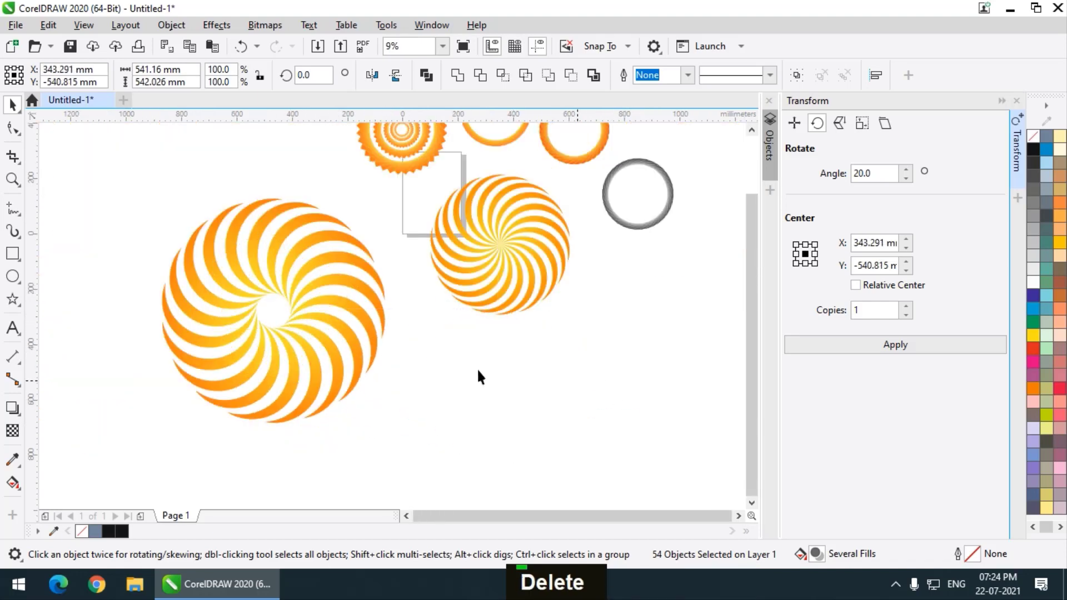
- Group all shapes of the large new swirl, and group the shapes of the earlier swirl separately
{"action": "scroll", "coordinate": [417, 382], "scroll_direction": "down", "scroll_amount": 1}
{"action": "scroll", "coordinate": [461, 313], "scroll_direction": "up", "scroll_amount": 1}
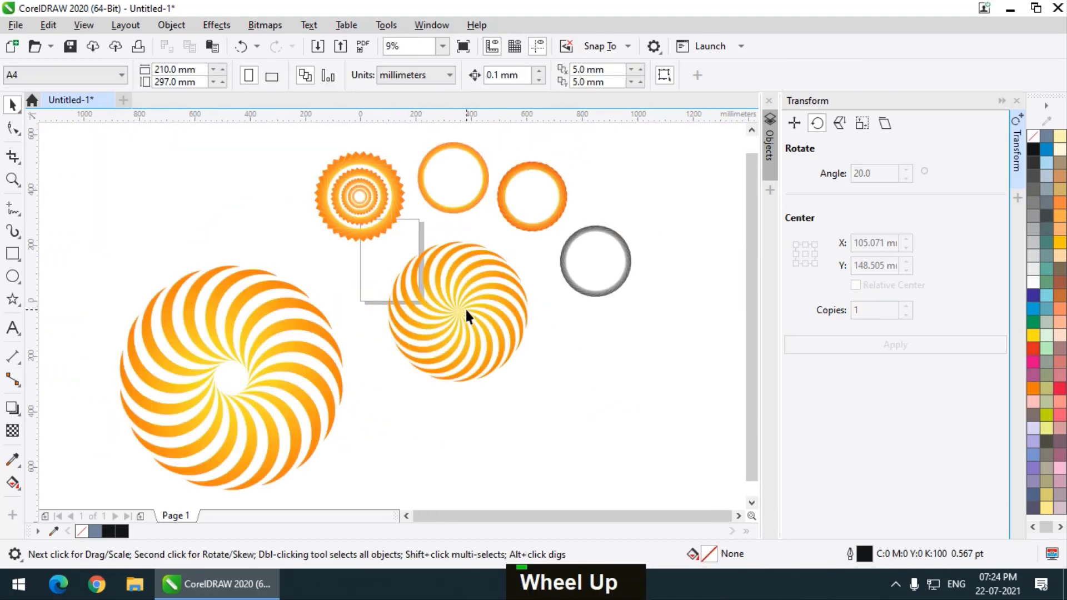
{"action": "scroll", "coordinate": [177, 266], "scroll_direction": "down", "scroll_amount": 1}
{"action": "left_click_drag", "start_coordinate": [235, 365], "coordinate": [291, 405]}
{"action": "key", "text": "ctrl+g"}
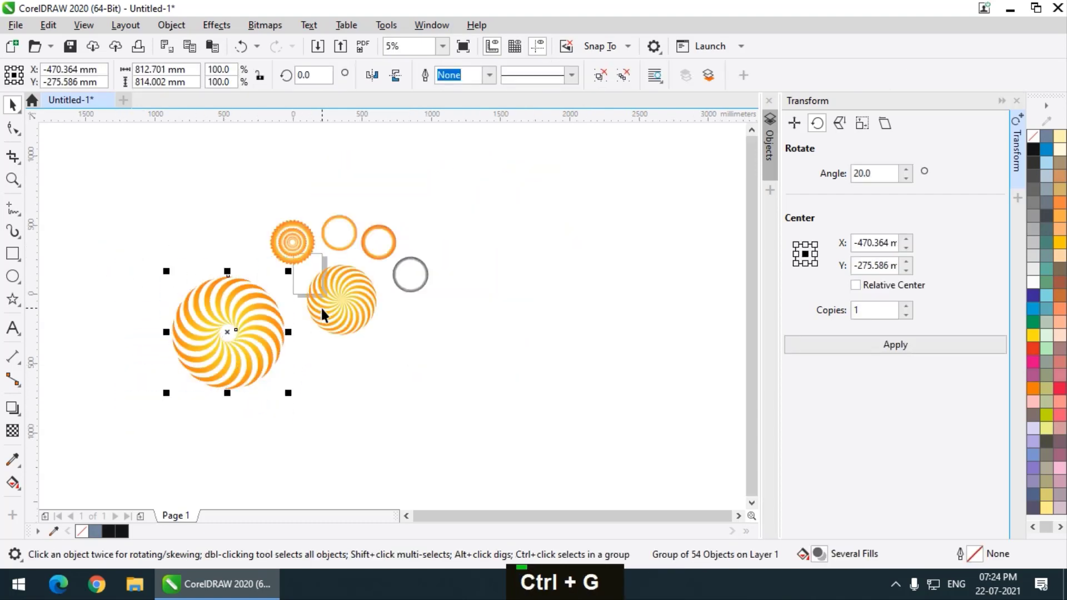
{"action": "scroll", "coordinate": [342, 265], "scroll_direction": "down", "scroll_amount": 1}
{"action": "scroll", "coordinate": [294, 262], "scroll_direction": "up", "scroll_amount": 1}
{"action": "left_click_drag", "start_coordinate": [292, 254], "coordinate": [455, 418]}
{"action": "key", "text": "ctrl+g"}
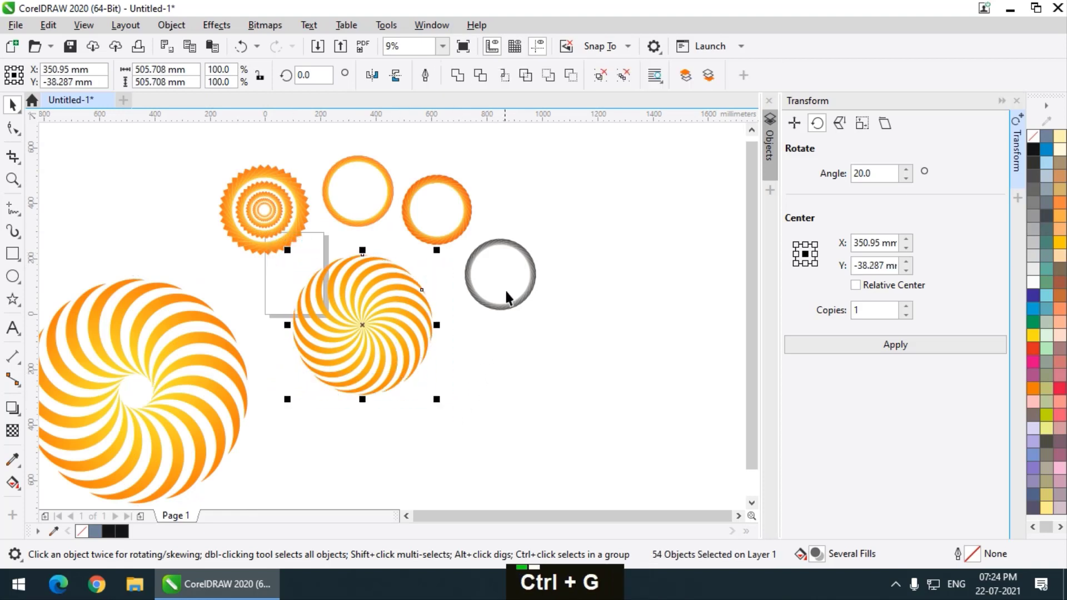
- Scale the large swirl group to about 41.6%, place it below the toothed design beside the other swirl, and collapse the Transform docker
{"action": "scroll", "coordinate": [430, 329], "scroll_direction": "down", "scroll_amount": 1}
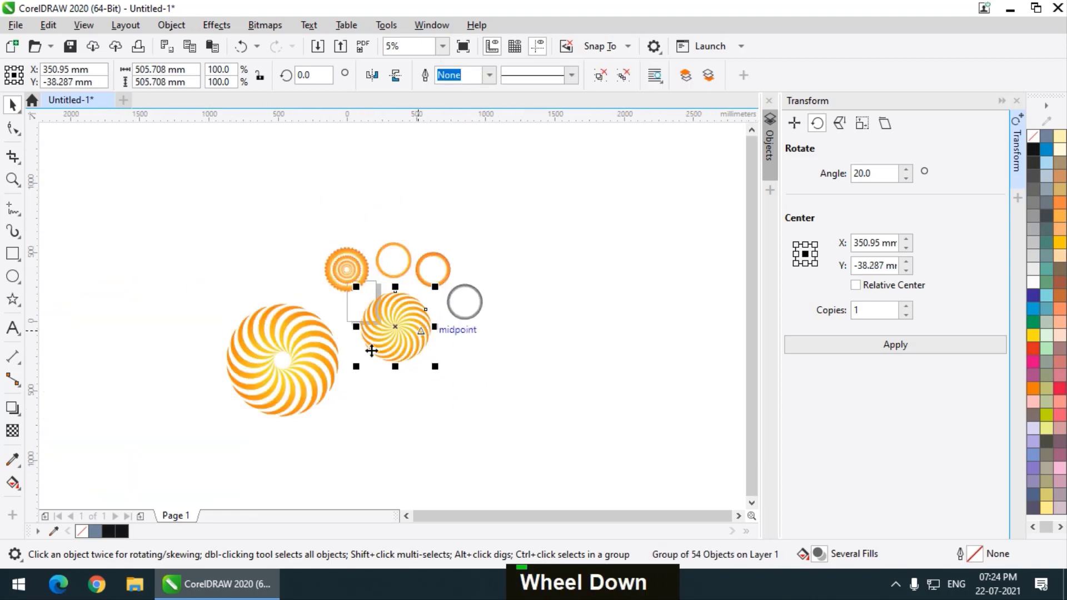
{"action": "left_click", "coordinate": [297, 382]}
{"action": "left_click_drag", "start_coordinate": [343, 425], "coordinate": [340, 321]}
{"action": "scroll", "coordinate": [342, 322], "scroll_direction": "up", "scroll_amount": 4}
{"action": "left_click_drag", "start_coordinate": [282, 340], "coordinate": [369, 271]}
{"action": "scroll", "coordinate": [369, 271], "scroll_direction": "down", "scroll_amount": 3}
{"action": "scroll", "coordinate": [451, 264], "scroll_direction": "up", "scroll_amount": 1}
{"action": "scroll", "coordinate": [455, 268], "scroll_direction": "down", "scroll_amount": 1}
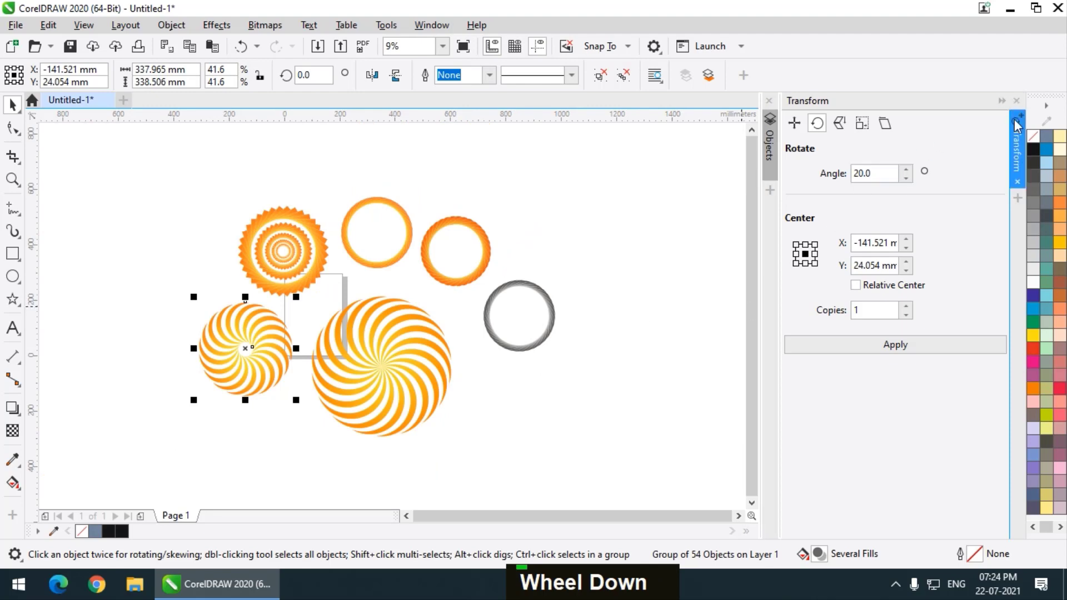
{"action": "left_click", "coordinate": [1001, 100]}
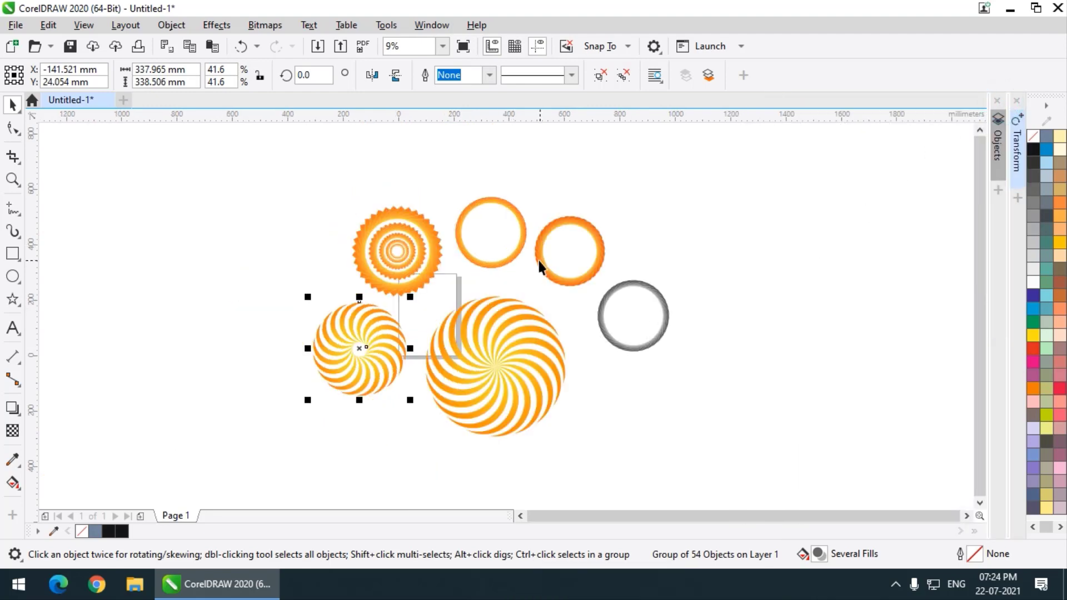